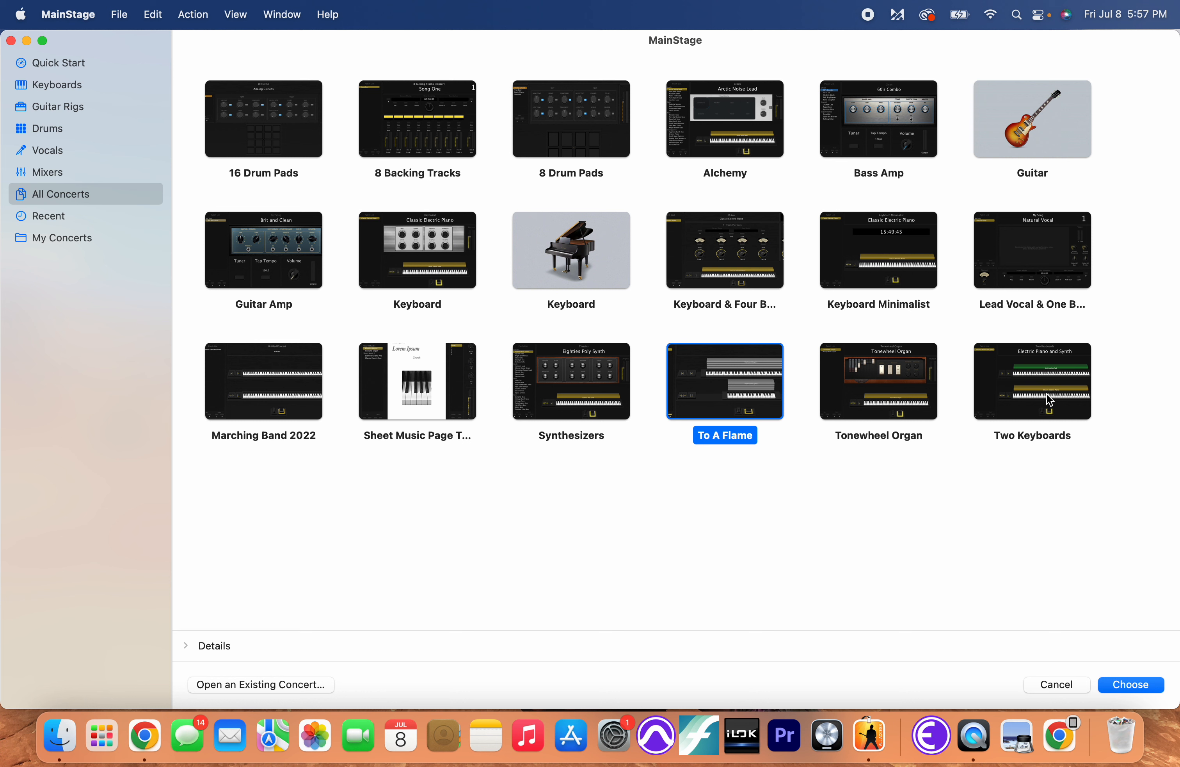
Create a concert from the Two Keyboards template and select the lower keyboard in the workspace.
{"action": "double_click", "coordinate": [1047, 394]}
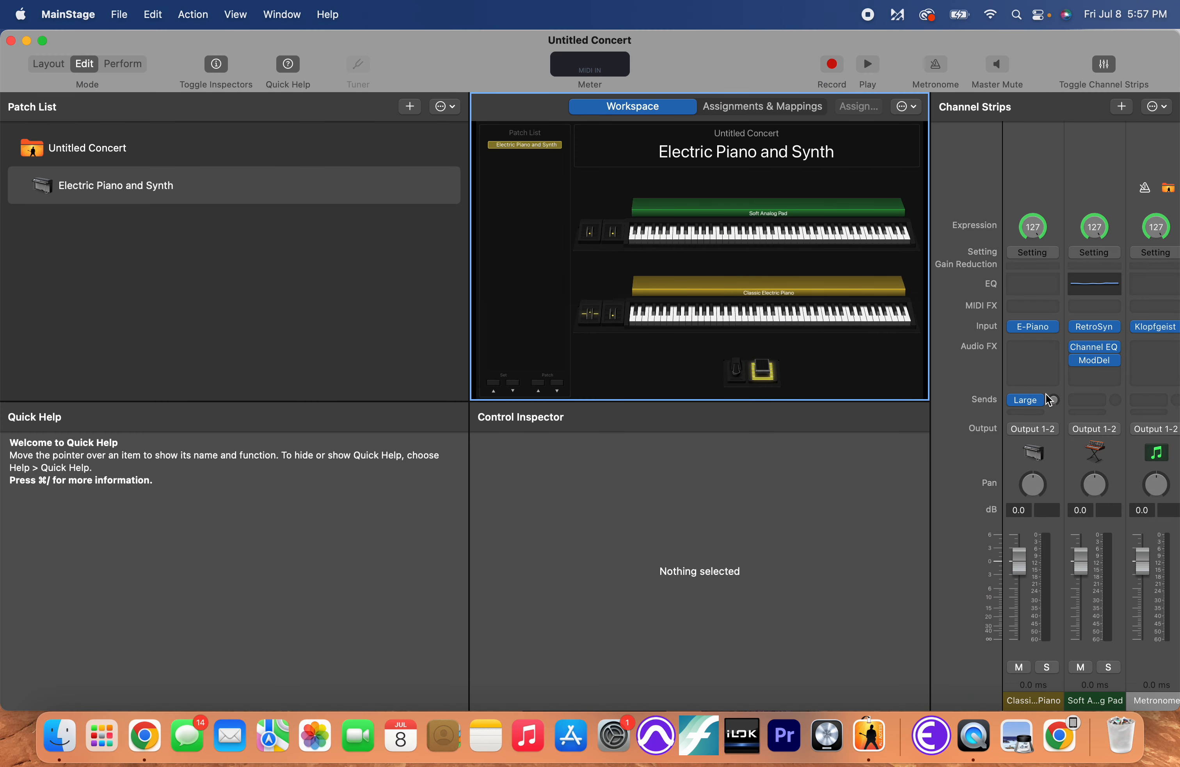
{"action": "left_click", "coordinate": [740, 316]}
{"action": "left_click", "coordinate": [739, 316]}
{"action": "left_click", "coordinate": [765, 313]}
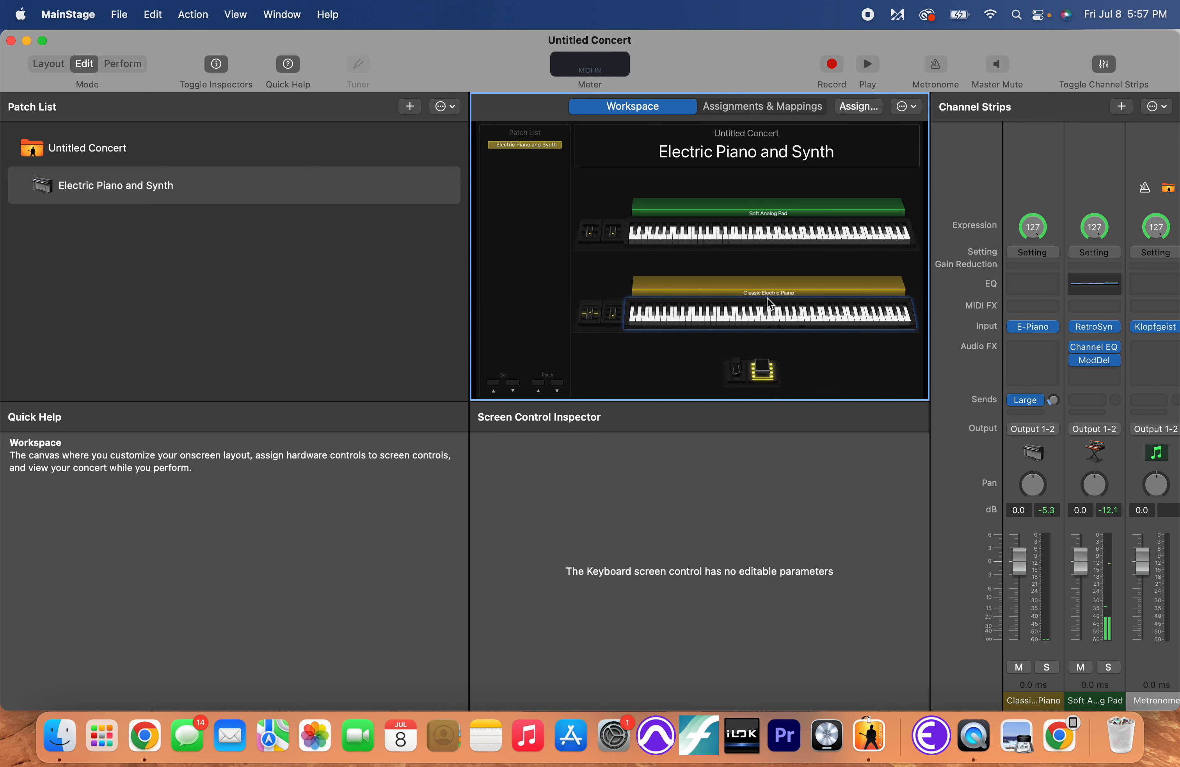
{"action": "left_click", "coordinate": [732, 315]}
Save the concert as "Setup Demonstration" in the MainStage folder.
{"action": "left_click", "coordinate": [96, 152]}
{"action": "left_click", "coordinate": [98, 152]}
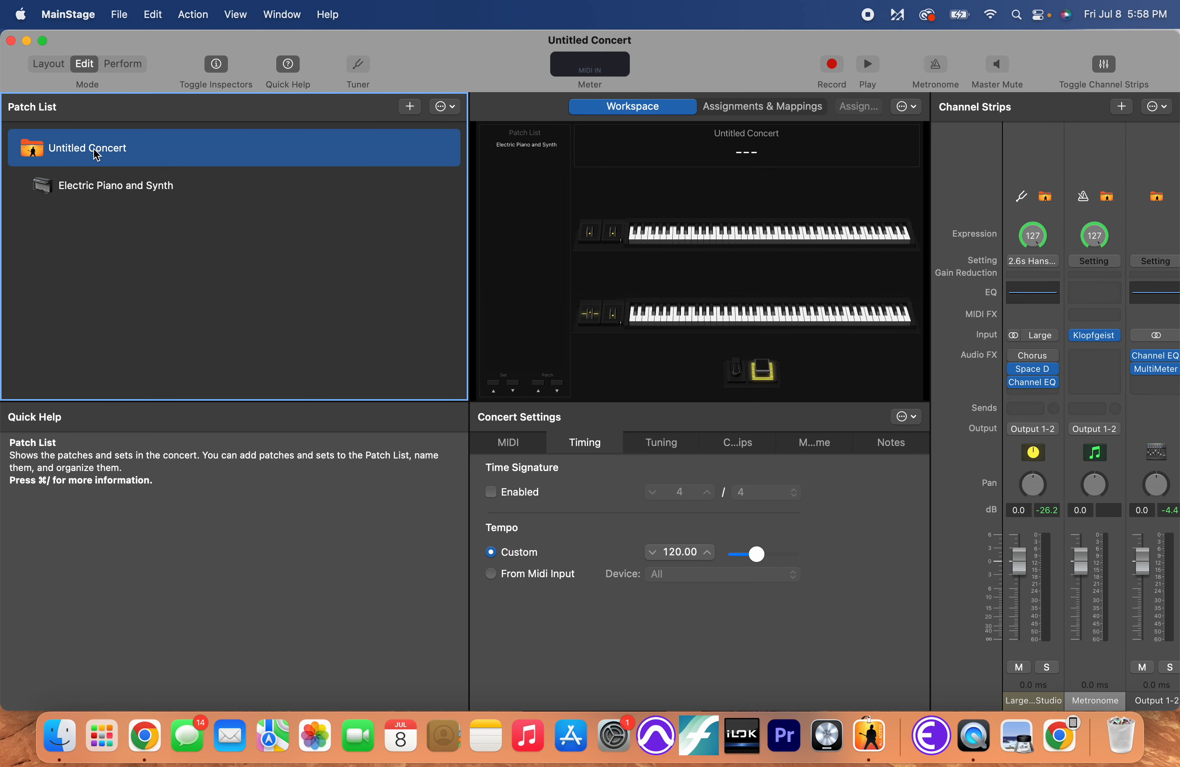
{"action": "left_click", "coordinate": [119, 14]}
{"action": "left_click", "coordinate": [134, 136]}
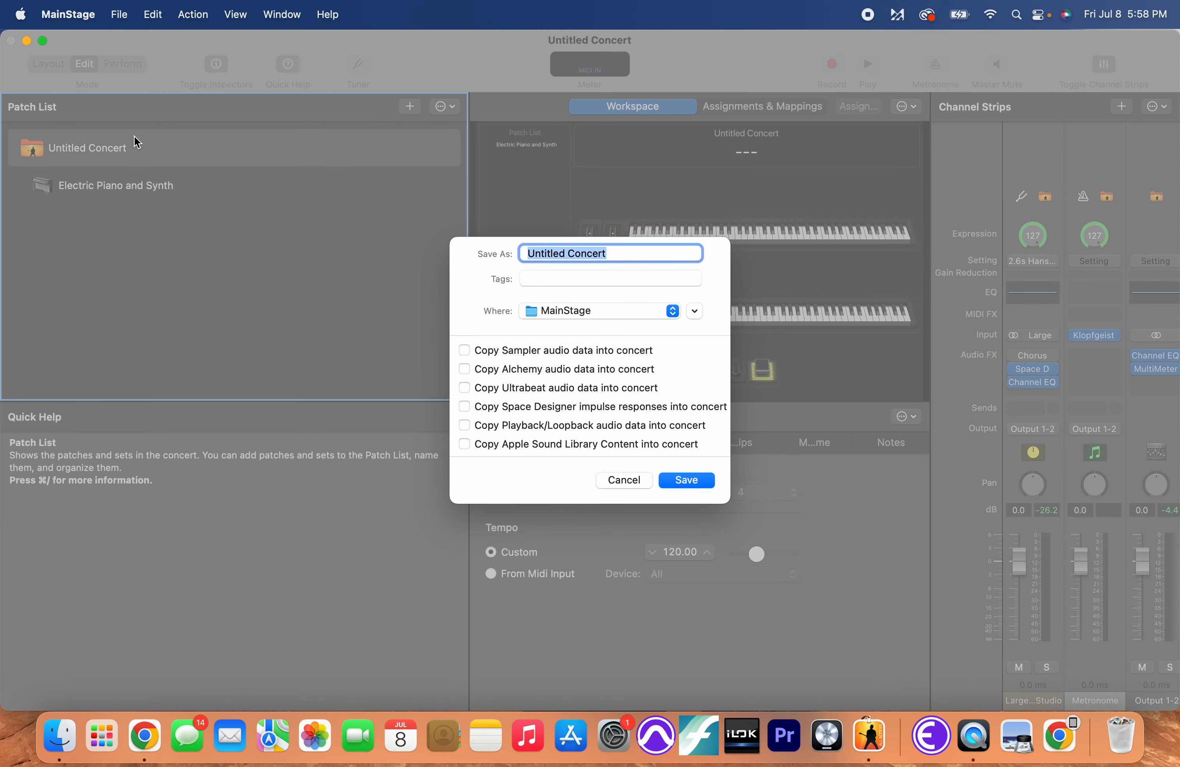
{"action": "type", "text": "Se"}
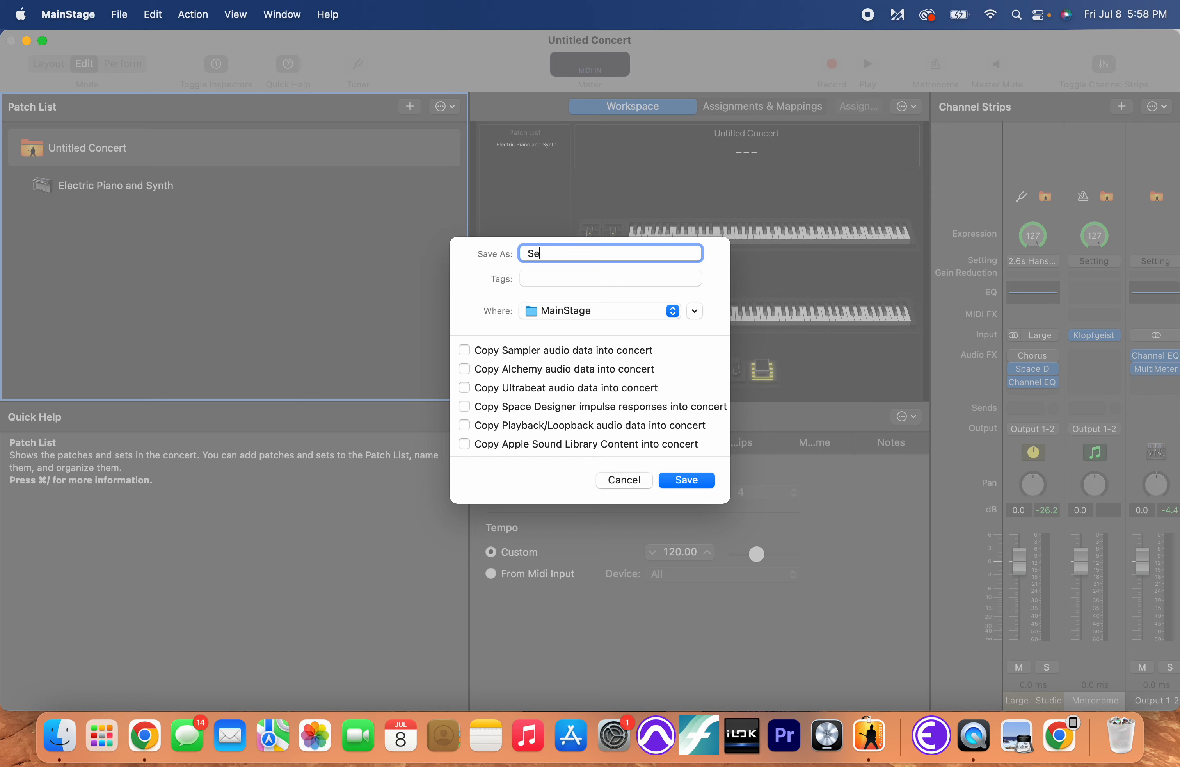
{"action": "type", "text": "tup Demonstration"}
{"action": "key", "text": "Return"}
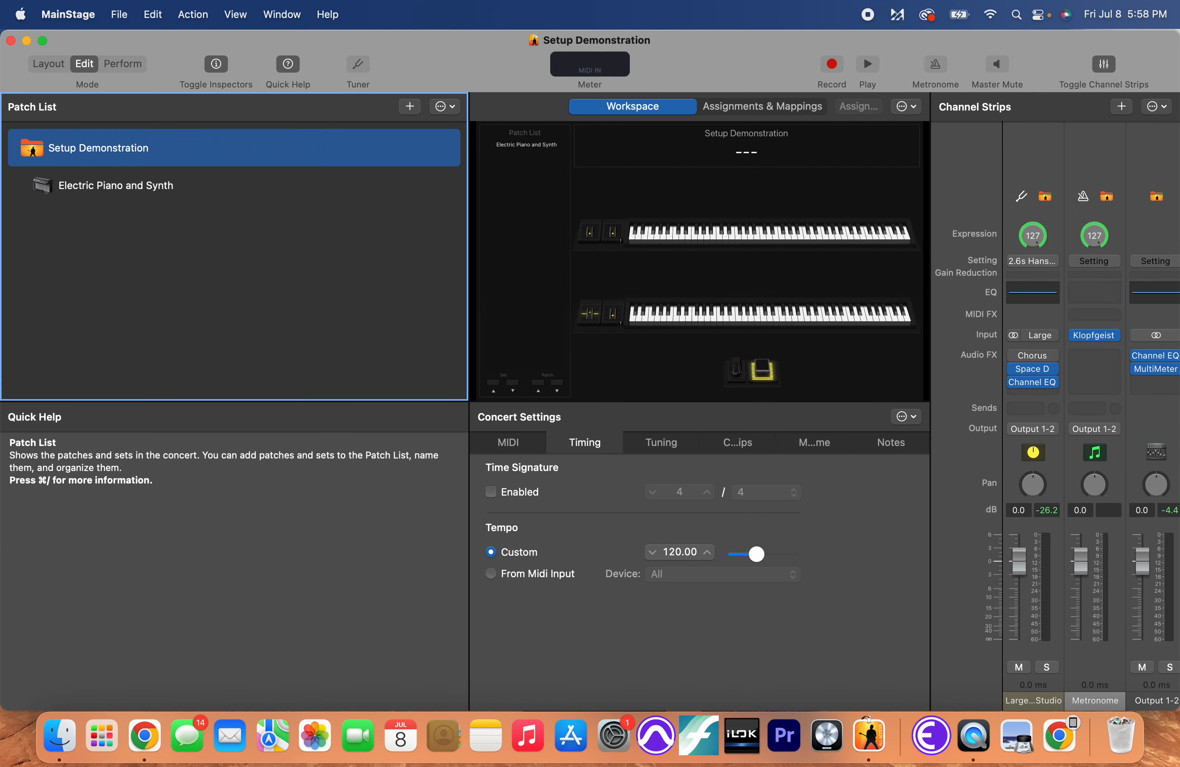
Select the Setup Demonstration concert and widen the Channel Strips area so all its strips fit.
{"action": "left_click", "coordinate": [117, 192]}
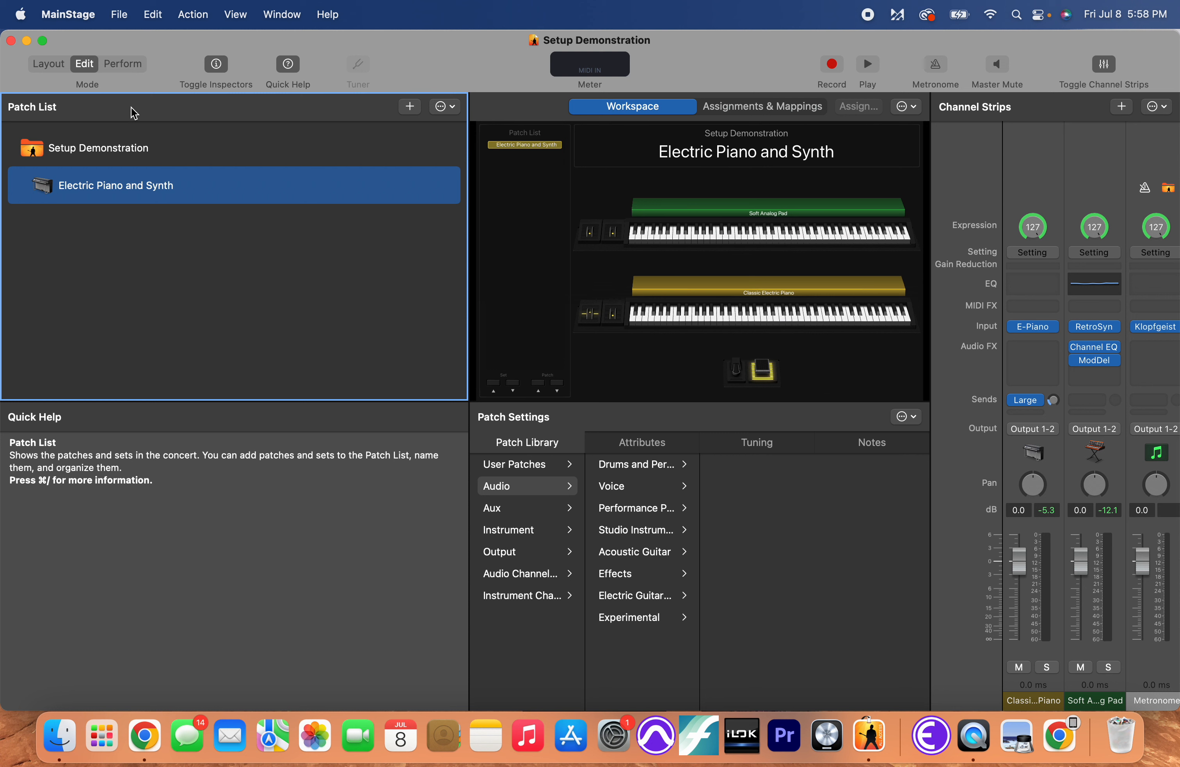
{"action": "left_click", "coordinate": [118, 159]}
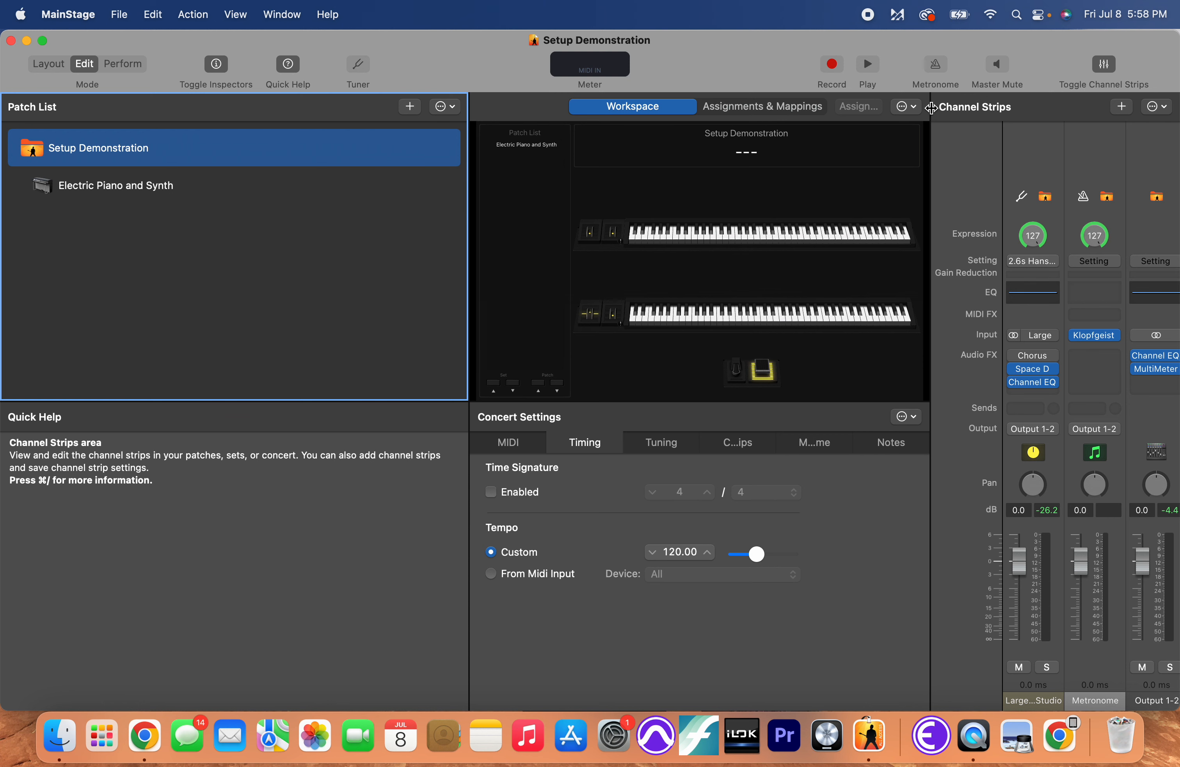
{"action": "left_click_drag", "start_coordinate": [931, 108], "coordinate": [687, 108]}
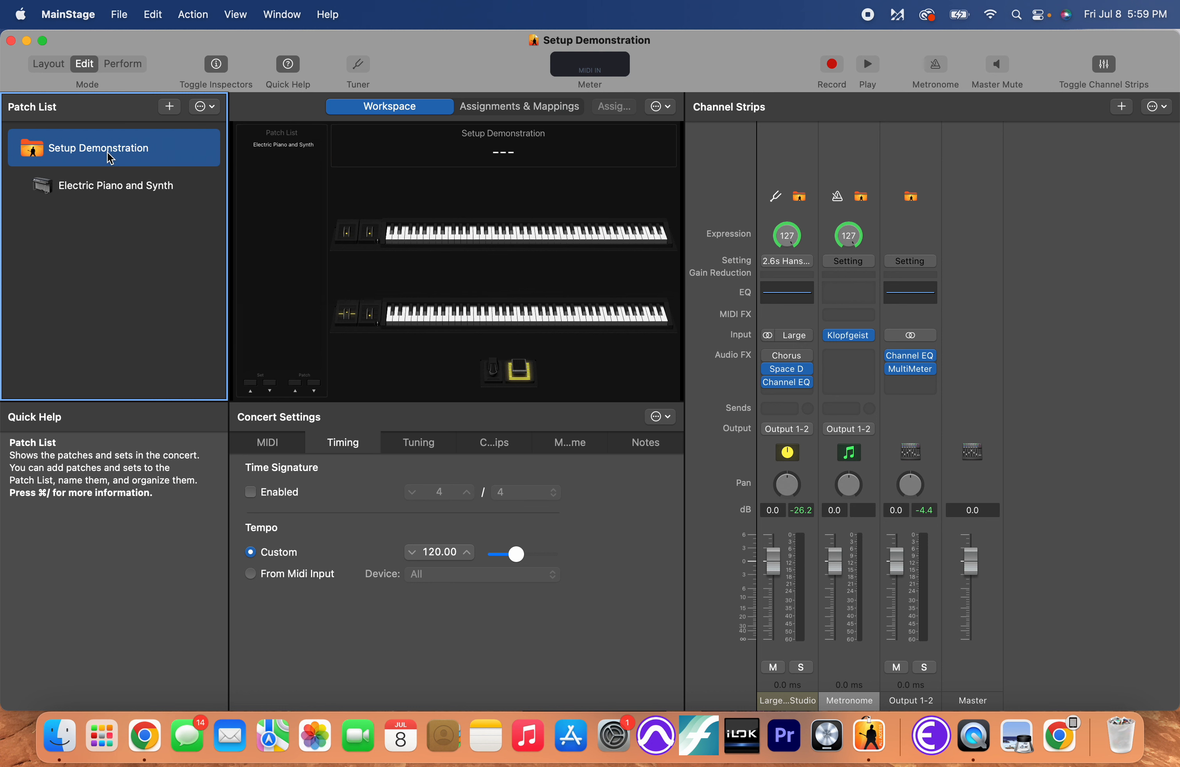
Compare the concert-level channel strips with those of the Electric Piano and Synth patch, and inspect the patch list in the workspace.
{"action": "left_click", "coordinate": [105, 188]}
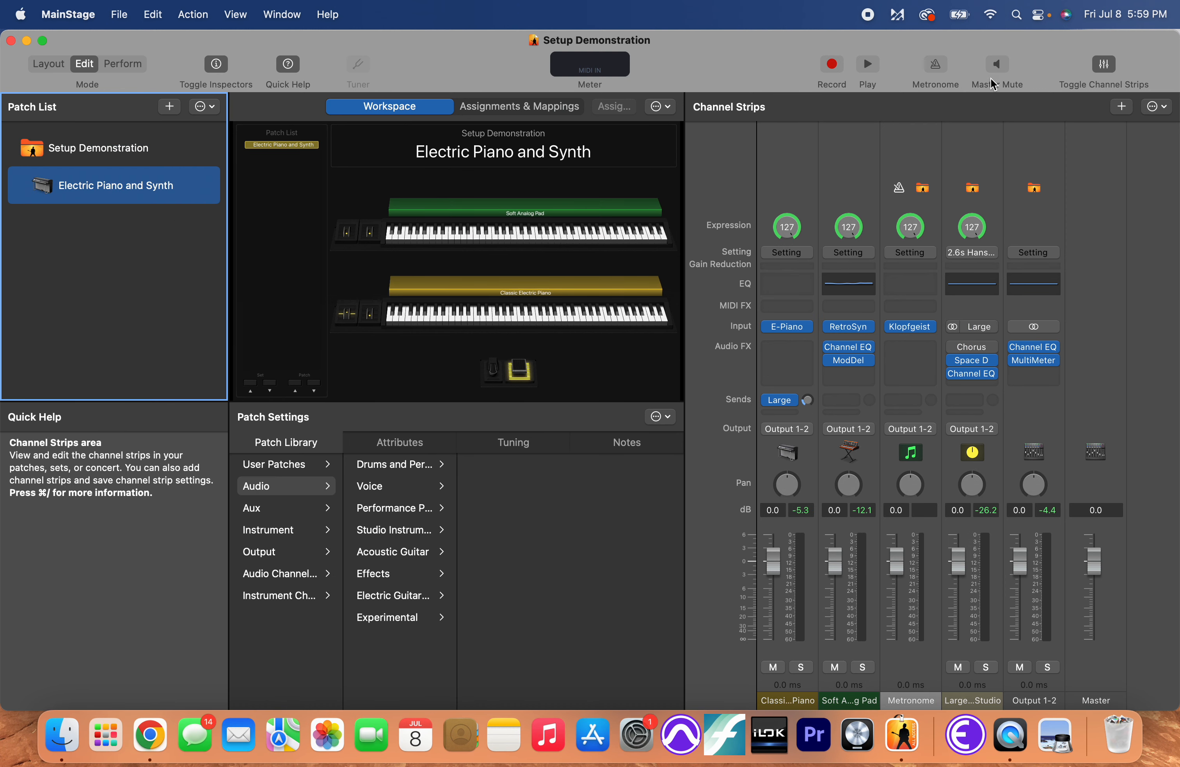
{"action": "left_click", "coordinate": [146, 151]}
{"action": "left_click", "coordinate": [96, 197]}
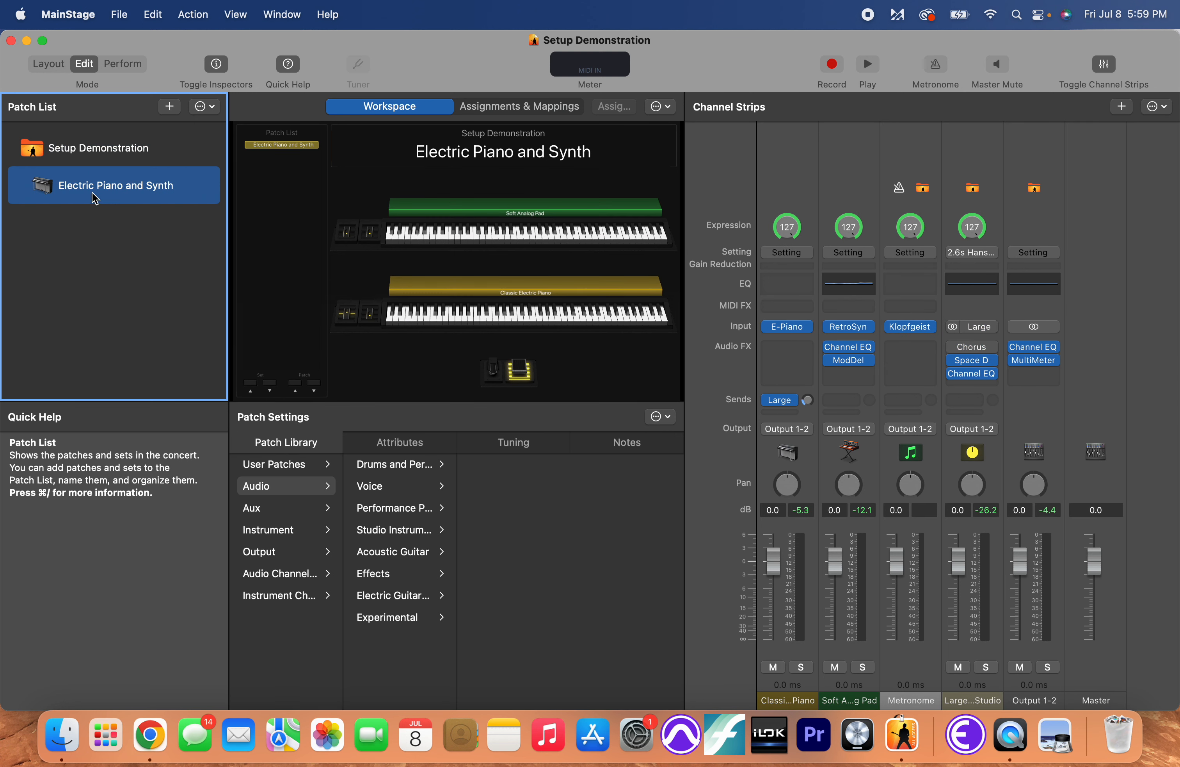
{"action": "left_click", "coordinate": [91, 151]}
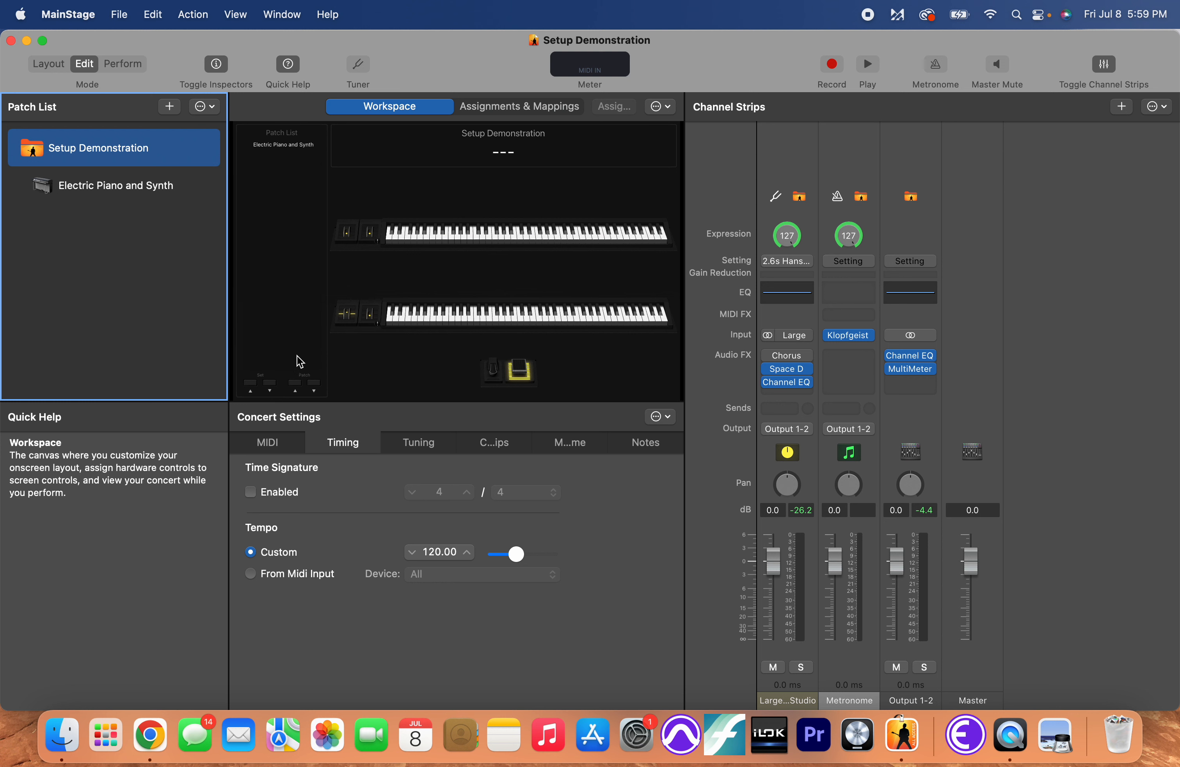
{"action": "left_click", "coordinate": [287, 155]}
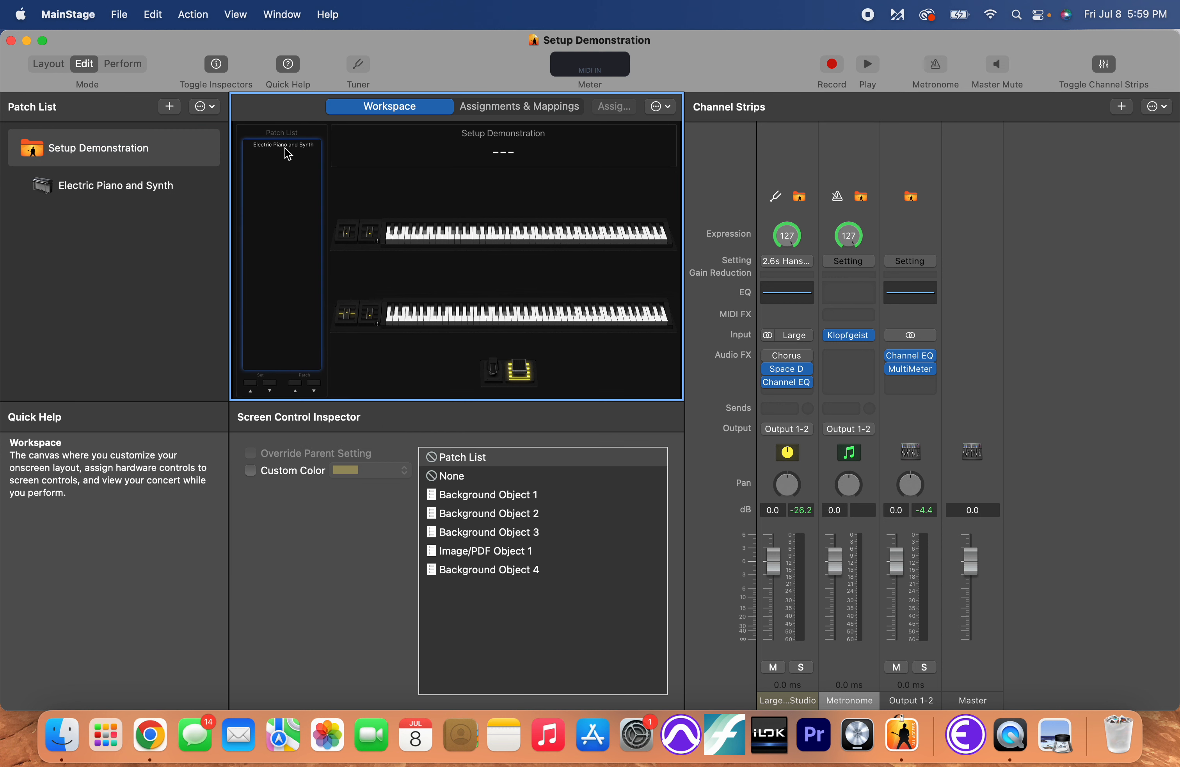
{"action": "left_click", "coordinate": [279, 134]}
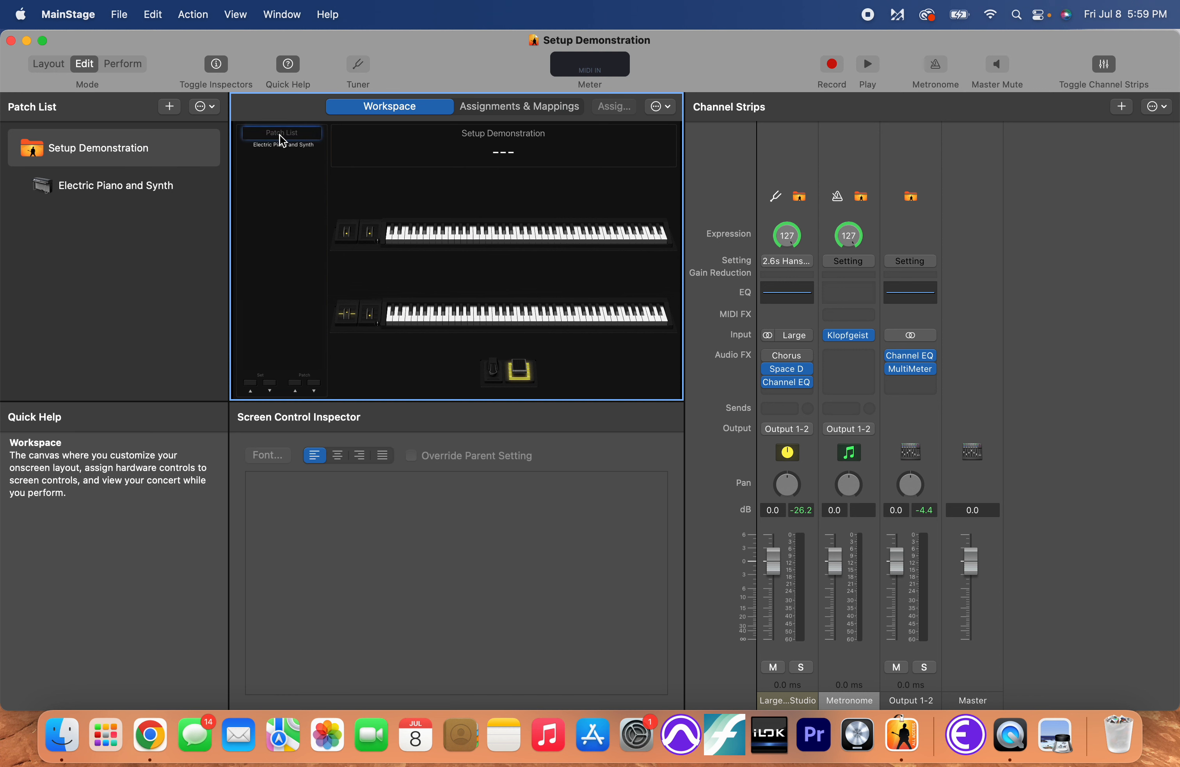
{"action": "left_click", "coordinate": [277, 170]}
{"action": "left_click", "coordinate": [123, 160]}
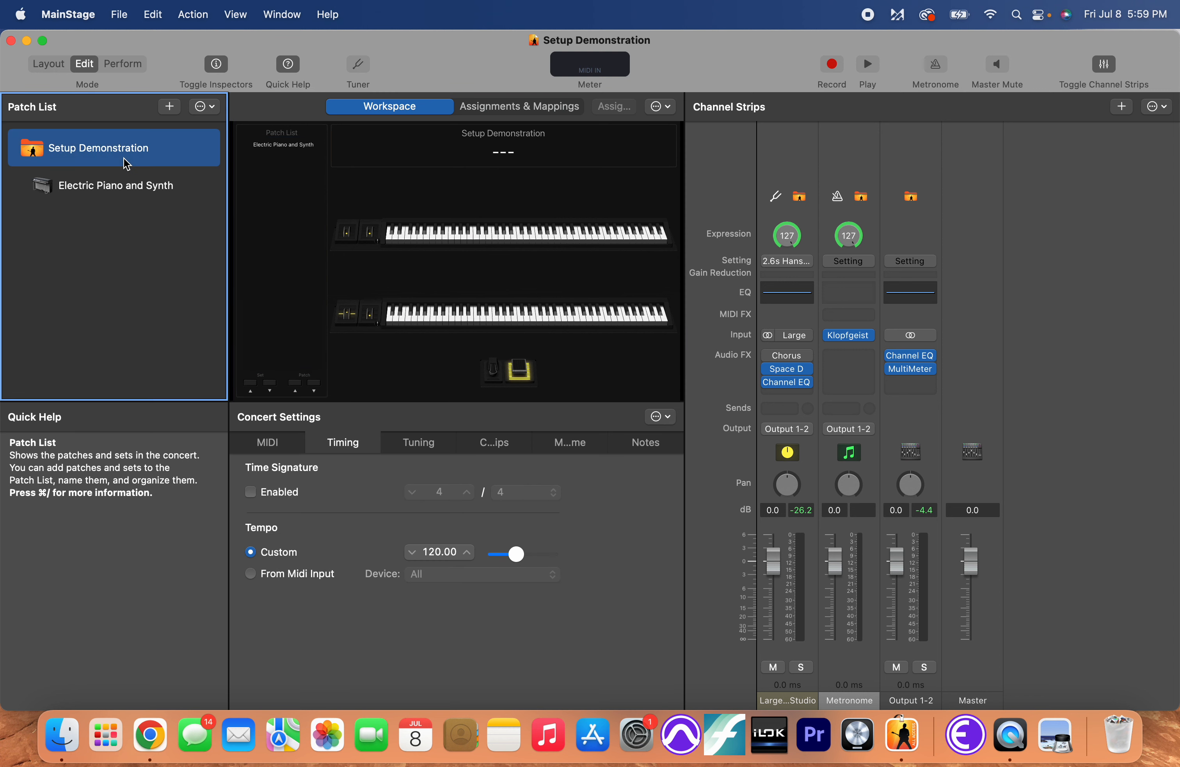
Add a new patch to the concert and name it "Demo".
{"action": "left_click", "coordinate": [209, 113]}
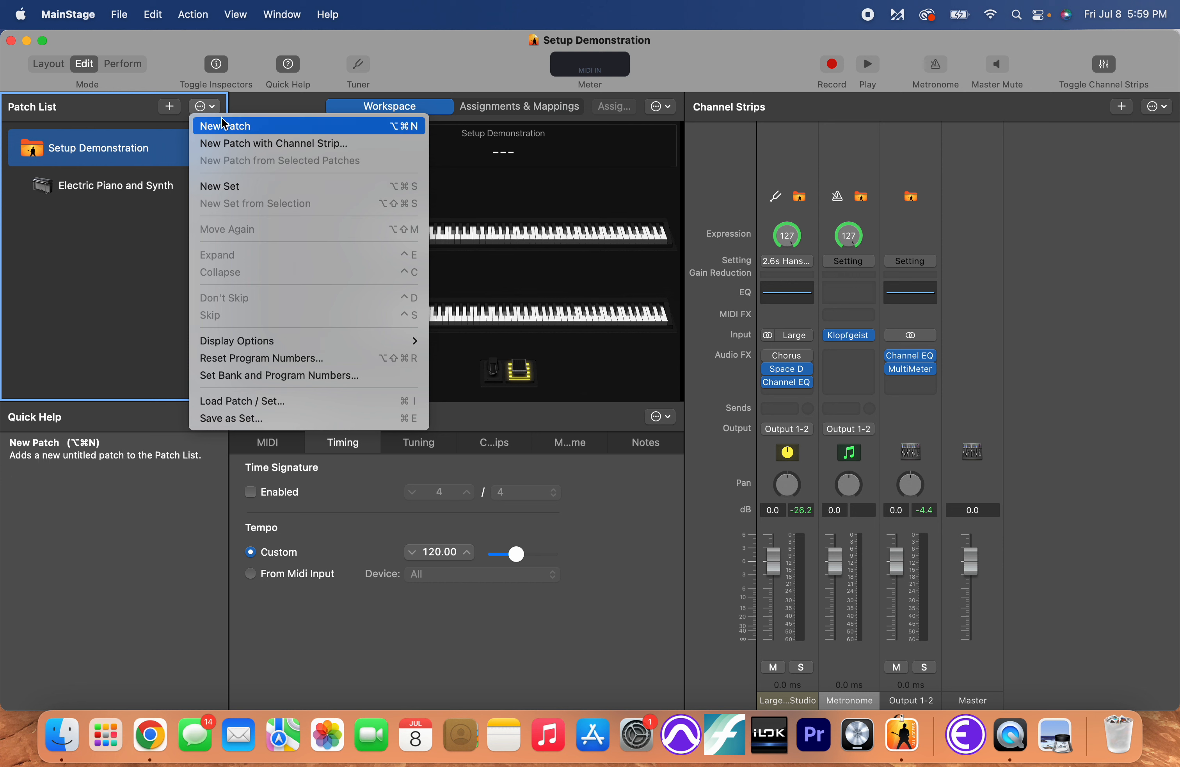
{"action": "left_click", "coordinate": [232, 131]}
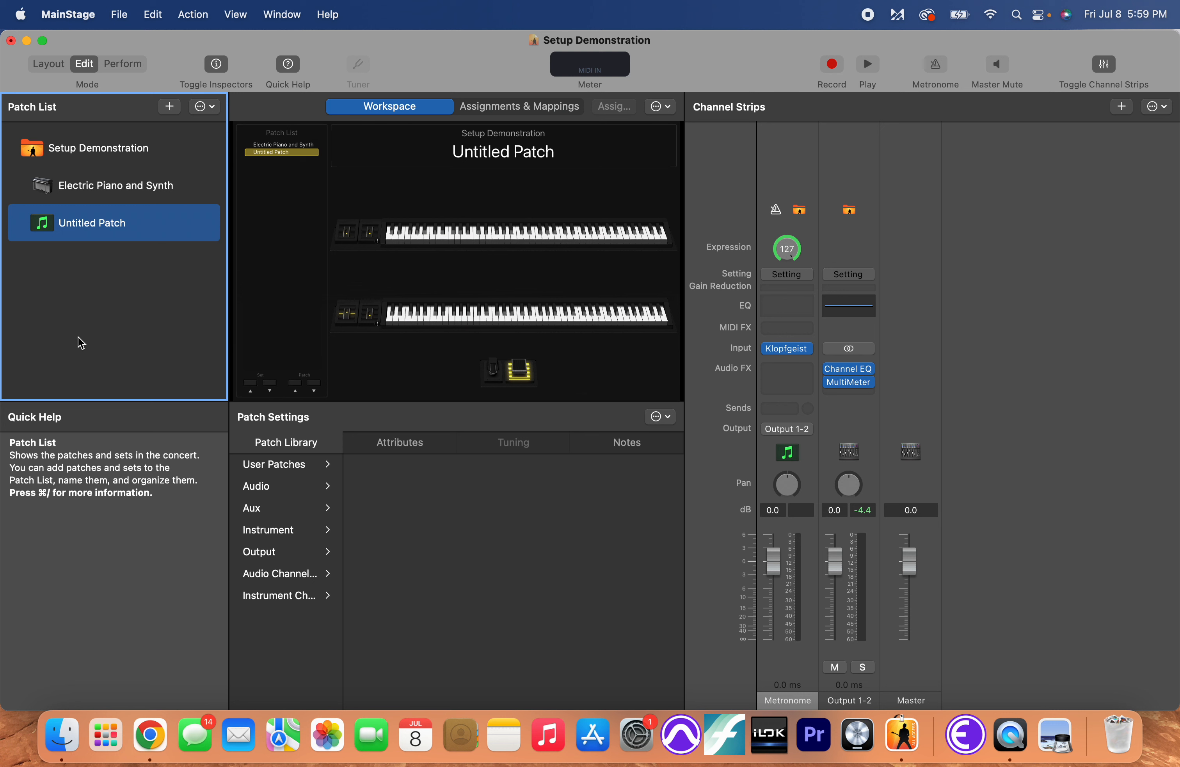
{"action": "double_click", "coordinate": [98, 226]}
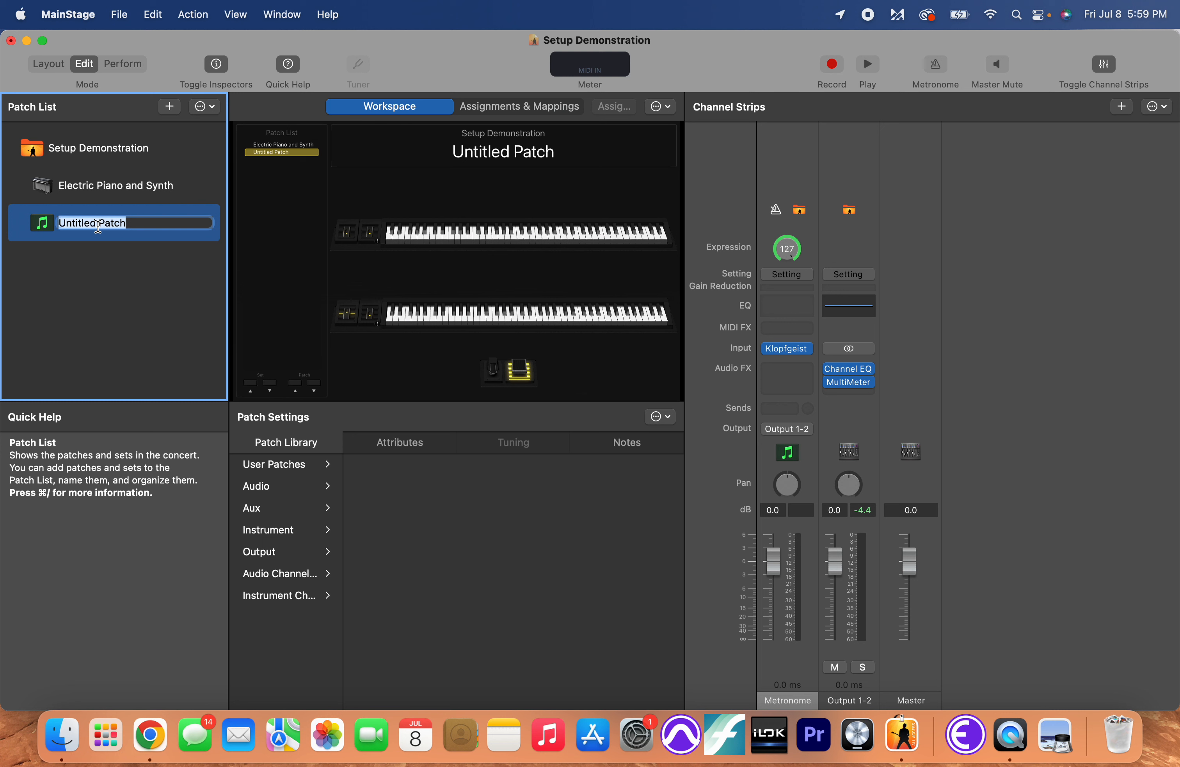
{"action": "type", "text": "Demo"}
{"action": "key", "text": "Return"}
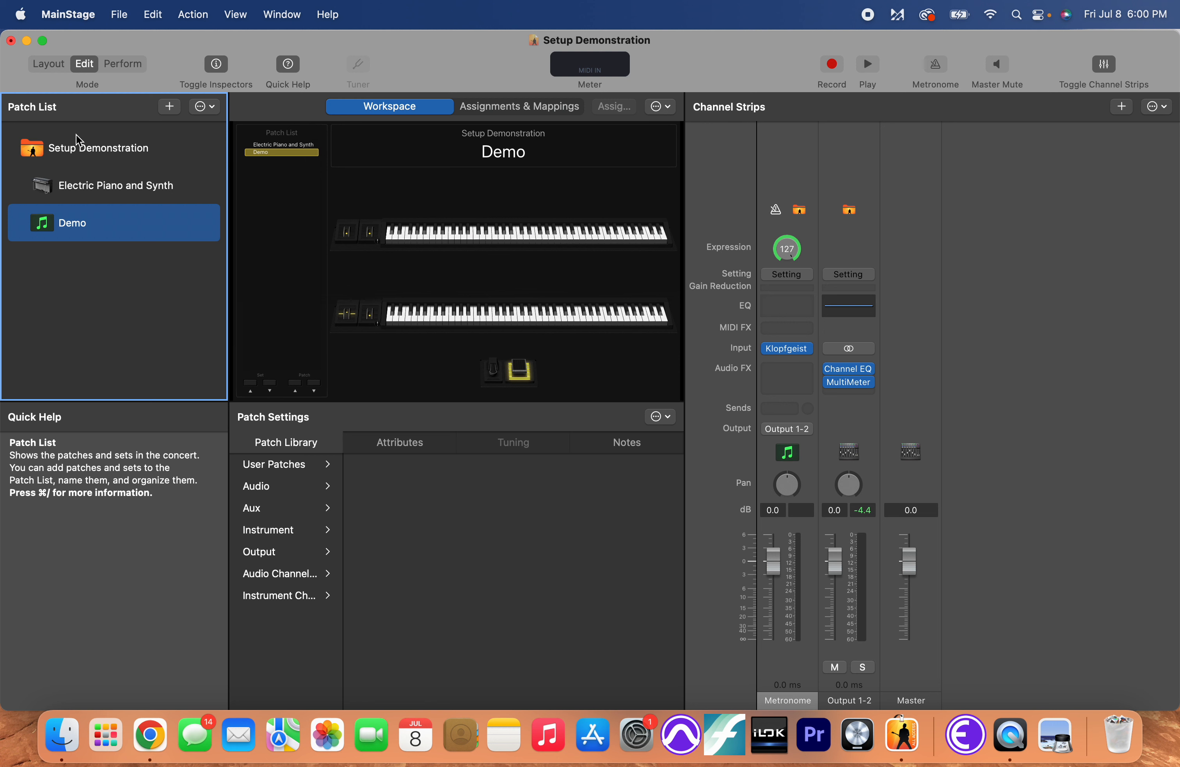
Create one concert-level audio channel strip with Input 1 and Output 1-2, keeping Feedback Protection on.
{"action": "left_click", "coordinate": [81, 150]}
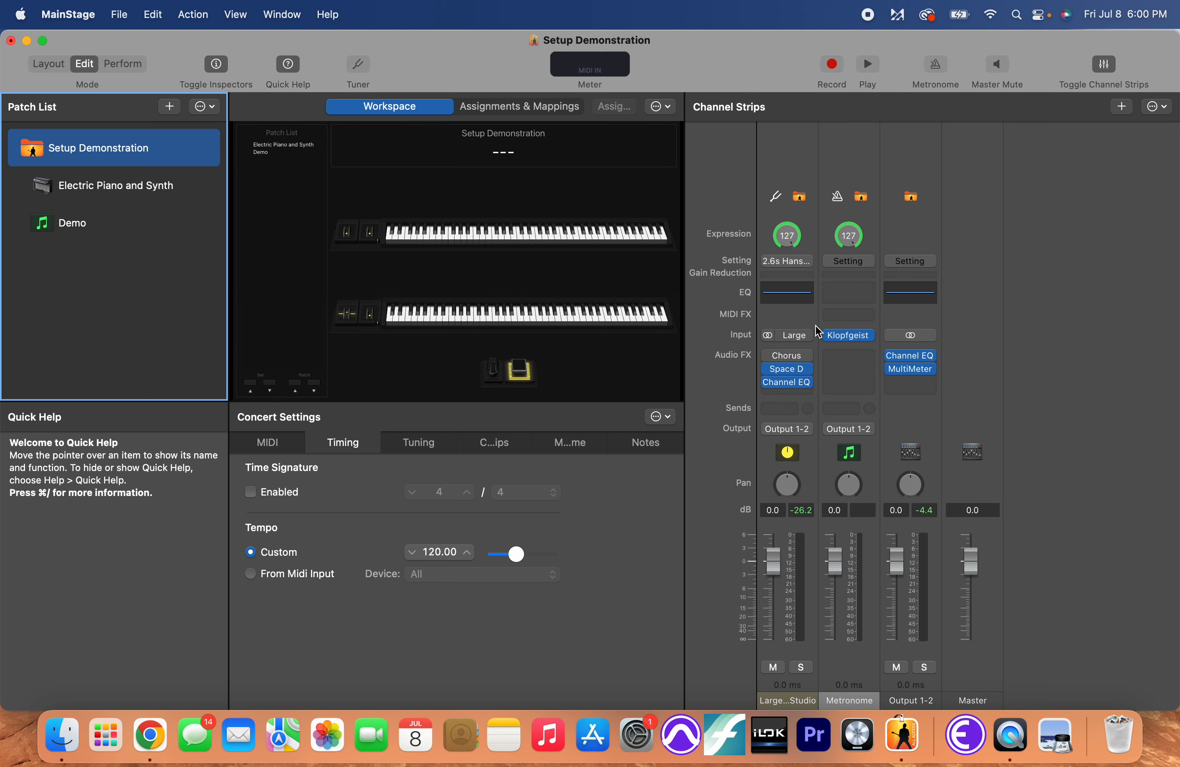
{"action": "left_click", "coordinate": [1122, 106]}
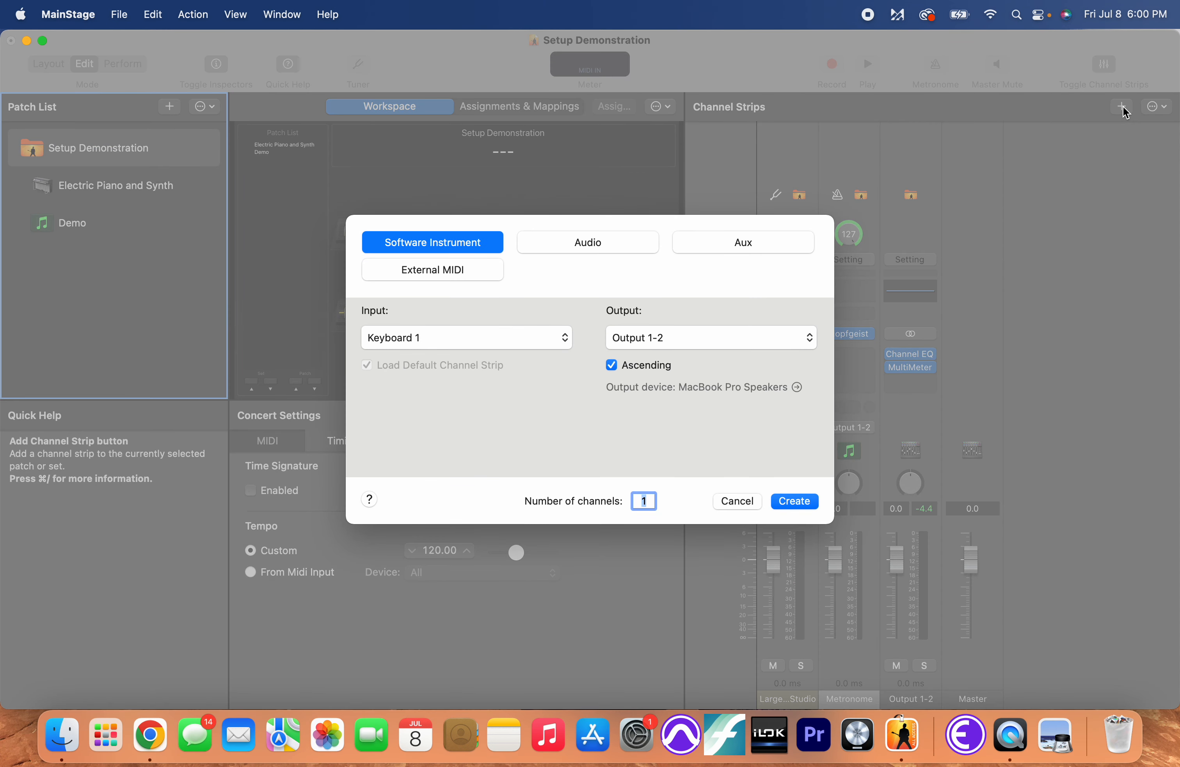
{"action": "left_click", "coordinate": [589, 247]}
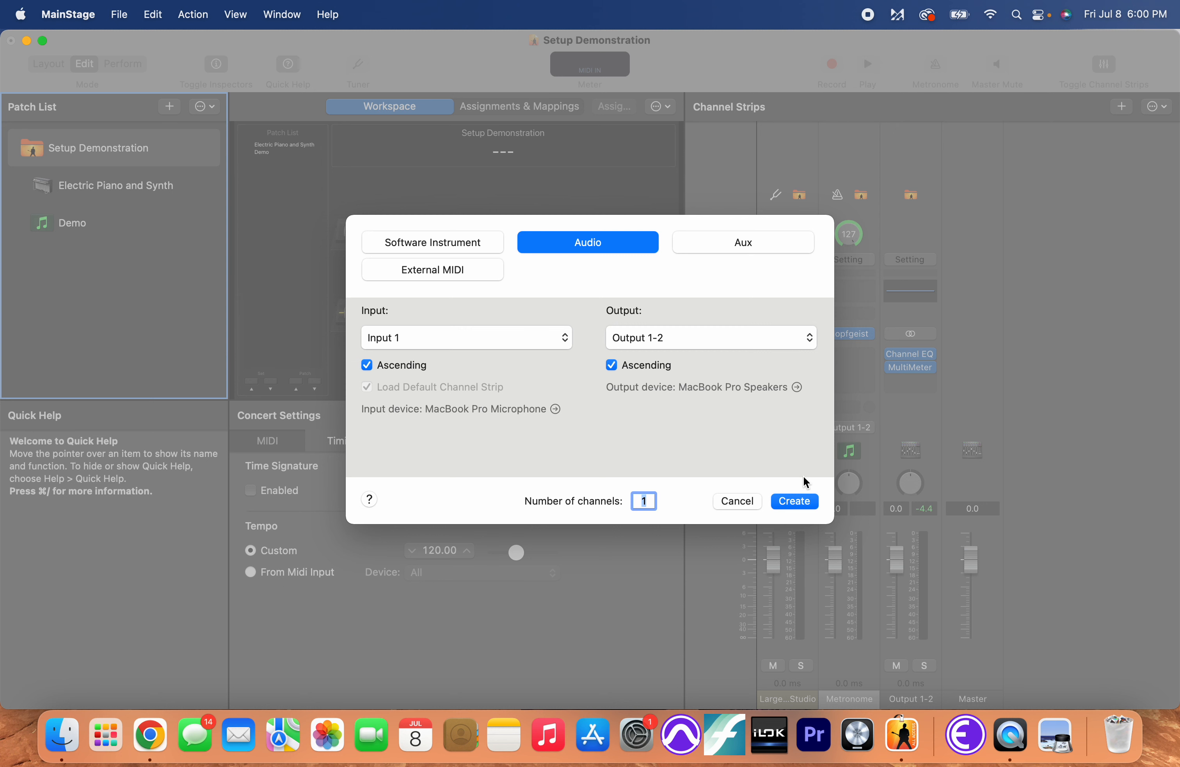
{"action": "left_click", "coordinate": [796, 500]}
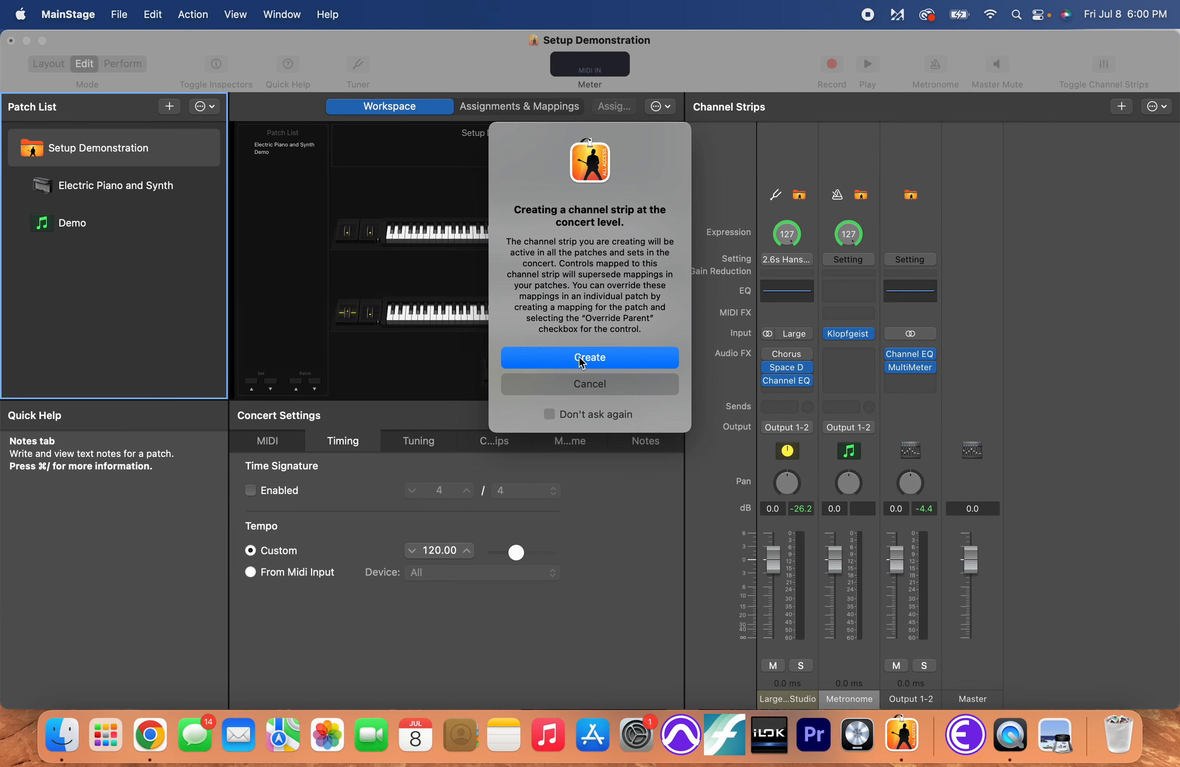
{"action": "left_click", "coordinate": [583, 363]}
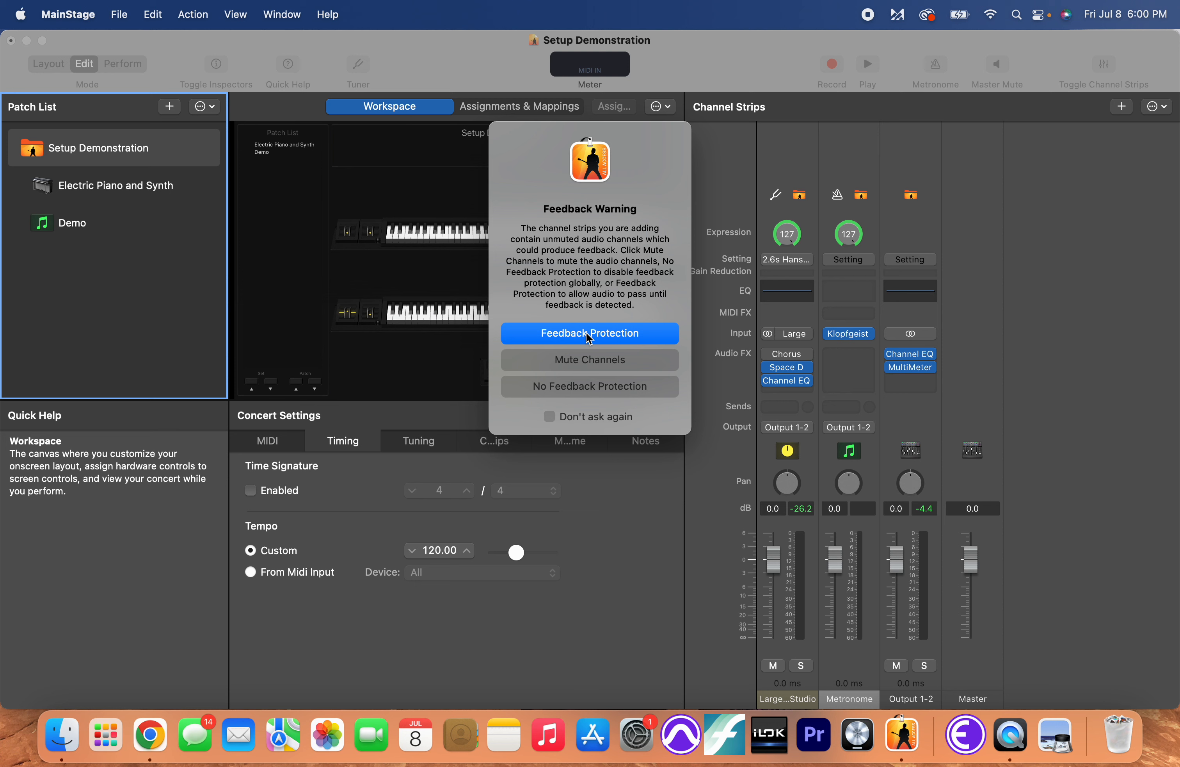
{"action": "left_click", "coordinate": [589, 333]}
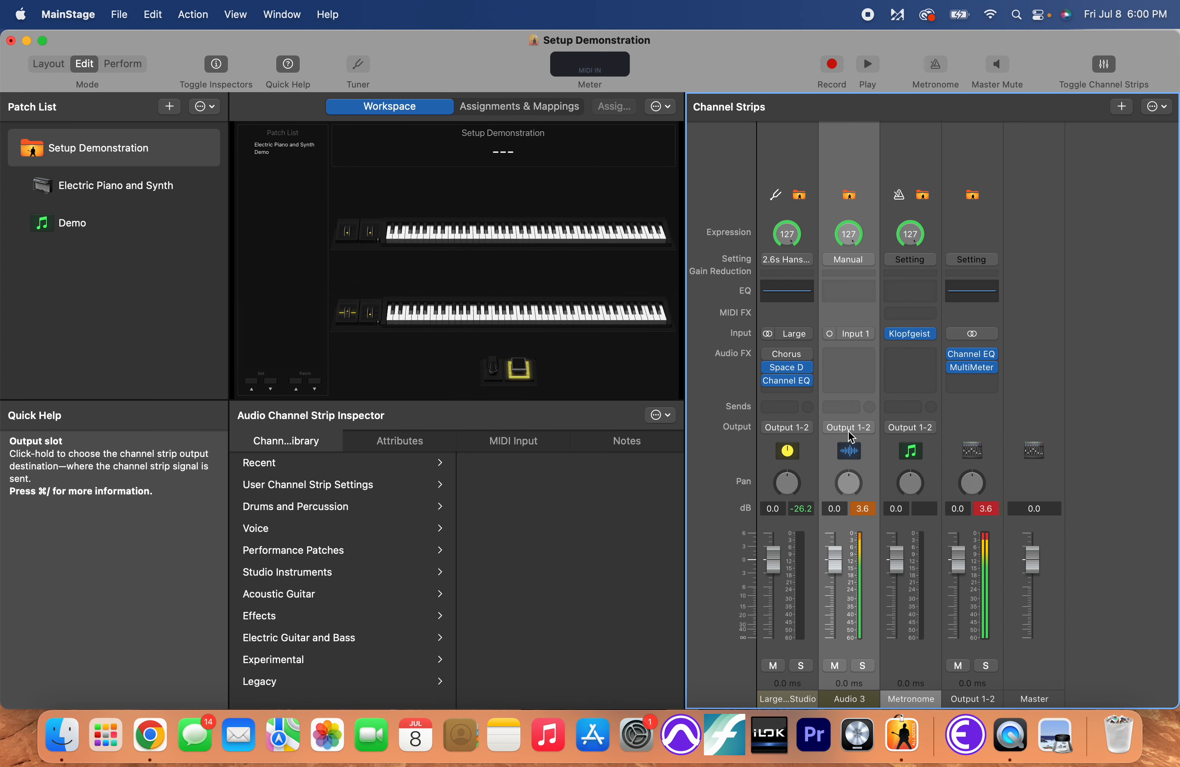
Mute the new audio channel strip and rename it "Marimba".
{"action": "left_click", "coordinate": [836, 666]}
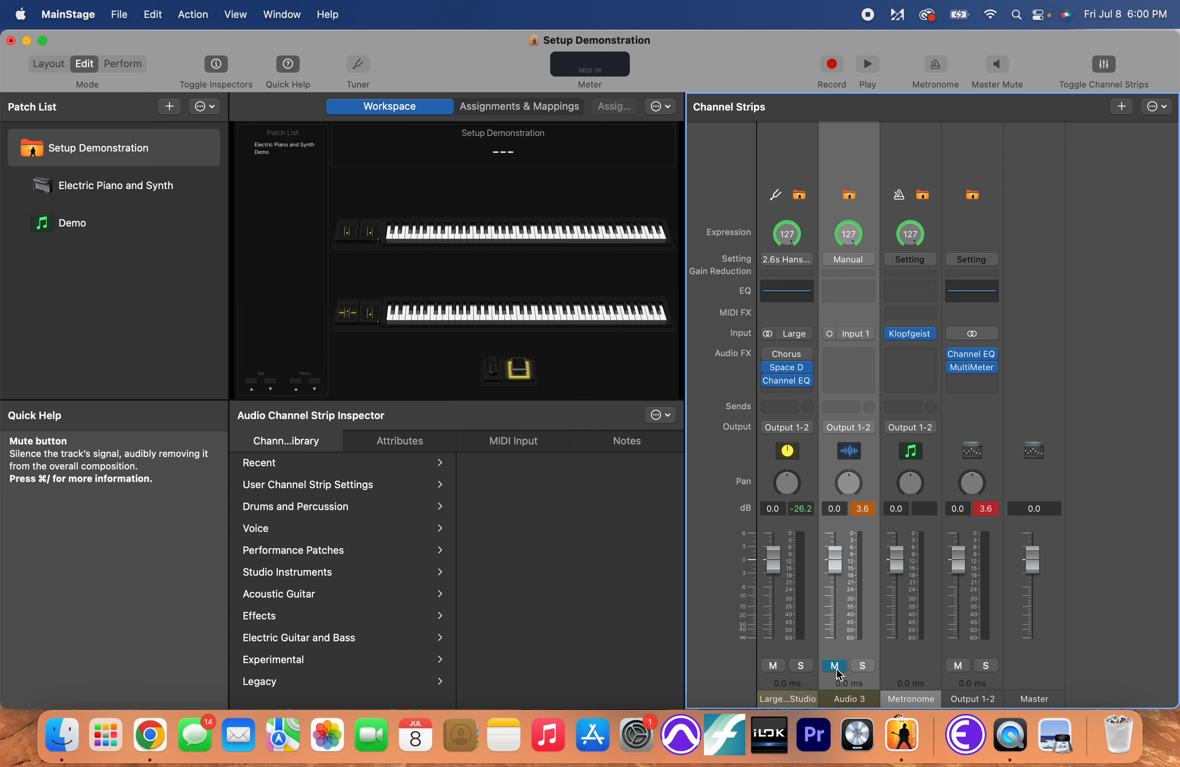
{"action": "double_click", "coordinate": [849, 697]}
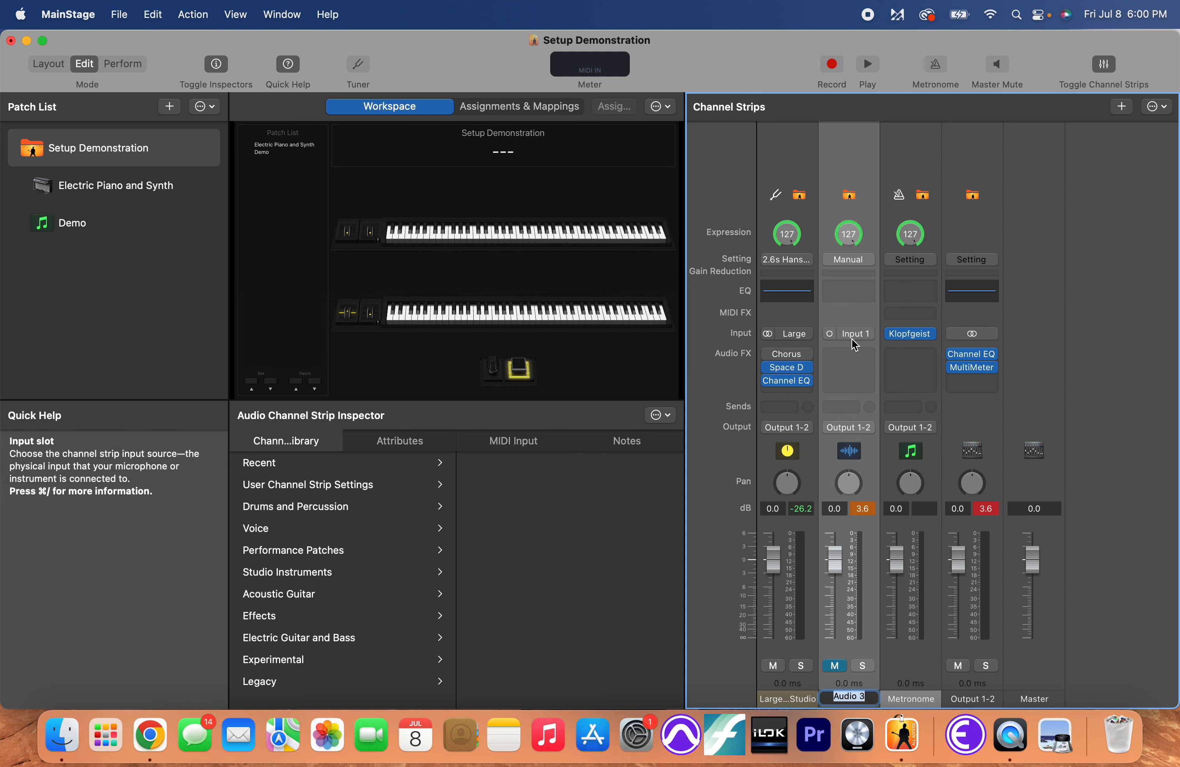
{"action": "type", "text": "Marimba"}
{"action": "key", "text": "Return"}
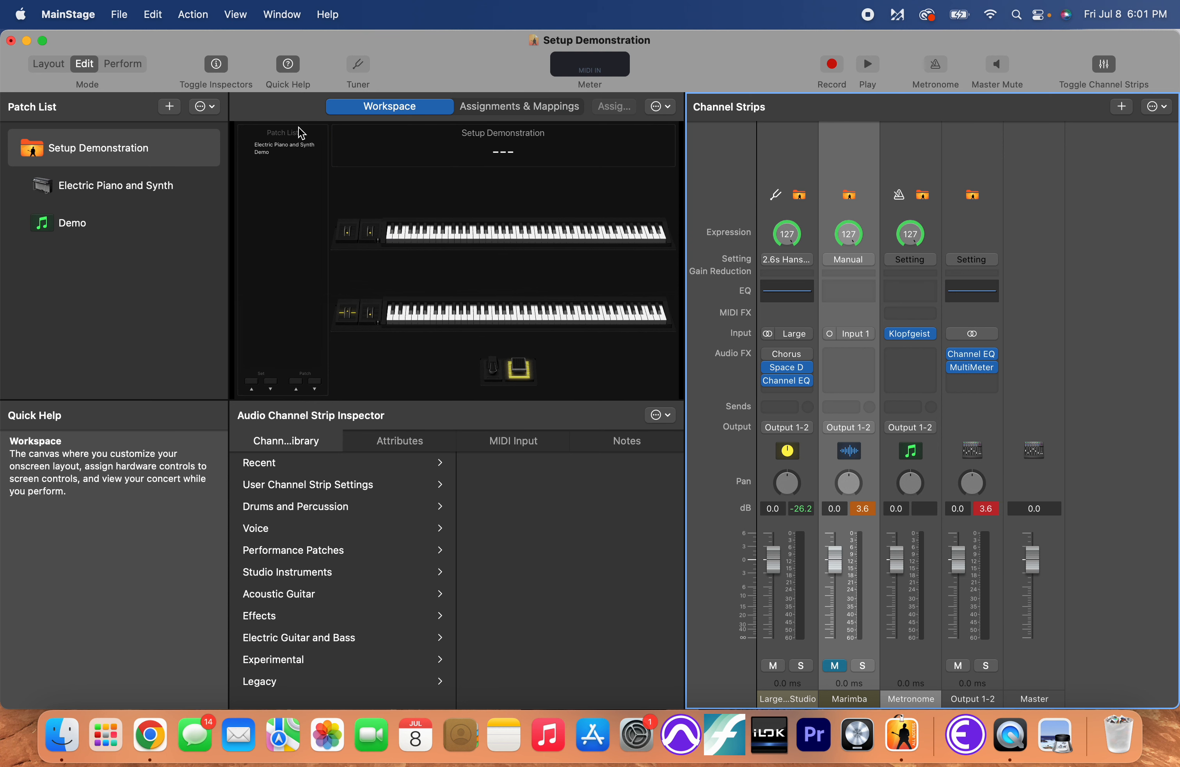
Check for the Marimba channel strip in the Electric Piano and Synth and Demo patches, and return to the concert level.
{"action": "left_click", "coordinate": [100, 192]}
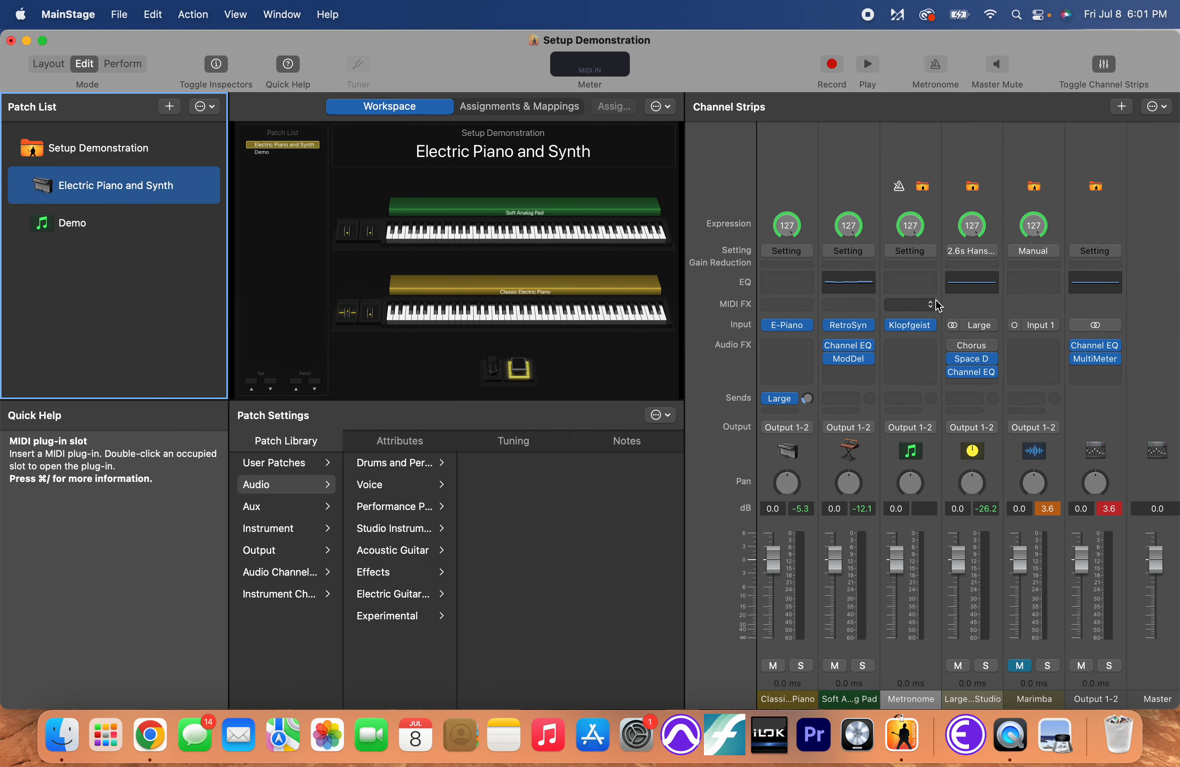
{"action": "left_click", "coordinate": [1034, 705]}
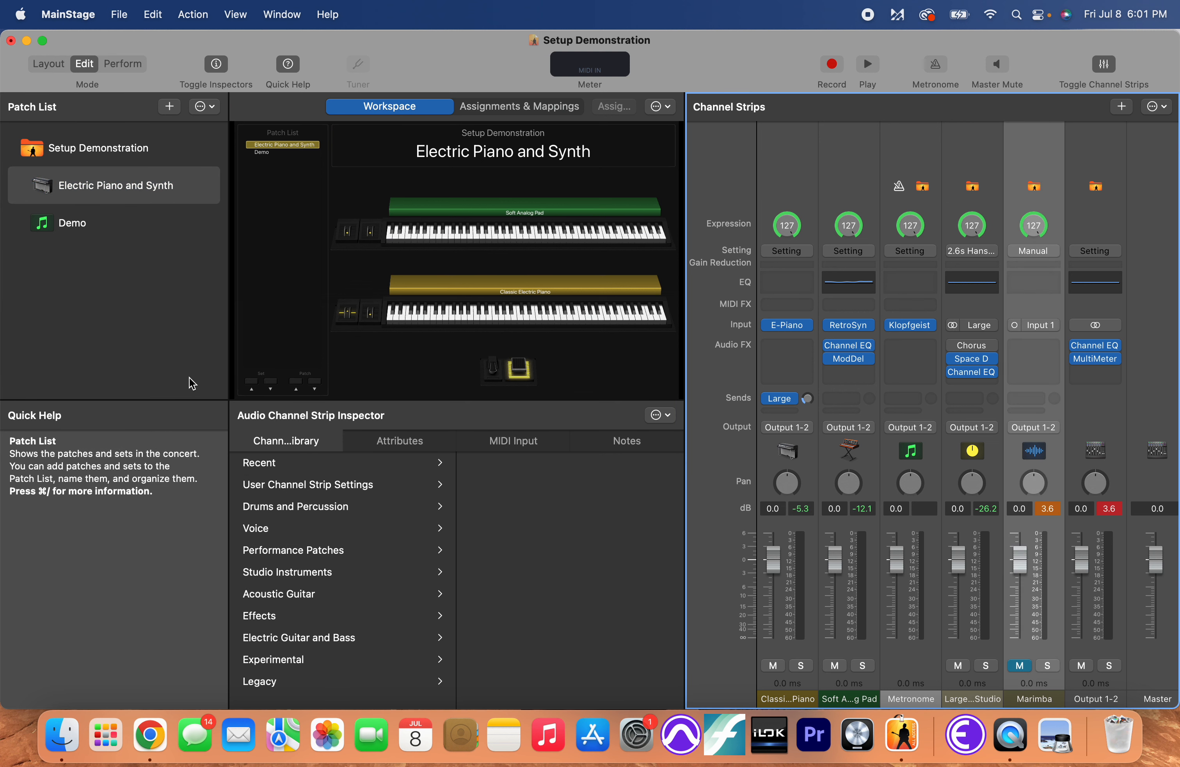
{"action": "left_click", "coordinate": [85, 220]}
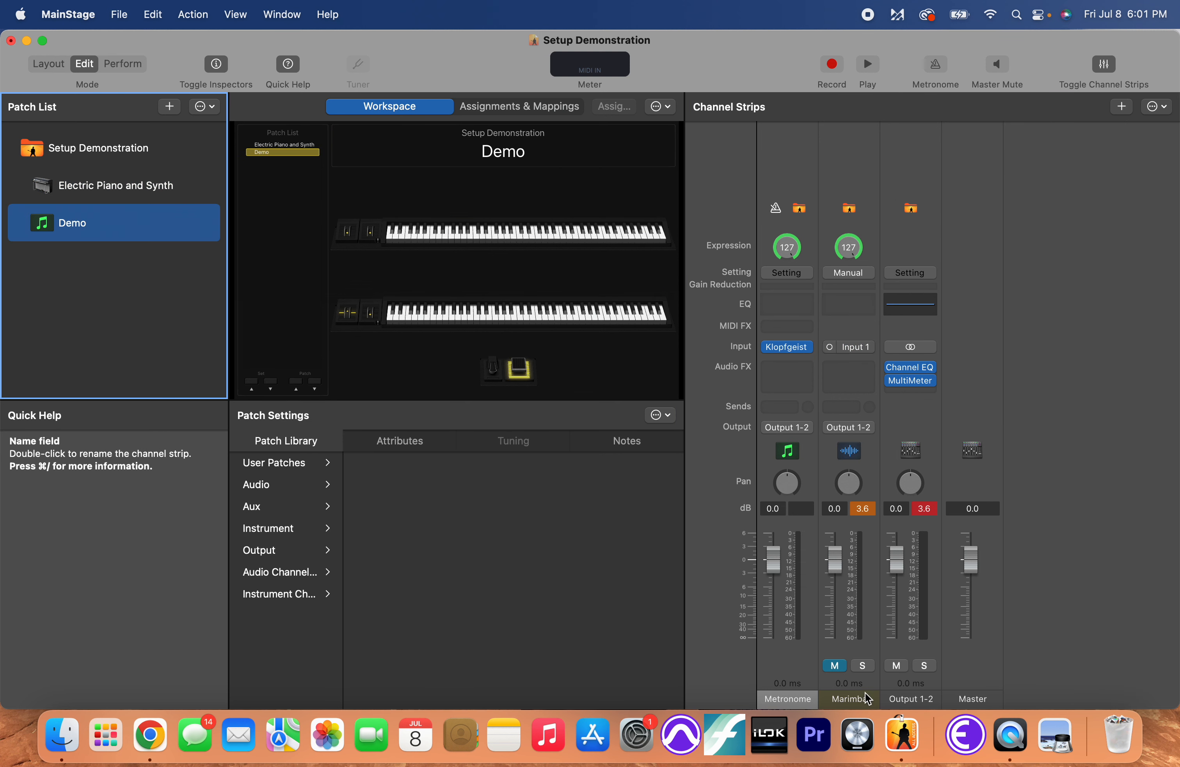
{"action": "left_click", "coordinate": [79, 152]}
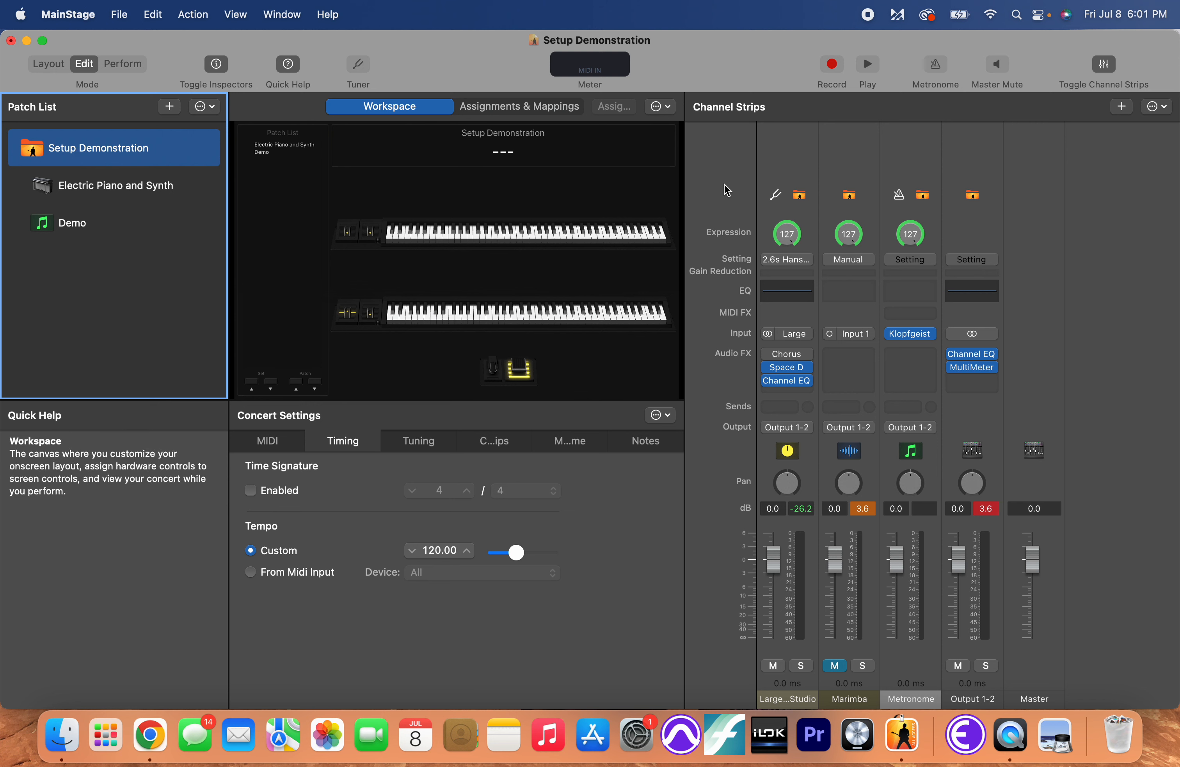
Lower the Marimba strip's volume to -12.0 dB at the concert level and check it in the Electric Piano and Synth patch.
{"action": "left_click", "coordinate": [860, 172]}
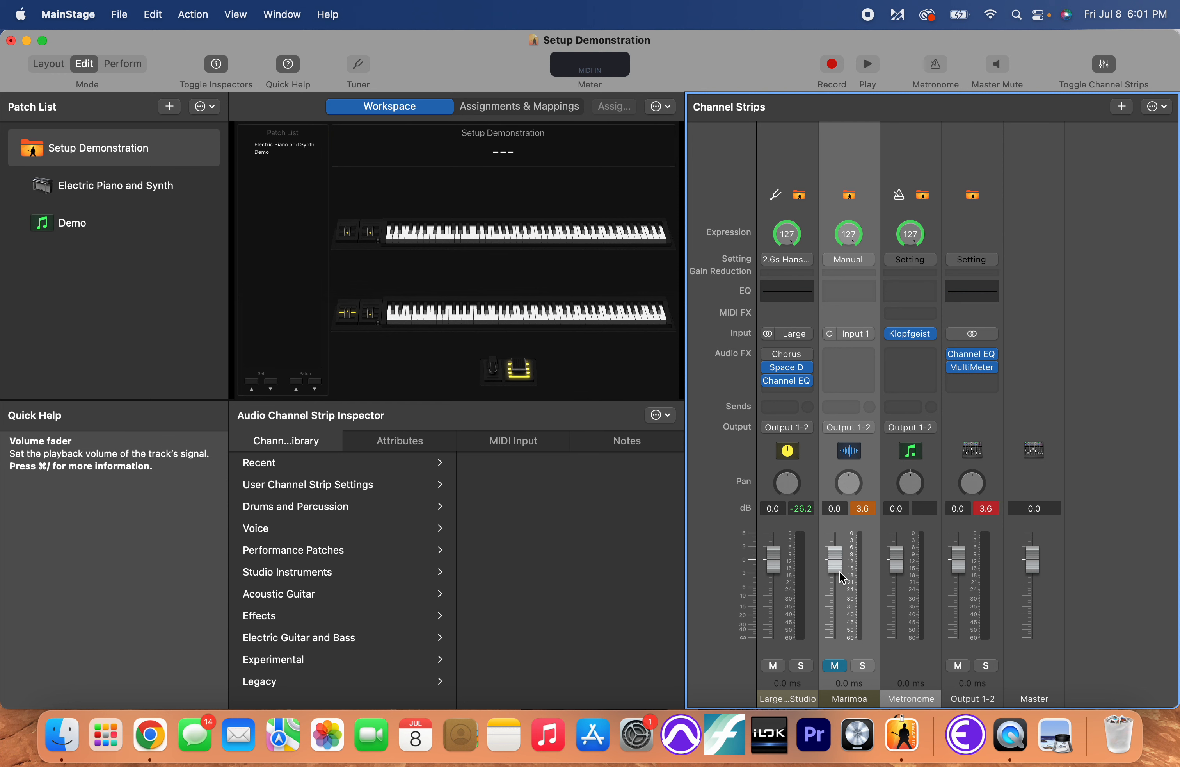
{"action": "scroll", "coordinate": [842, 632], "scroll_direction": "down", "scroll_amount": 5}
{"action": "scroll", "coordinate": [842, 633], "scroll_direction": "down", "scroll_amount": 2}
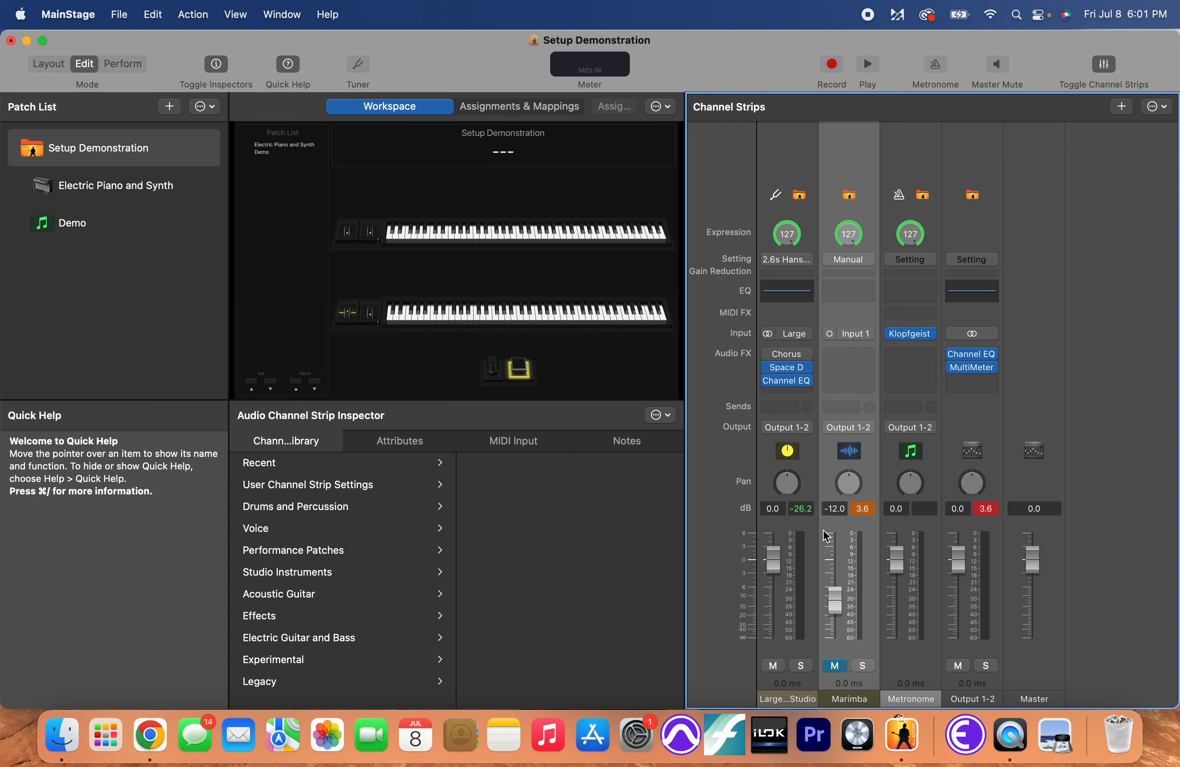
{"action": "left_click", "coordinate": [85, 194]}
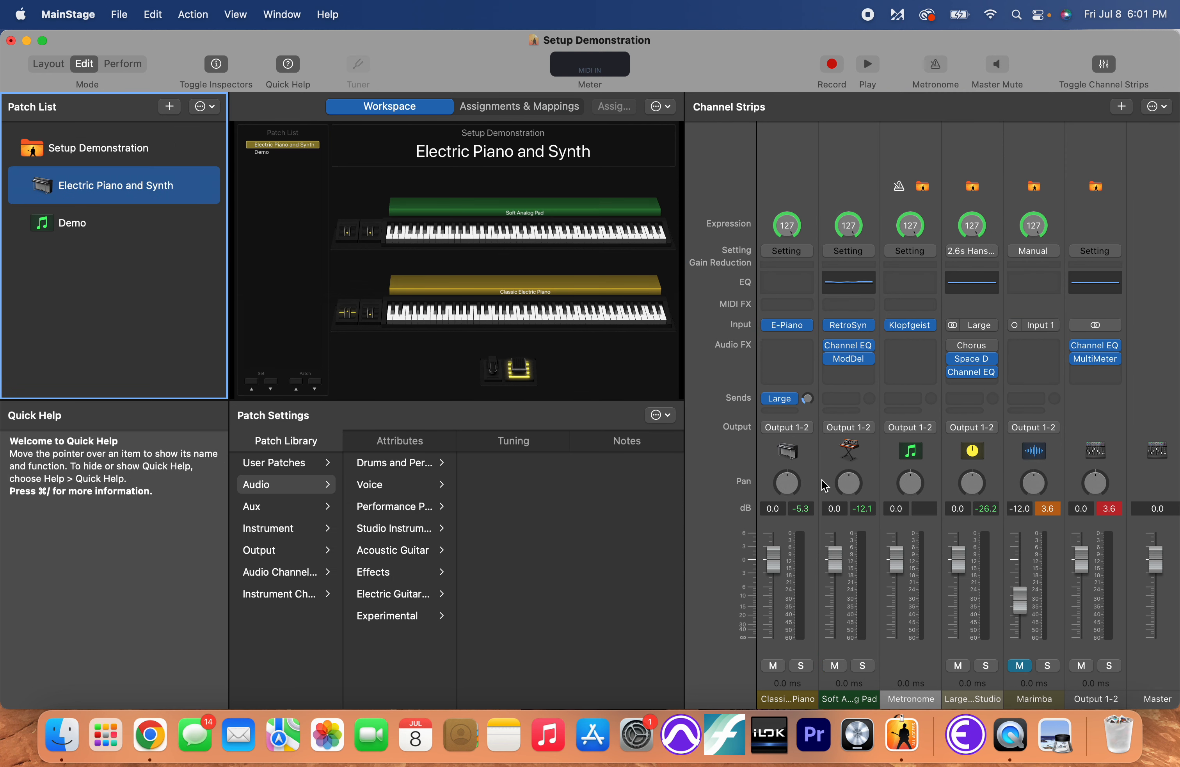
Reset the Marimba strip's volume to 0.0 dB at the concert level and check it in the Electric Piano and Synth patch.
{"action": "left_click", "coordinate": [78, 228]}
{"action": "left_click", "coordinate": [82, 148]}
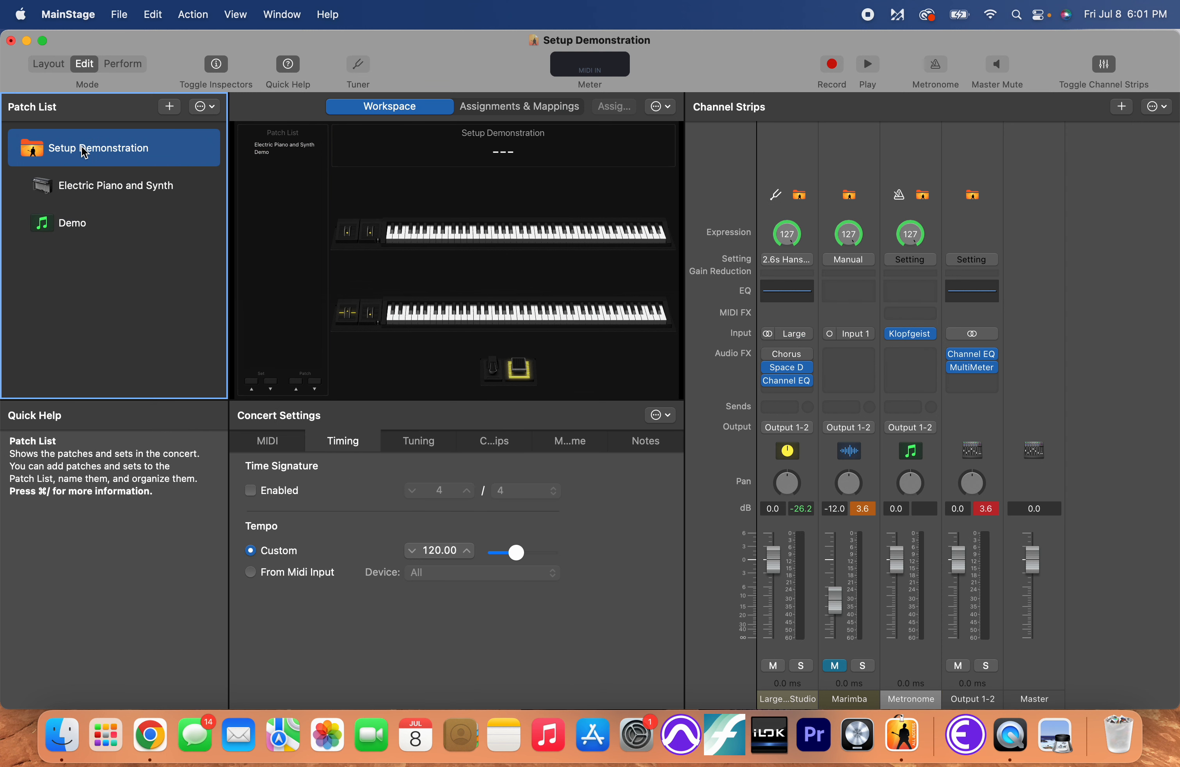
{"action": "left_click", "coordinate": [834, 599], "text": "alt"}
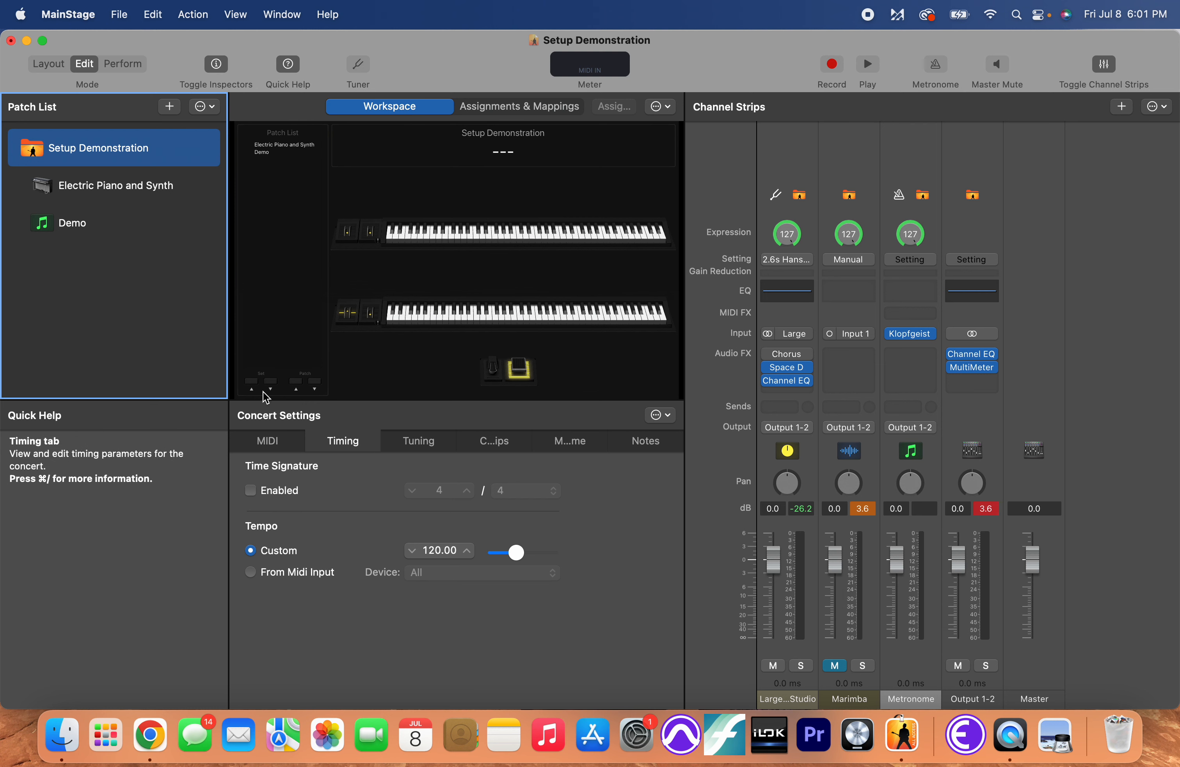
{"action": "left_click", "coordinate": [140, 193]}
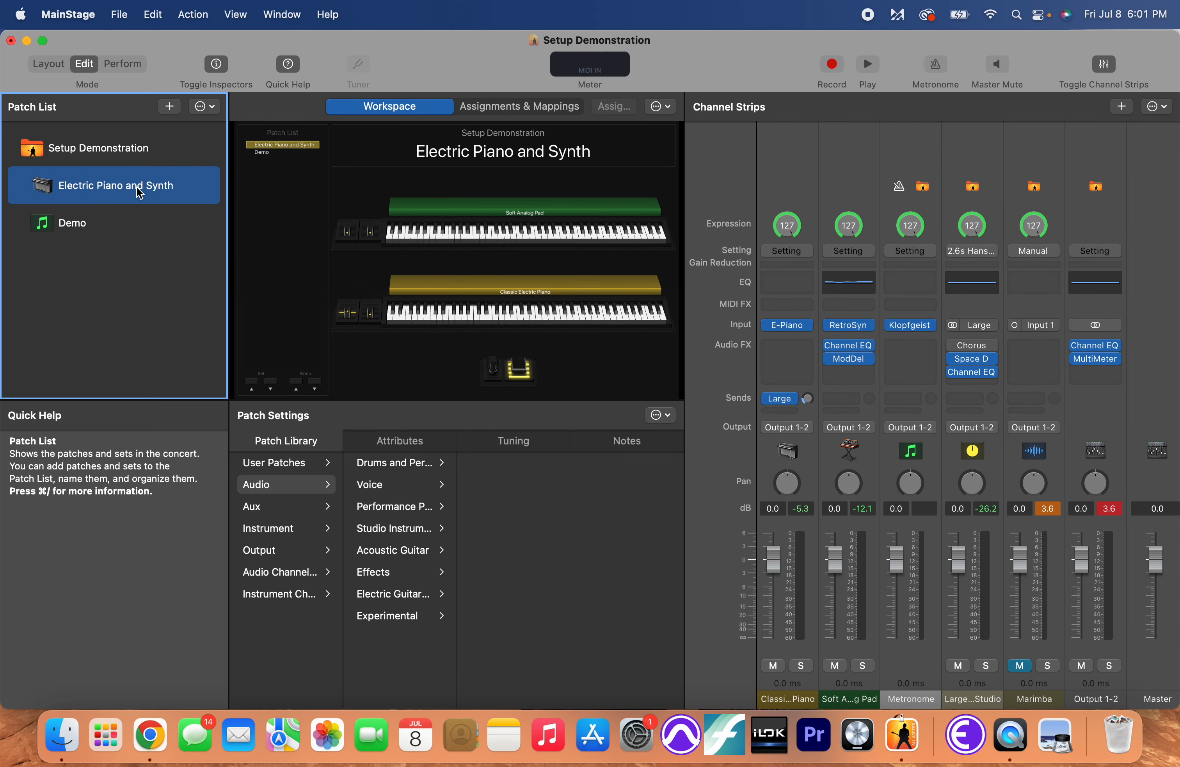
Audition the Electric Piano and Synth patch with a few notes on the lower onscreen keyboard and compare its strips with the Demo patch.
{"action": "left_click", "coordinate": [787, 181]}
{"action": "left_click", "coordinate": [837, 189]}
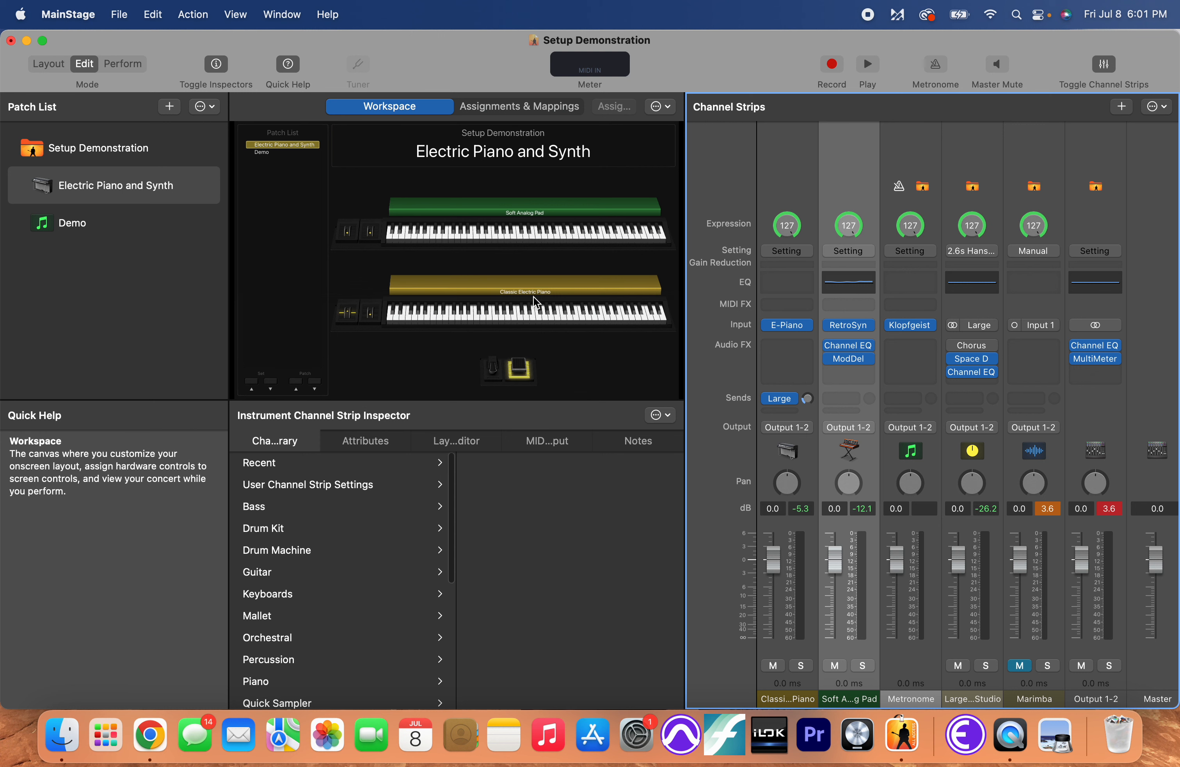
{"action": "left_click", "coordinate": [474, 312]}
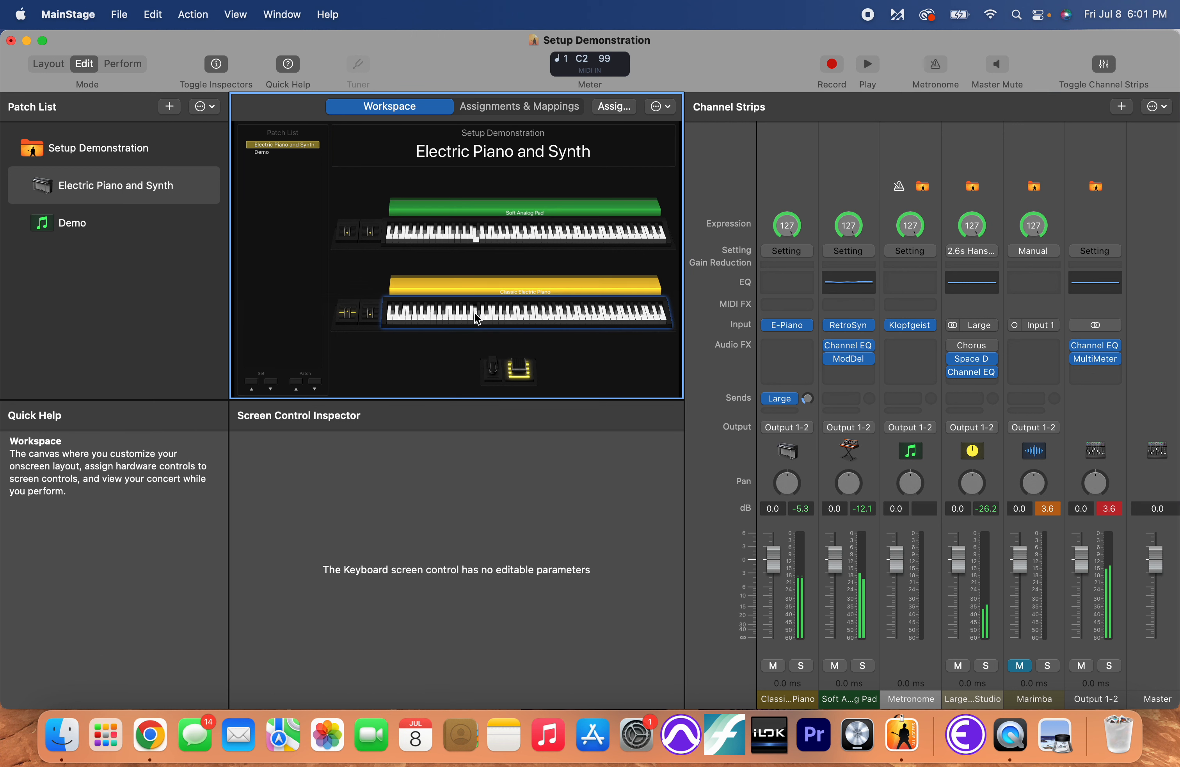
{"action": "left_click", "coordinate": [537, 314]}
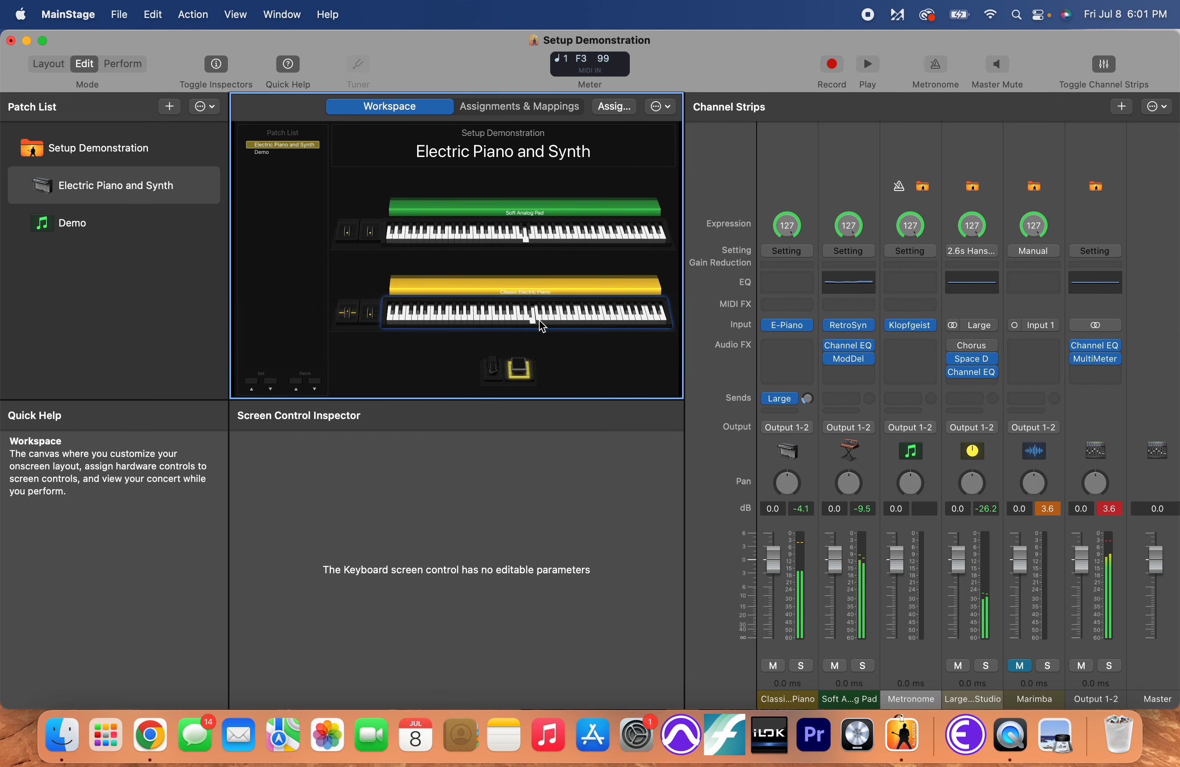
{"action": "left_click", "coordinate": [539, 319]}
{"action": "left_click", "coordinate": [530, 319]}
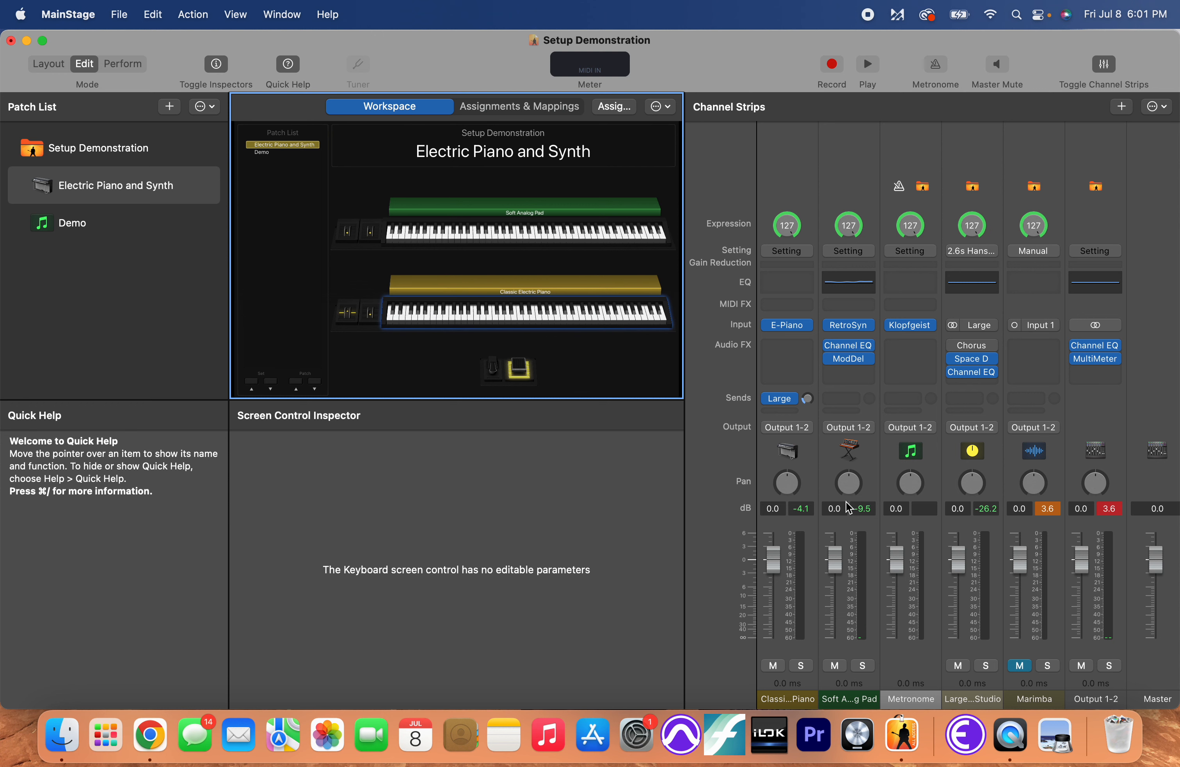
{"action": "left_click", "coordinate": [90, 232]}
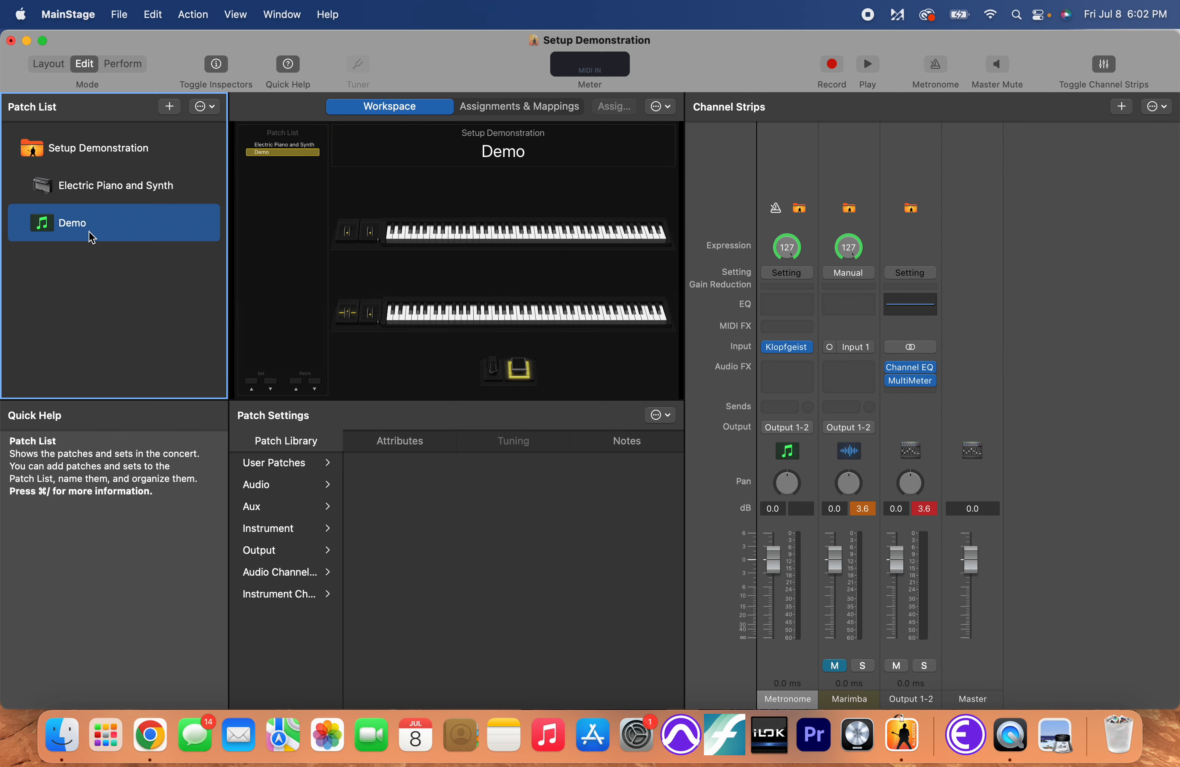
{"action": "left_click", "coordinate": [97, 184]}
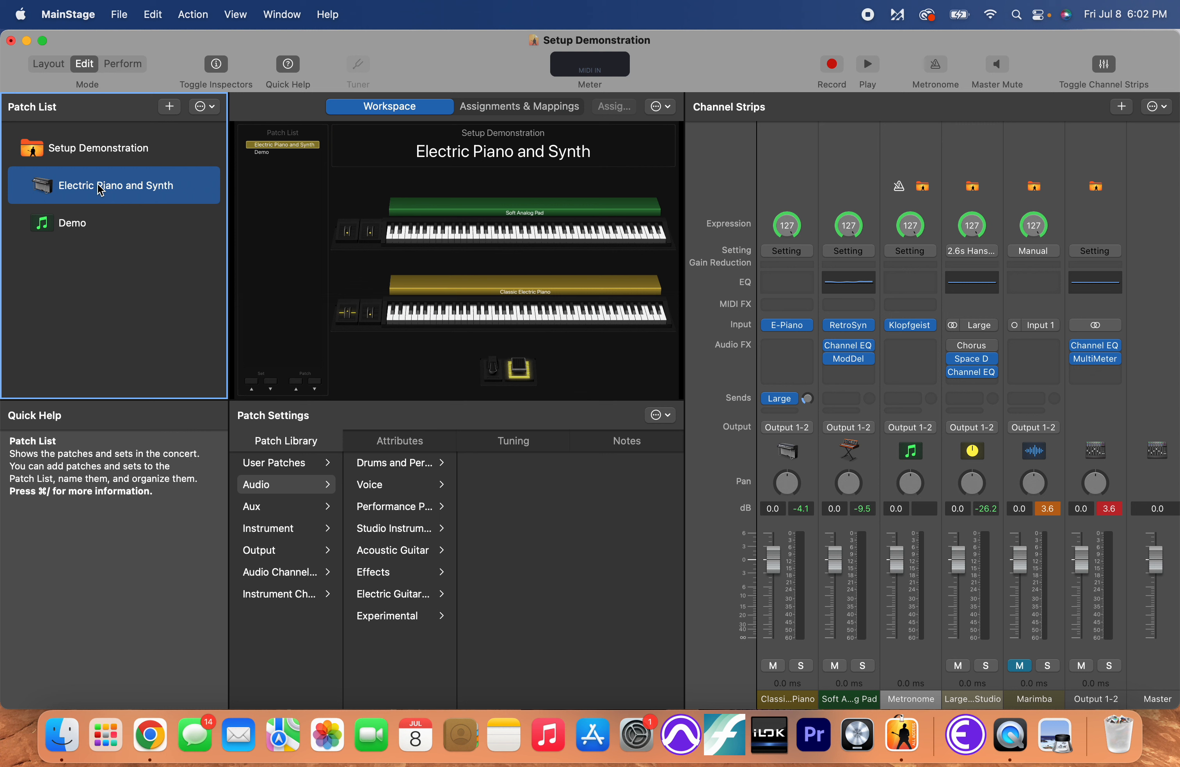
Create a new set below the Demo patch and name it "Alias".
{"action": "left_click", "coordinate": [204, 106]}
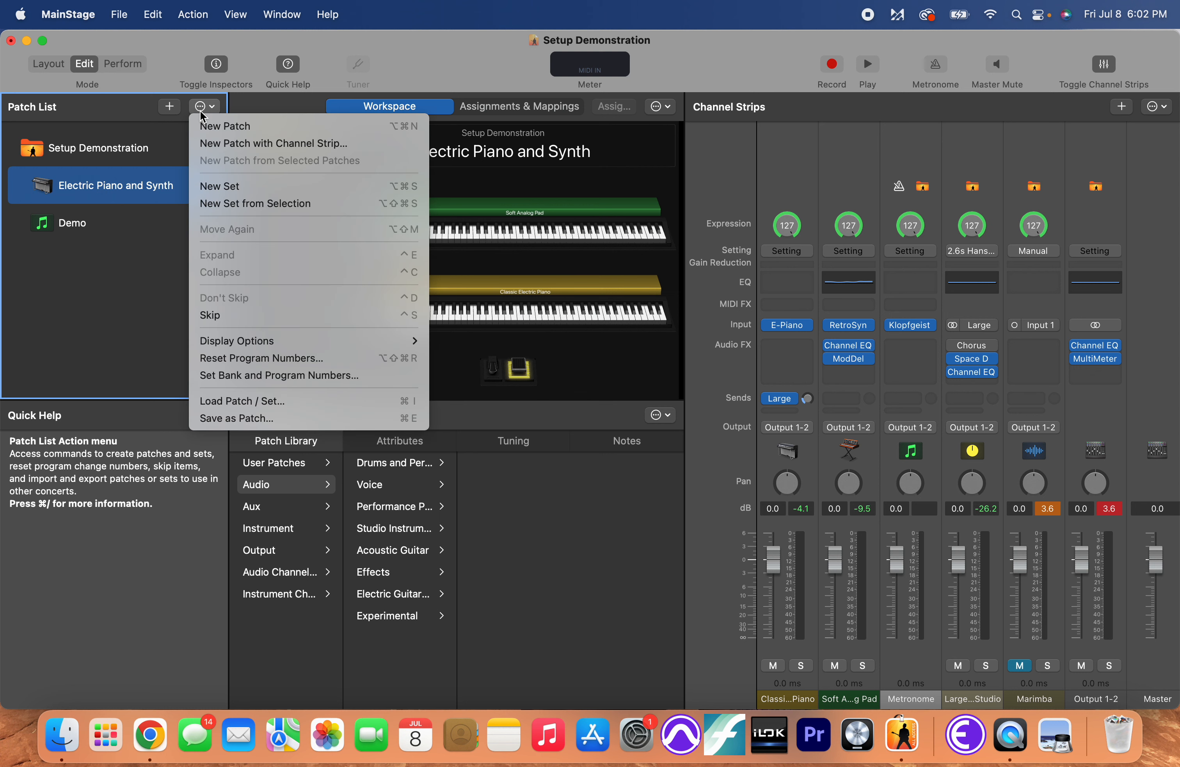
{"action": "left_click", "coordinate": [233, 188]}
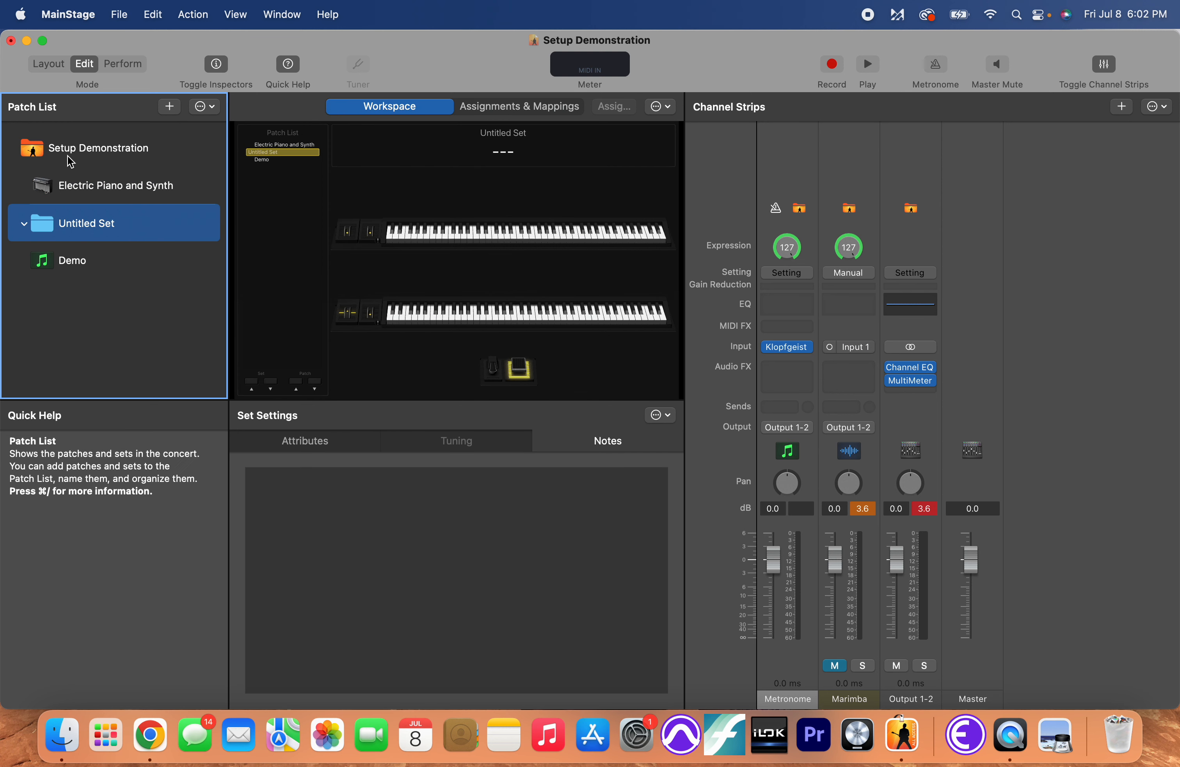
{"action": "left_click_drag", "start_coordinate": [63, 265], "coordinate": [59, 199]}
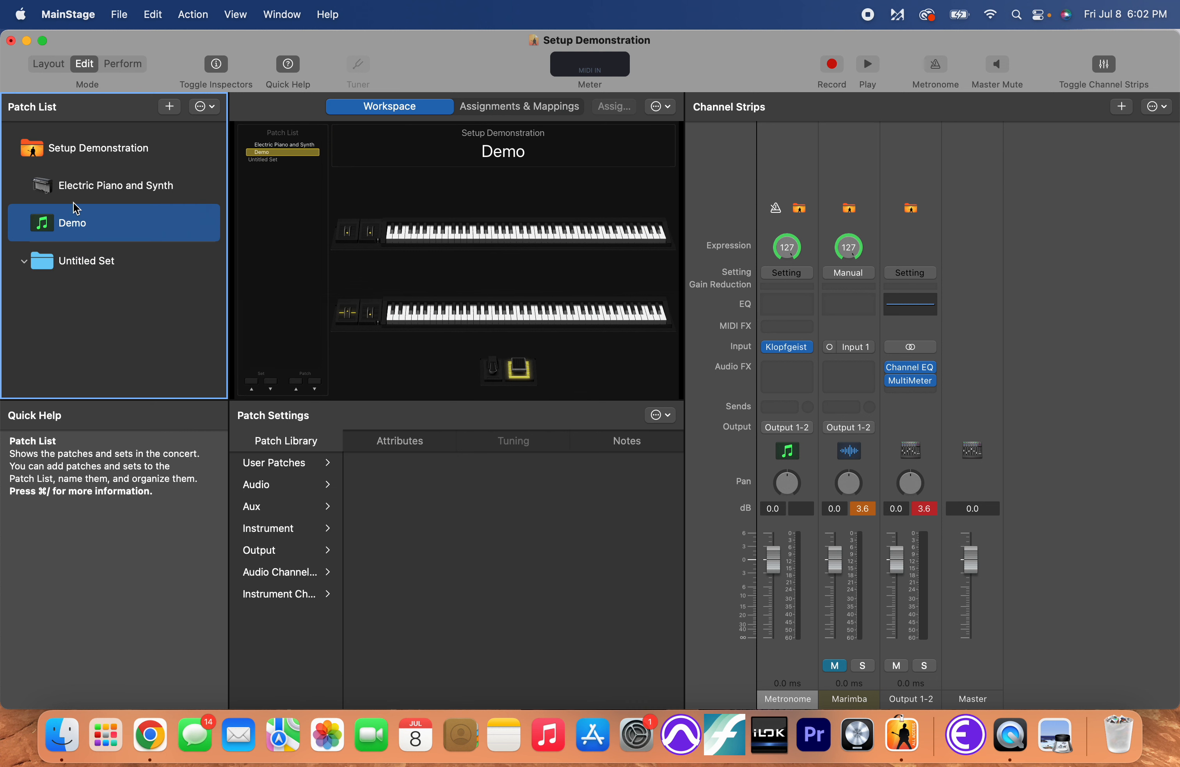
{"action": "left_click", "coordinate": [84, 269]}
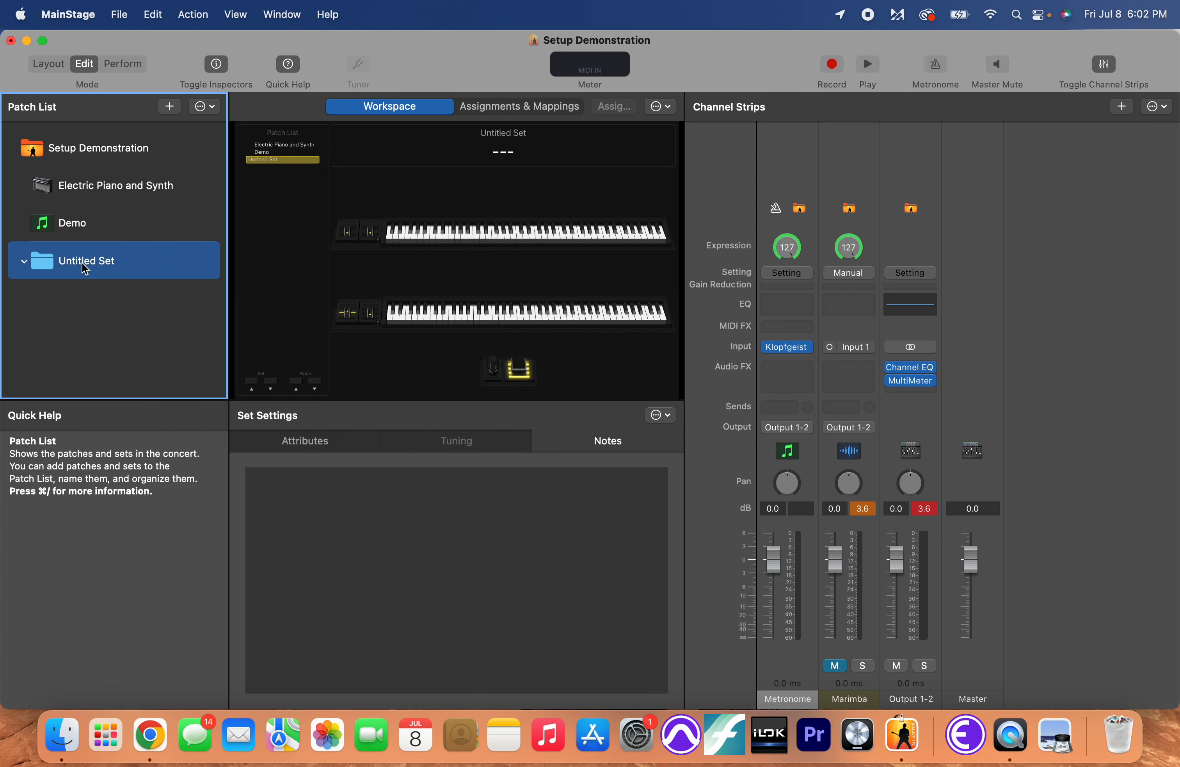
{"action": "double_click", "coordinate": [82, 263]}
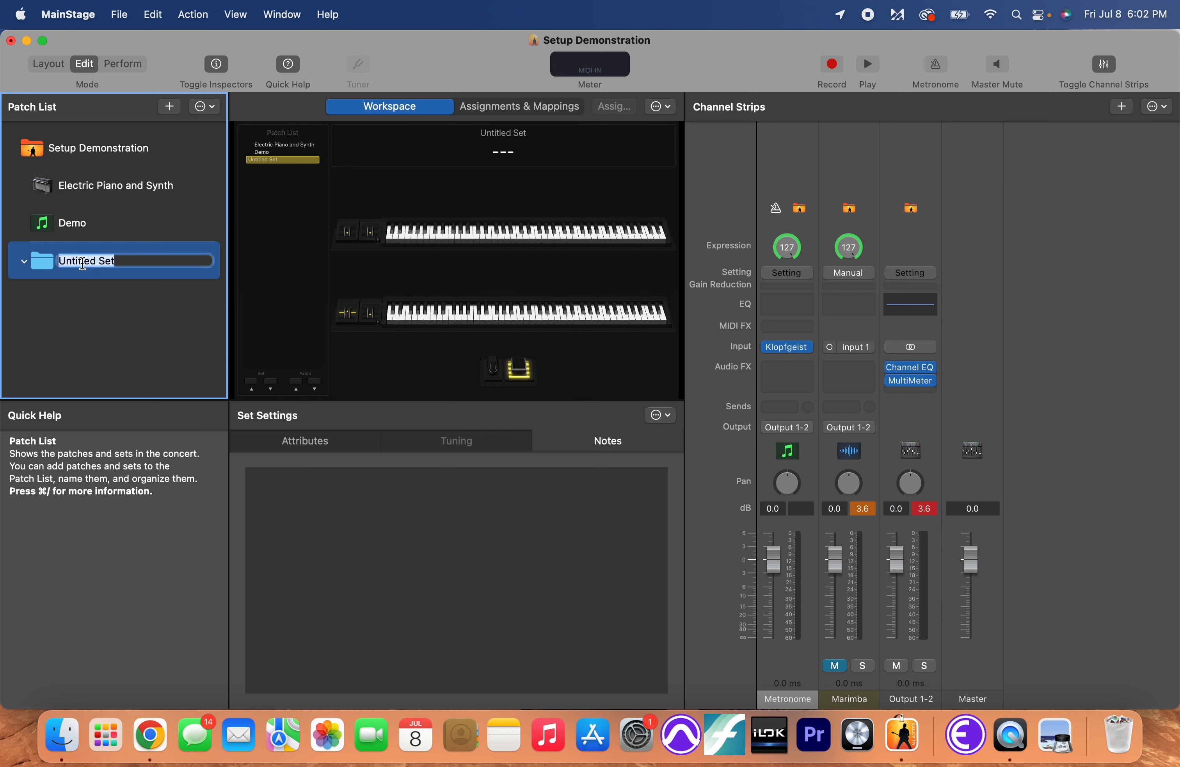
{"action": "type", "text": "Alias"}
{"action": "key", "text": "Return"}
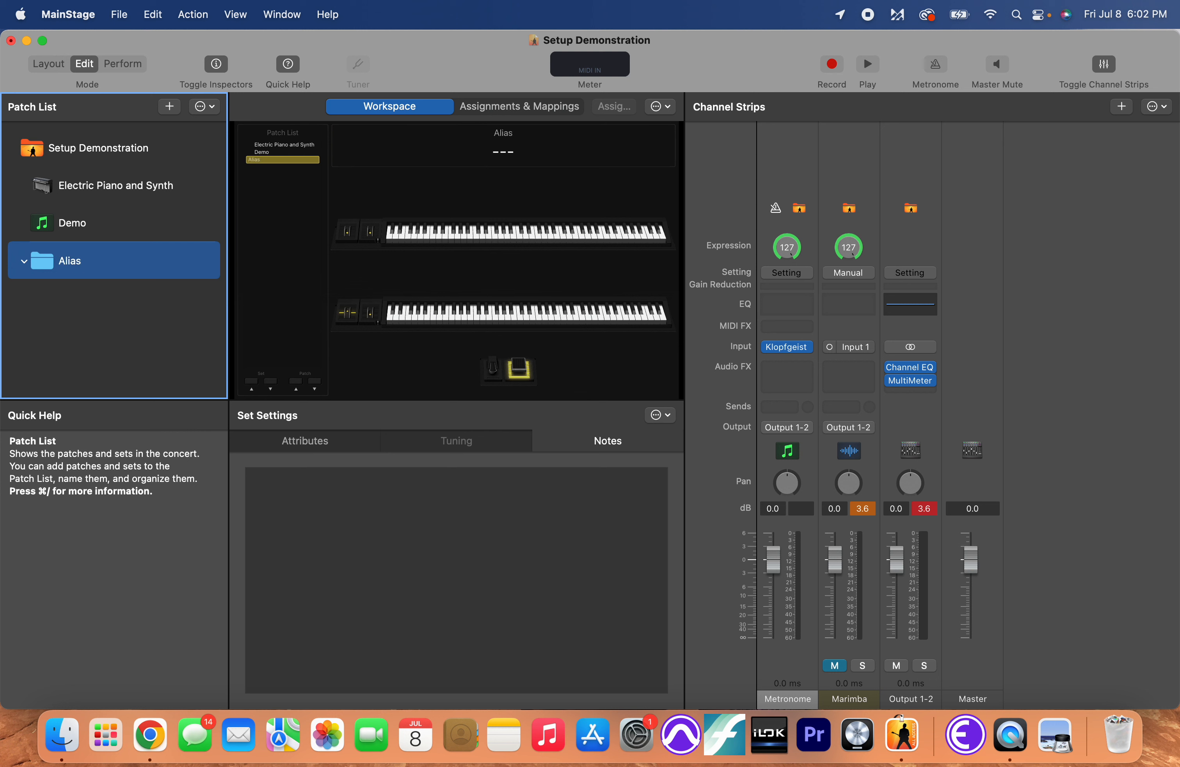
Move the Electric Piano and Synth patch into the Alias set.
{"action": "left_click", "coordinate": [86, 150]}
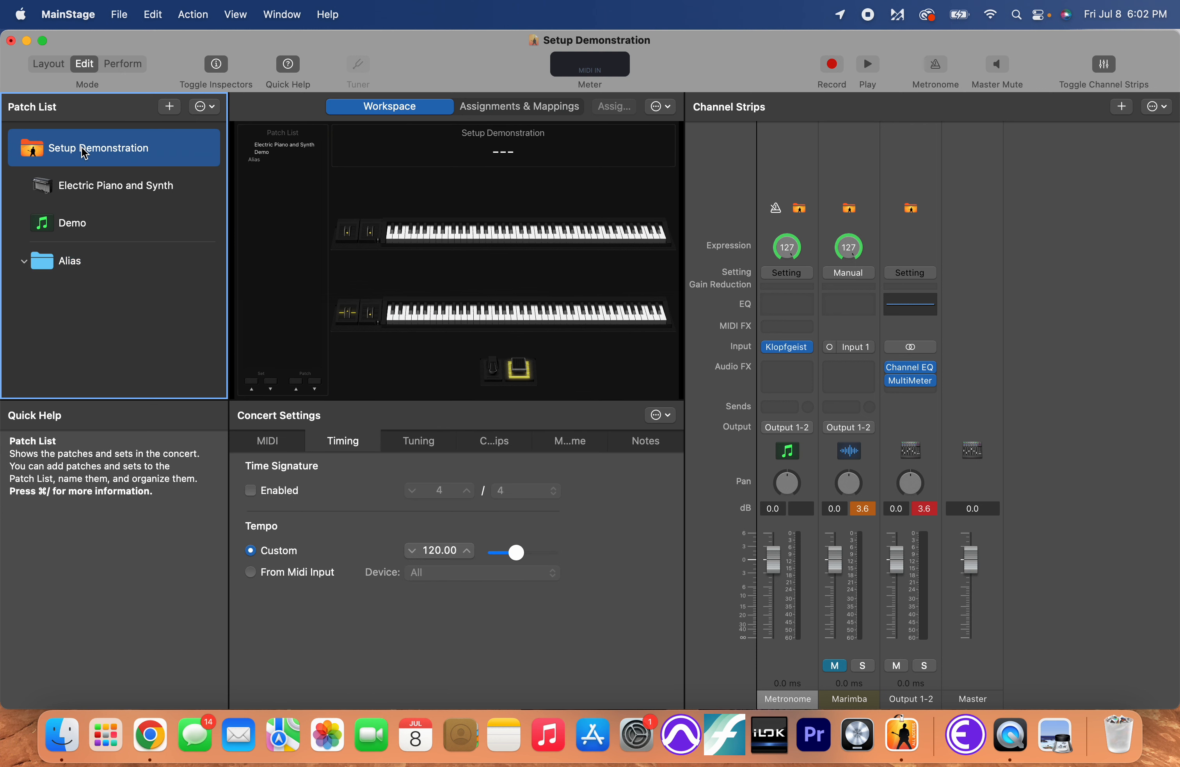
{"action": "left_click", "coordinate": [95, 271]}
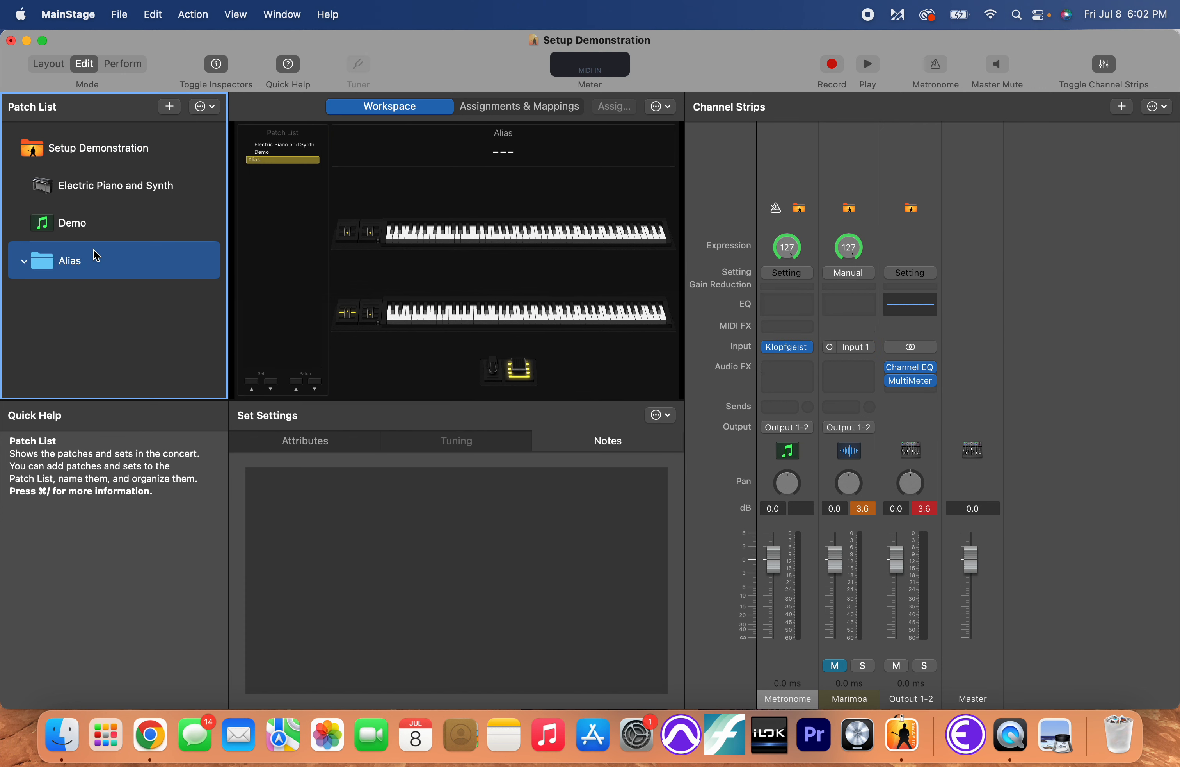
{"action": "left_click", "coordinate": [105, 186]}
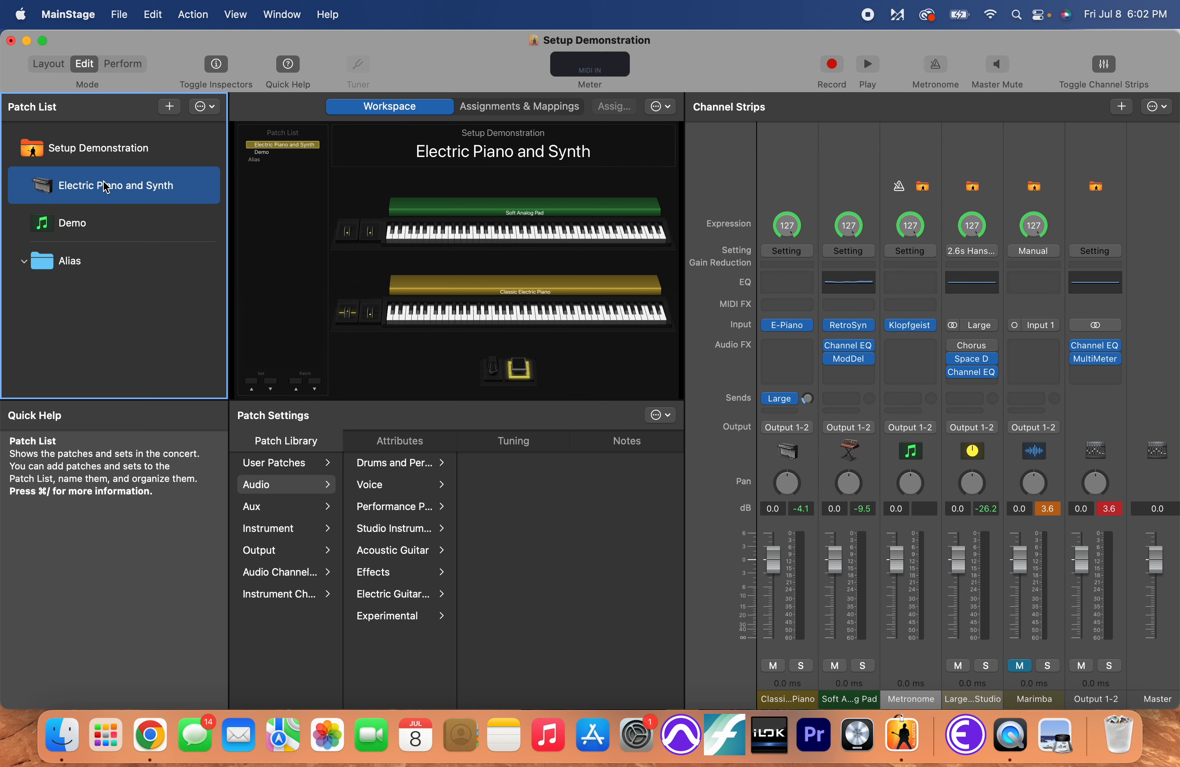
{"action": "left_click_drag", "start_coordinate": [106, 186], "coordinate": [95, 262]}
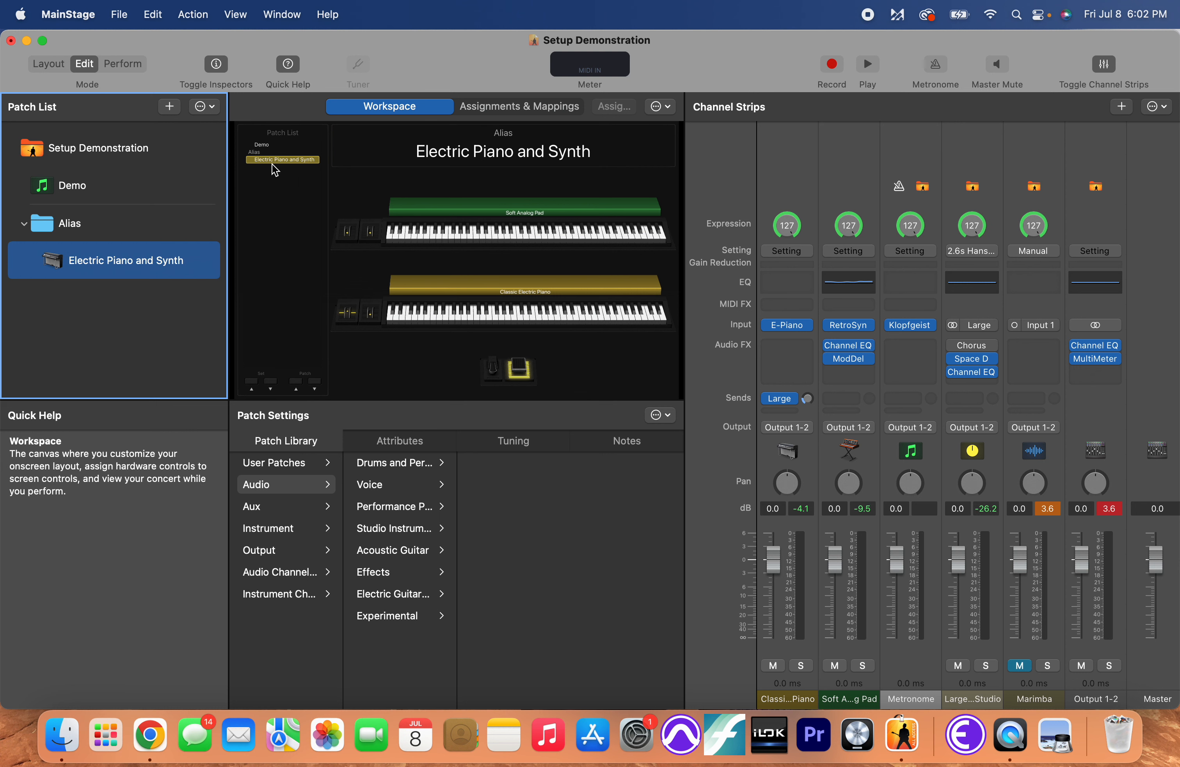
Compare the channel strips of the Alias set, the Demo patch and the Electric Piano and Synth patch.
{"action": "left_click", "coordinate": [71, 234]}
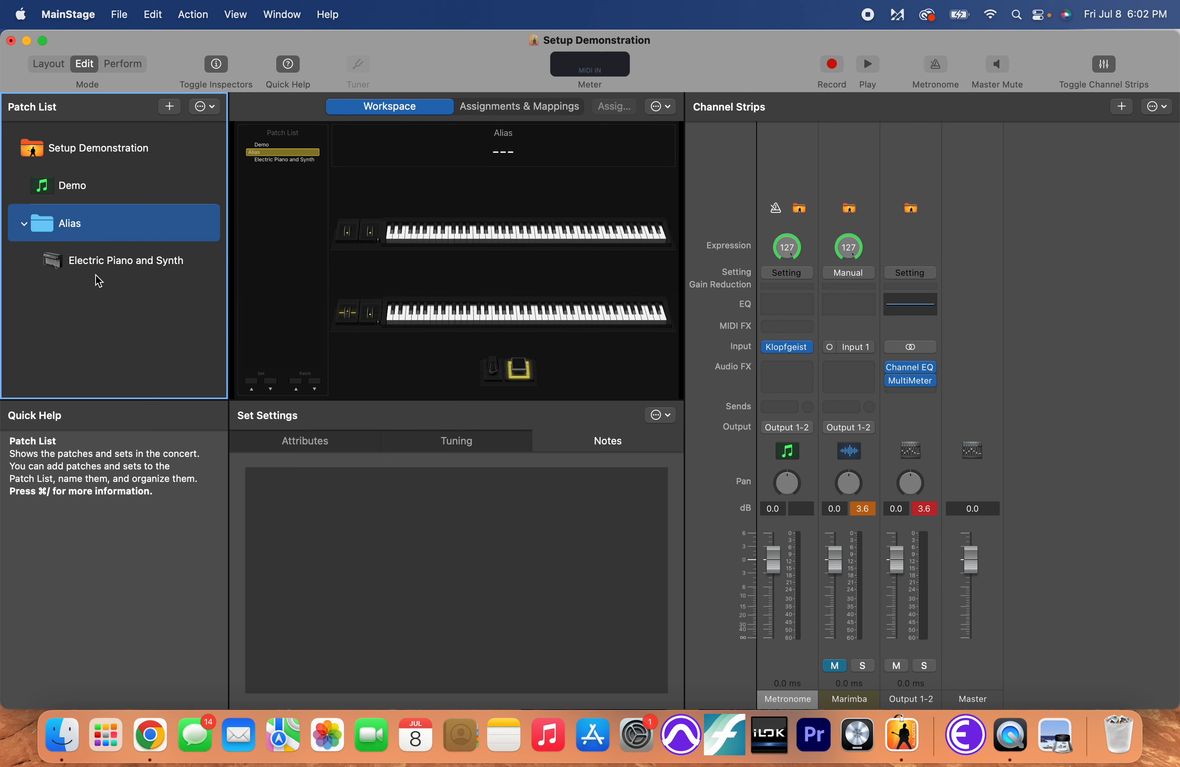
{"action": "left_click", "coordinate": [105, 265]}
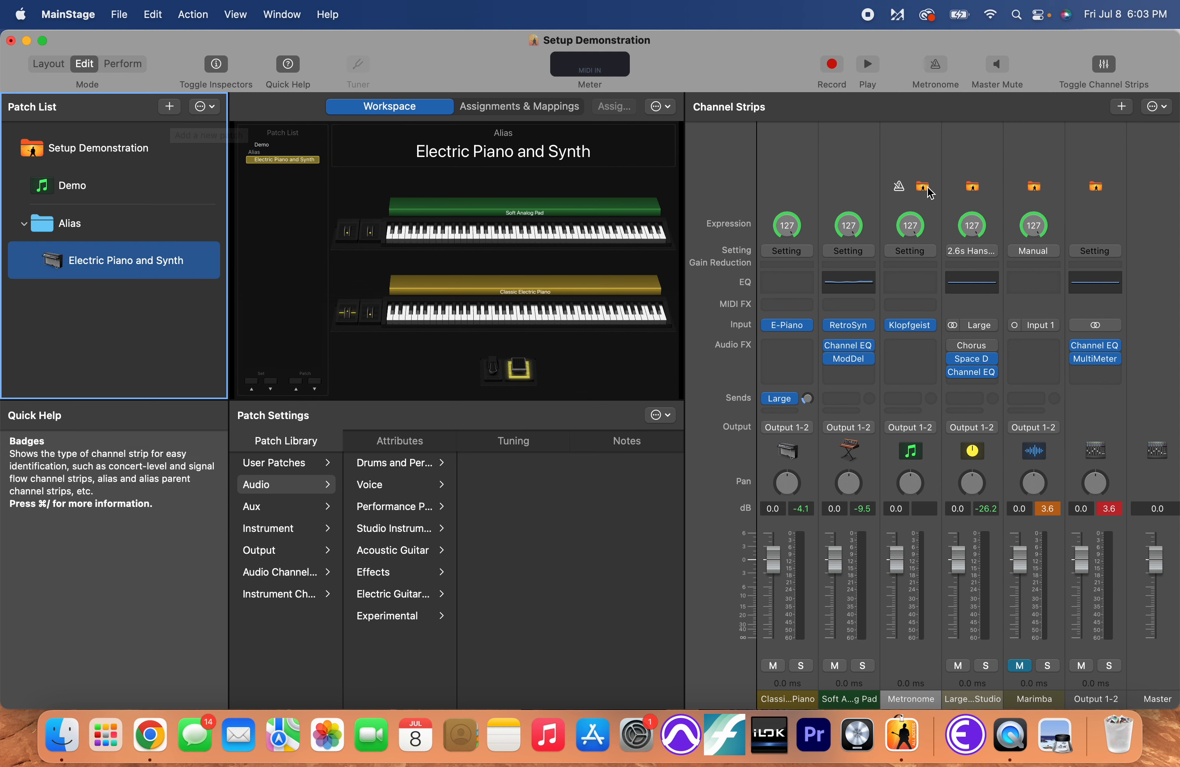
{"action": "left_click", "coordinate": [60, 185]}
{"action": "left_click", "coordinate": [85, 262]}
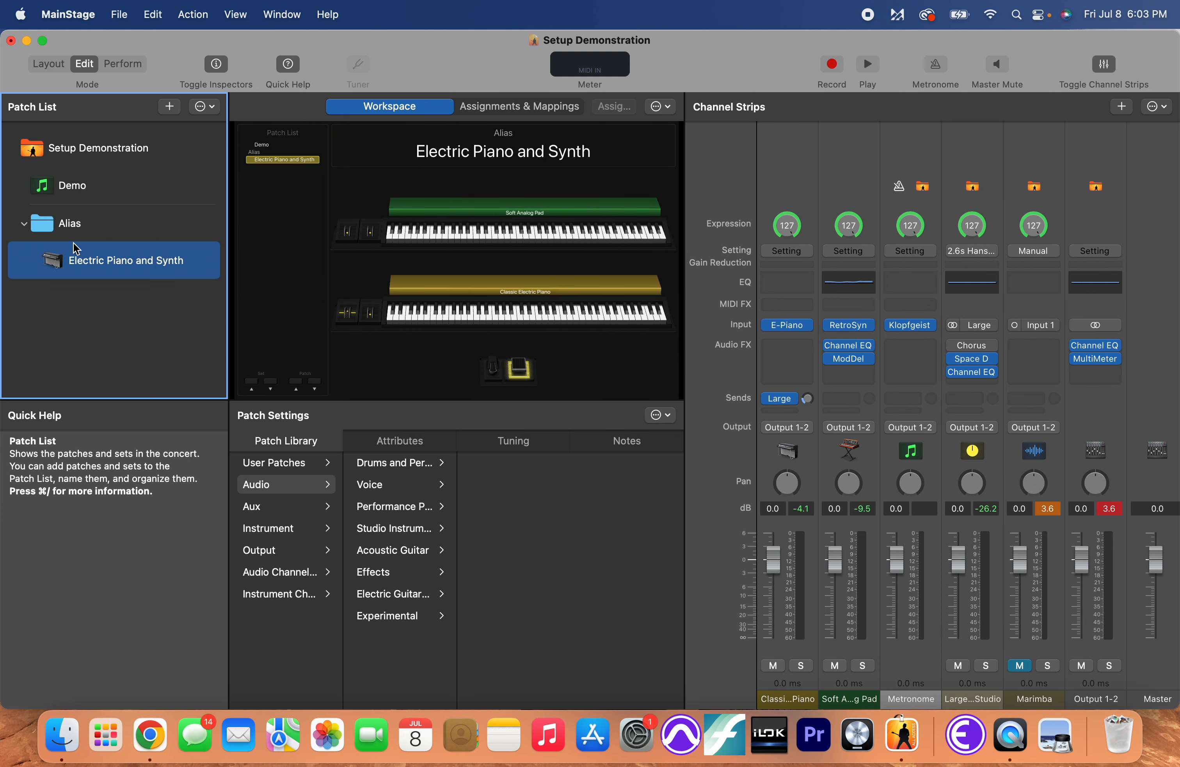
Rename the Demo patch "Intro".
{"action": "left_click", "coordinate": [87, 185]}
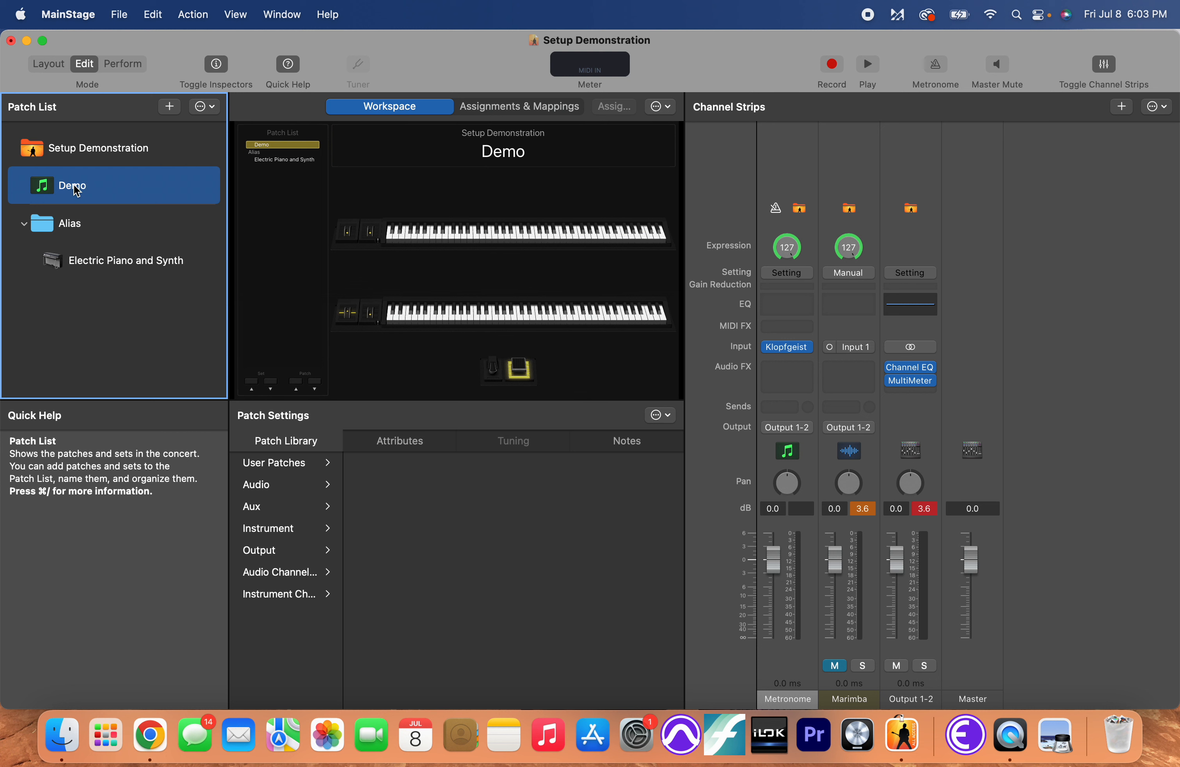
{"action": "double_click", "coordinate": [73, 184]}
{"action": "key", "text": "BackSpace"}
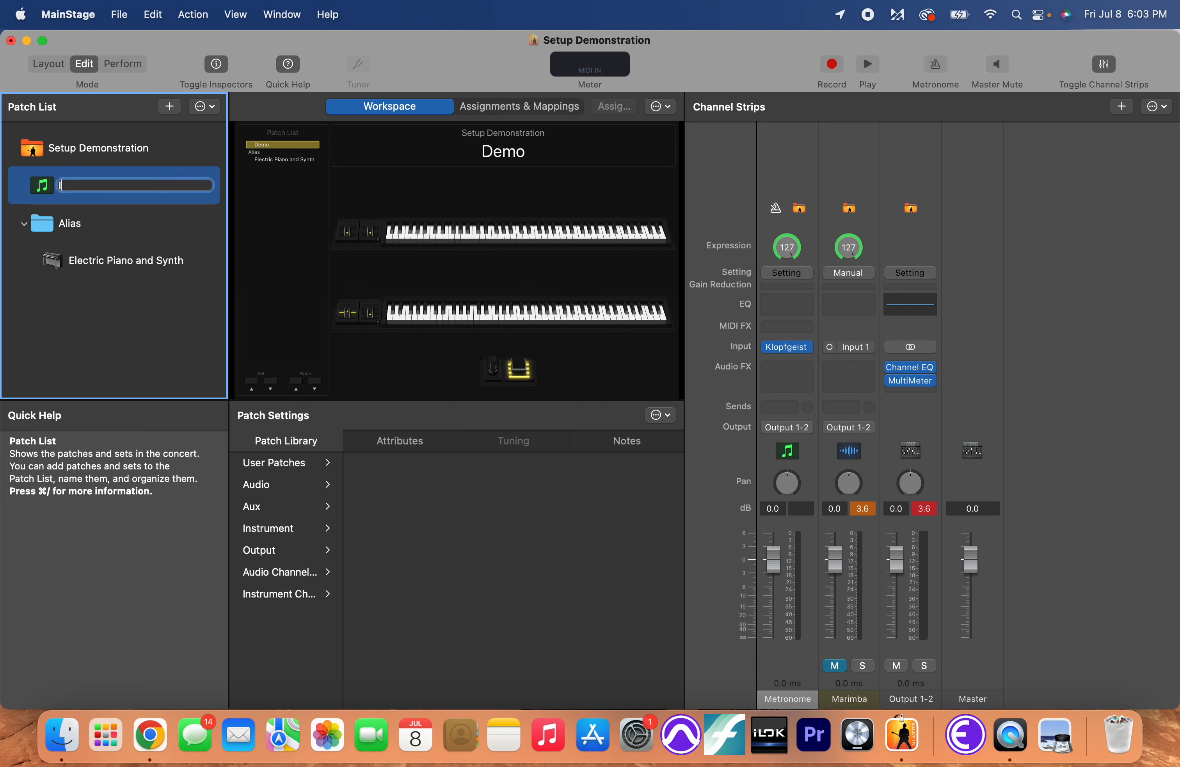
{"action": "type", "text": "Intro"}
{"action": "key", "text": "Return"}
Create a new set named "Mvt. 1" above the Intro patch and move the Intro patch into it.
{"action": "left_click", "coordinate": [212, 107]}
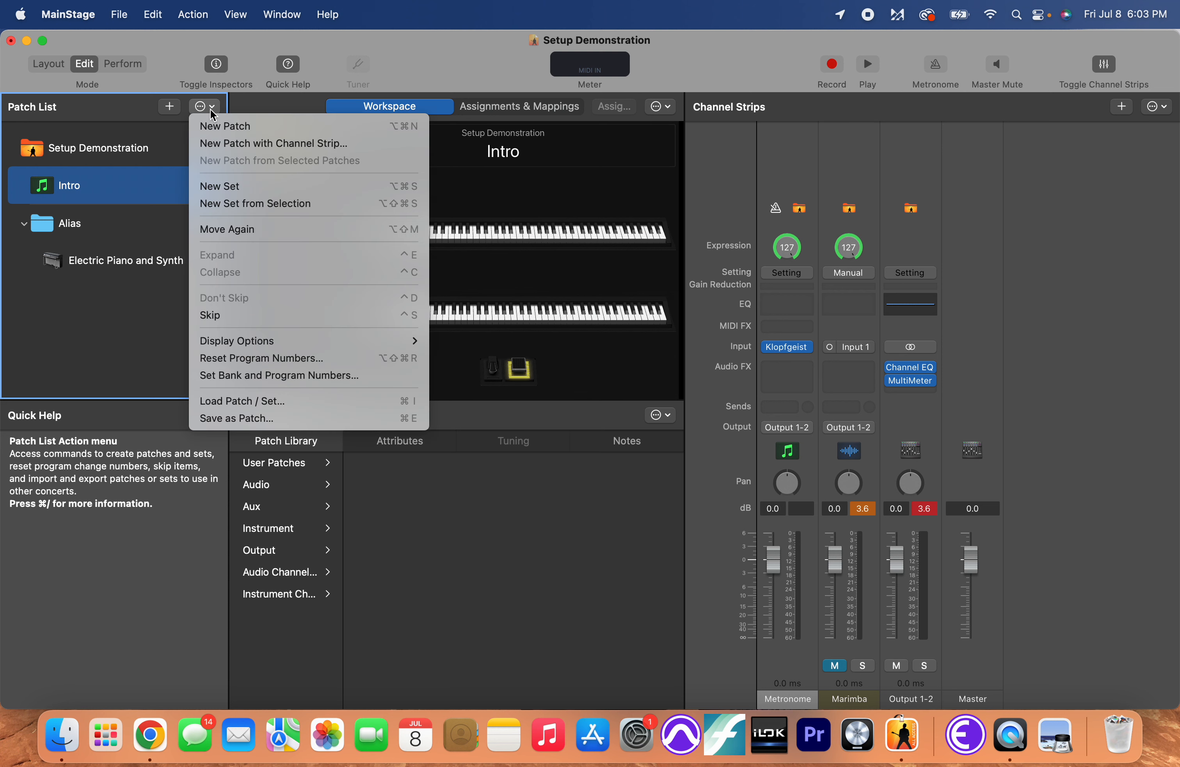
{"action": "left_click", "coordinate": [219, 185]}
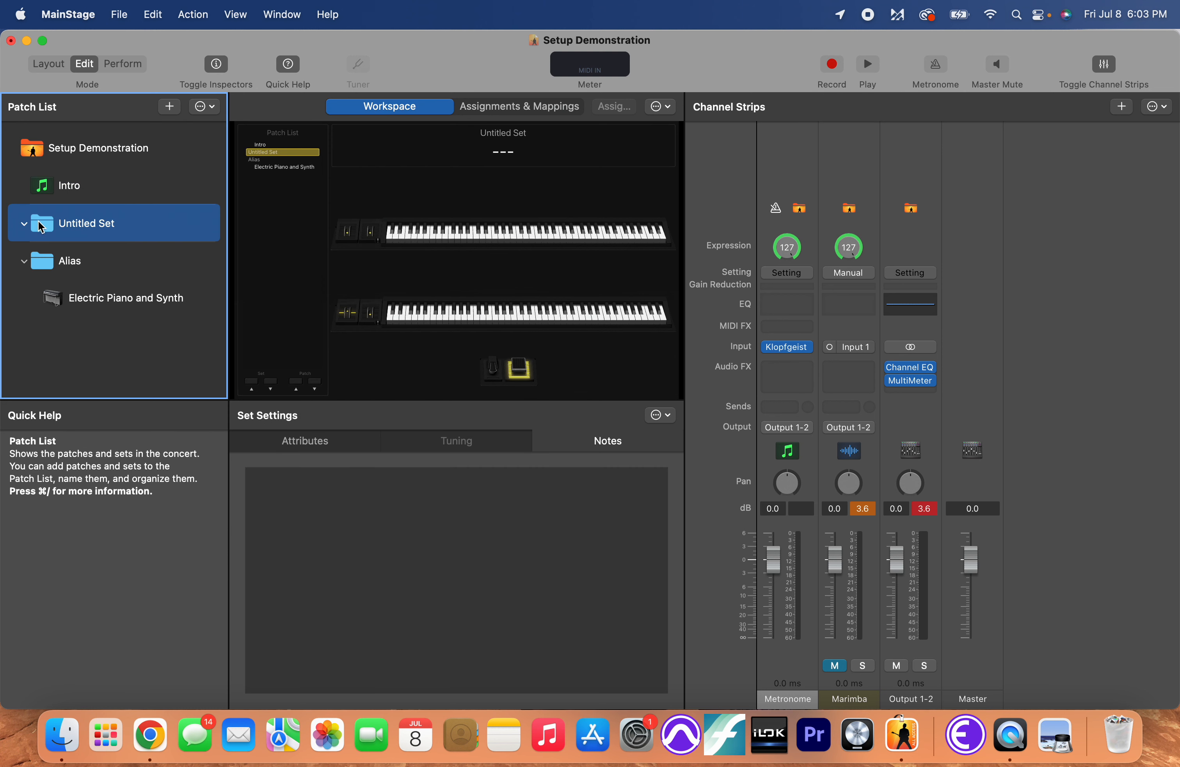
{"action": "left_click_drag", "start_coordinate": [40, 226], "coordinate": [63, 175]}
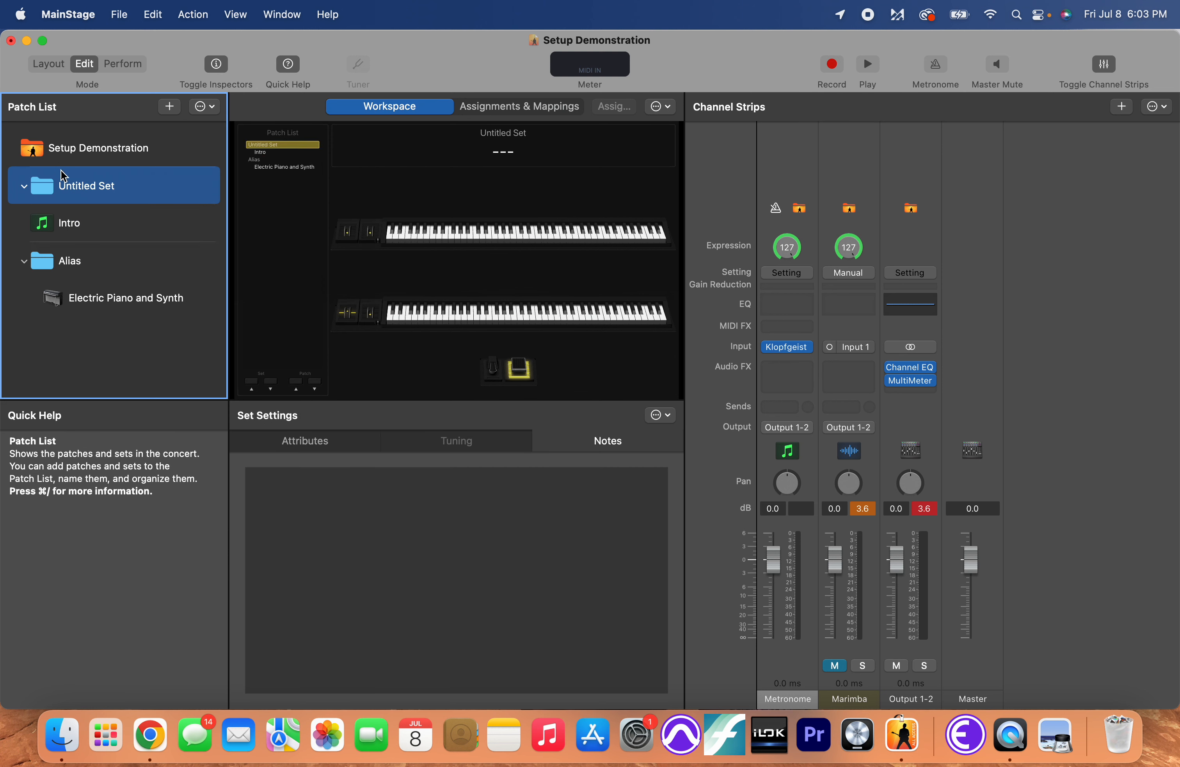
{"action": "double_click", "coordinate": [85, 192]}
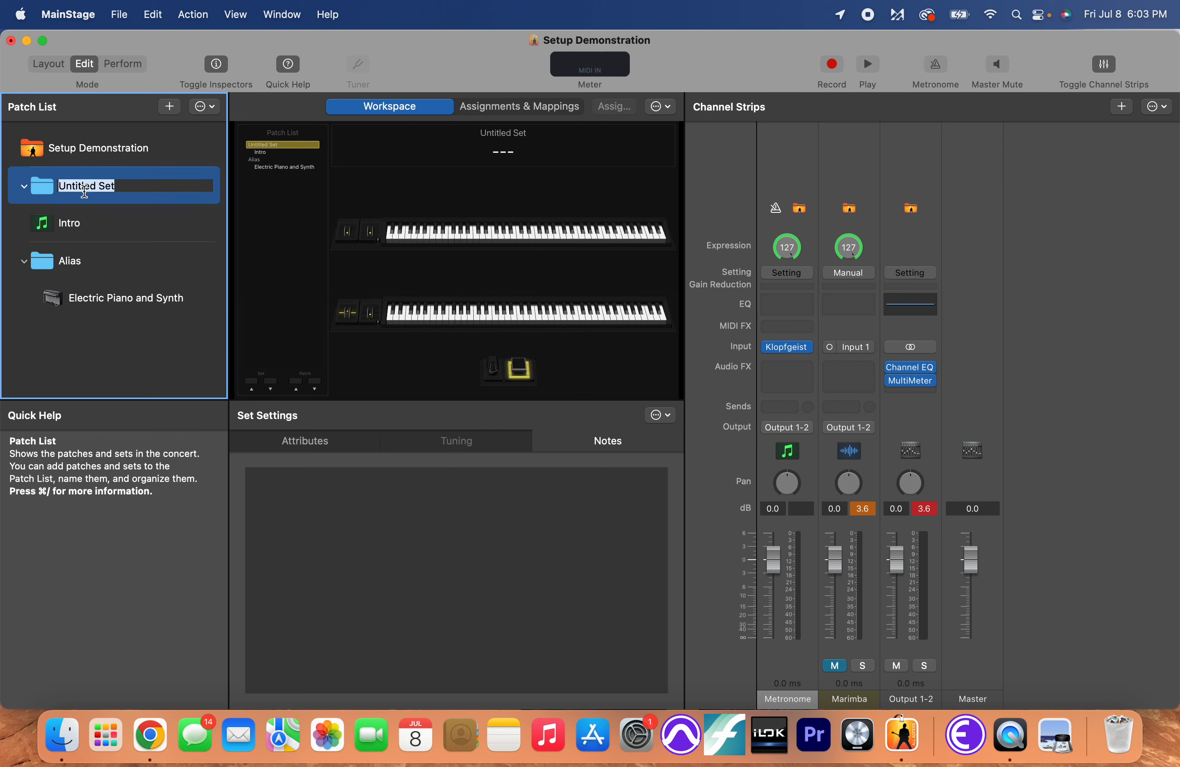
{"action": "type", "text": "Mvt. 1"}
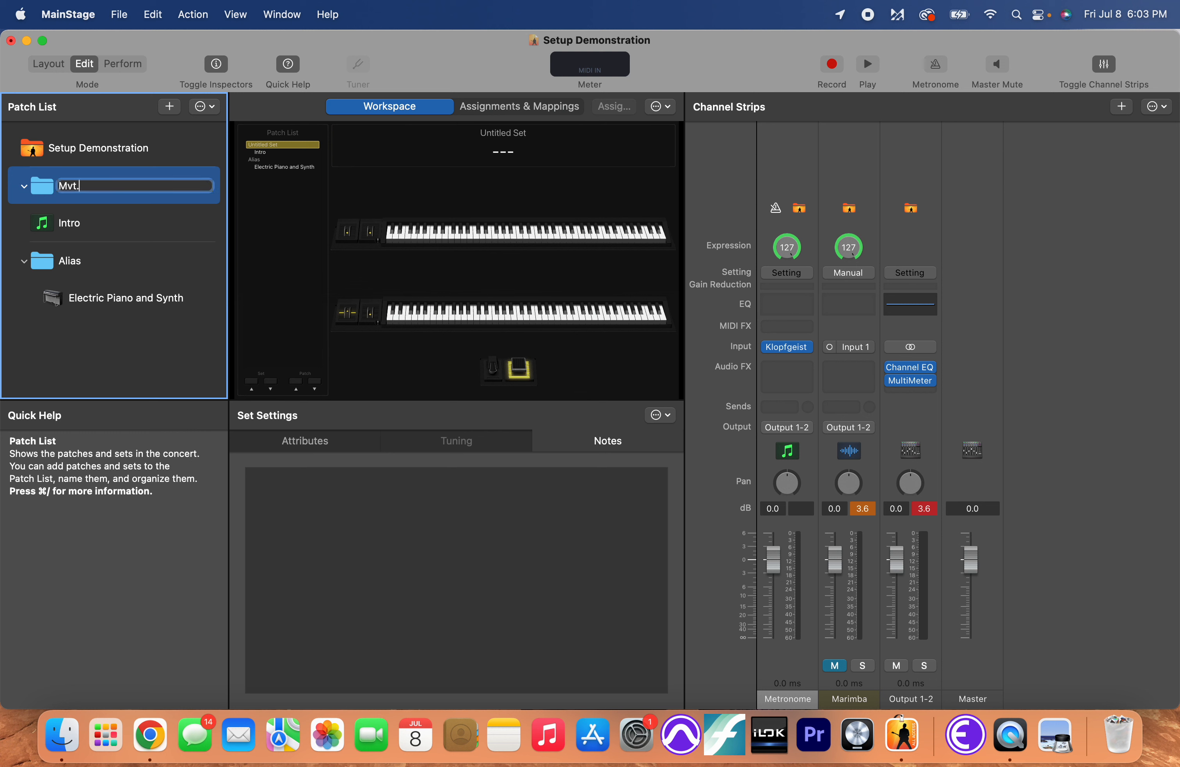
{"action": "key", "text": "Return"}
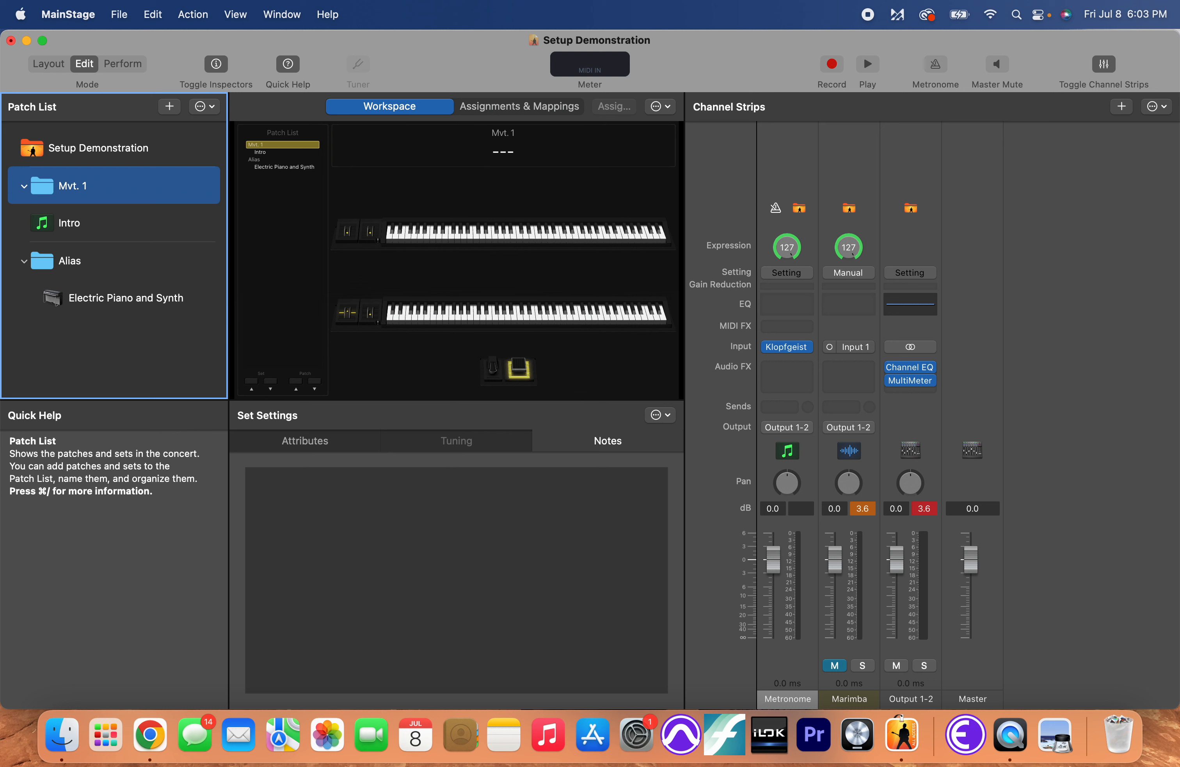
{"action": "left_click", "coordinate": [69, 229]}
{"action": "left_click_drag", "start_coordinate": [67, 226], "coordinate": [85, 189]}
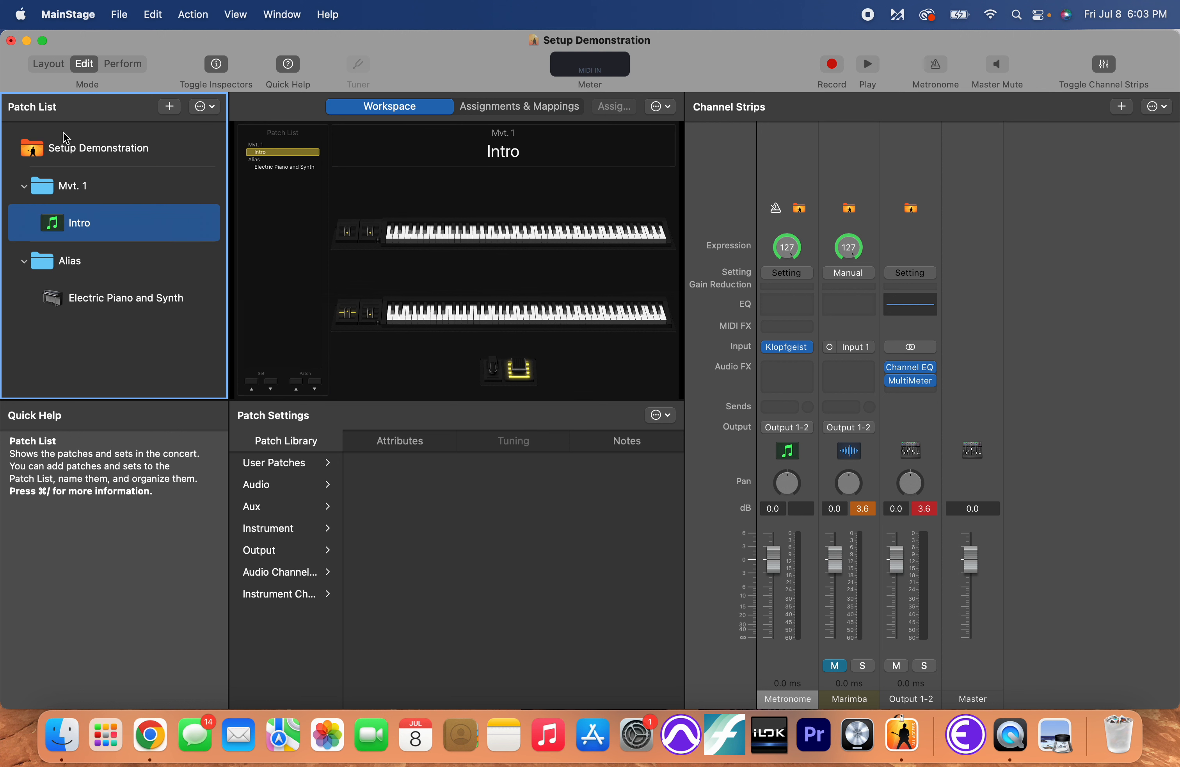
Review the concert level, the Mvt. 1 set and the Intro patch in turn.
{"action": "left_click", "coordinate": [72, 151]}
{"action": "left_click", "coordinate": [74, 197]}
{"action": "left_click", "coordinate": [78, 224]}
Copy the Classic Electric Piano and Soft Analog Pad strips from the Electric Piano and Synth patch and paste them into Intro as aliases.
{"action": "left_click", "coordinate": [94, 303]}
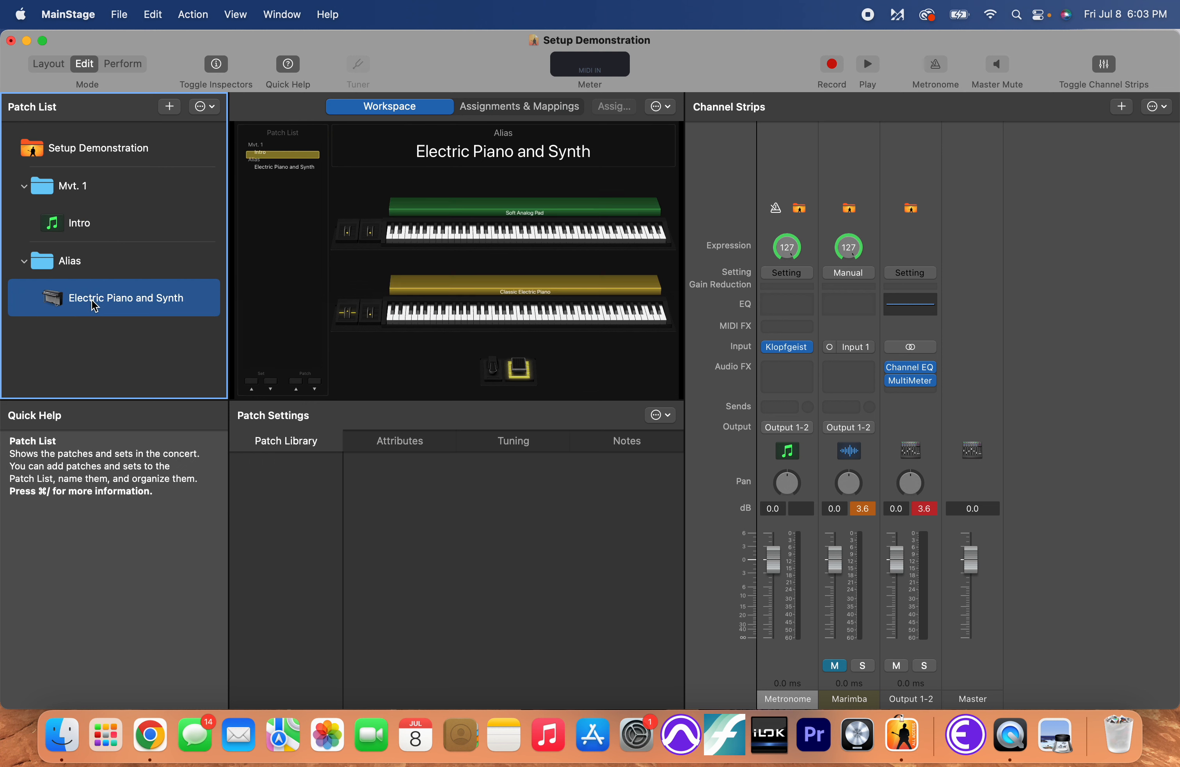
{"action": "left_click", "coordinate": [777, 163]}
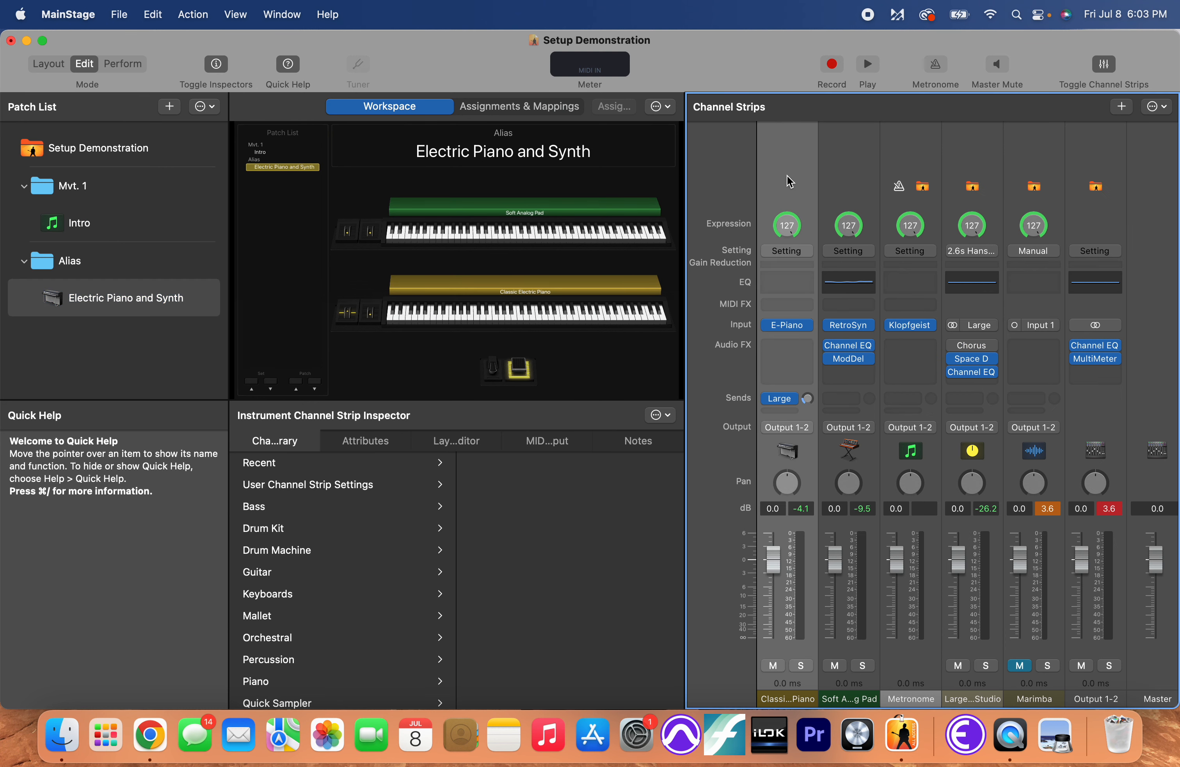
{"action": "left_click", "coordinate": [852, 199], "text": "shift"}
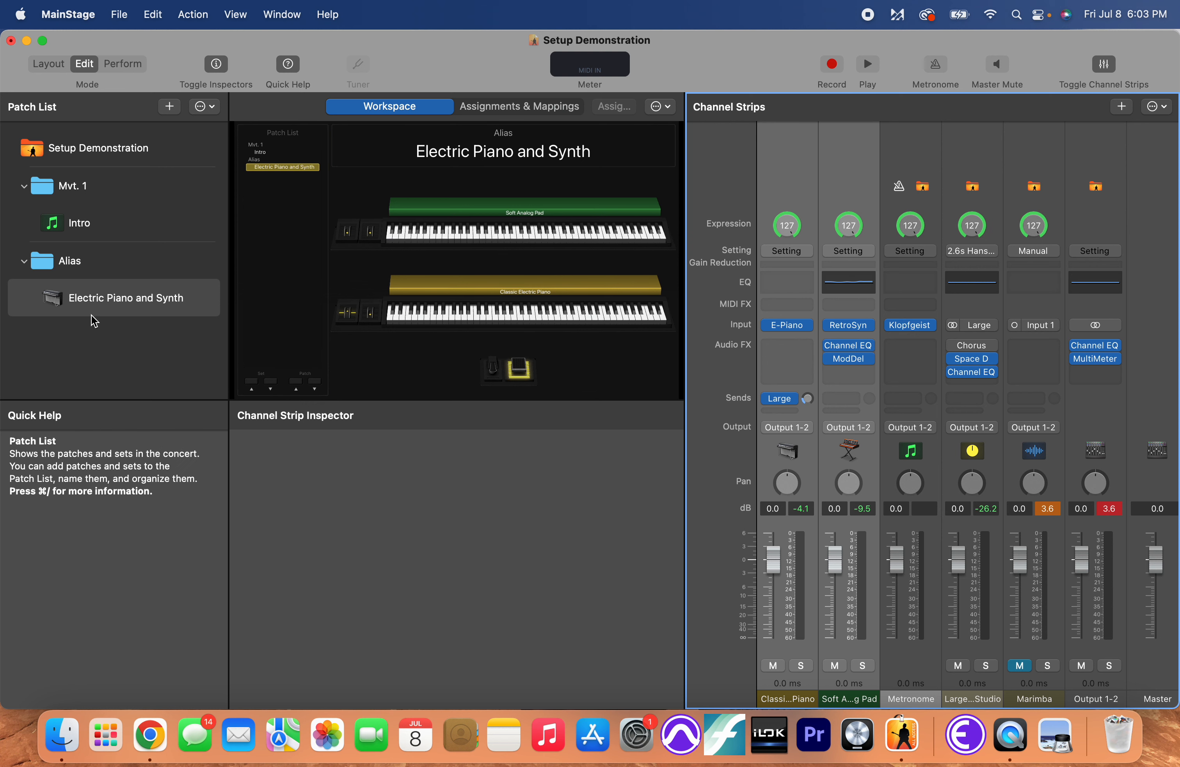
{"action": "left_click", "coordinate": [88, 224]}
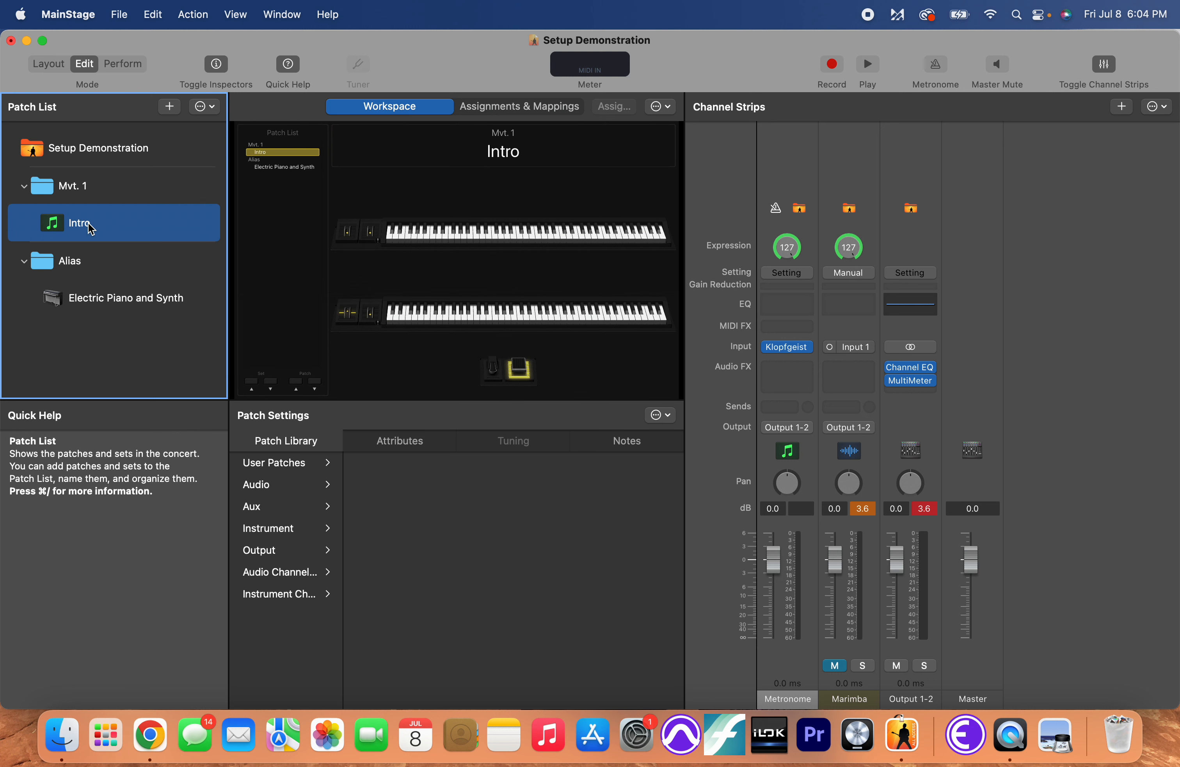
{"action": "key", "text": "ctrl+alt+v"}
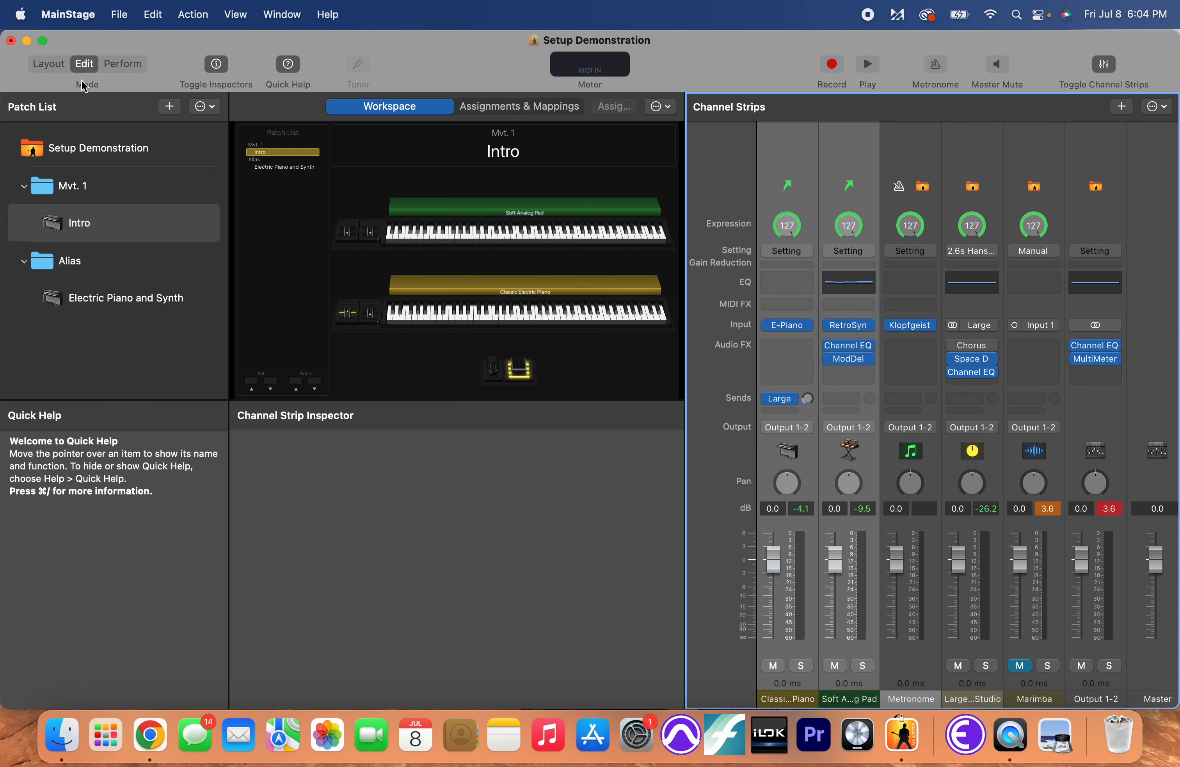
{"action": "left_click", "coordinate": [54, 150]}
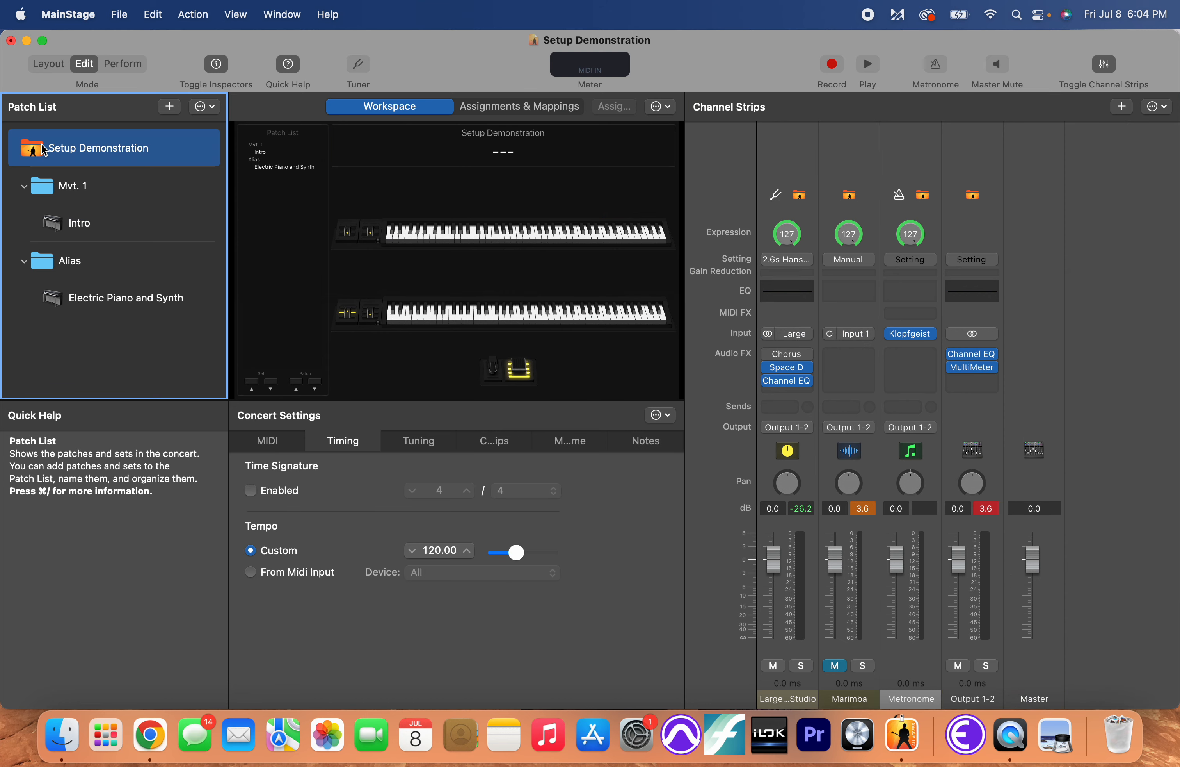
{"action": "left_click", "coordinate": [82, 222]}
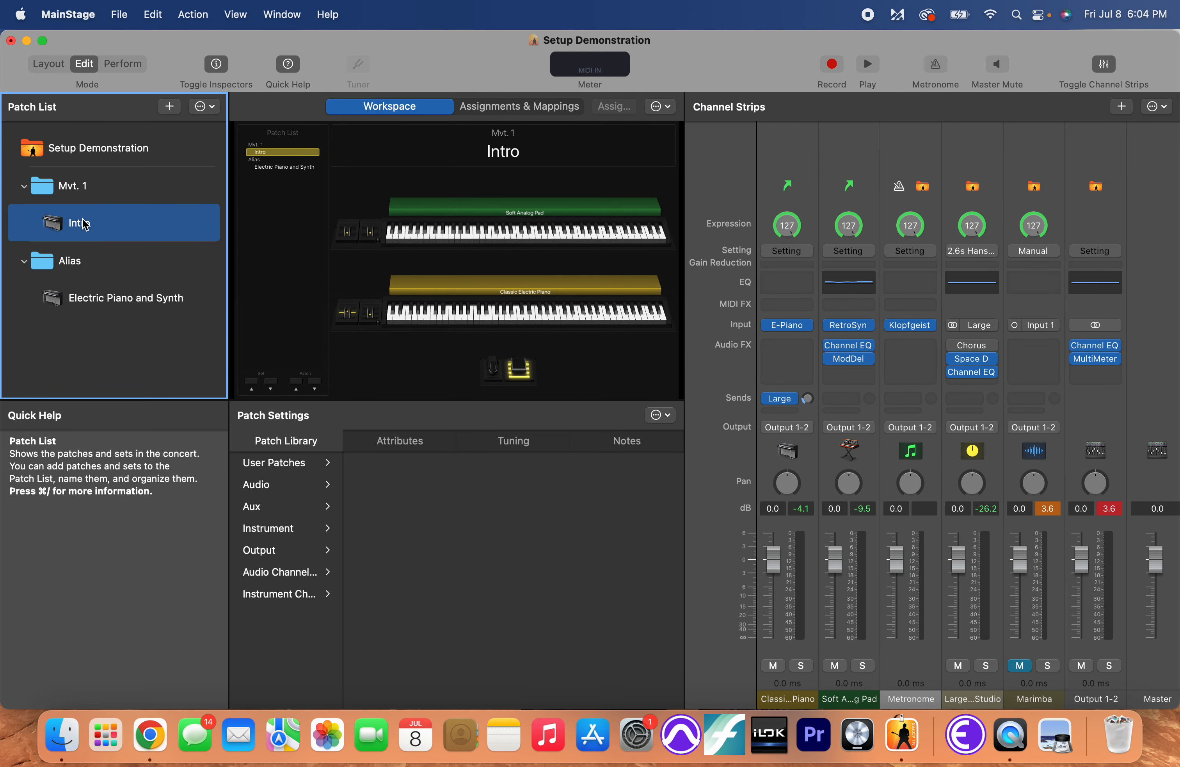
Lower the parent Classic Electric Piano and Soft Analog Pad strips to about -3 dB and check their aliases in the Intro patch.
{"action": "left_click", "coordinate": [851, 189]}
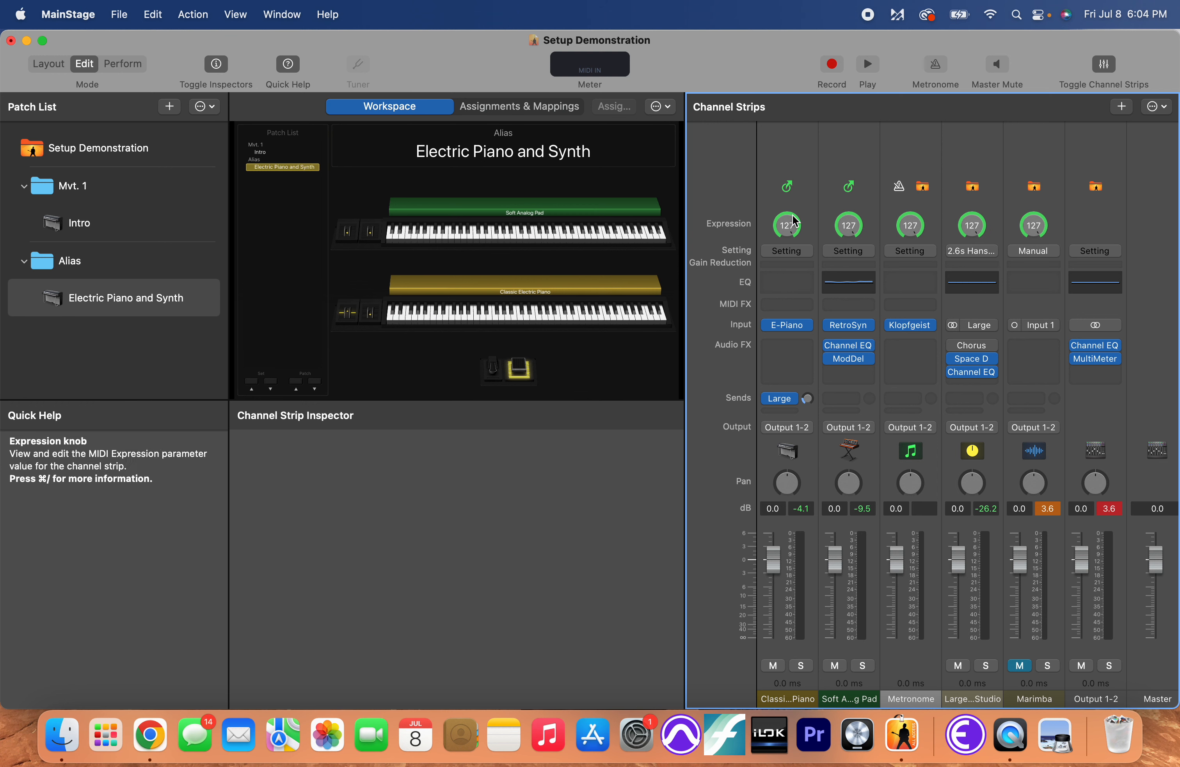
{"action": "key", "text": "Up"}
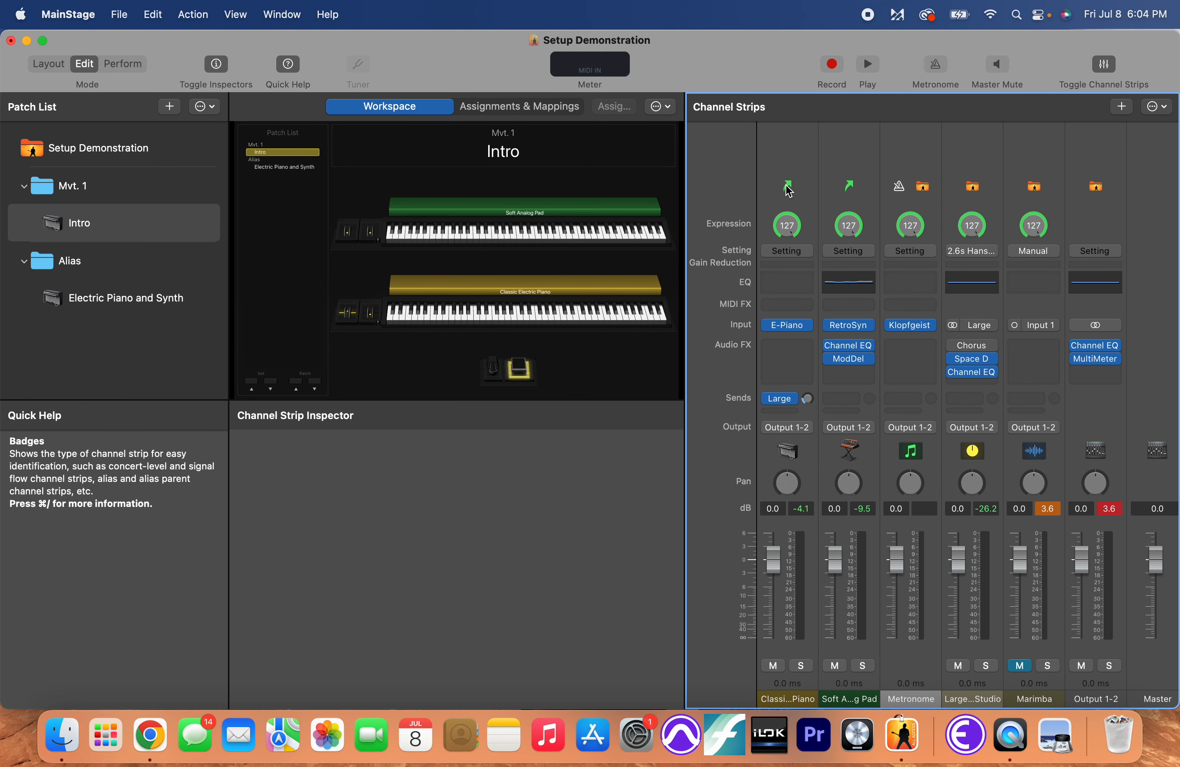
{"action": "key", "text": "Down"}
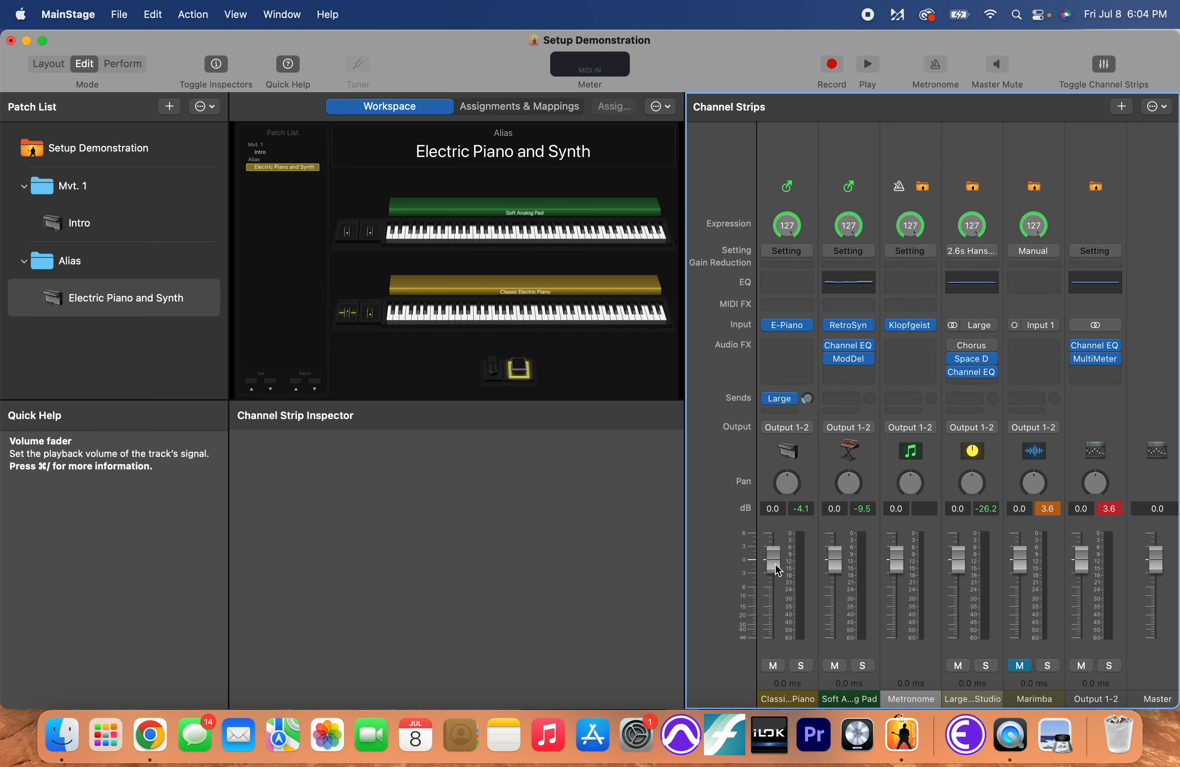
{"action": "left_click_drag", "start_coordinate": [775, 564], "coordinate": [777, 591]}
{"action": "left_click_drag", "start_coordinate": [836, 562], "coordinate": [836, 584]}
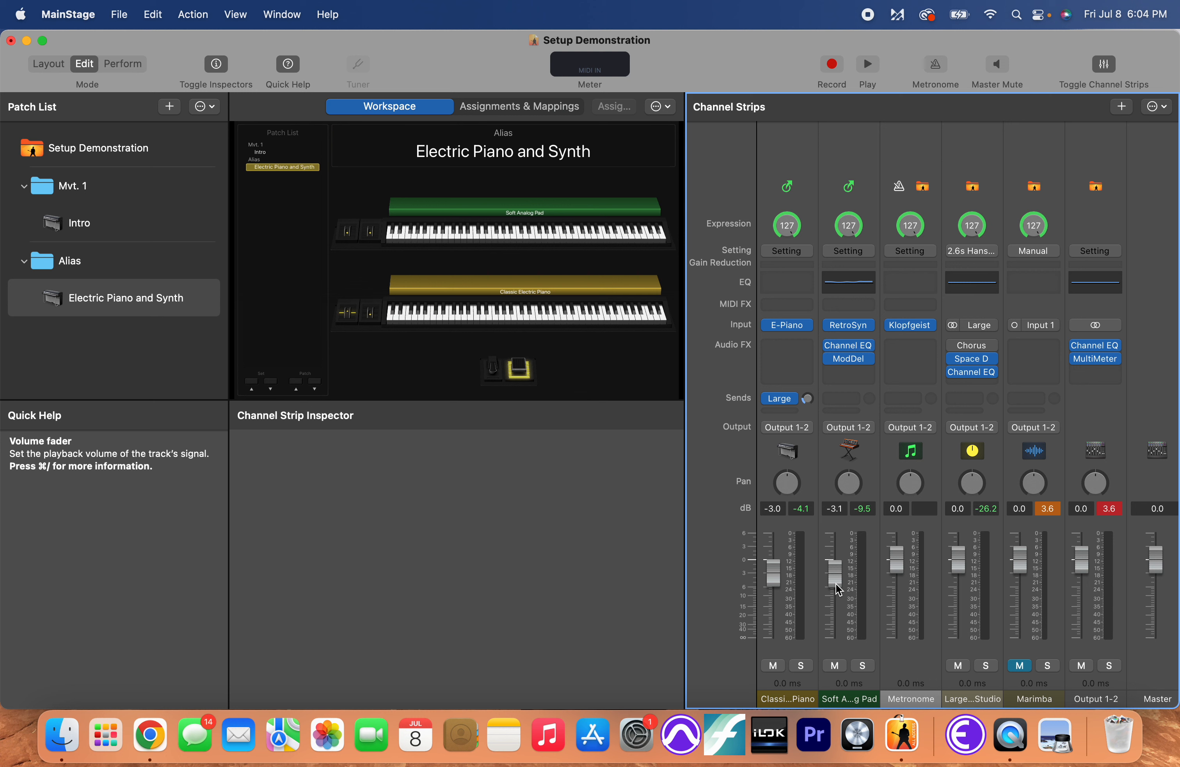
{"action": "left_click", "coordinate": [93, 224]}
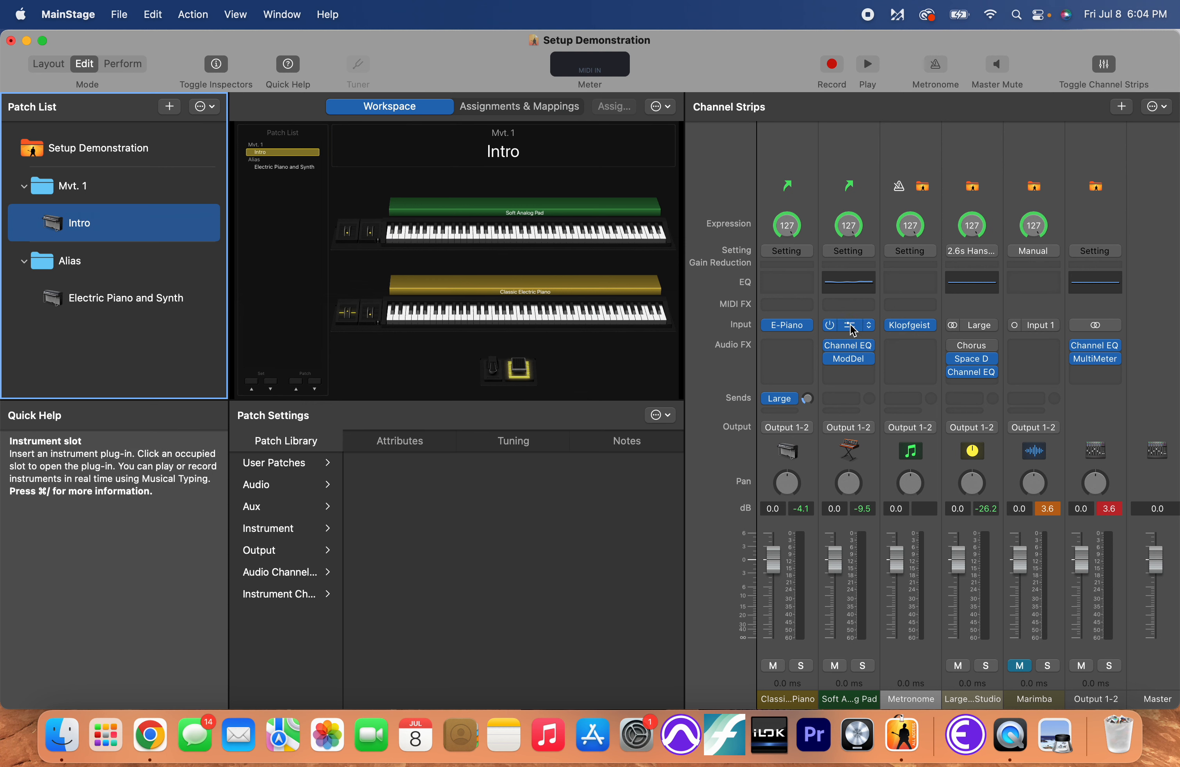
Bypass the Channel EQ on Intro's Soft Analog Pad alias, turn it back on from the parent strip, and return to Intro.
{"action": "left_click", "coordinate": [831, 345]}
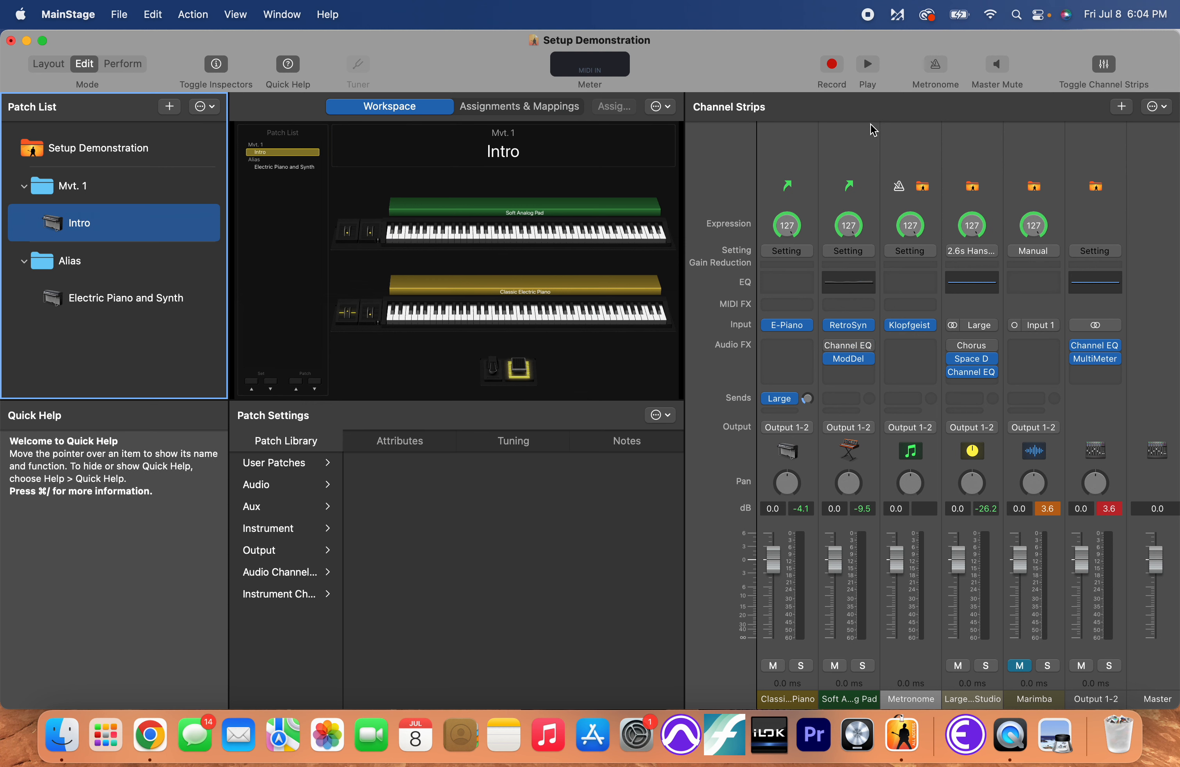
{"action": "left_click", "coordinate": [854, 189]}
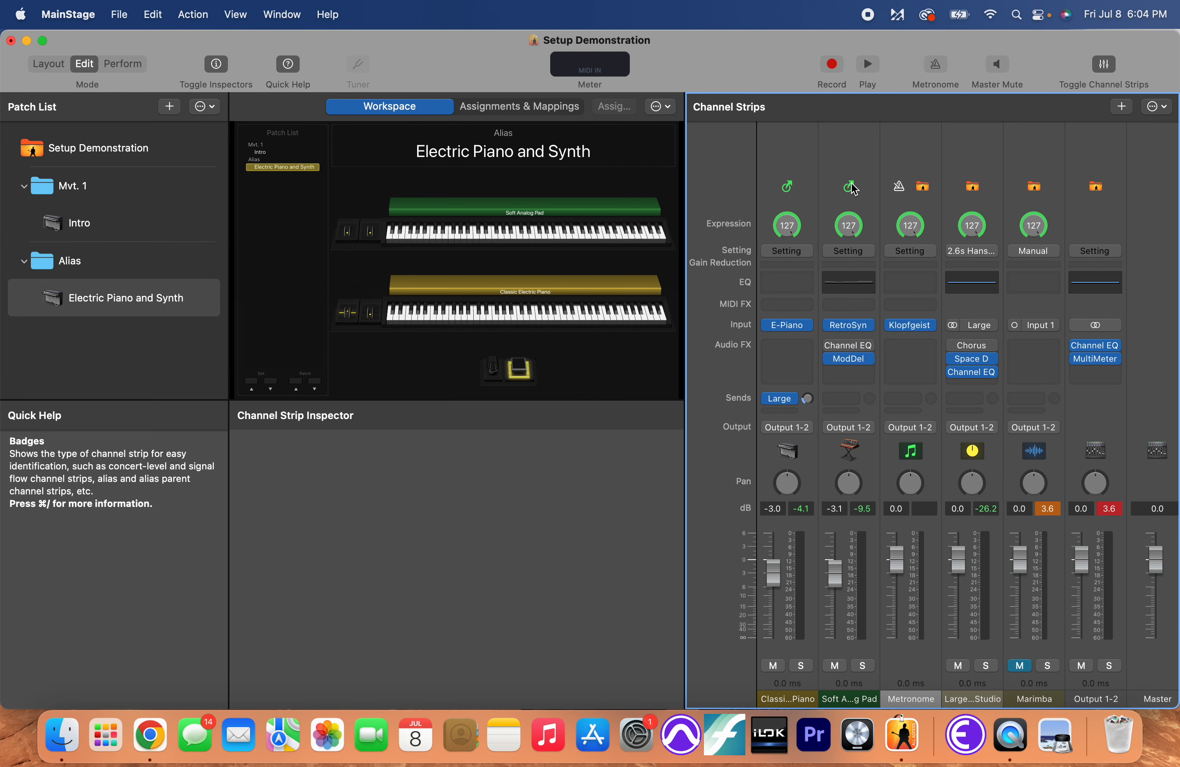
{"action": "left_click", "coordinate": [830, 347]}
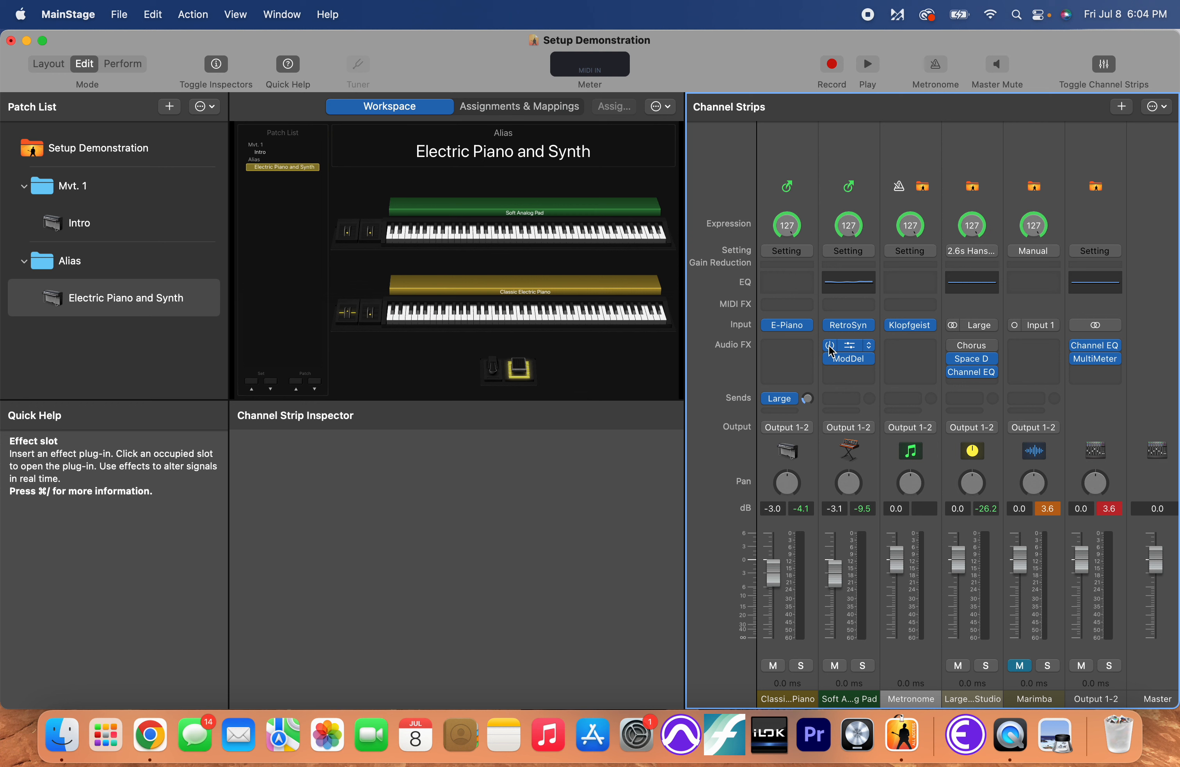
{"action": "left_click", "coordinate": [74, 236]}
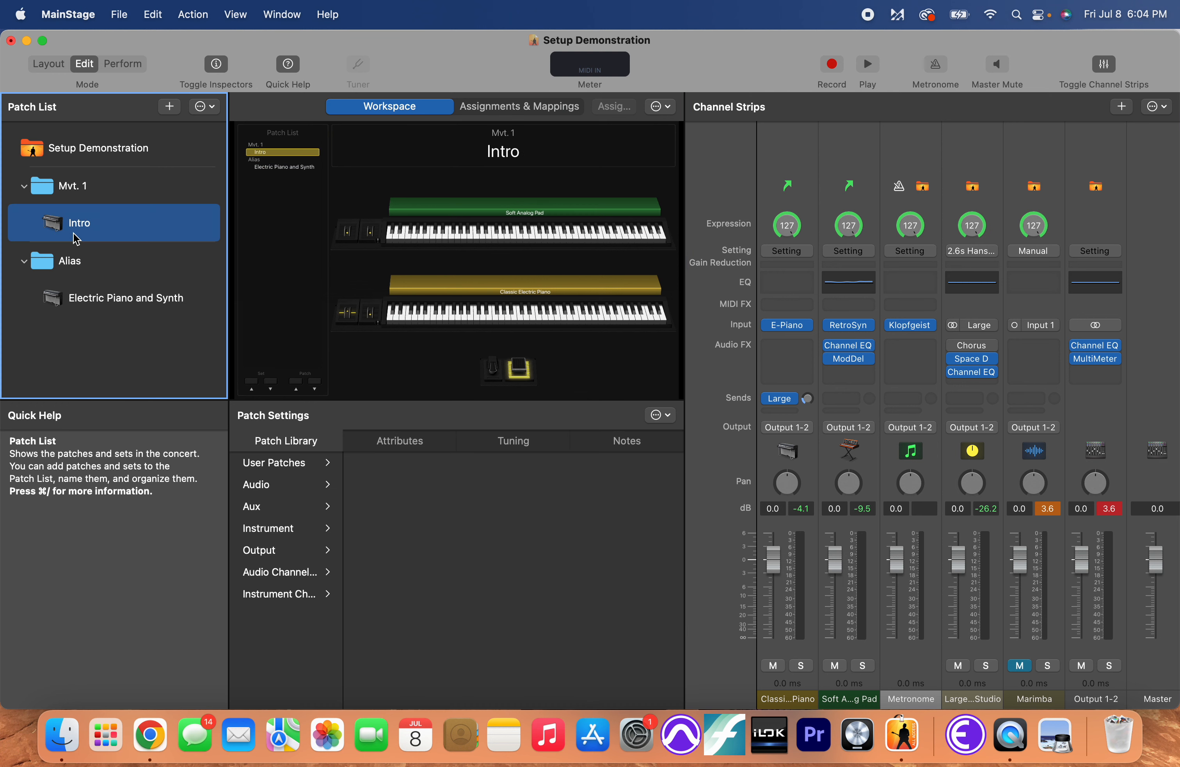
Reset the volumes of both parent strips in the Electric Piano and Synth patch to 0.0 dB and return to the Intro patch.
{"action": "left_click", "coordinate": [97, 298]}
{"action": "left_click", "coordinate": [773, 572], "text": "alt"}
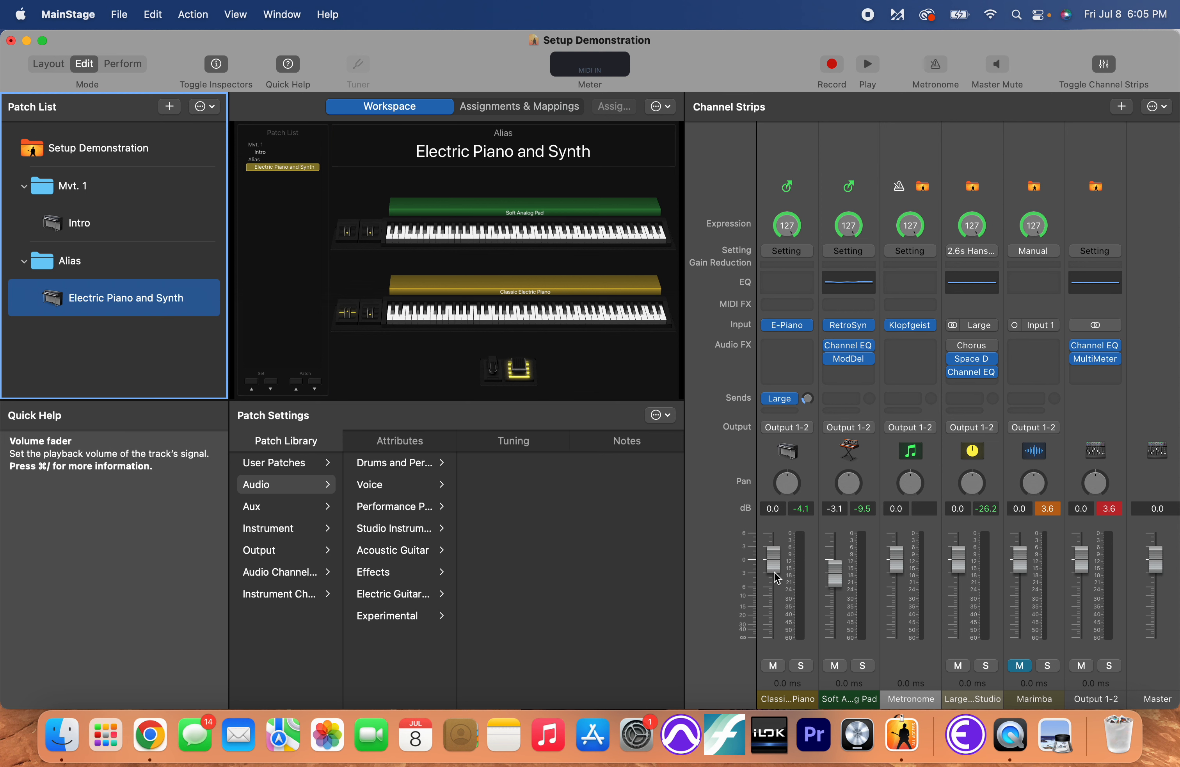
{"action": "left_click", "coordinate": [836, 577], "text": "alt"}
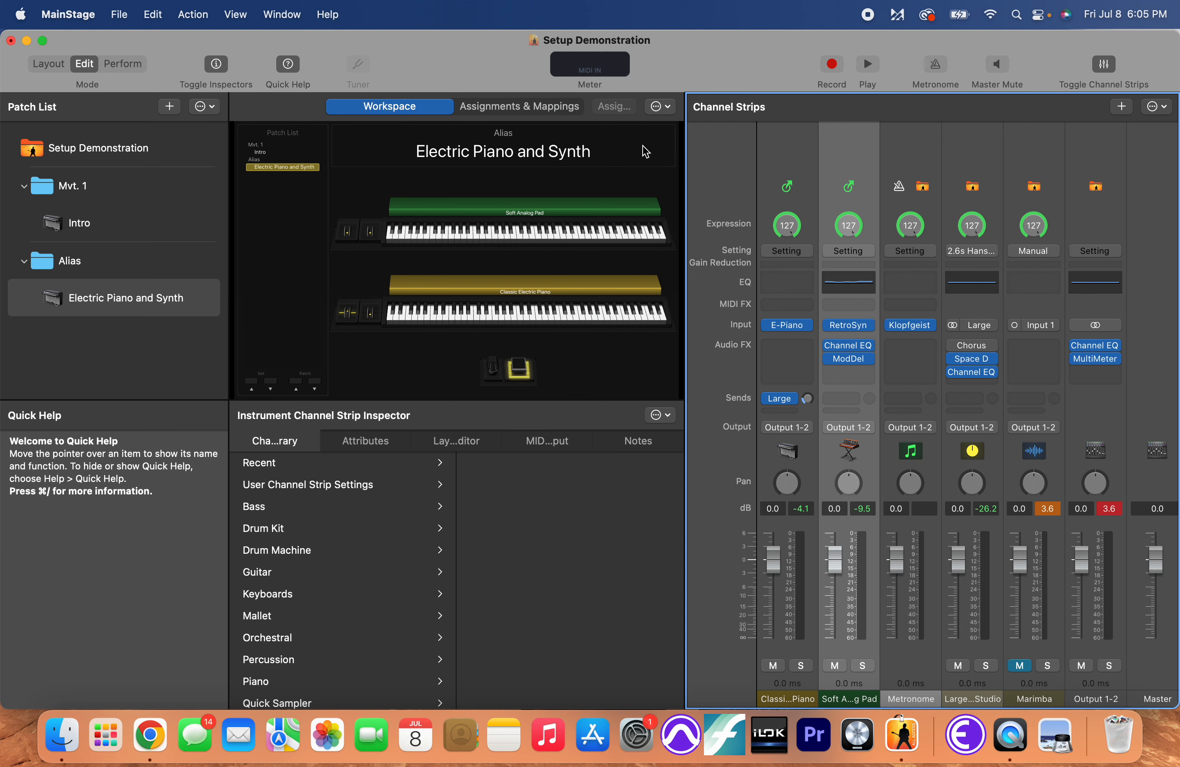
{"action": "left_click", "coordinate": [98, 228]}
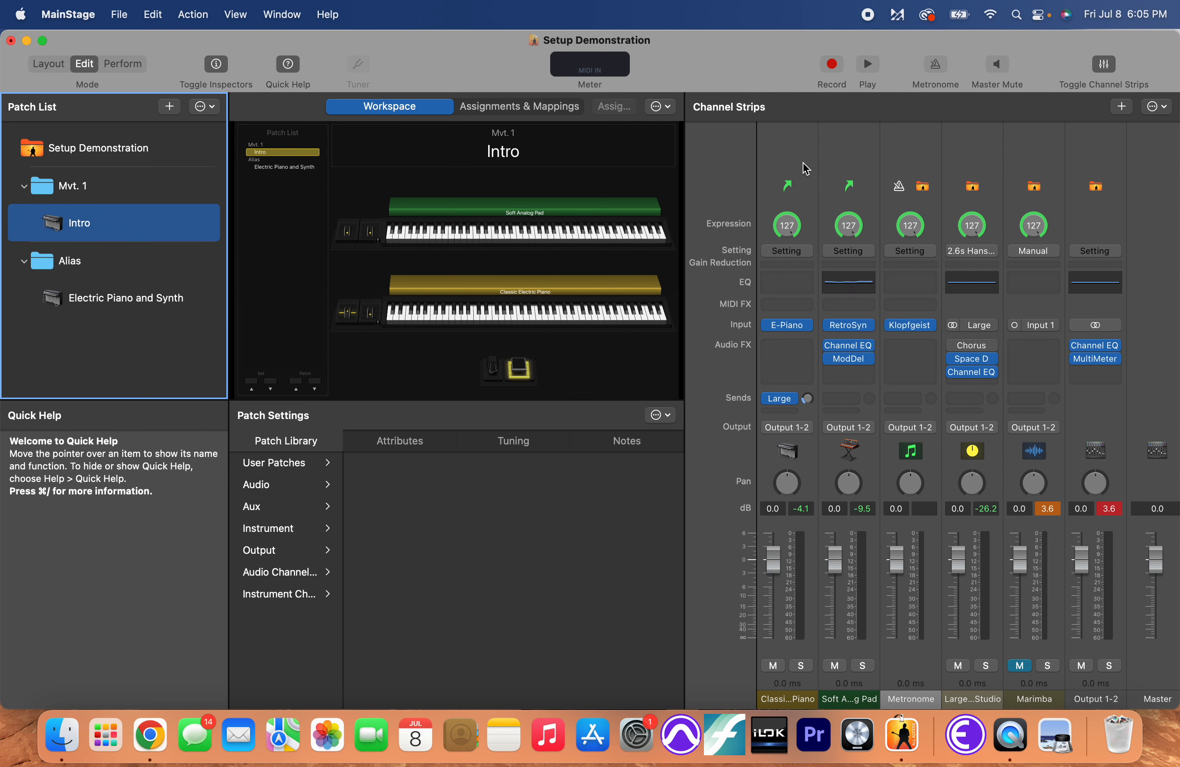
{"action": "left_click", "coordinate": [790, 165]}
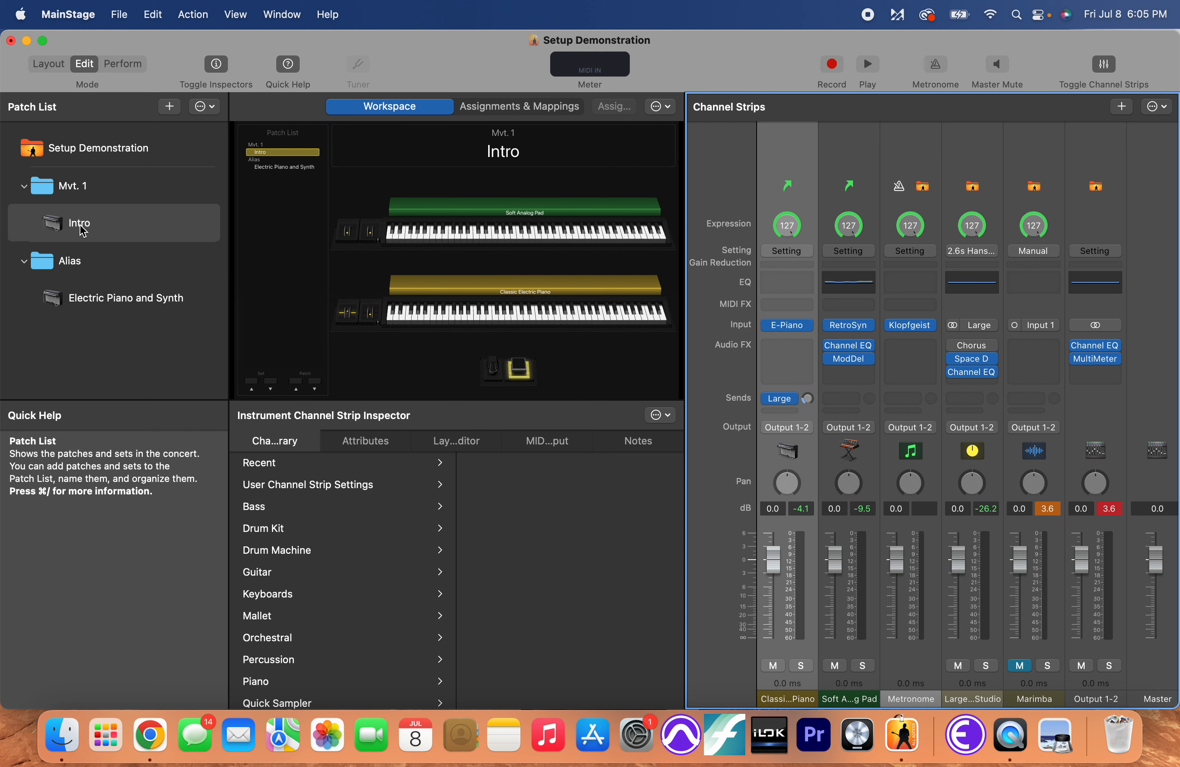
Add a new patch below Intro in the Mvt. 1 set and name it "A".
{"action": "left_click", "coordinate": [175, 110]}
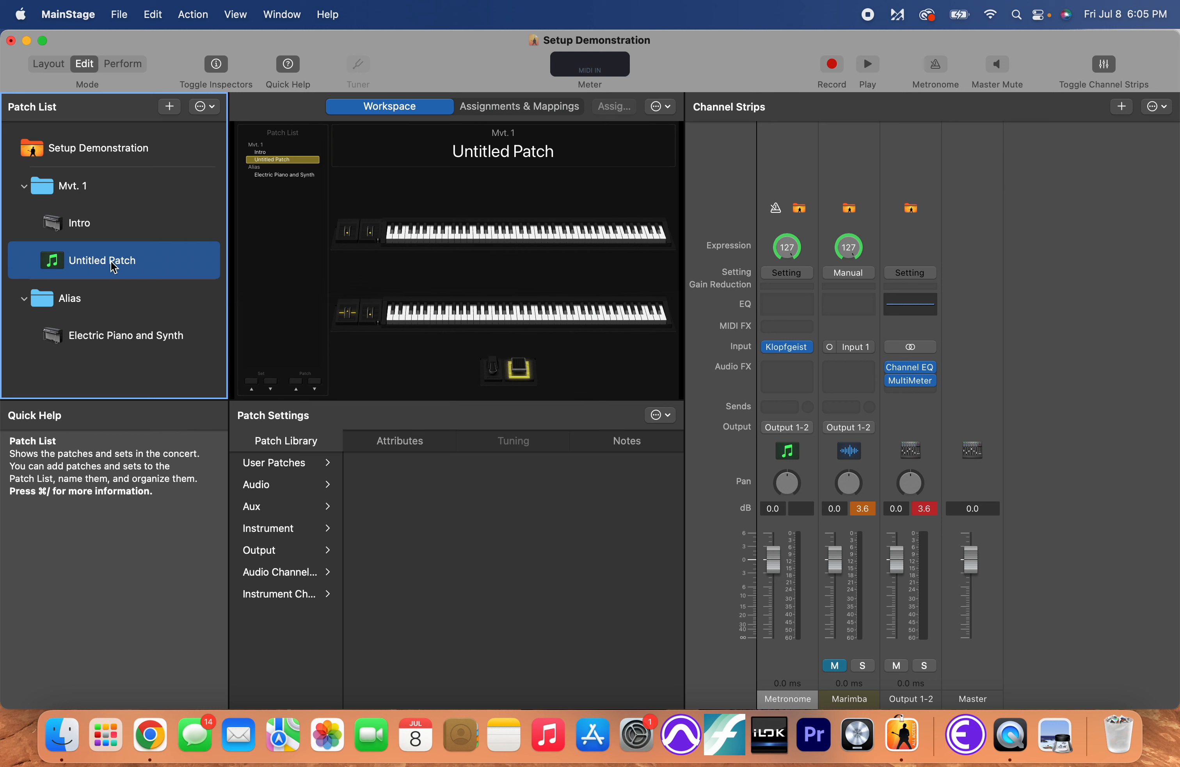
{"action": "double_click", "coordinate": [114, 263]}
{"action": "type", "text": "A"}
{"action": "key", "text": "Return"}
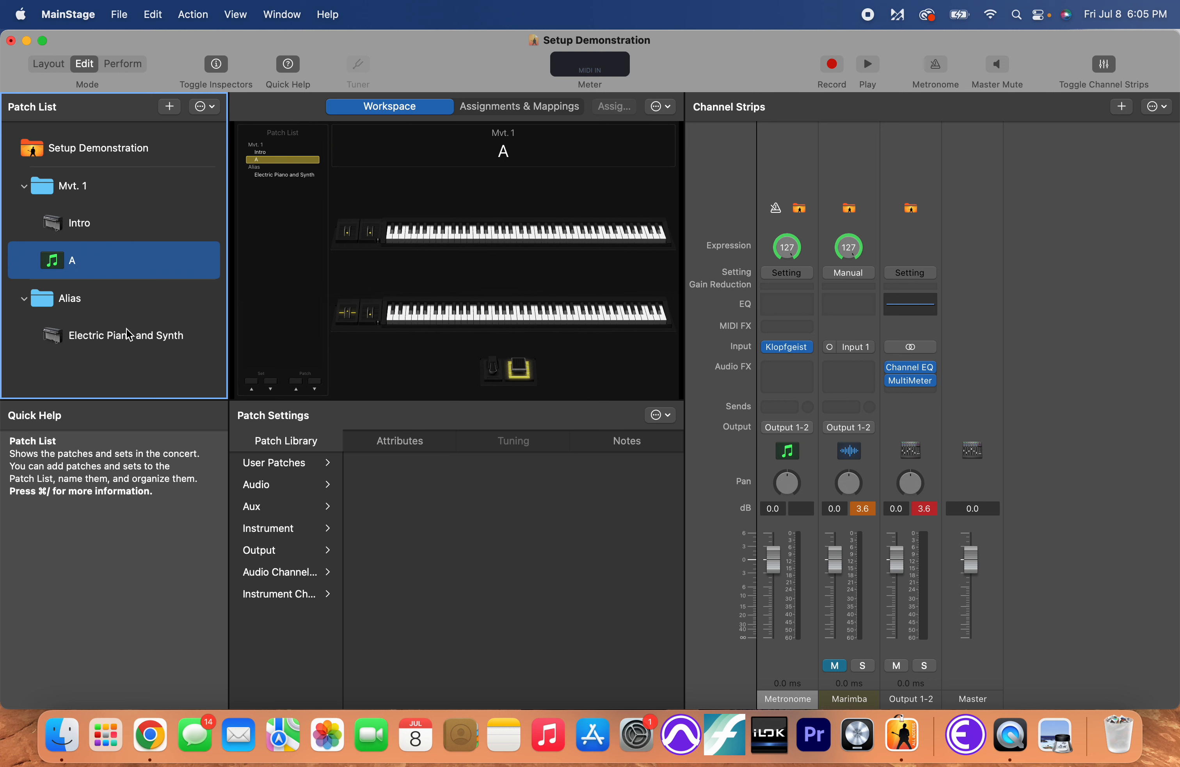
{"action": "left_click", "coordinate": [492, 235]}
{"action": "left_click", "coordinate": [489, 321]}
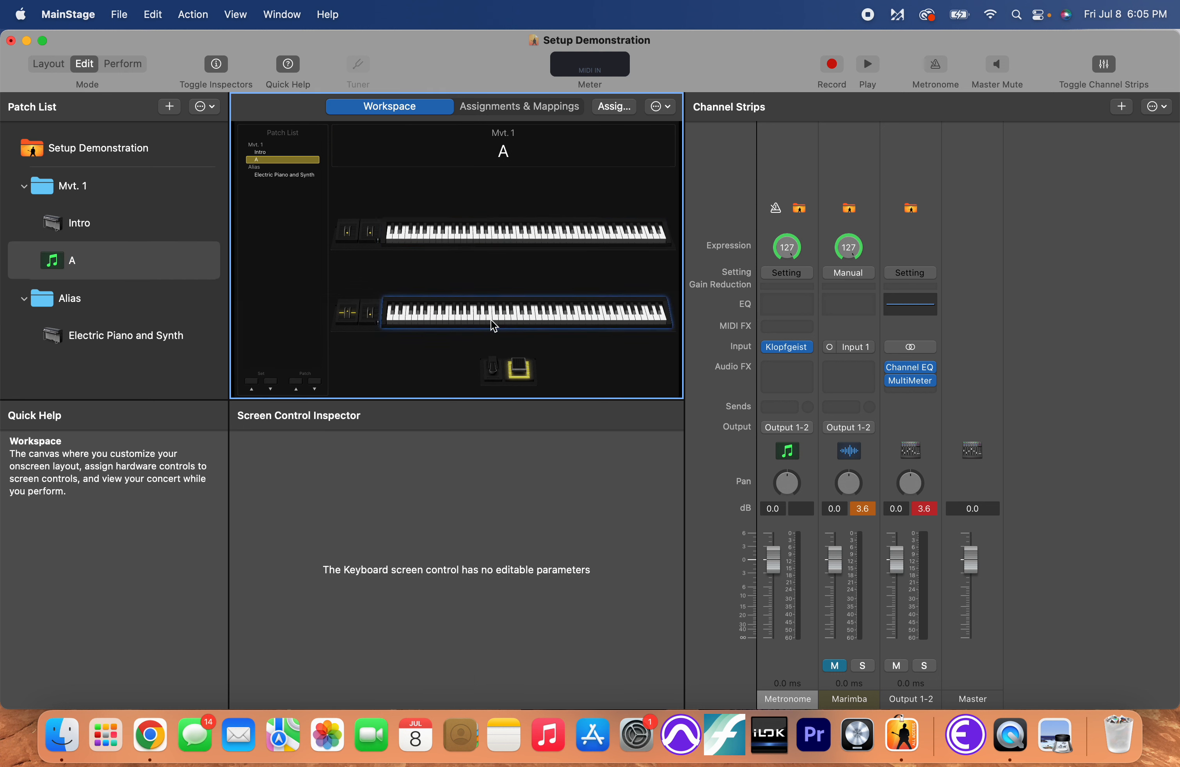
Create one software instrument channel strip in patch A with Keyboard 1 as input and Output 1-2 as output.
{"action": "left_click", "coordinate": [105, 262]}
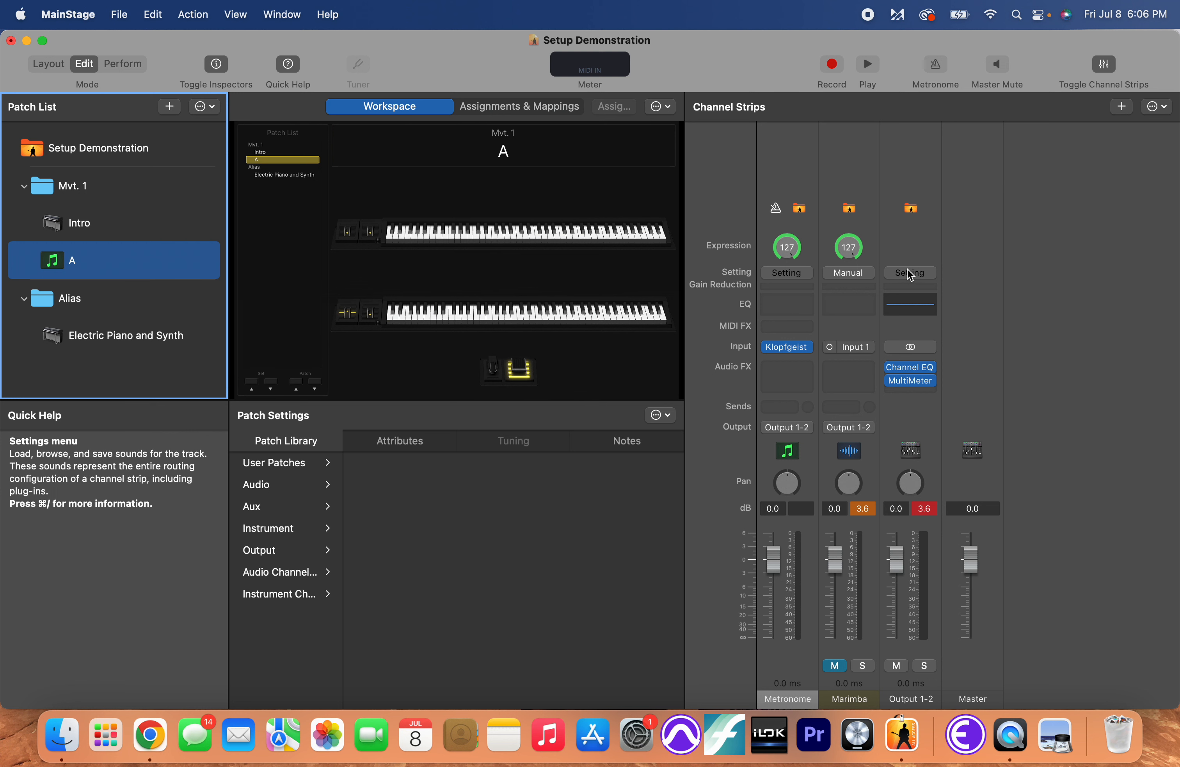
{"action": "left_click", "coordinate": [1124, 107]}
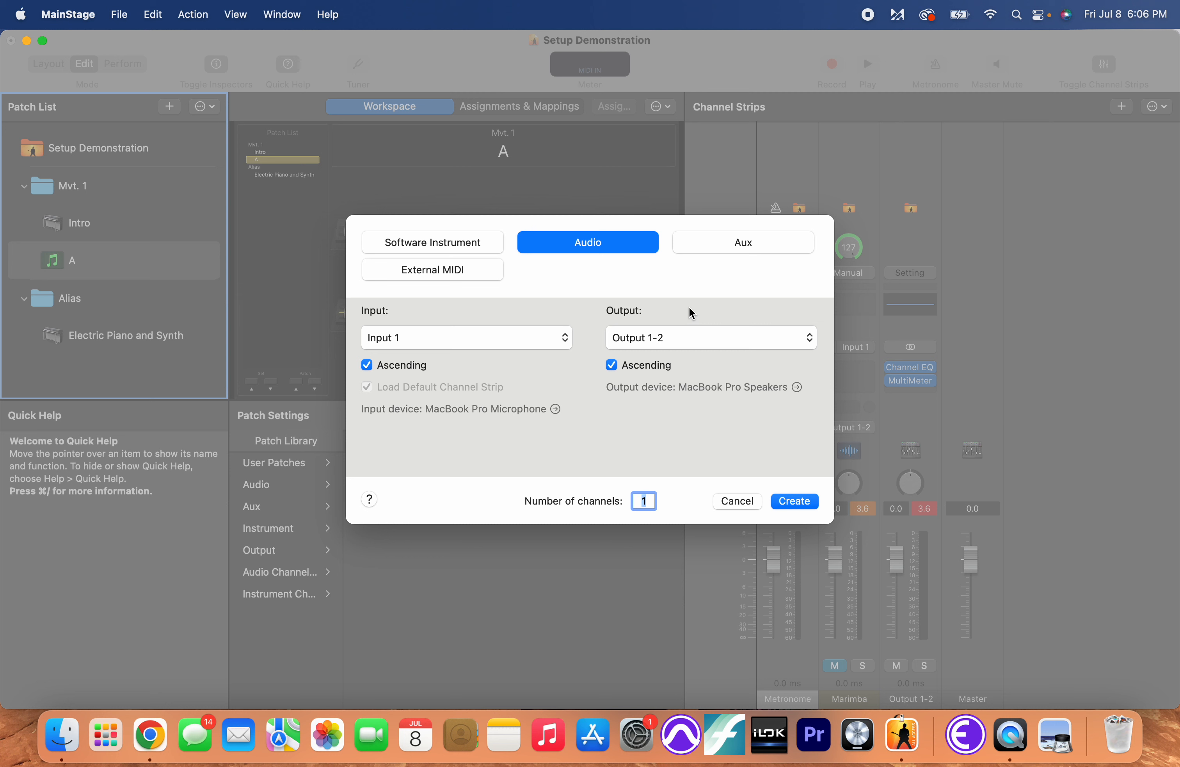
{"action": "left_click", "coordinate": [425, 242]}
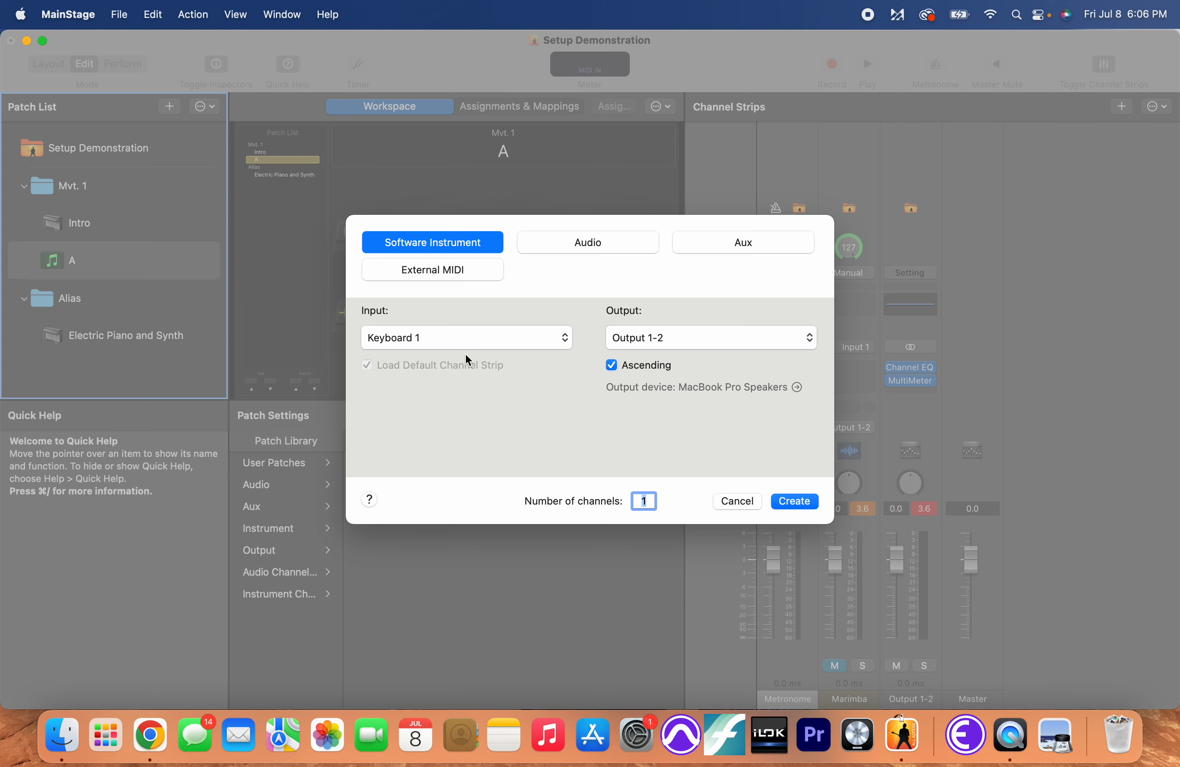
{"action": "left_click", "coordinate": [444, 342]}
{"action": "left_click", "coordinate": [473, 345]}
{"action": "left_click", "coordinate": [795, 501]}
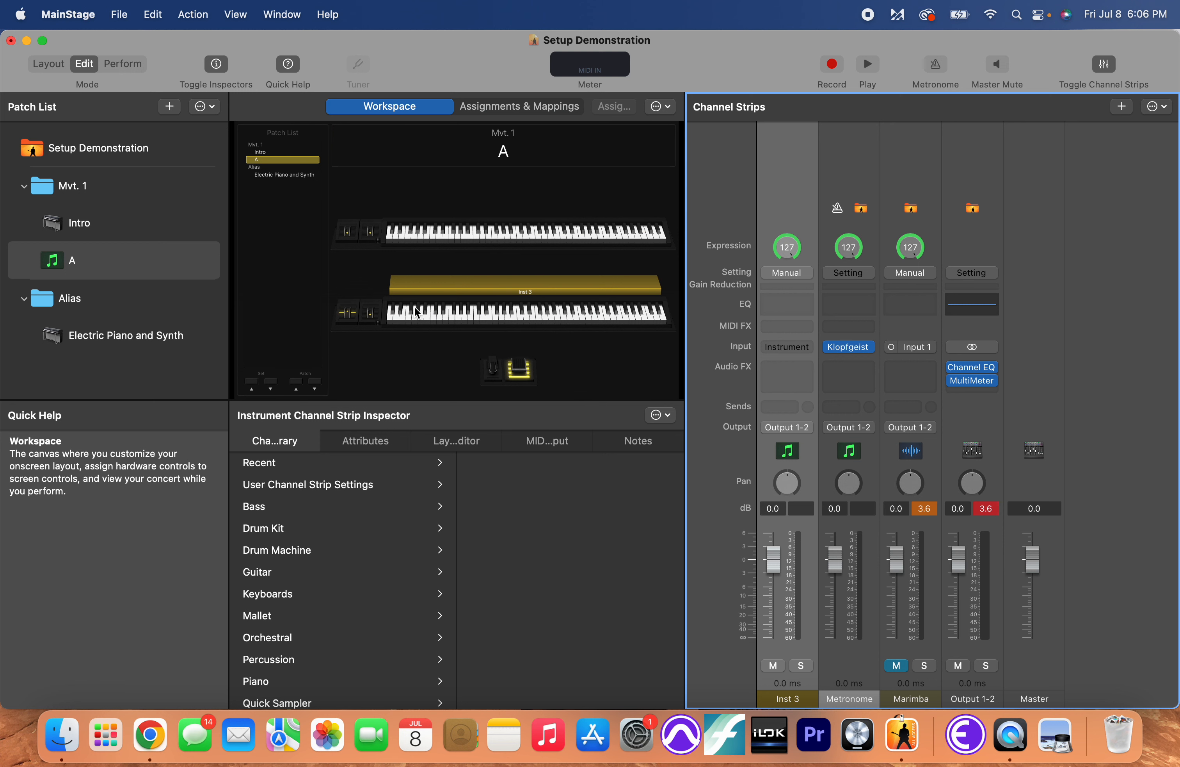
Move the new empty instrument strip from patch A into the Electric Piano and Synth patch of the Alias set.
{"action": "left_click", "coordinate": [114, 337]}
{"action": "left_click", "coordinate": [95, 267]}
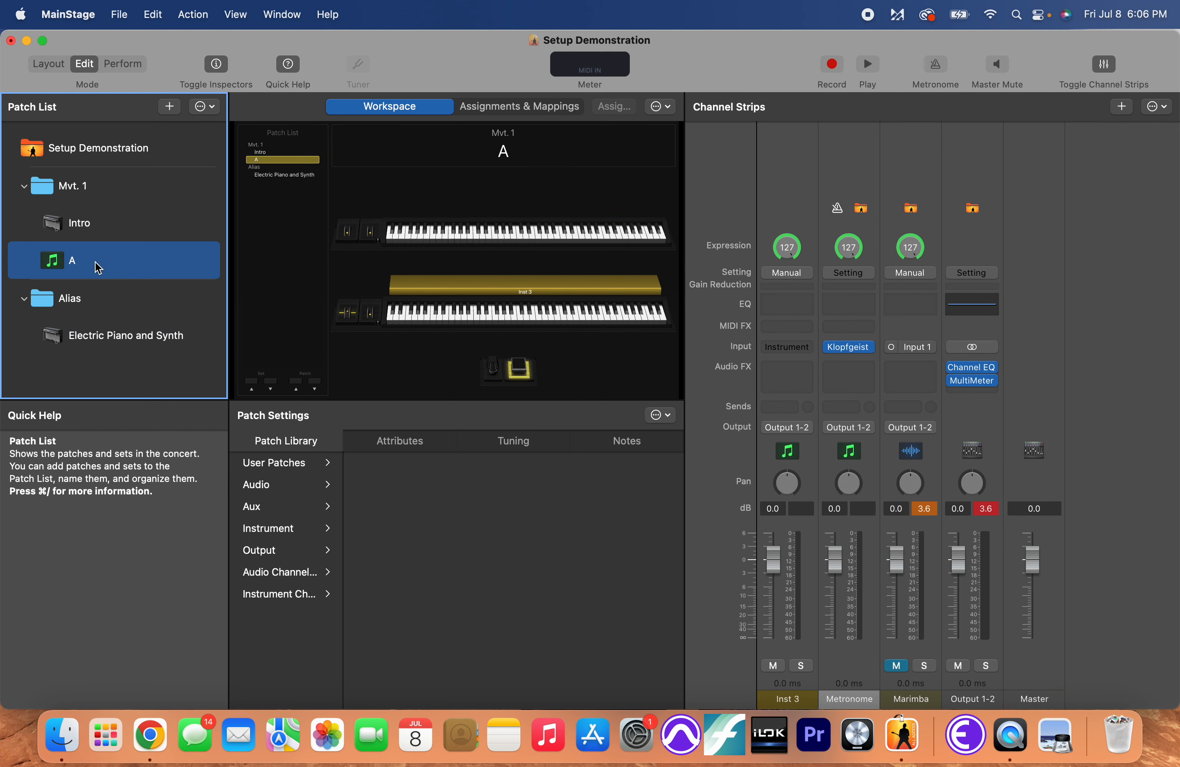
{"action": "left_click", "coordinate": [798, 199]}
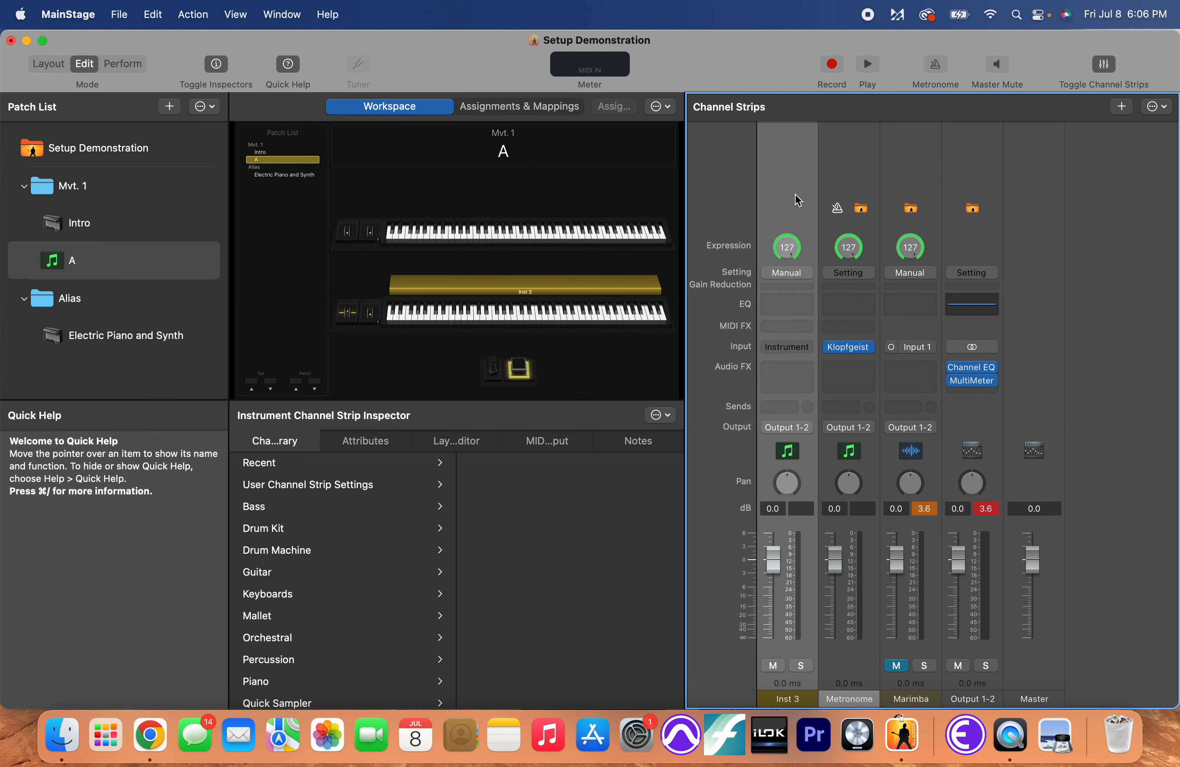
{"action": "key", "text": "Delete"}
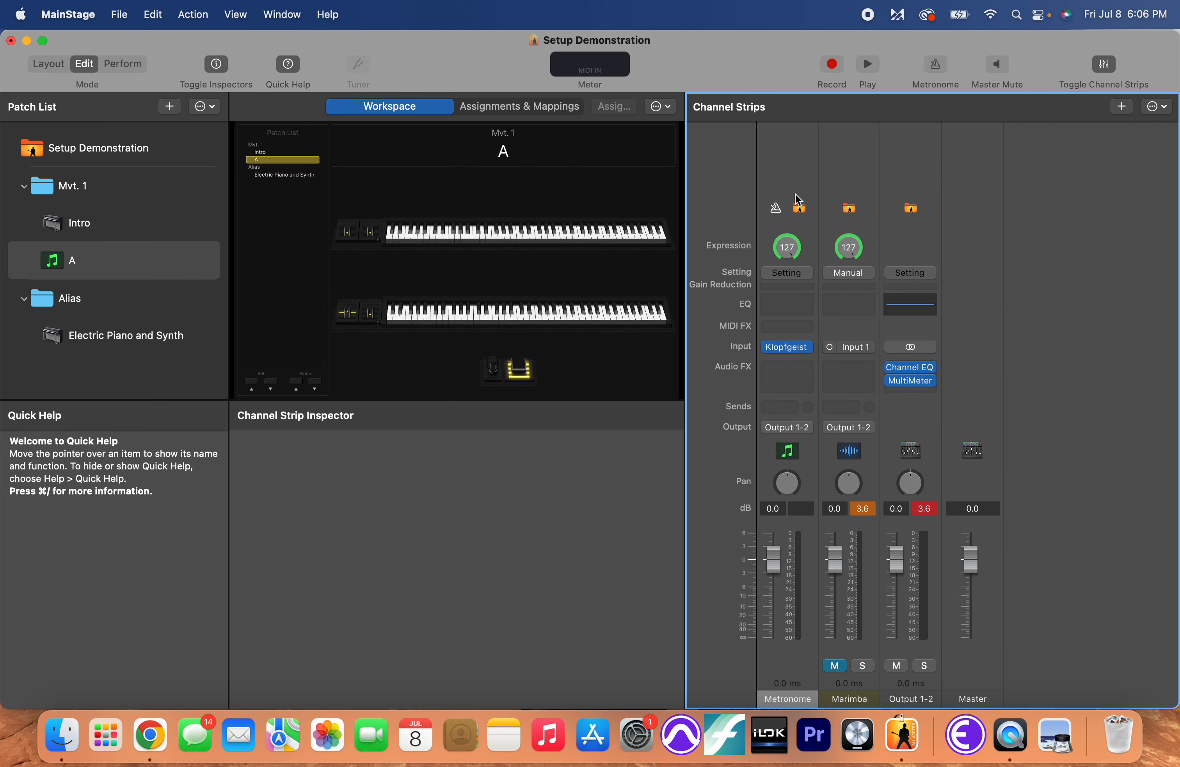
{"action": "left_click", "coordinate": [108, 336]}
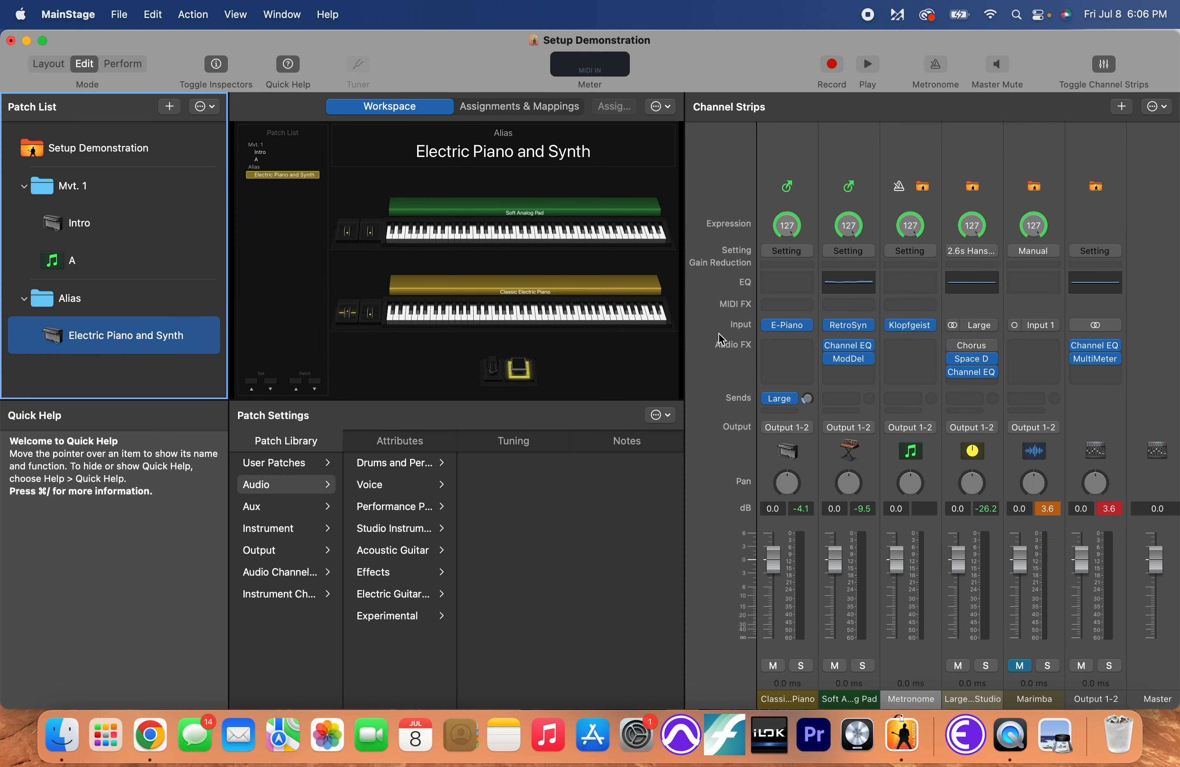
{"action": "key", "text": "super+z"}
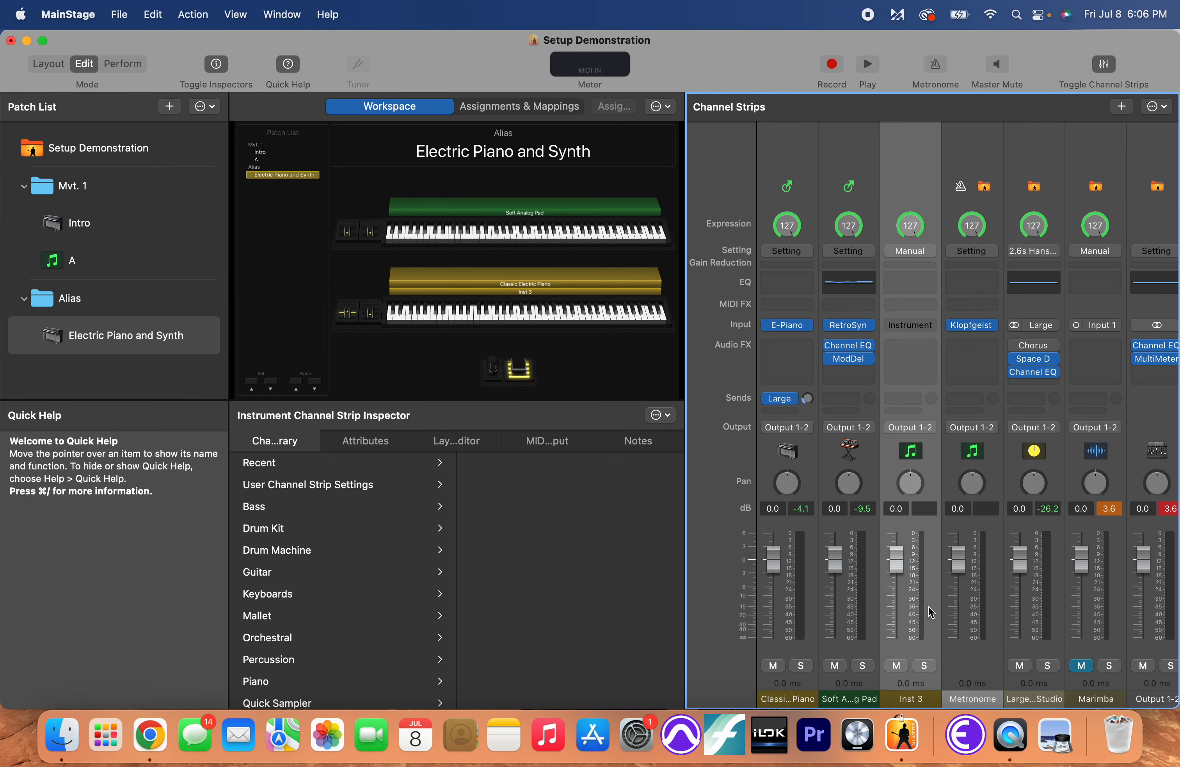
Rename the moved instrument channel strip in the Electric Piano and Synth patch "Sample 1".
{"action": "double_click", "coordinate": [915, 698]}
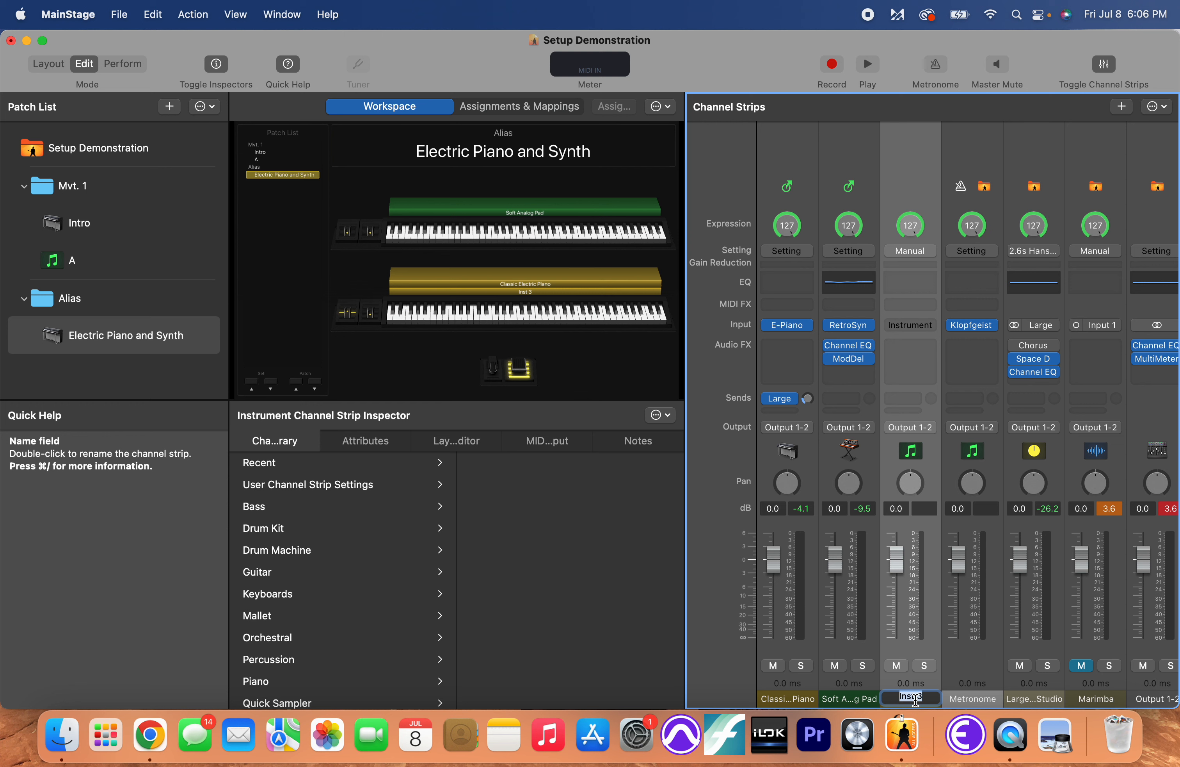
{"action": "type", "text": "Sample 1"}
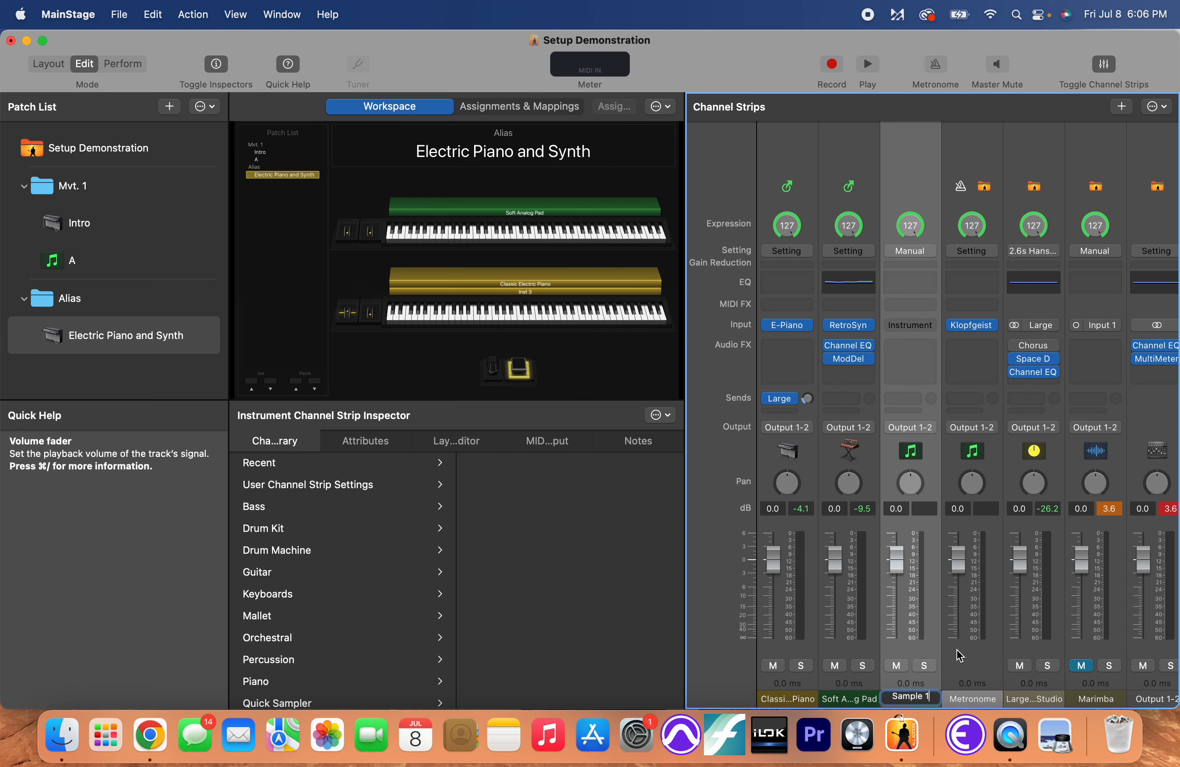
{"action": "key", "text": "Return"}
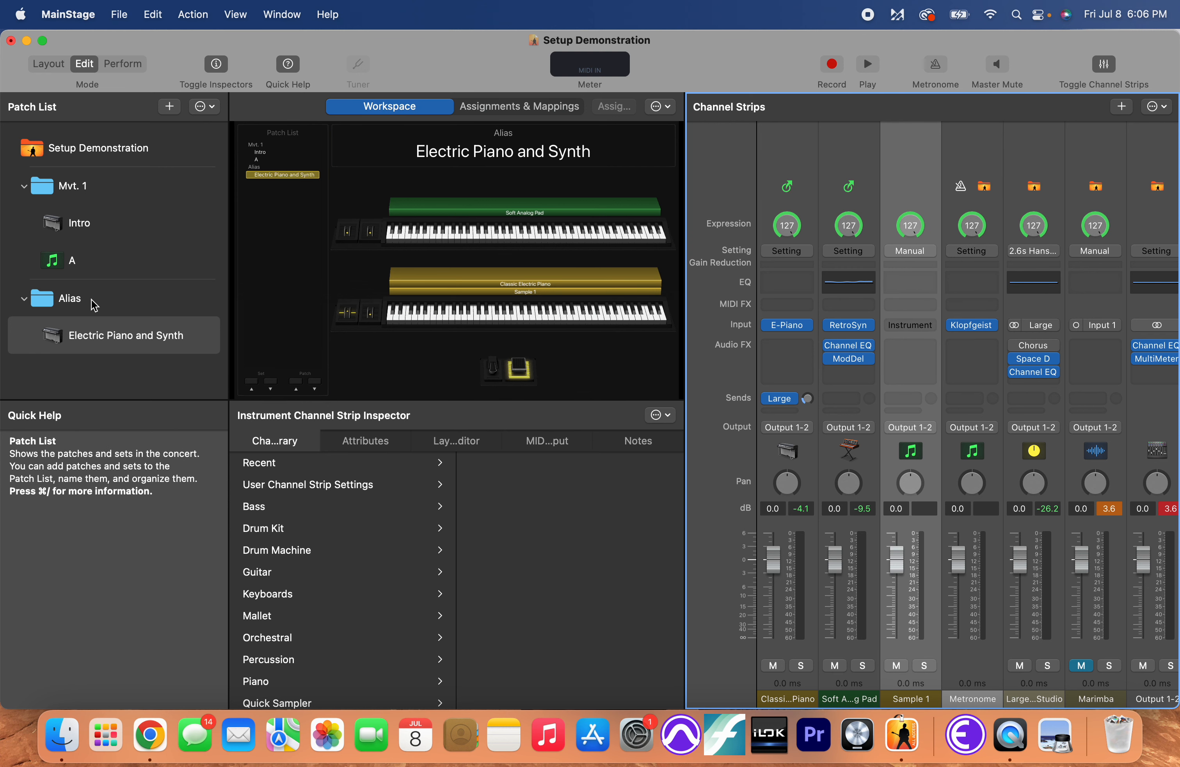
Insert the Sampler (Multi-Sample) instrument on the Sample 1 alias strip in patch A.
{"action": "left_click", "coordinate": [85, 263]}
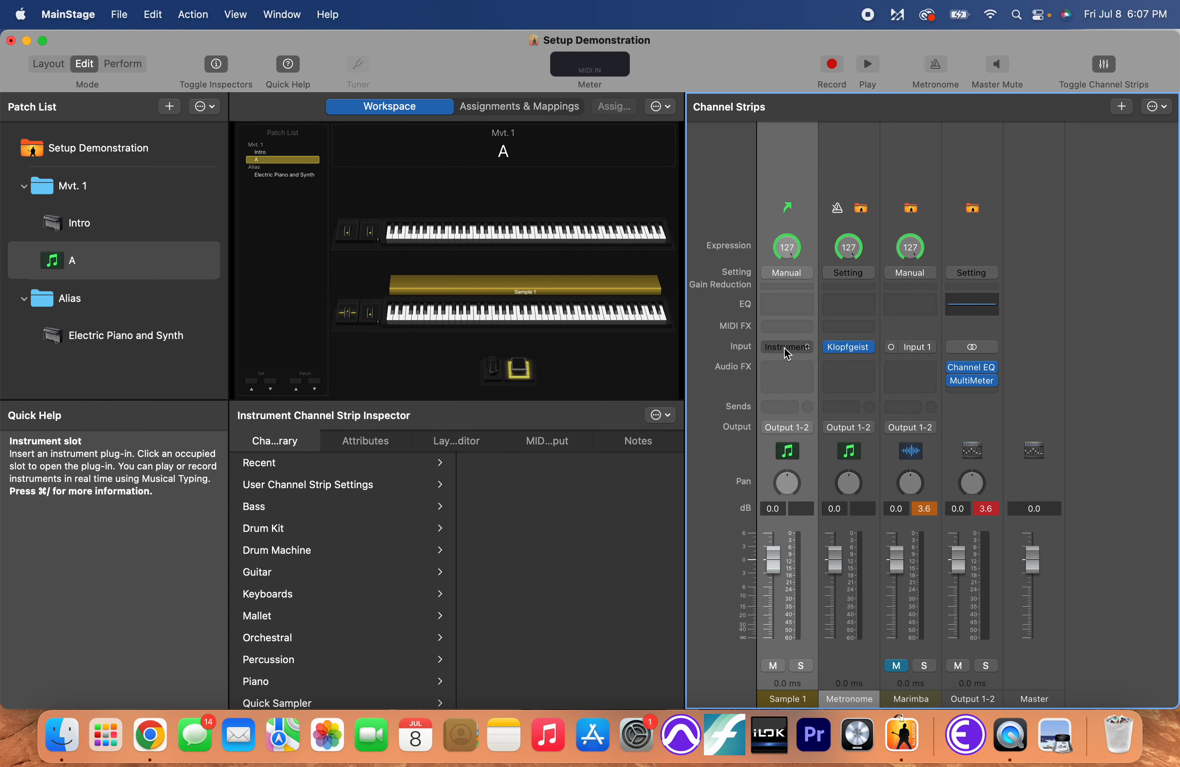
{"action": "left_click", "coordinate": [490, 319]}
{"action": "left_click", "coordinate": [552, 323]}
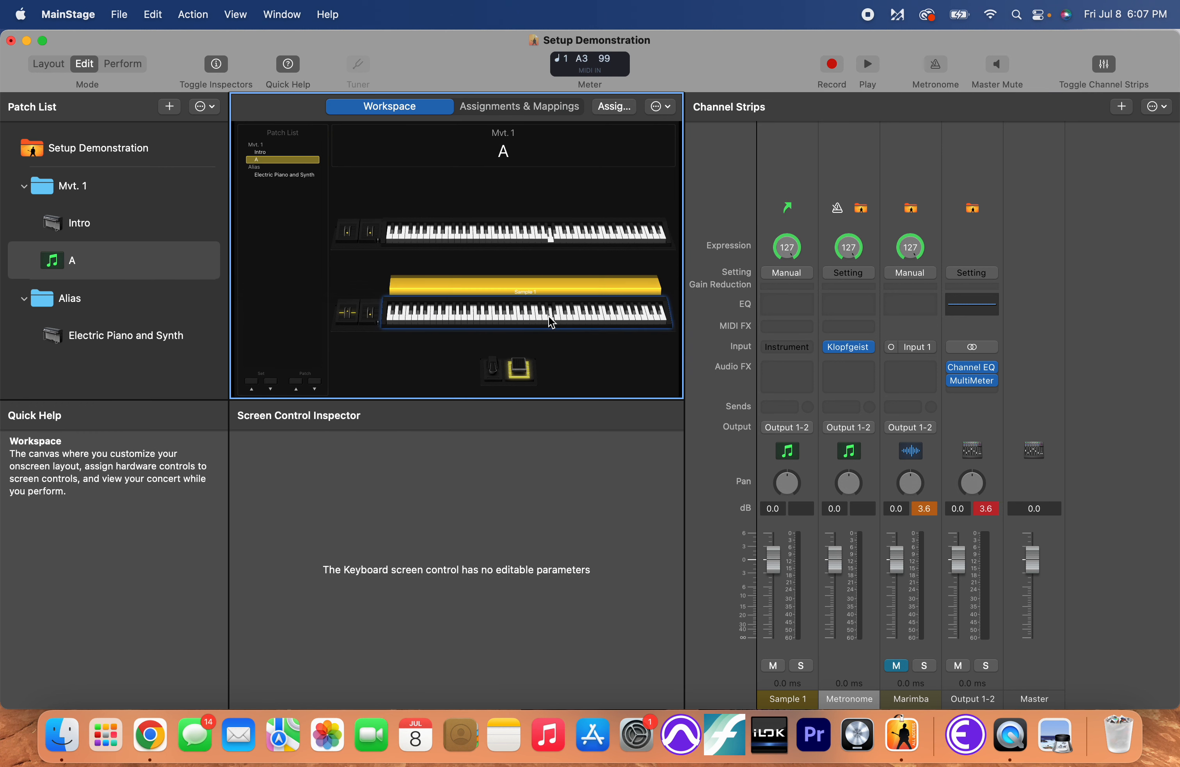
{"action": "left_click", "coordinate": [786, 347]}
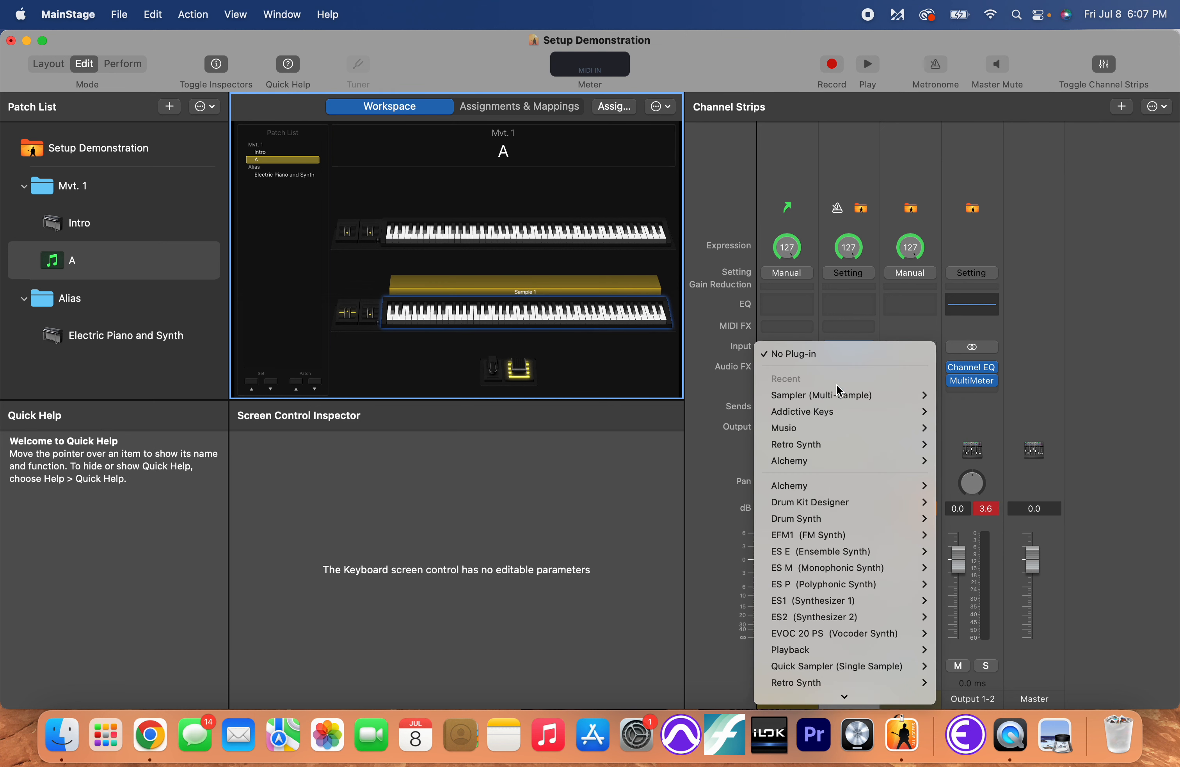
{"action": "mouse_move", "coordinate": [838, 395]}
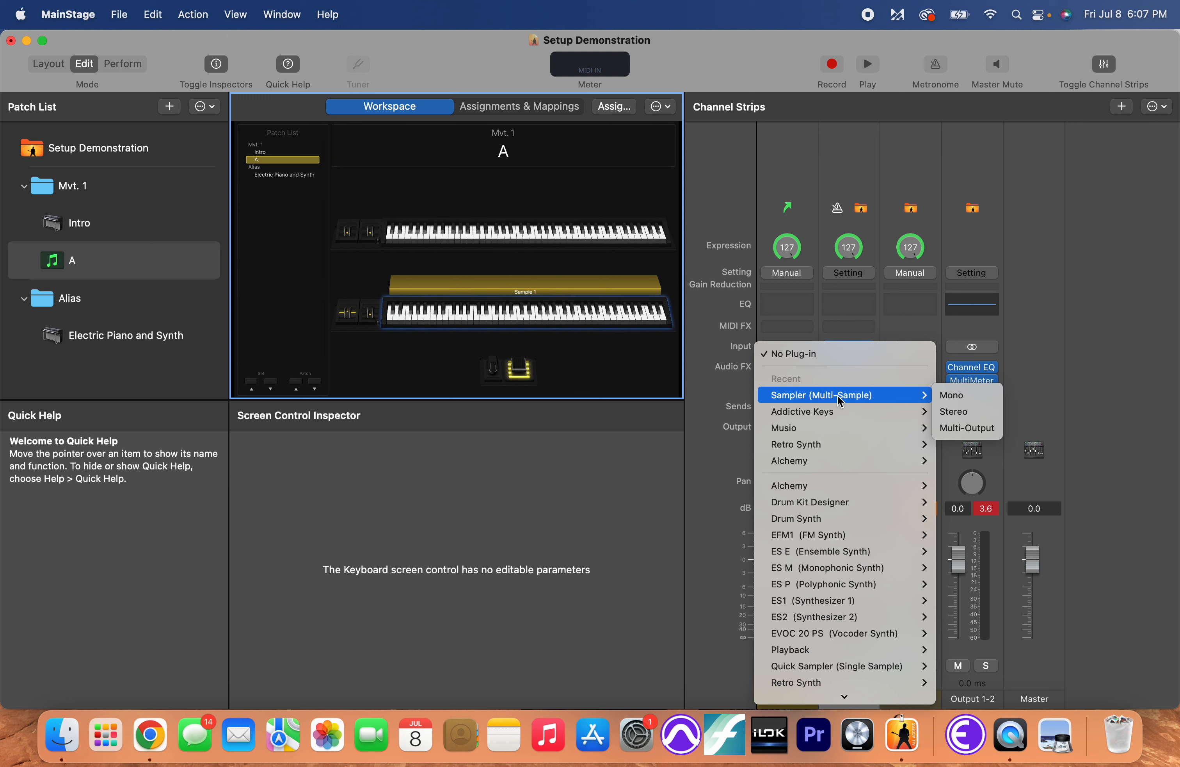
{"action": "mouse_move", "coordinate": [909, 667]}
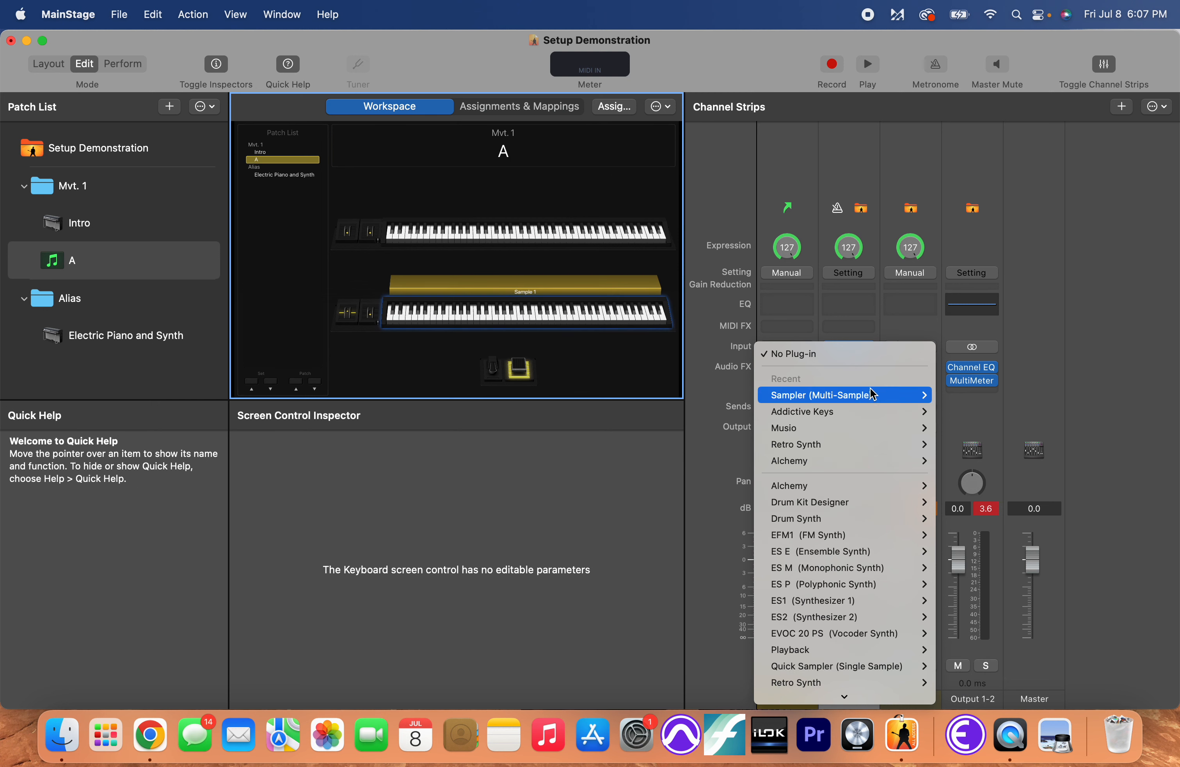
{"action": "mouse_move", "coordinate": [877, 396]}
{"action": "left_click", "coordinate": [958, 399]}
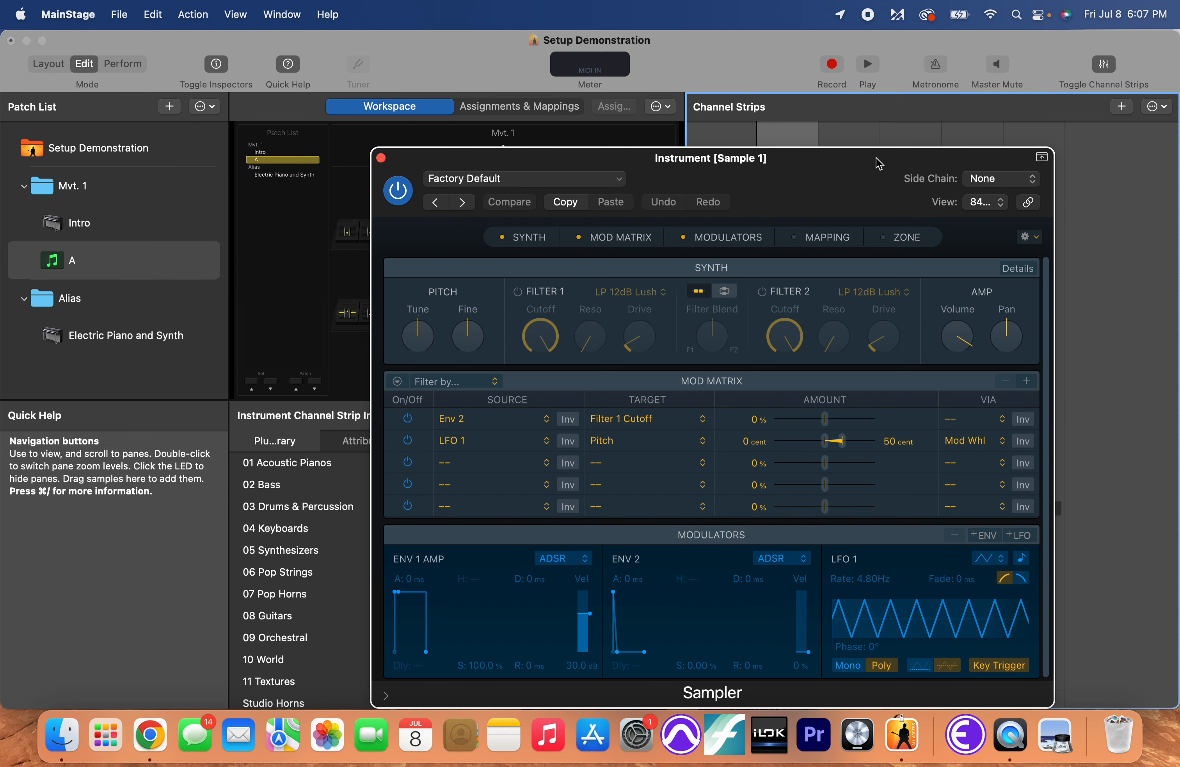
Move the Sampler window clear and show only its Synth, Mapping and Zone panes, hiding Mod Matrix and Modulators.
{"action": "left_click_drag", "start_coordinate": [877, 158], "coordinate": [838, 64]}
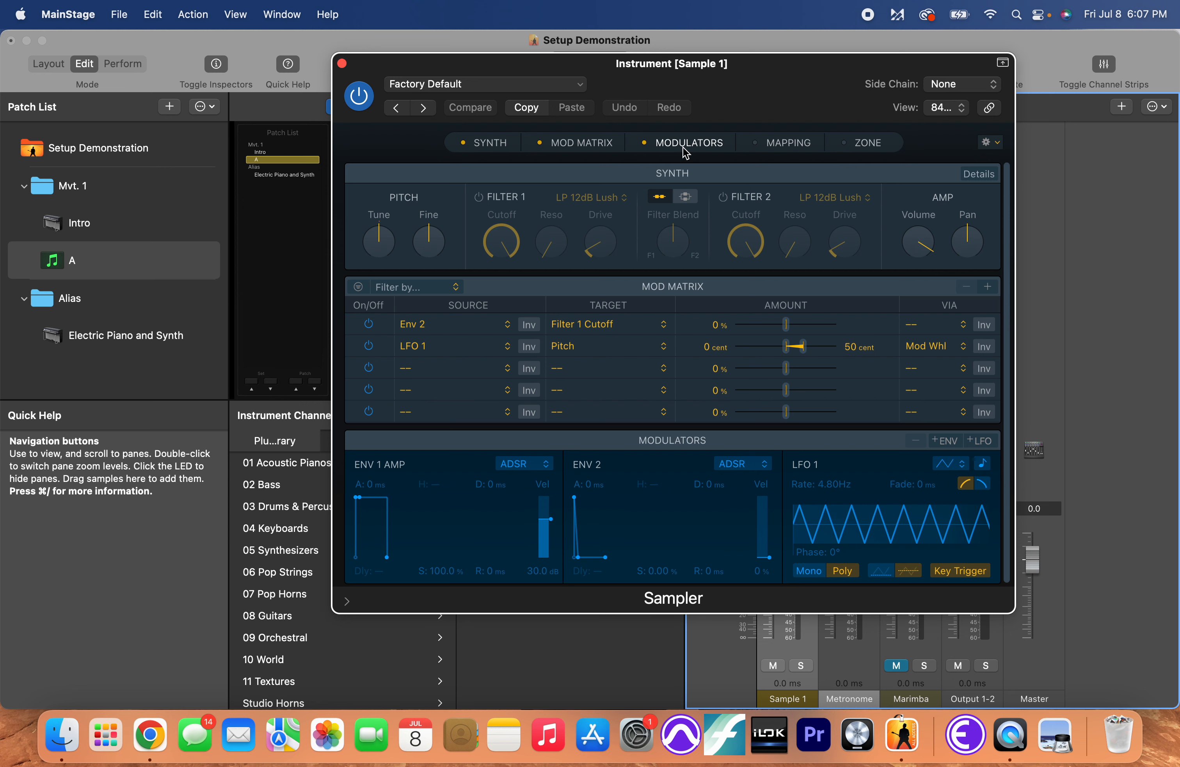
{"action": "left_click", "coordinate": [645, 143]}
{"action": "left_click", "coordinate": [540, 142]}
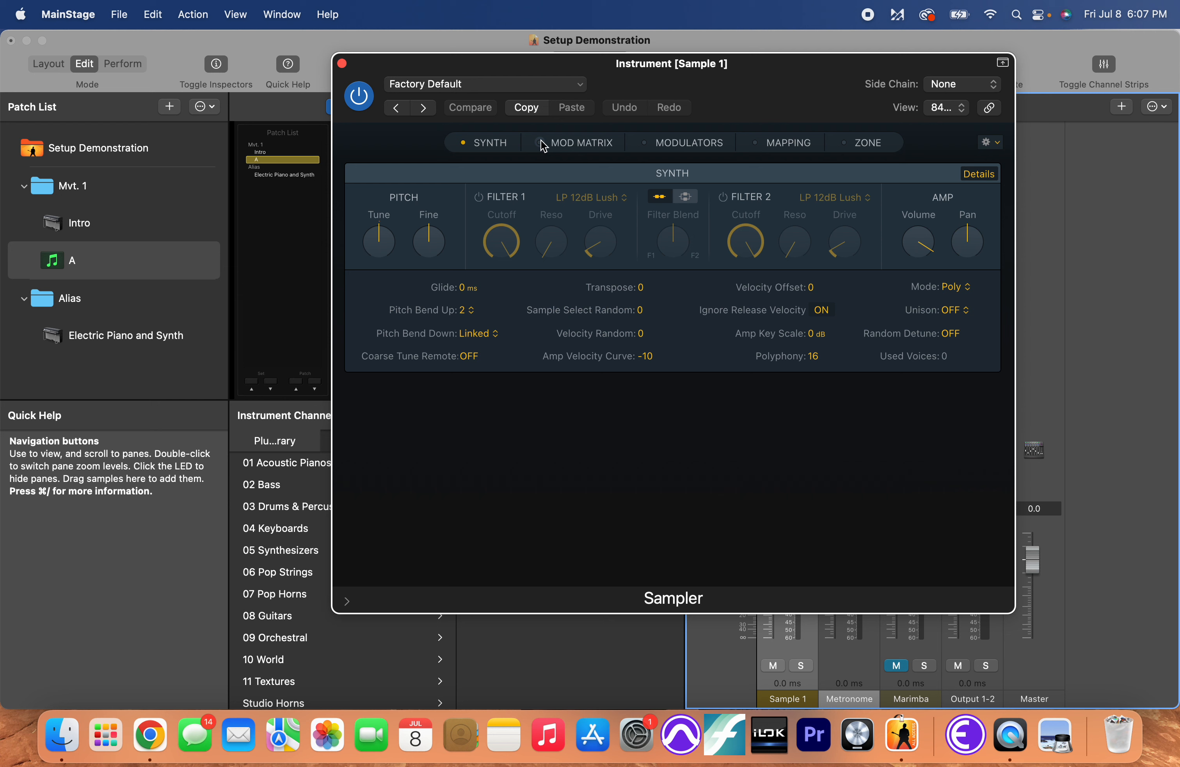
{"action": "left_click", "coordinate": [770, 144]}
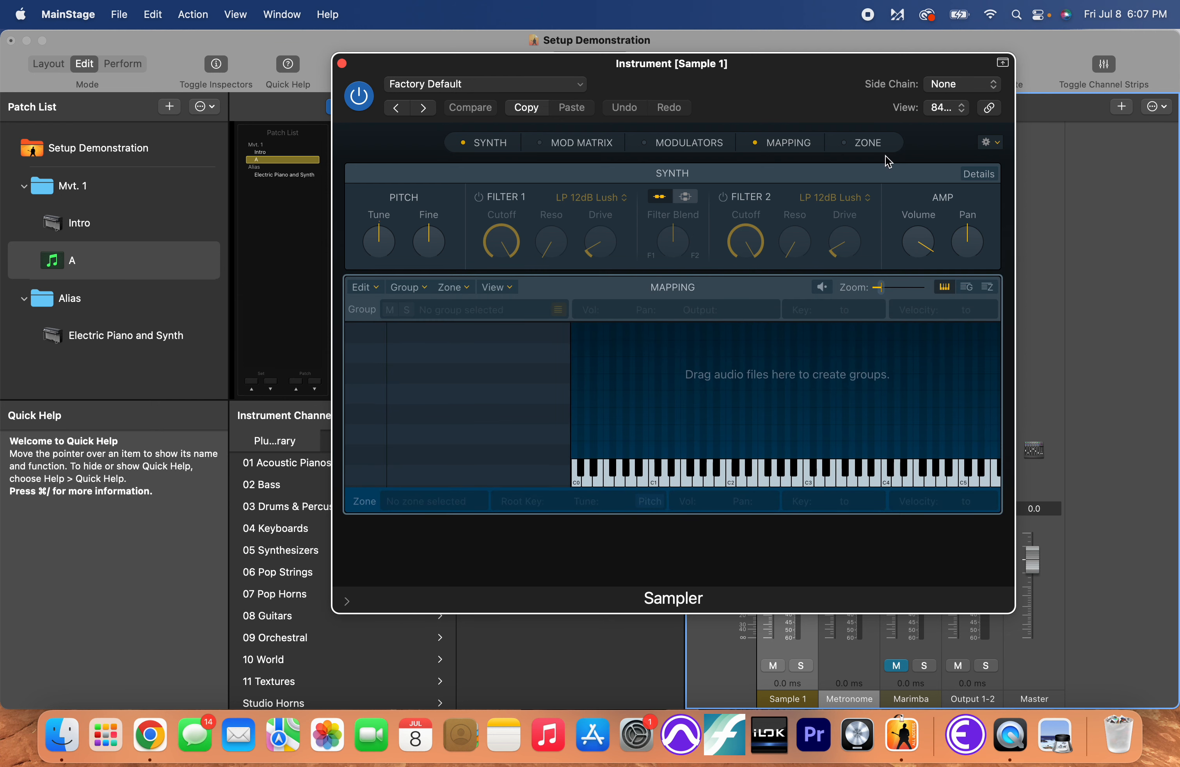
{"action": "left_click", "coordinate": [861, 144]}
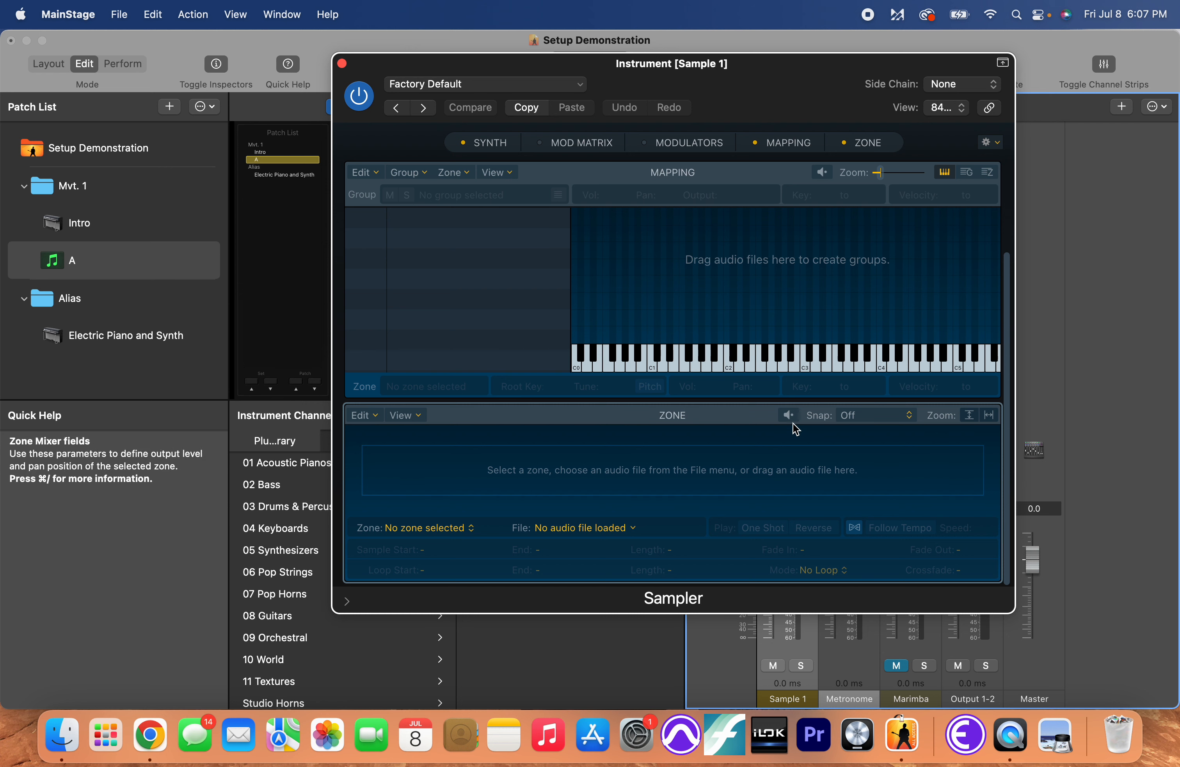
Load the audio file "lights are on".wav from the Music/Logic/Bounces folder into the Sampler zone.
{"action": "left_click", "coordinate": [713, 478]}
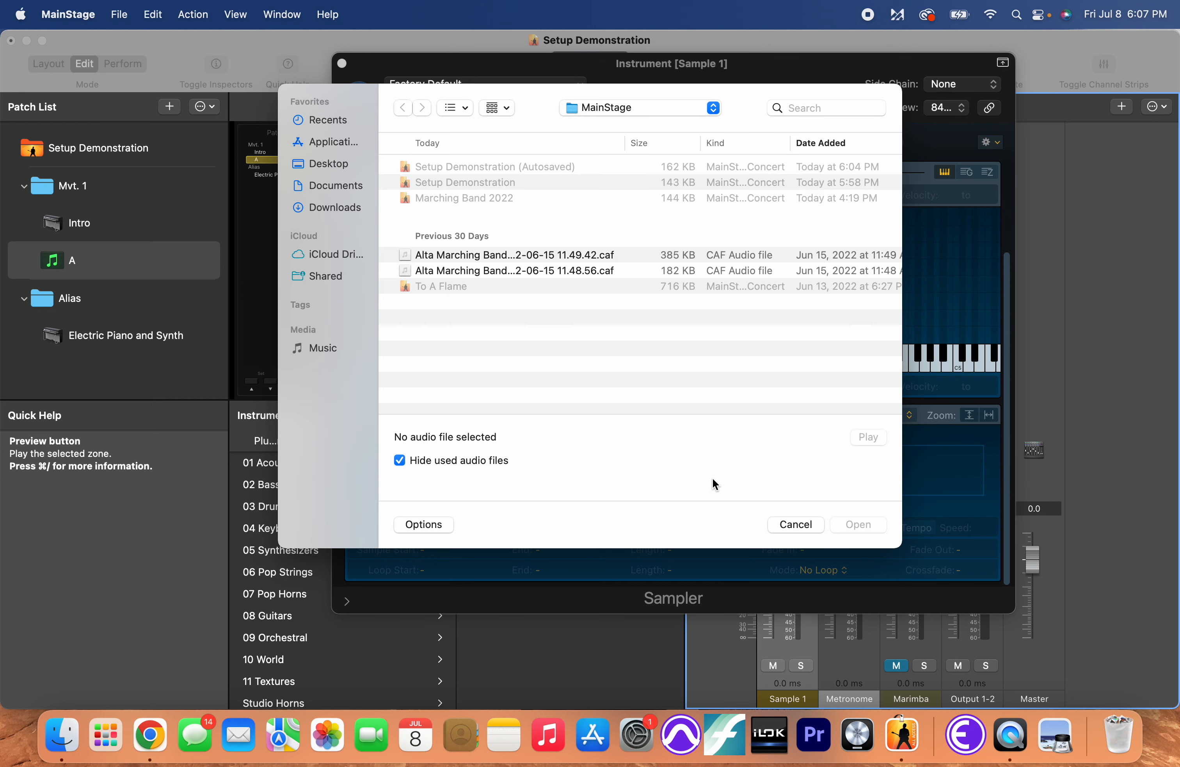
{"action": "left_click", "coordinate": [597, 109]}
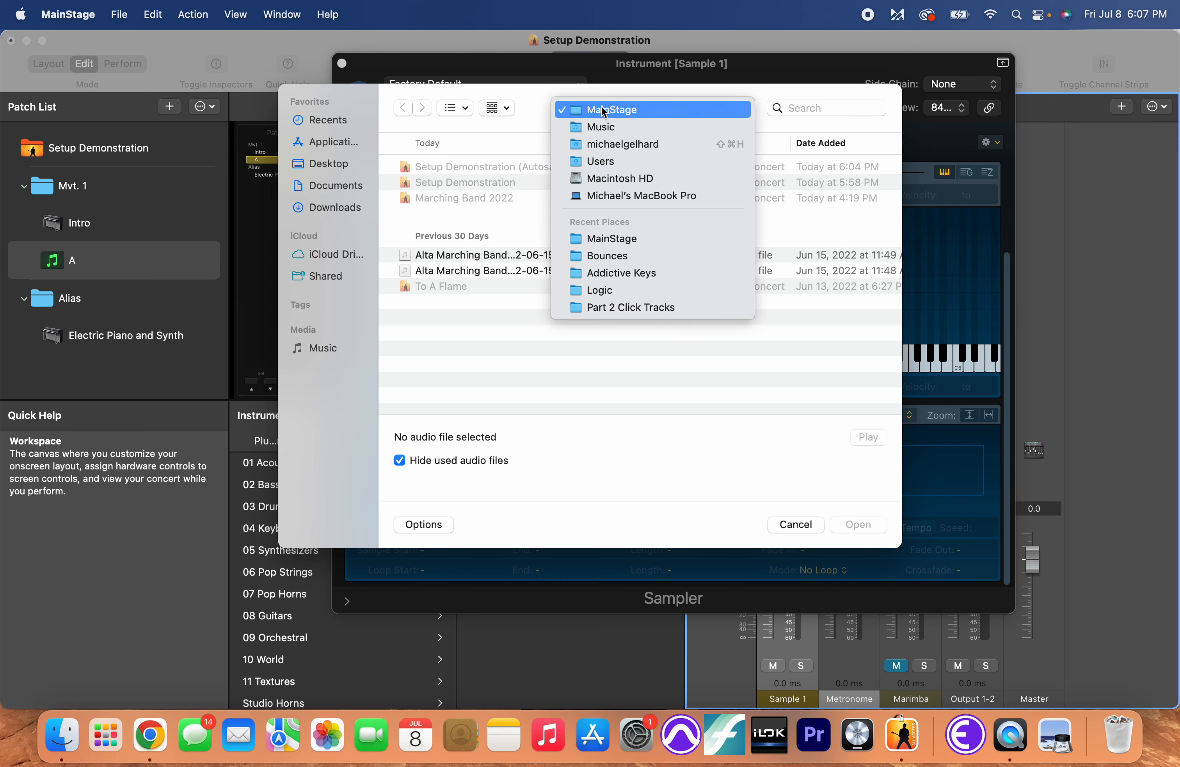
{"action": "left_click", "coordinate": [611, 139]}
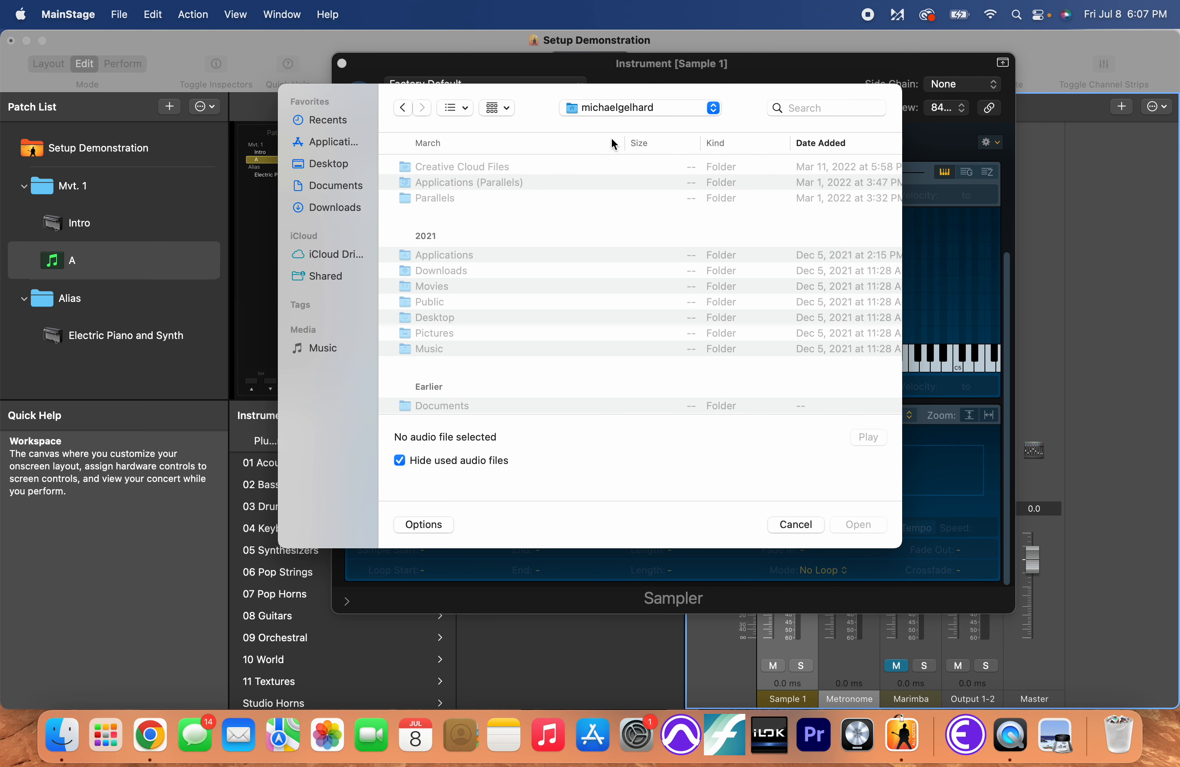
{"action": "scroll", "coordinate": [473, 222], "scroll_direction": "down", "scroll_amount": 2}
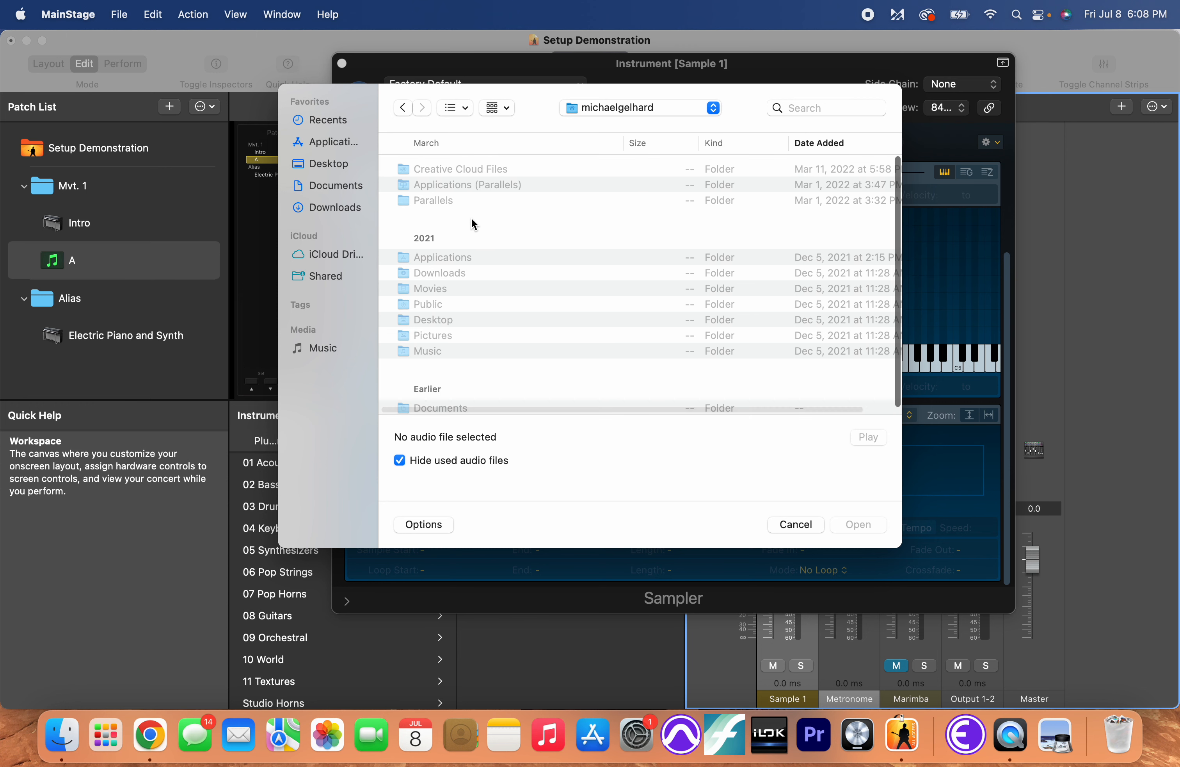
{"action": "double_click", "coordinate": [419, 346]}
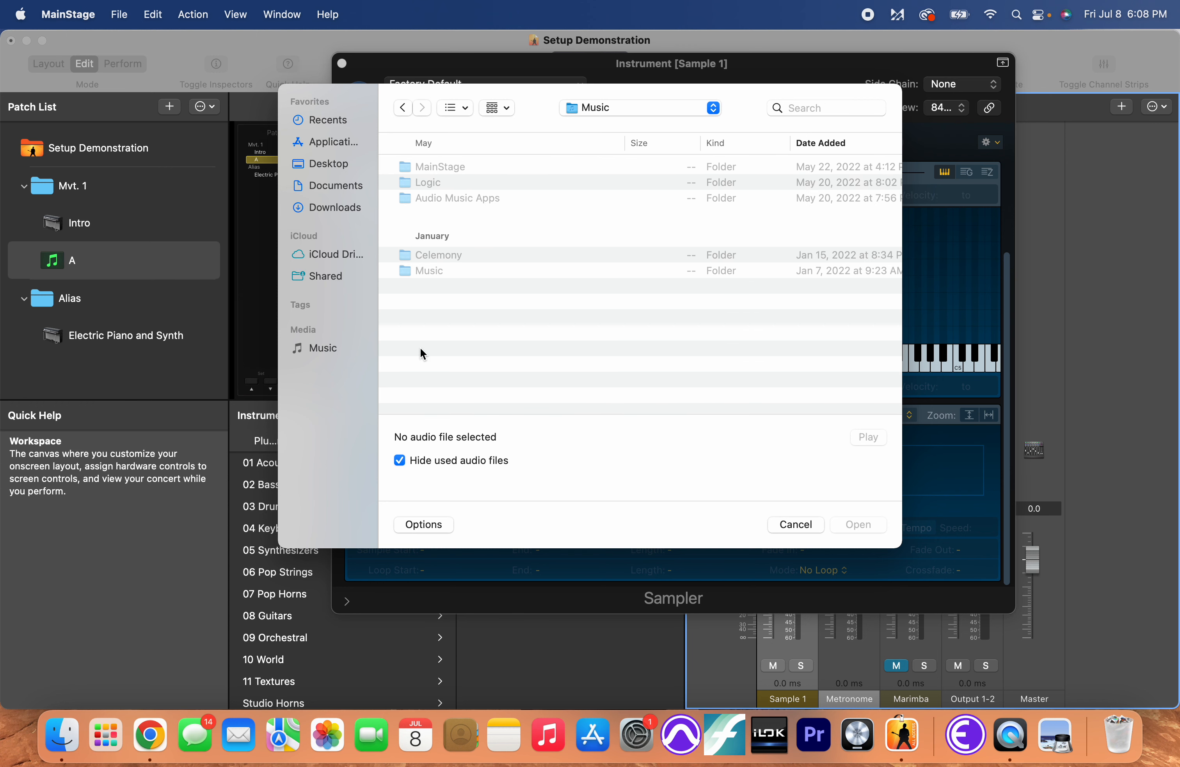
{"action": "double_click", "coordinate": [428, 182]}
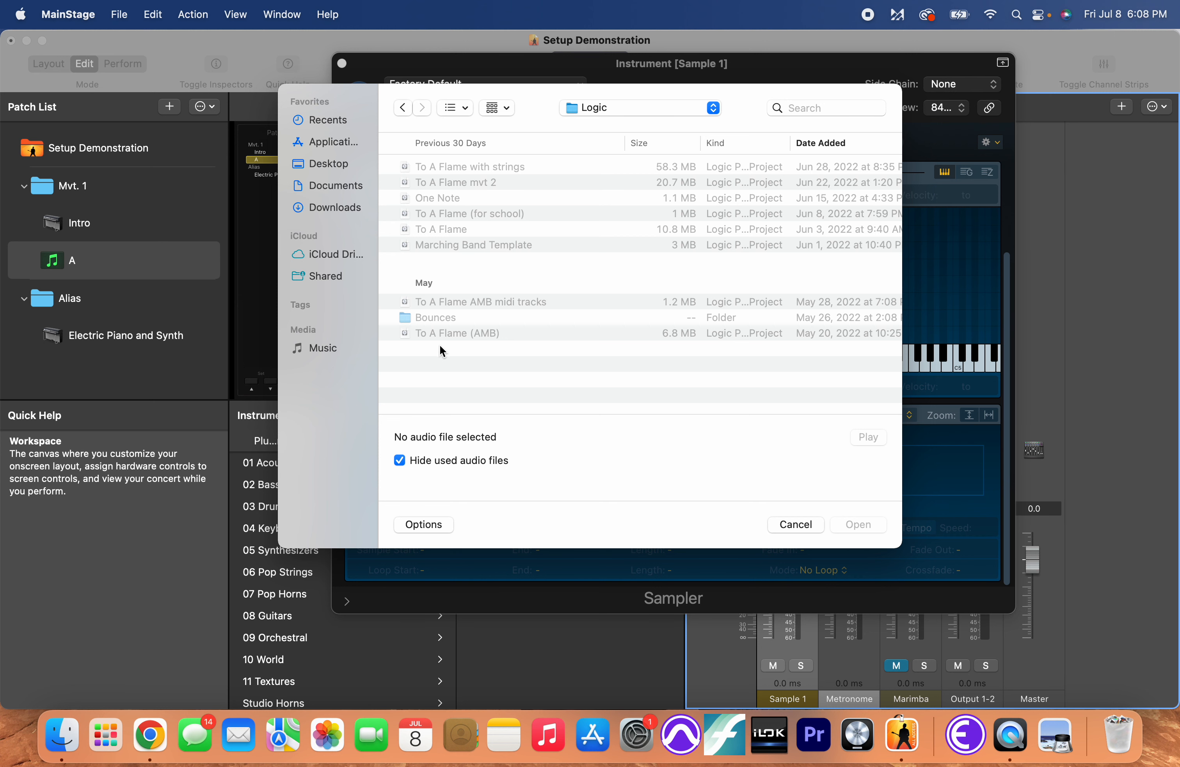
{"action": "double_click", "coordinate": [439, 320]}
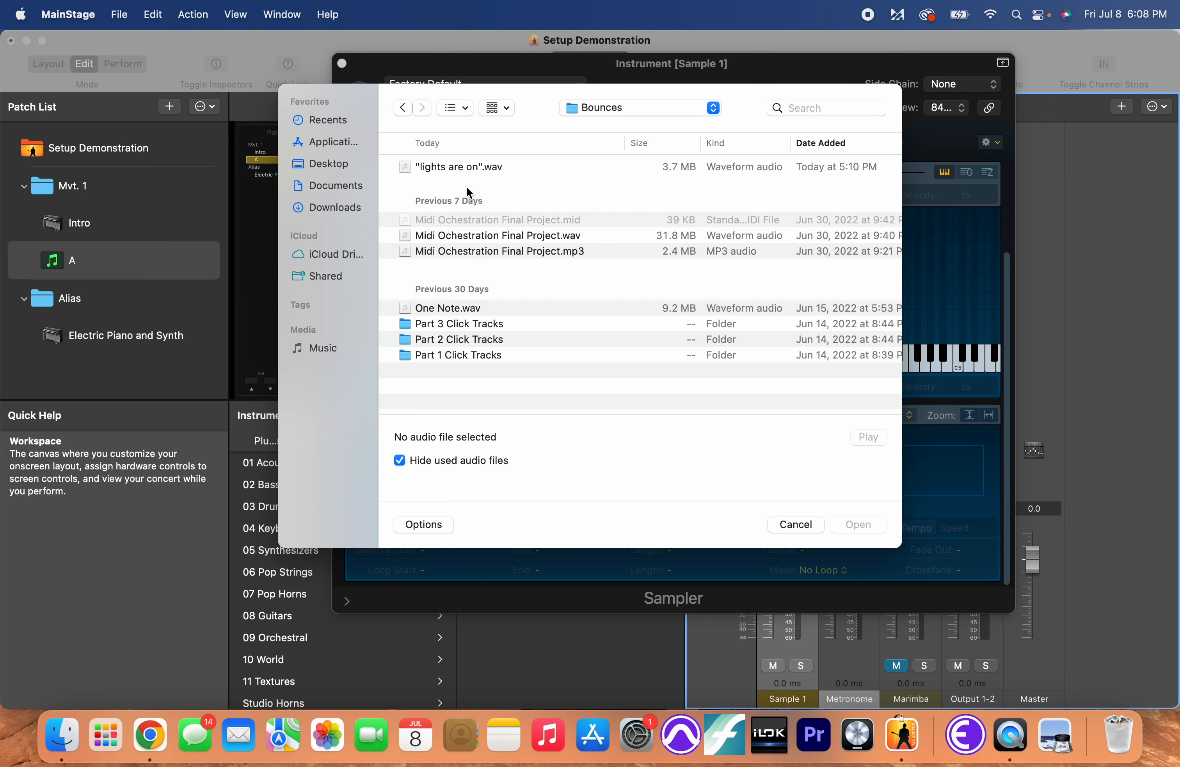
{"action": "left_click", "coordinate": [461, 166]}
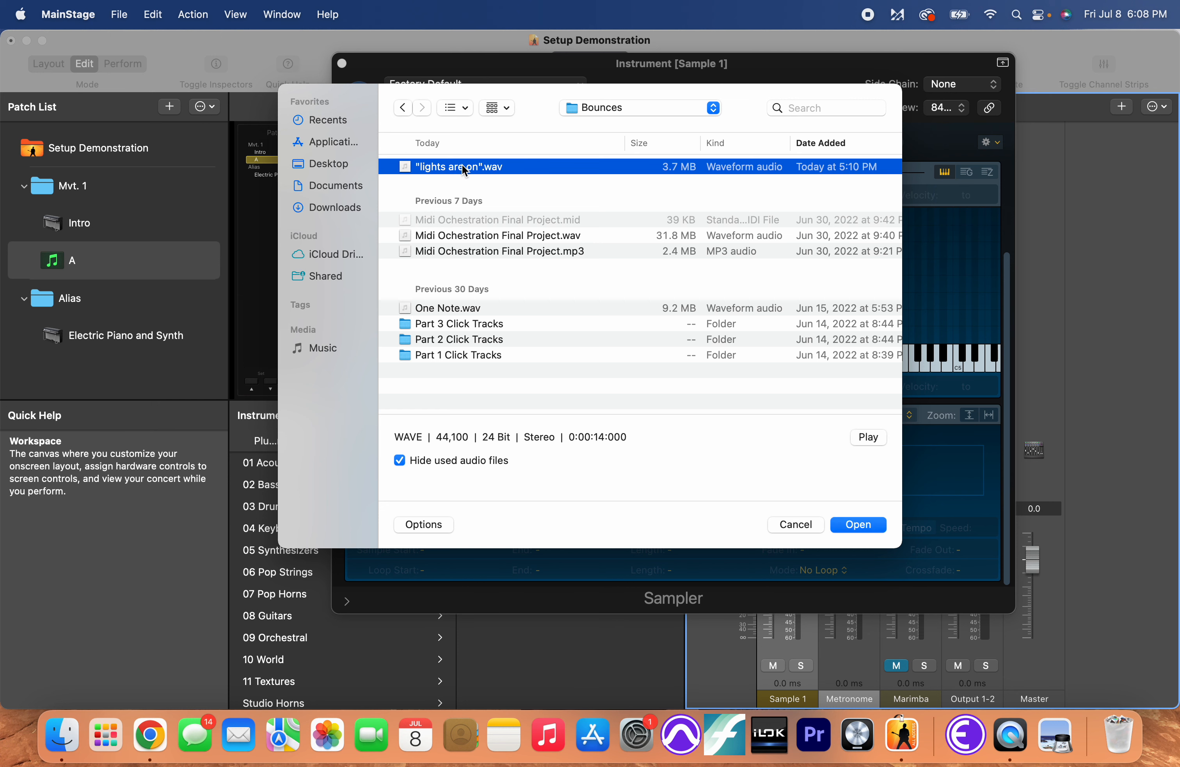
{"action": "left_click", "coordinate": [854, 523]}
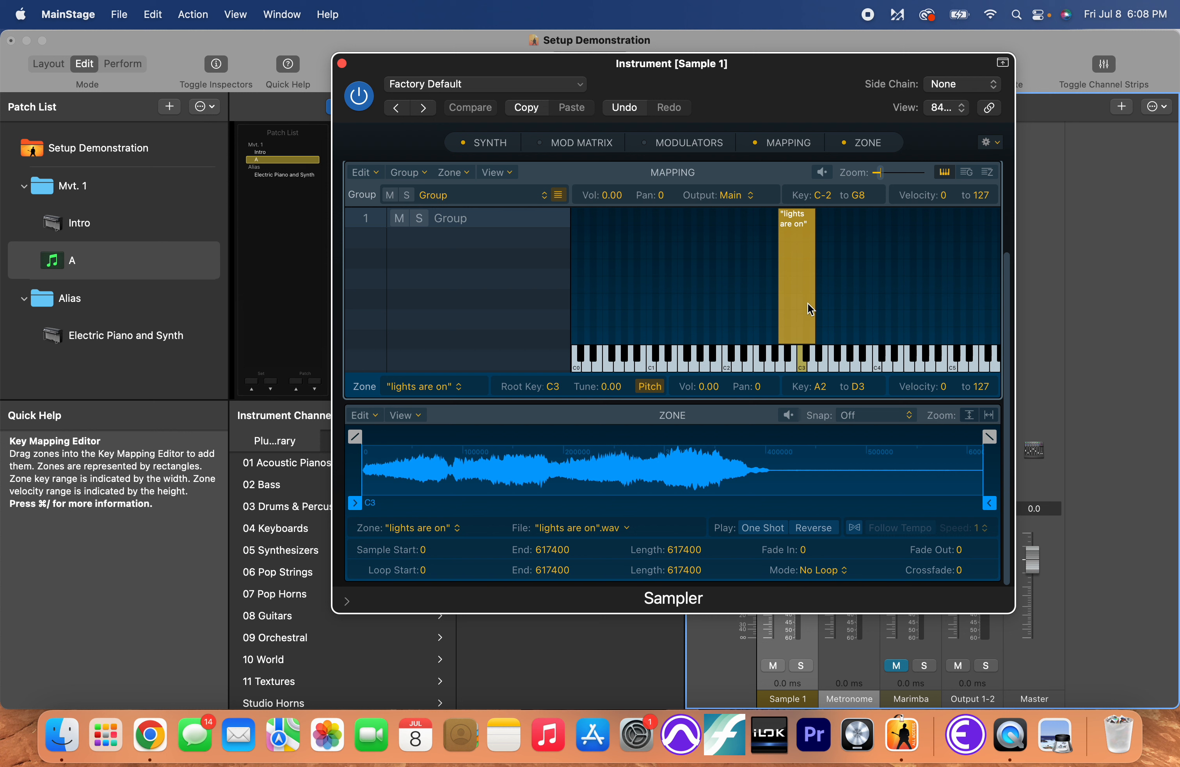
Audition the "lights are on" sample on C3 and the neighbouring lower keys of its mapped range.
{"action": "left_click", "coordinate": [806, 375]}
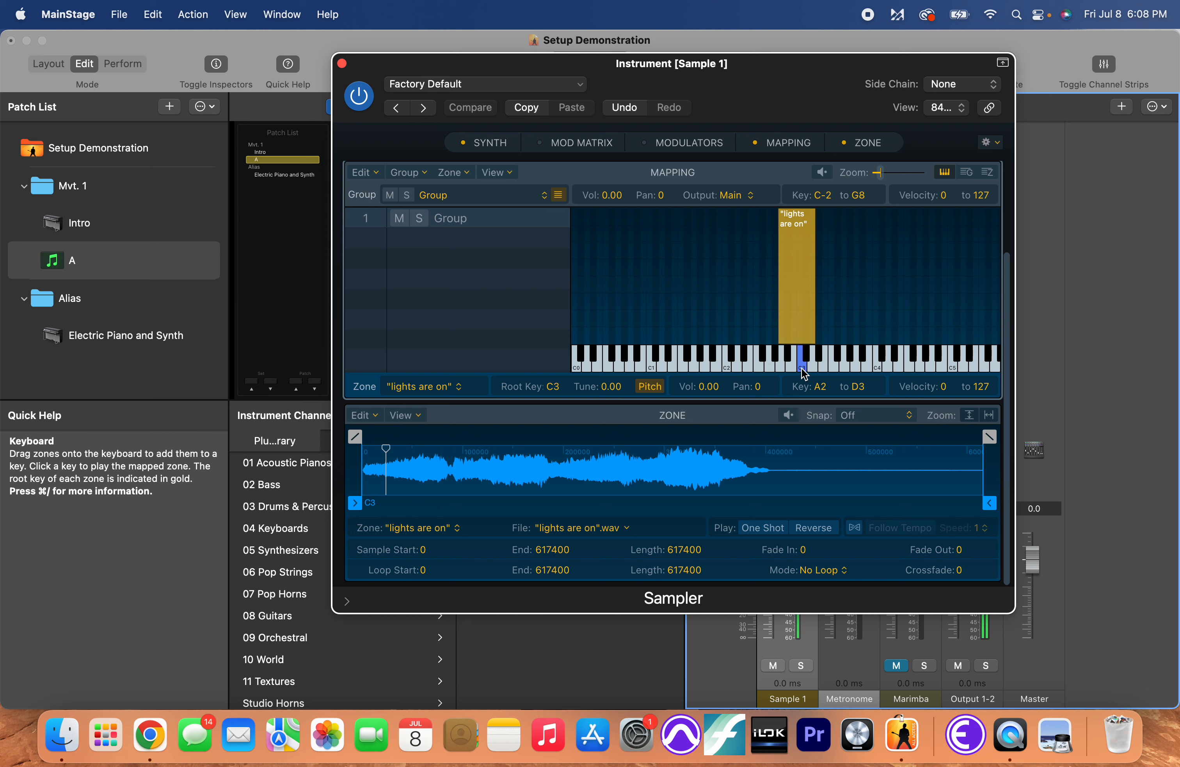
{"action": "left_click", "coordinate": [806, 376]}
{"action": "left_click", "coordinate": [806, 375]}
{"action": "left_click", "coordinate": [807, 372]}
{"action": "left_click_drag", "start_coordinate": [804, 367], "coordinate": [783, 361]}
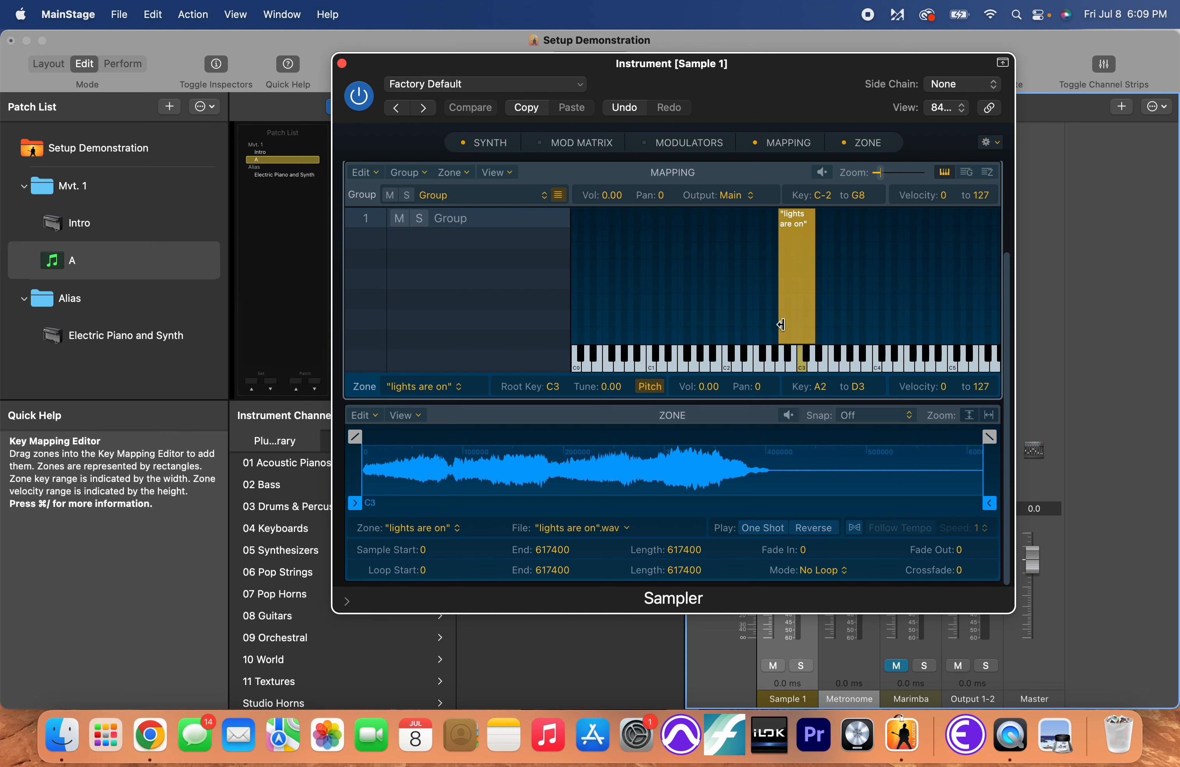
Narrow the "lights are on" zone's key range to C3 only and audition that key.
{"action": "left_click_drag", "start_coordinate": [777, 287], "coordinate": [801, 286]}
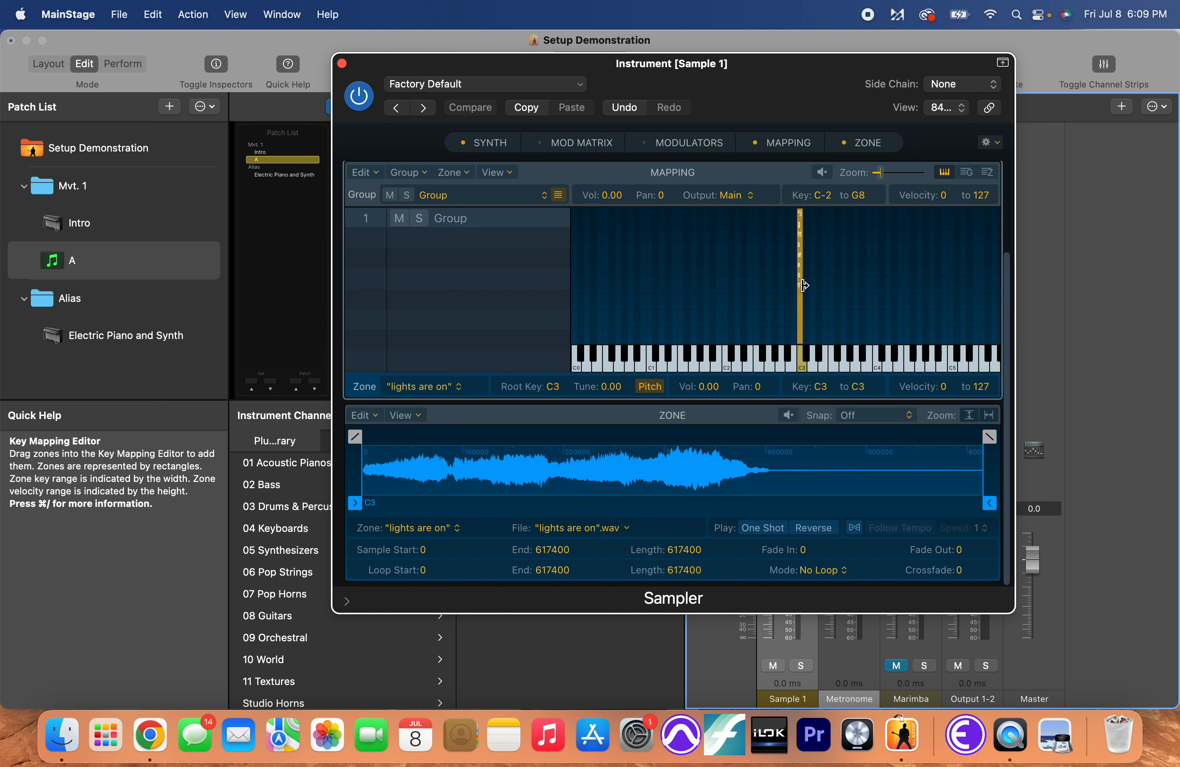
{"action": "left_click", "coordinate": [804, 369]}
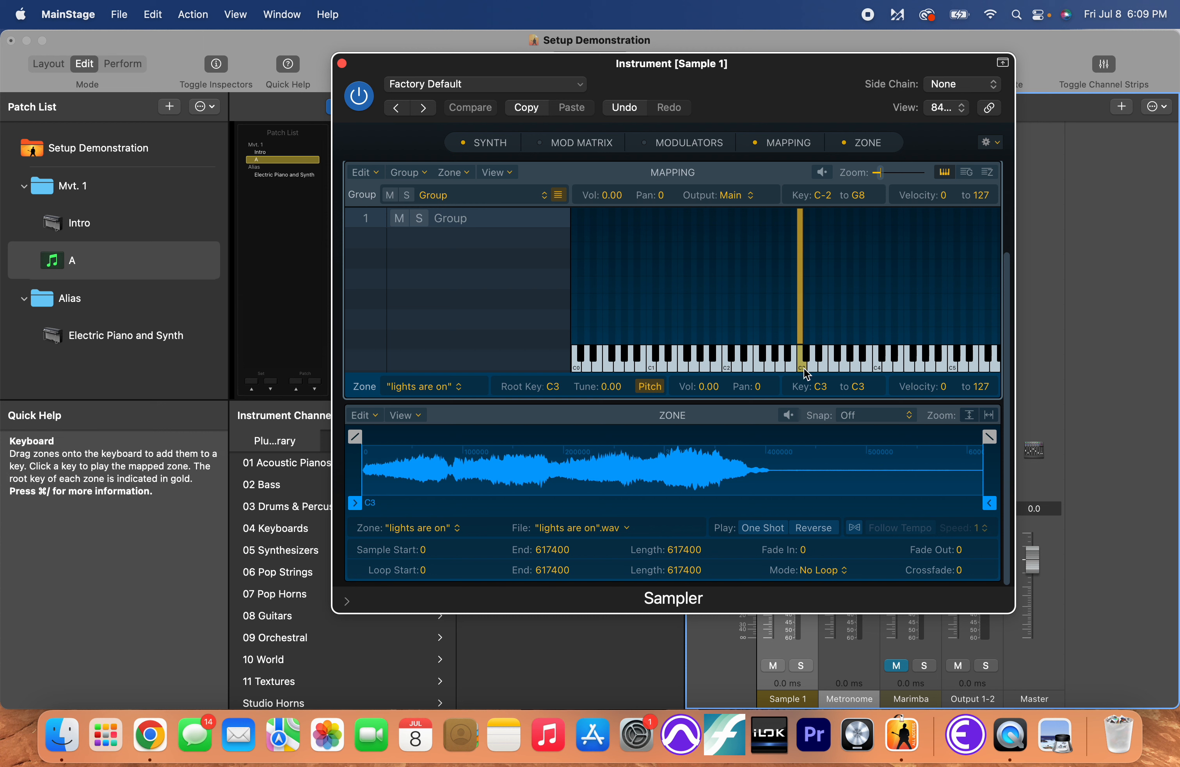
{"action": "left_click", "coordinate": [800, 370]}
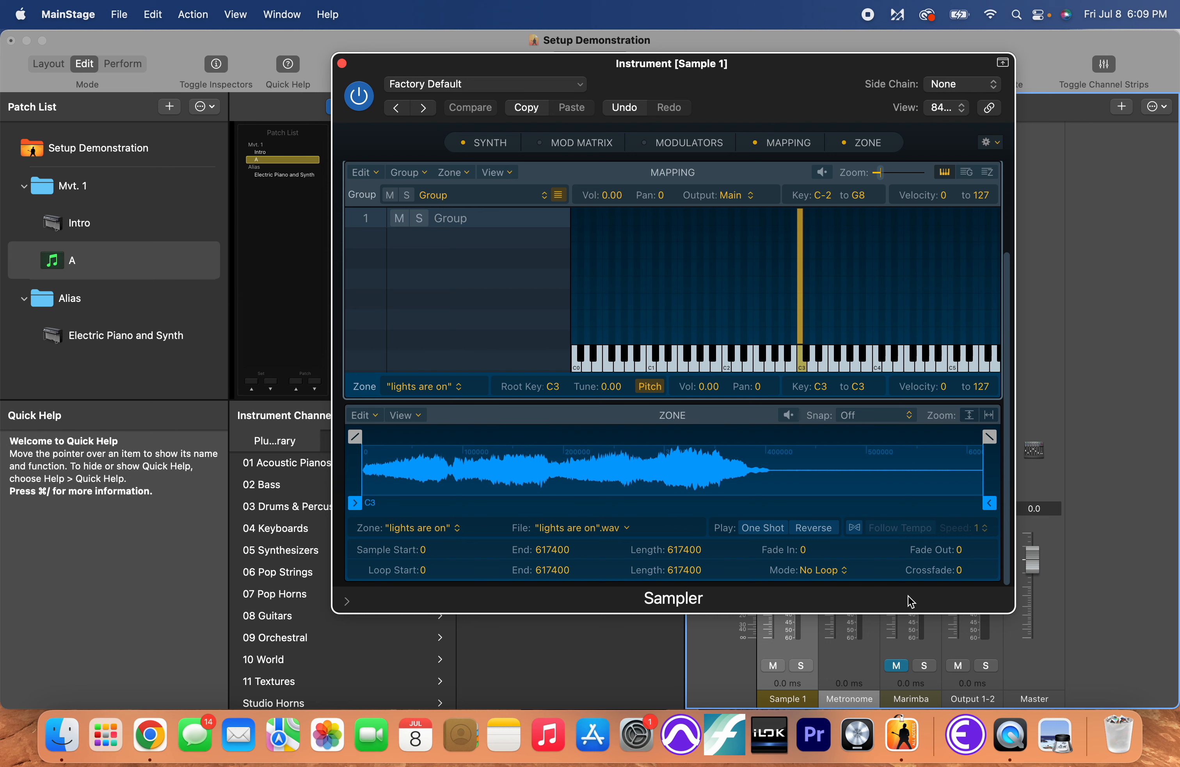
Turn on One Shot playback for the zone and trim the sample end to about 385976, cutting the silent tail.
{"action": "left_click", "coordinate": [764, 530]}
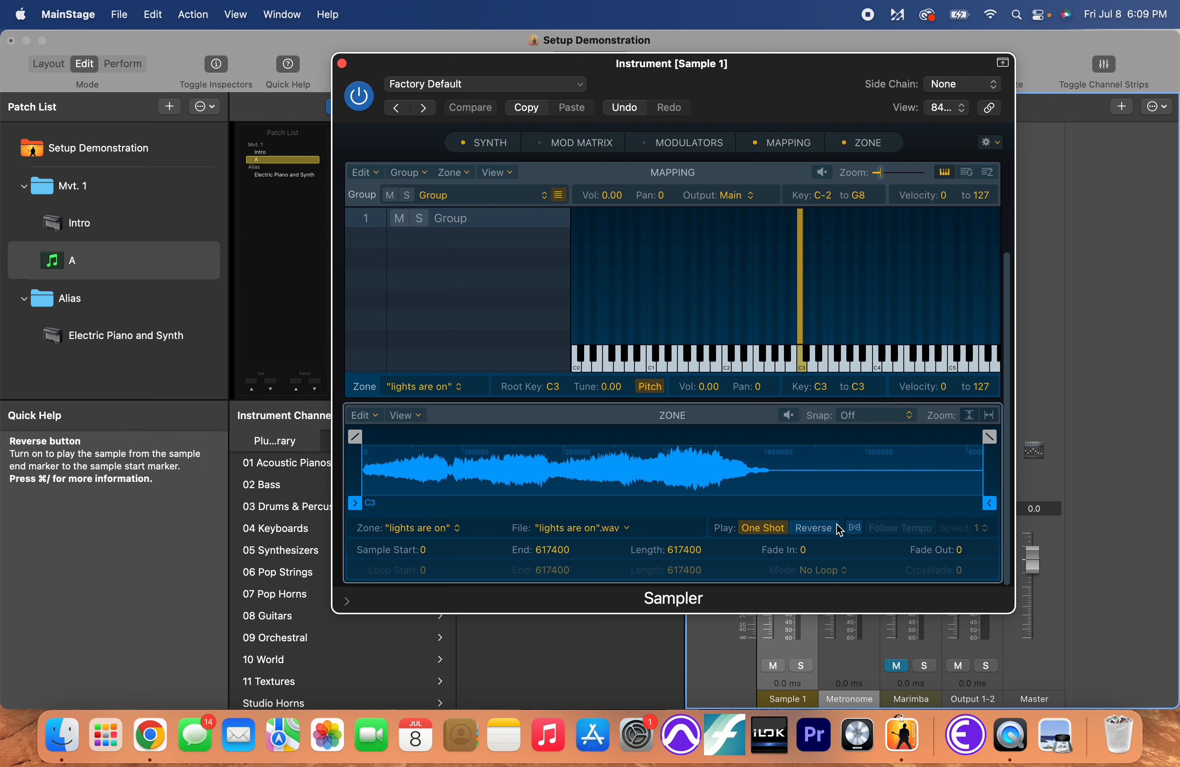
{"action": "left_click", "coordinate": [804, 371]}
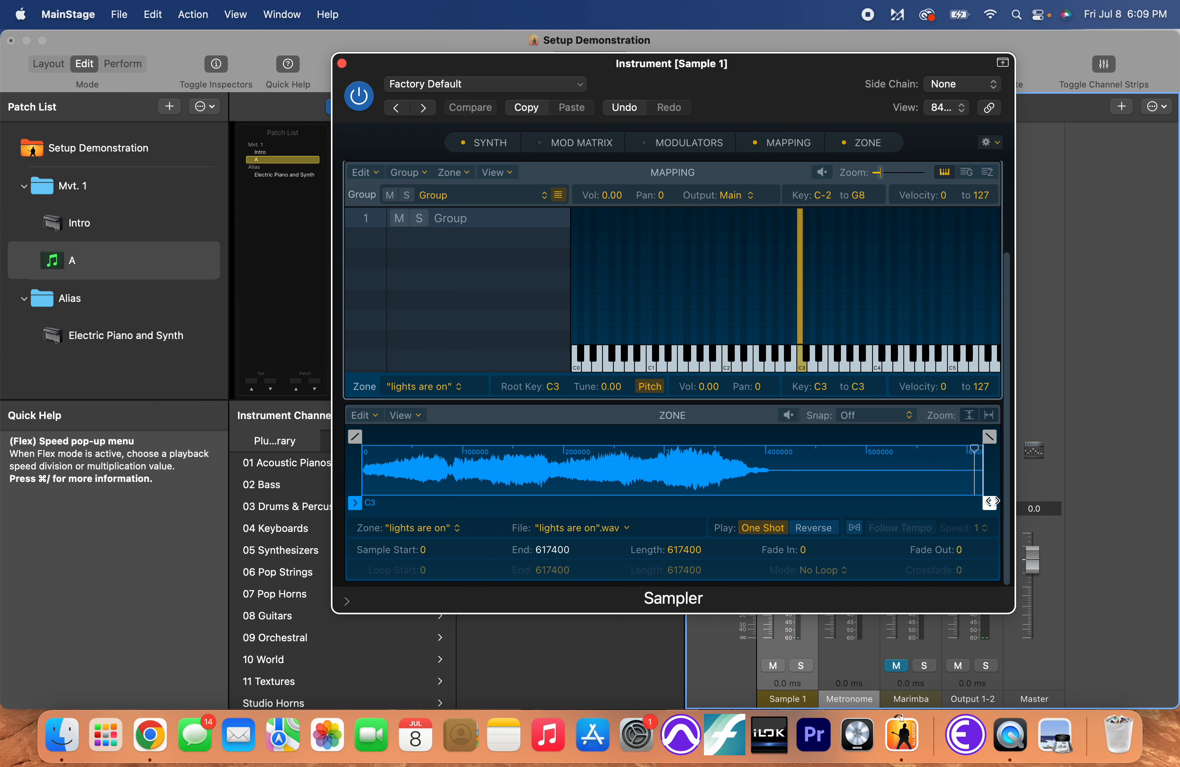
{"action": "left_click_drag", "start_coordinate": [990, 501], "coordinate": [749, 493]}
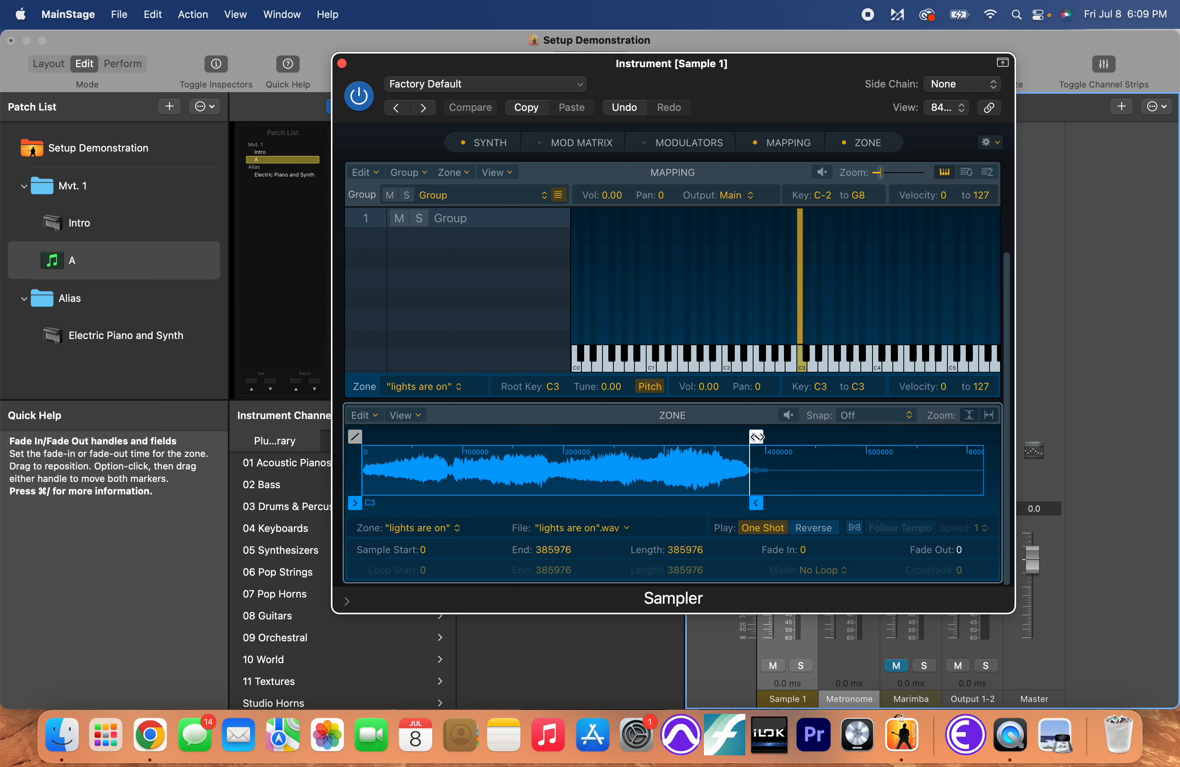
{"action": "mouse_move", "coordinate": [756, 436]}
{"action": "left_mouse_down"}
{"action": "mouse_move", "coordinate": [732, 436]}
{"action": "mouse_move", "coordinate": [757, 436]}
{"action": "left_mouse_up"}
{"action": "left_click_drag", "start_coordinate": [359, 505], "coordinate": [312, 522]}
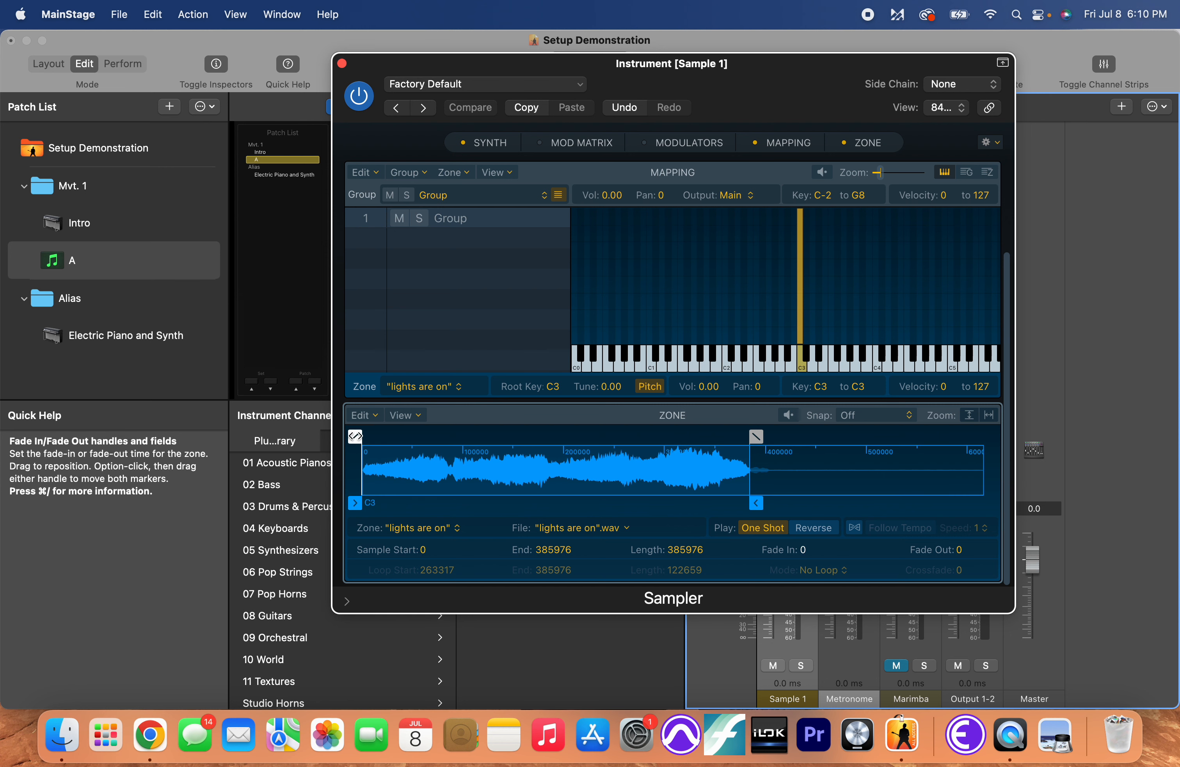
{"action": "mouse_move", "coordinate": [355, 436]}
{"action": "left_mouse_down"}
{"action": "mouse_move", "coordinate": [498, 442]}
{"action": "mouse_move", "coordinate": [337, 465]}
{"action": "left_mouse_up"}
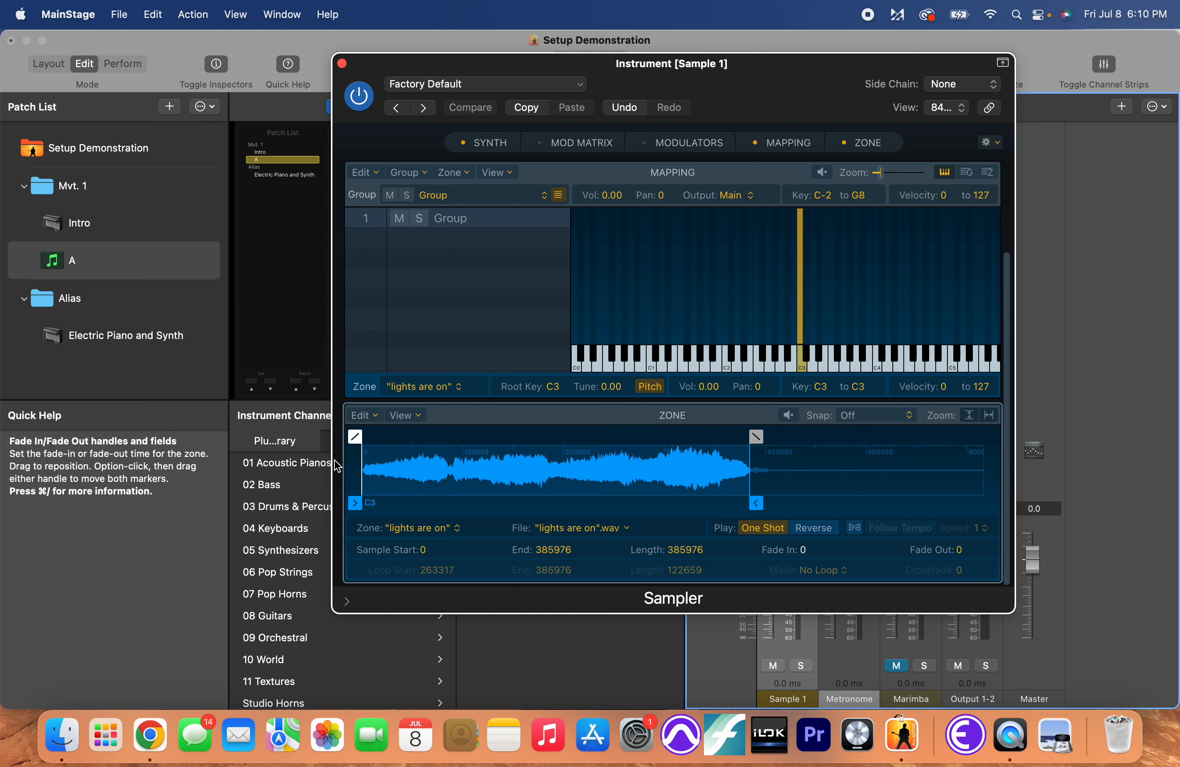
Add a fade-out of about 18971 at the sample's end, auditioning C3 while adjusting its length.
{"action": "mouse_move", "coordinate": [756, 438]}
{"action": "left_mouse_down"}
{"action": "mouse_move", "coordinate": [667, 441]}
{"action": "mouse_move", "coordinate": [714, 443]}
{"action": "left_mouse_up"}
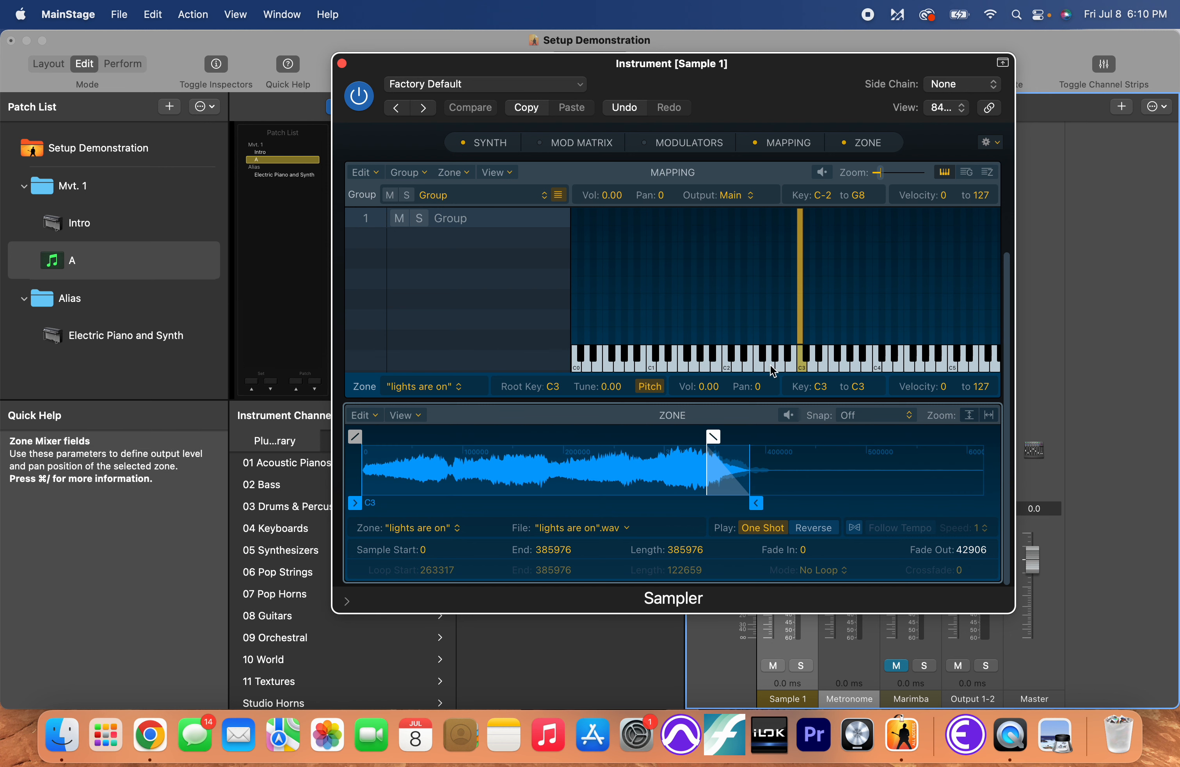
{"action": "left_click", "coordinate": [803, 370]}
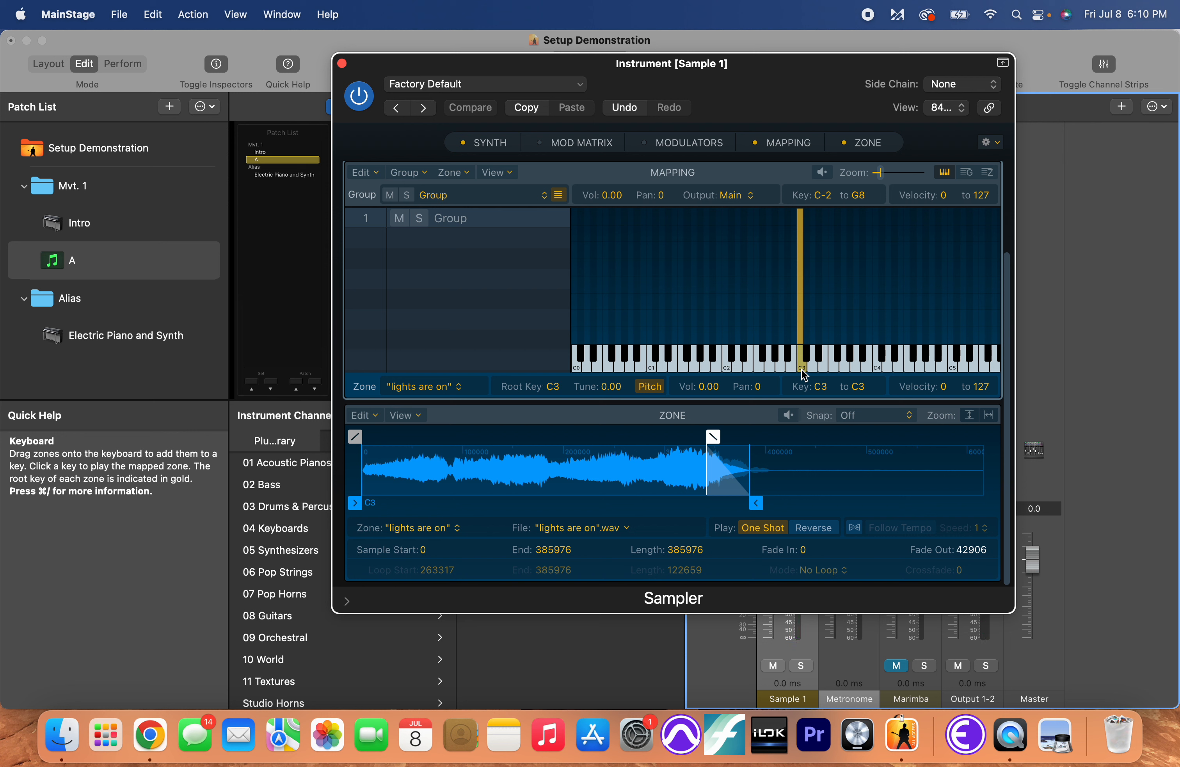
{"action": "left_click_drag", "start_coordinate": [714, 436], "coordinate": [737, 436]}
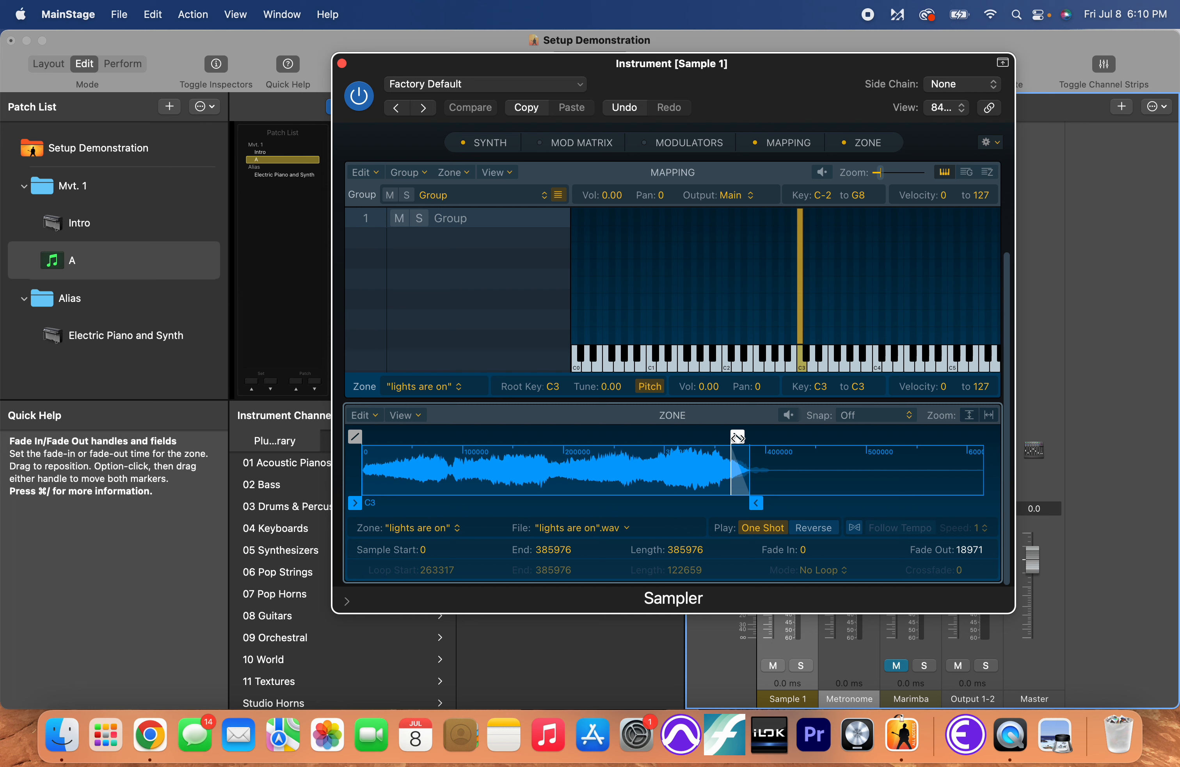
Turn off pitch tracking for the zone, widen its key range to A#2 to D3, and audition it.
{"action": "left_click", "coordinate": [655, 389]}
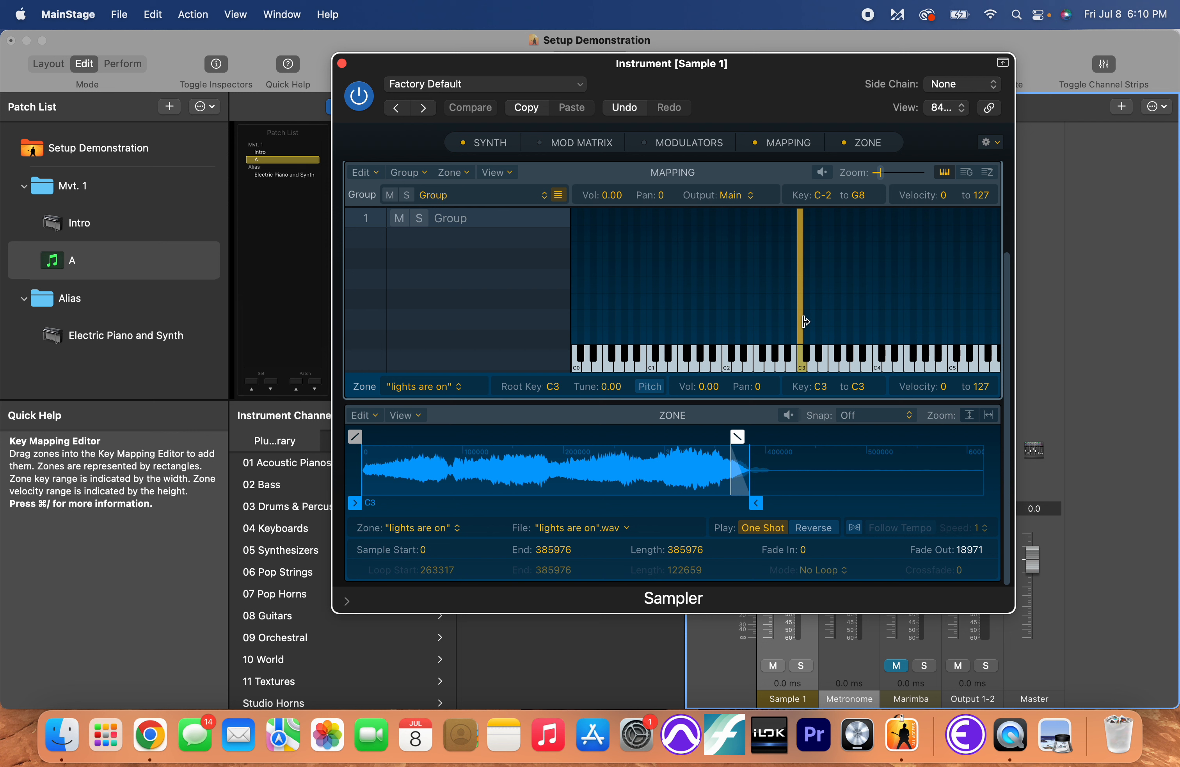
{"action": "left_click_drag", "start_coordinate": [806, 321], "coordinate": [782, 316]}
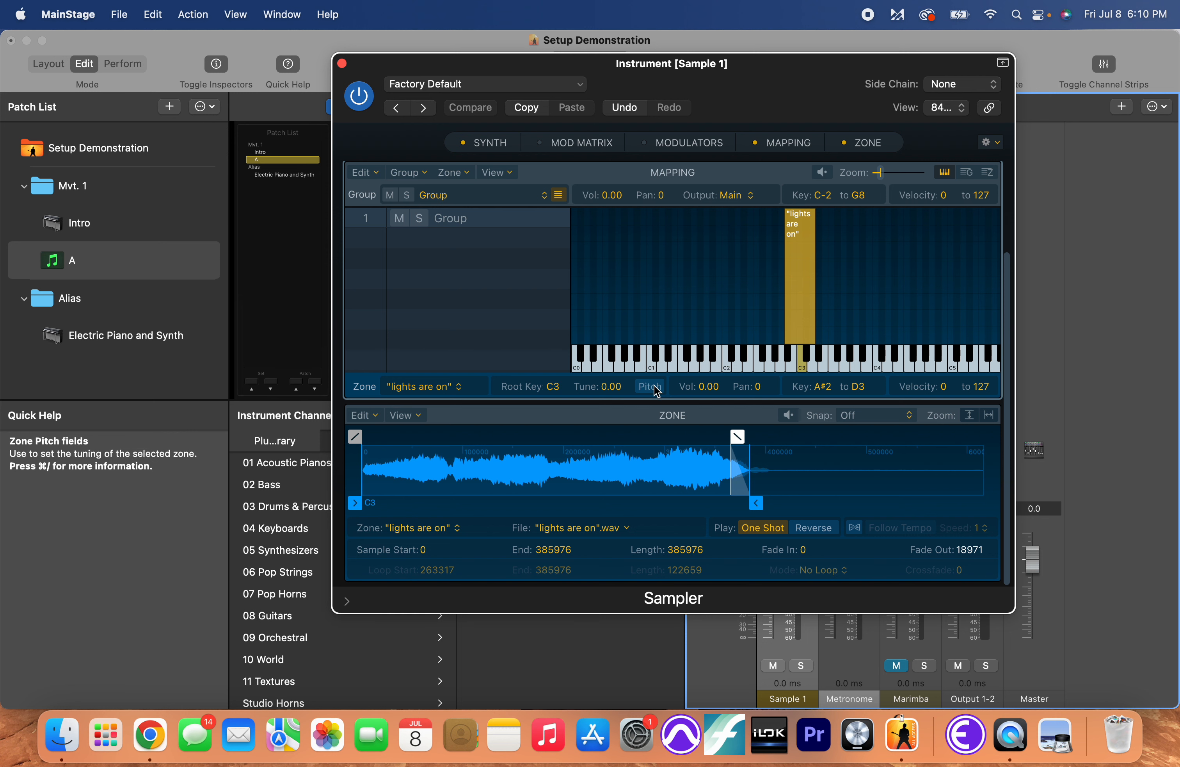
{"action": "left_click", "coordinate": [802, 370]}
{"action": "left_click", "coordinate": [802, 369]}
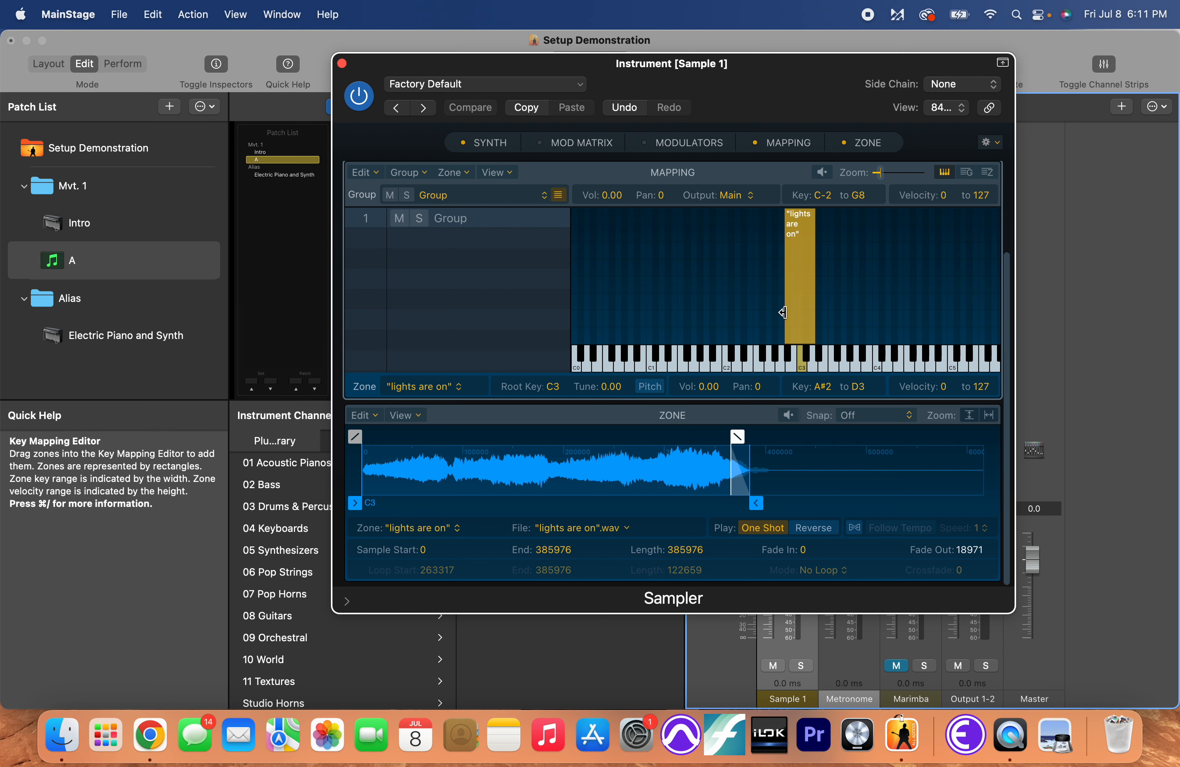
Narrow the "lights are on" zone's key range back to C3 only, and audition C3 on the lower workspace keyboard.
{"action": "left_click_drag", "start_coordinate": [785, 312], "coordinate": [799, 311]}
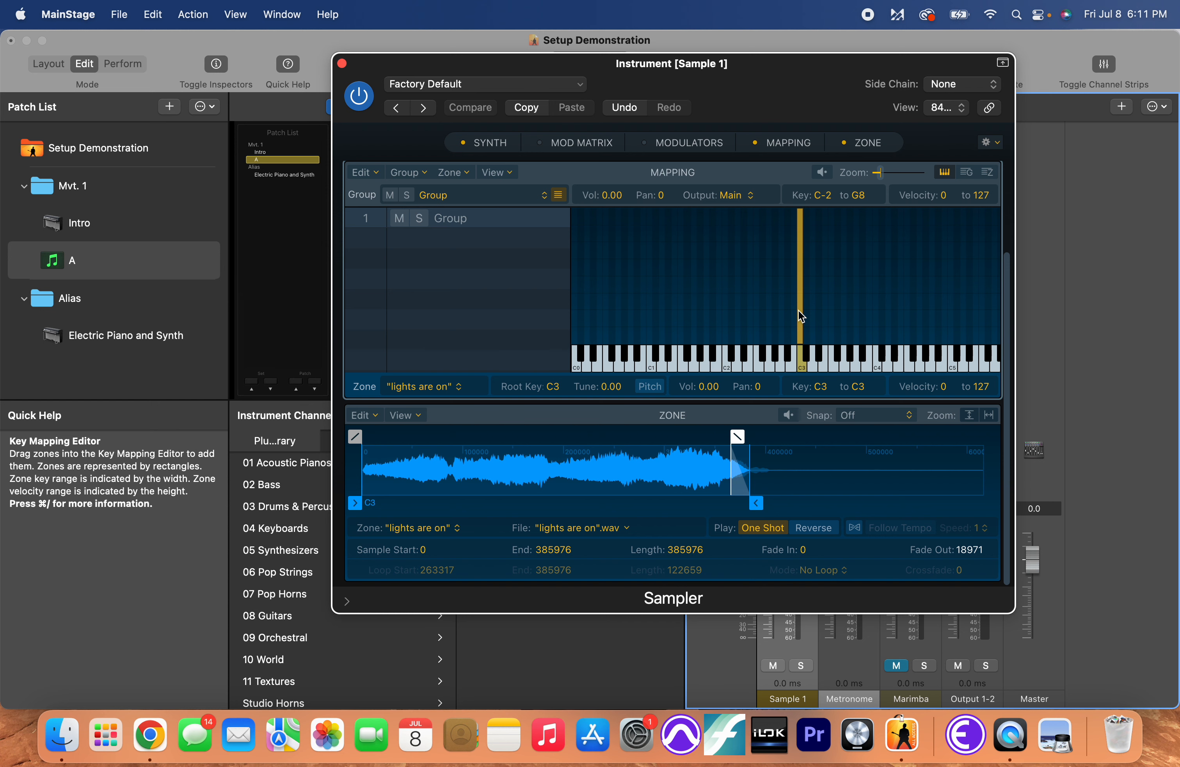
{"action": "left_click", "coordinate": [343, 64]}
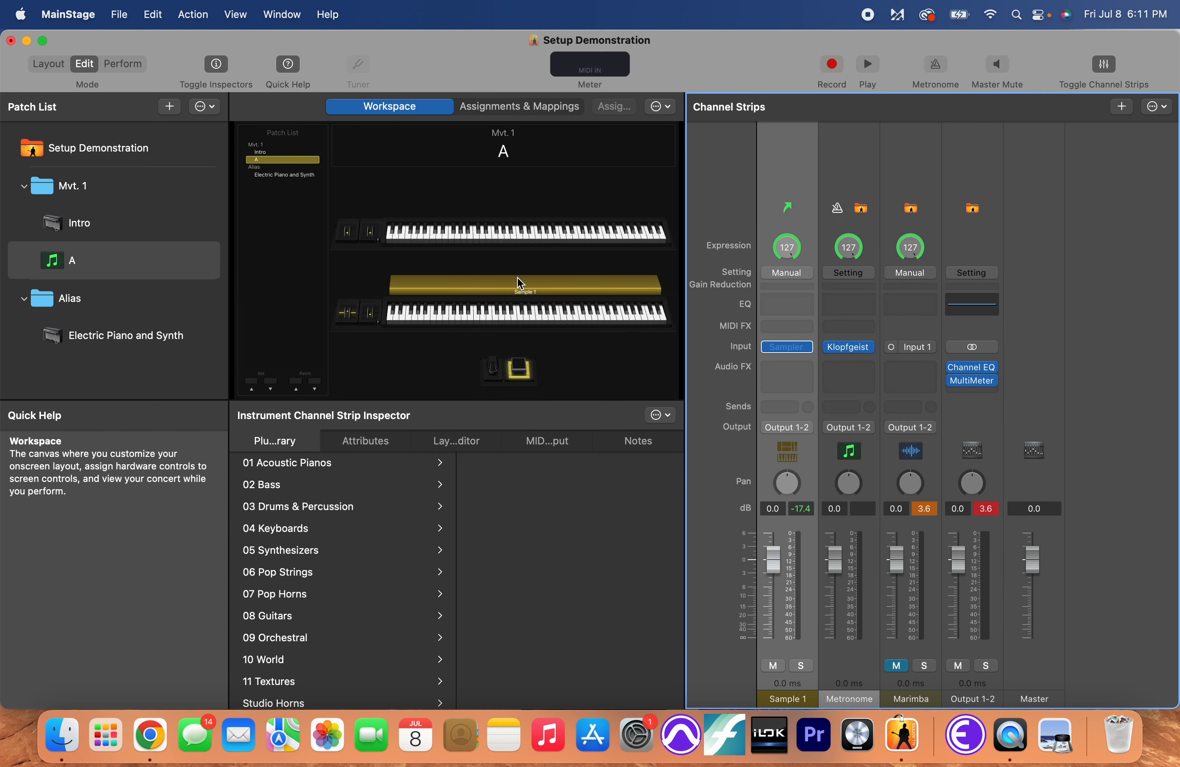
{"action": "left_click", "coordinate": [520, 316]}
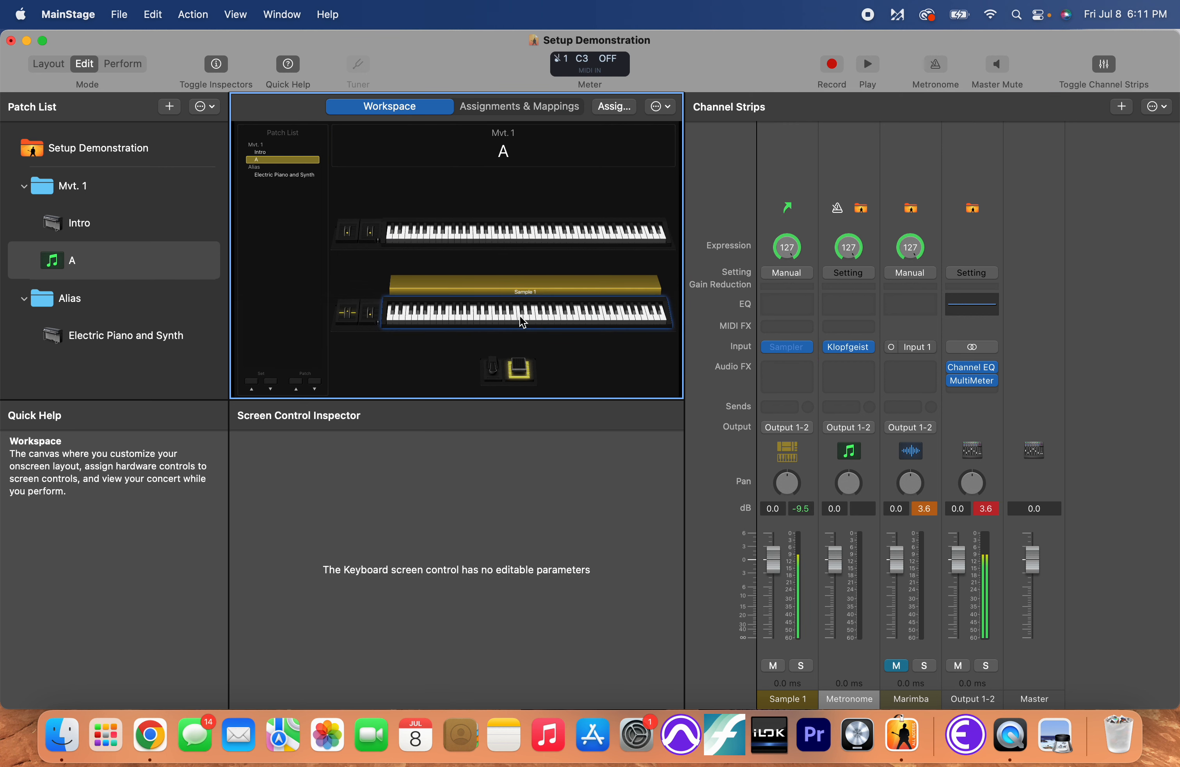
{"action": "mouse_move", "coordinate": [791, 353]}
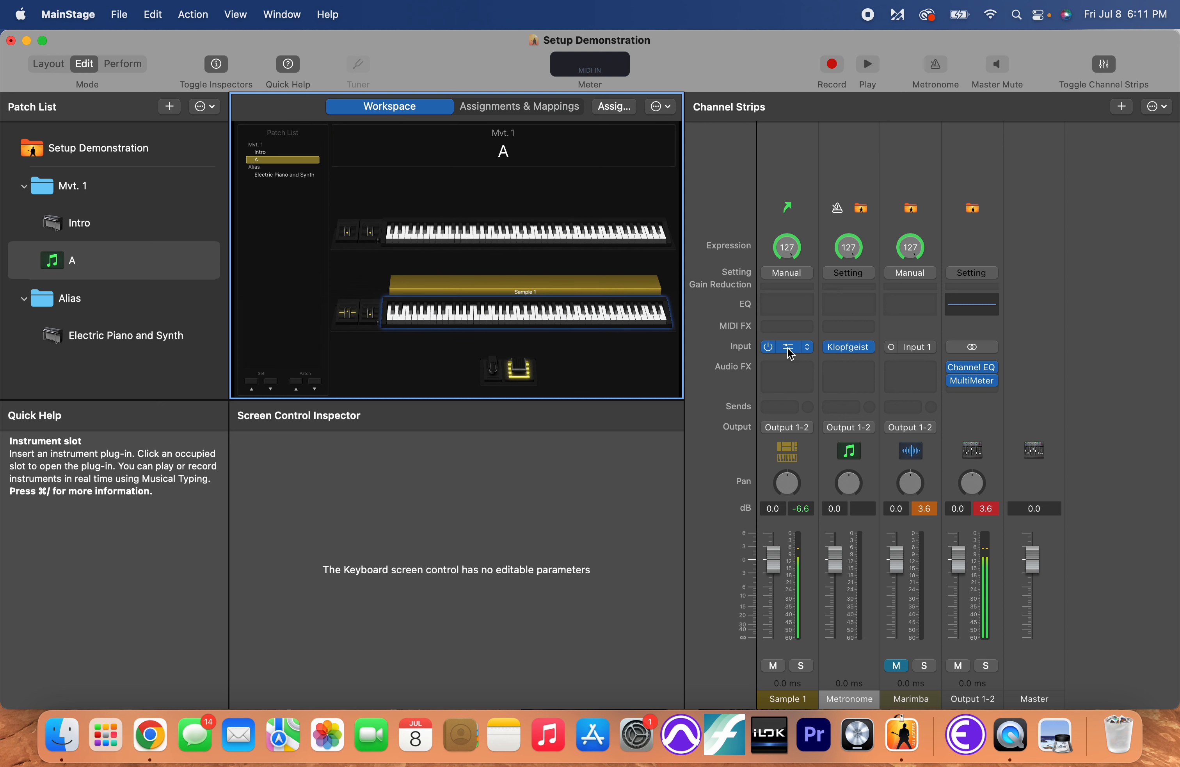
Open the Layer Editor for the Sample 1 channel strip and lower its high key to F#8.
{"action": "left_click", "coordinate": [795, 176]}
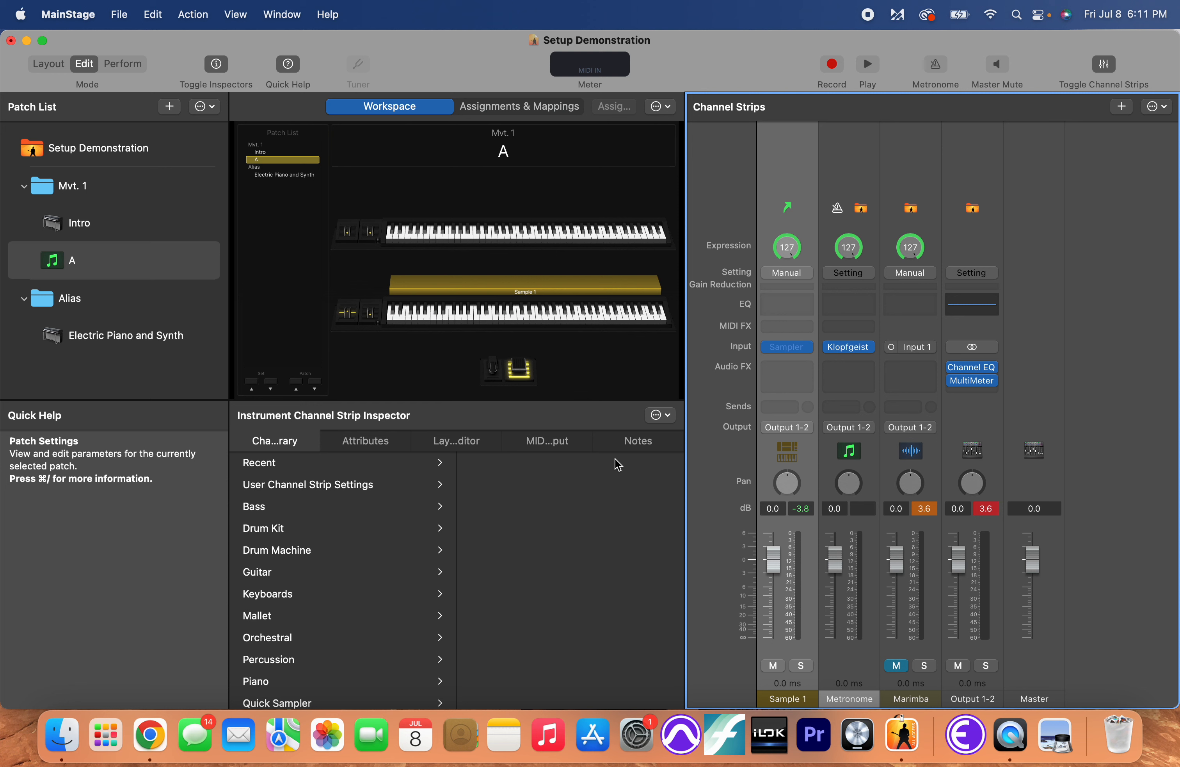
{"action": "left_click", "coordinate": [466, 445]}
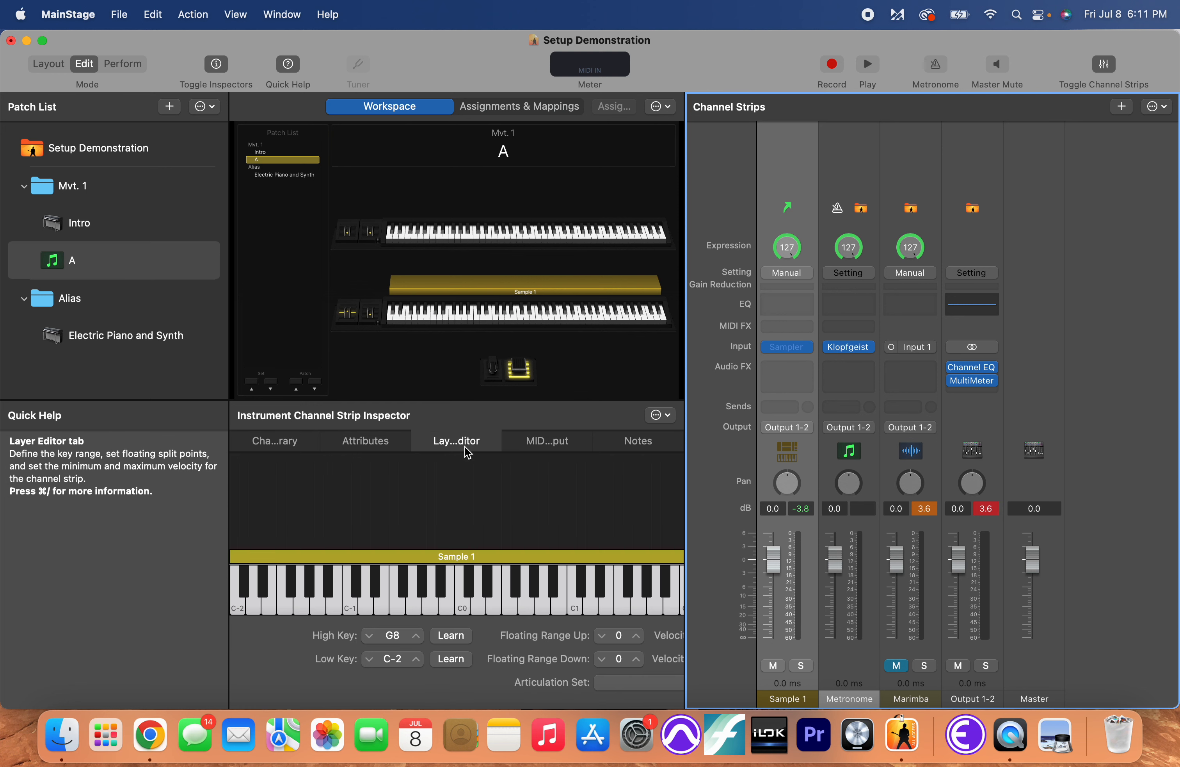
{"action": "left_click", "coordinate": [373, 637]}
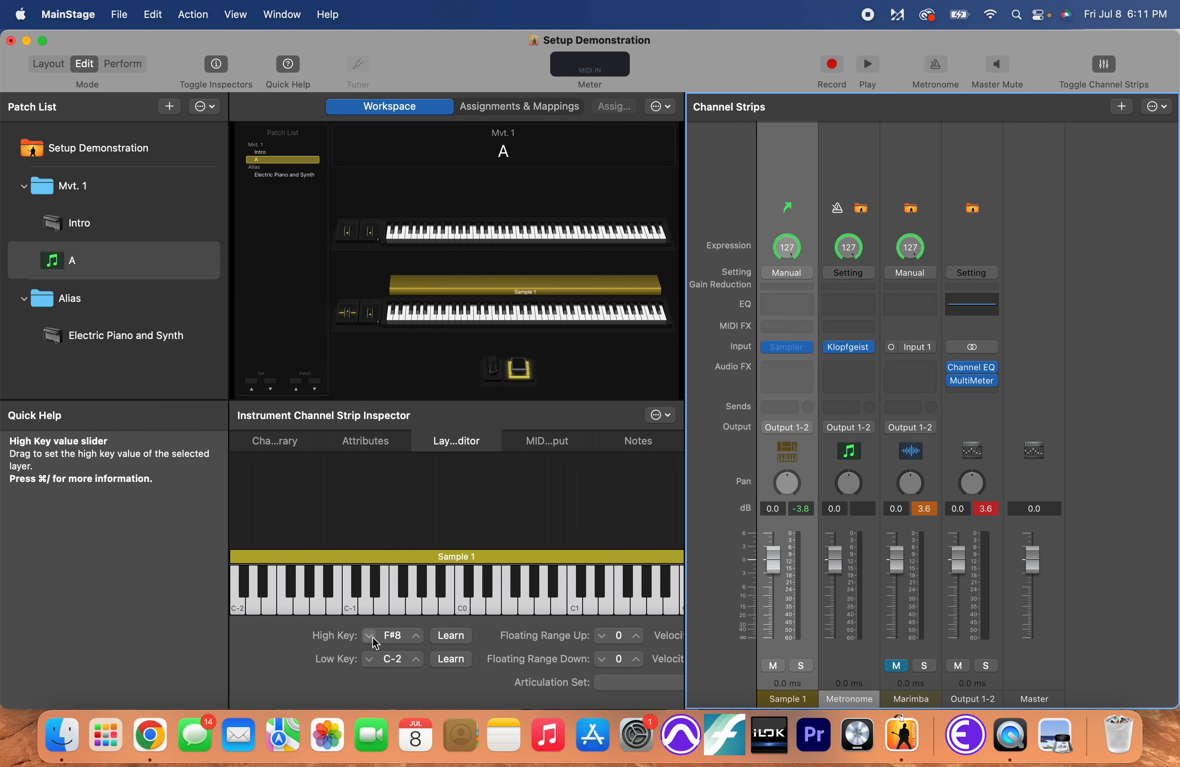
{"action": "left_click", "coordinate": [525, 317]}
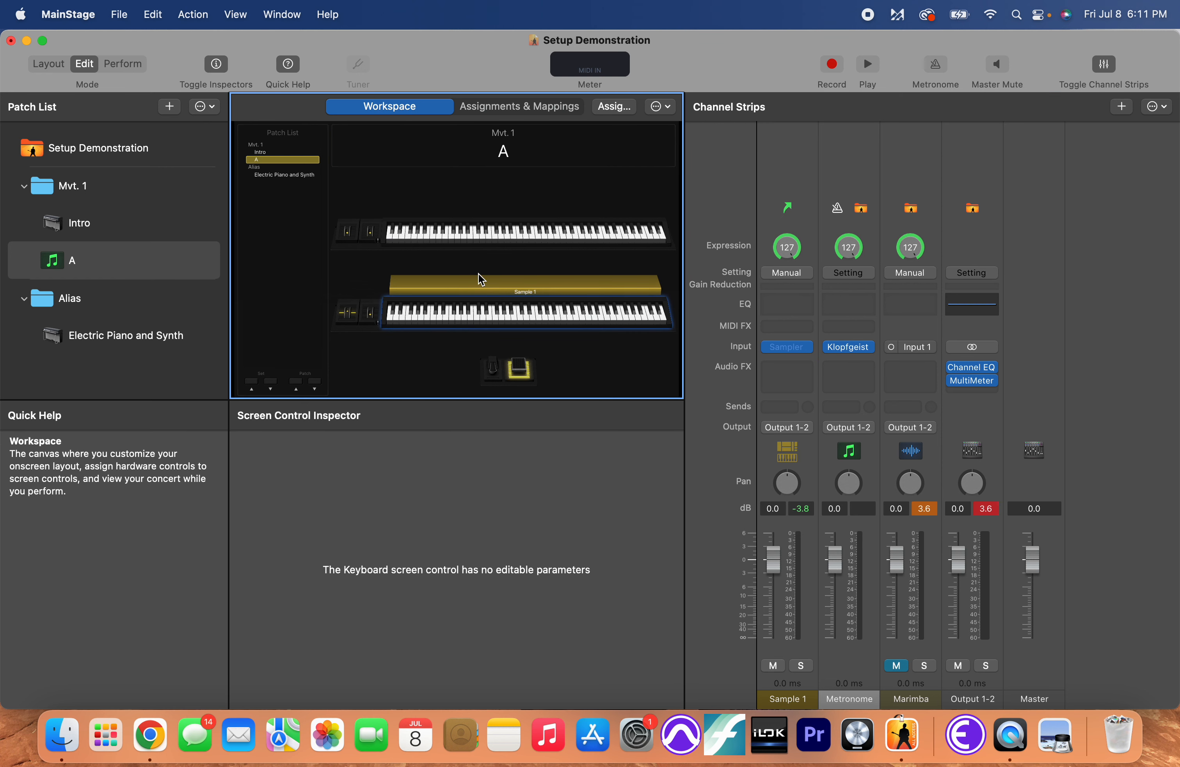
{"action": "left_click", "coordinate": [799, 150]}
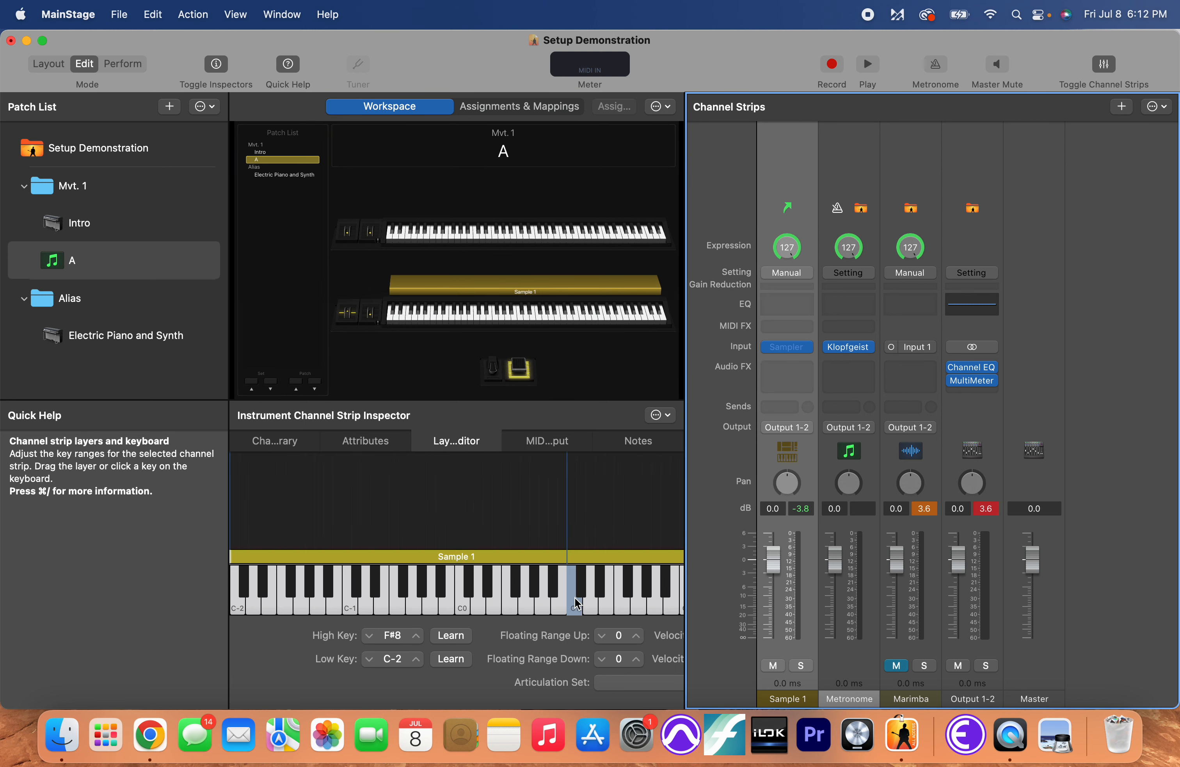
Try learning Sample 1's low key as C#3 and B2 on the layer keyboard, and shift the whole layer to E1–A6.
{"action": "scroll", "coordinate": [574, 597], "scroll_direction": "right", "scroll_amount": 10}
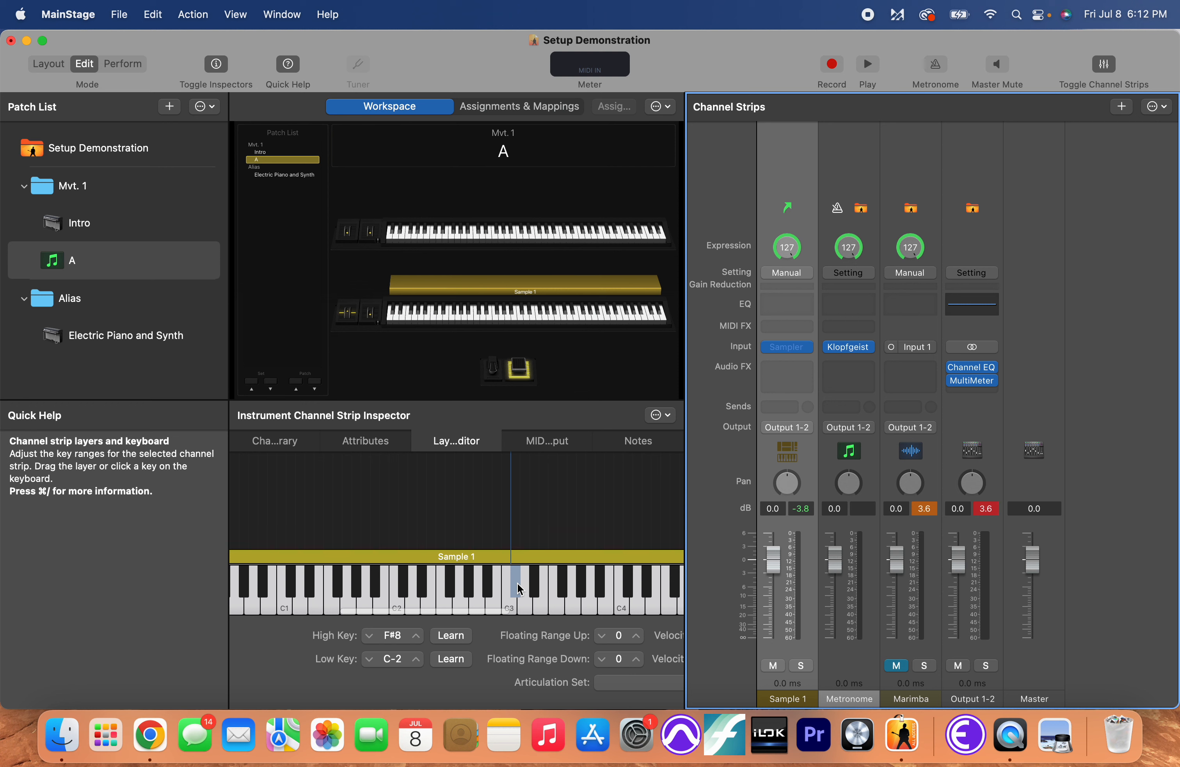
{"action": "left_click", "coordinate": [463, 638]}
{"action": "left_click", "coordinate": [516, 587]}
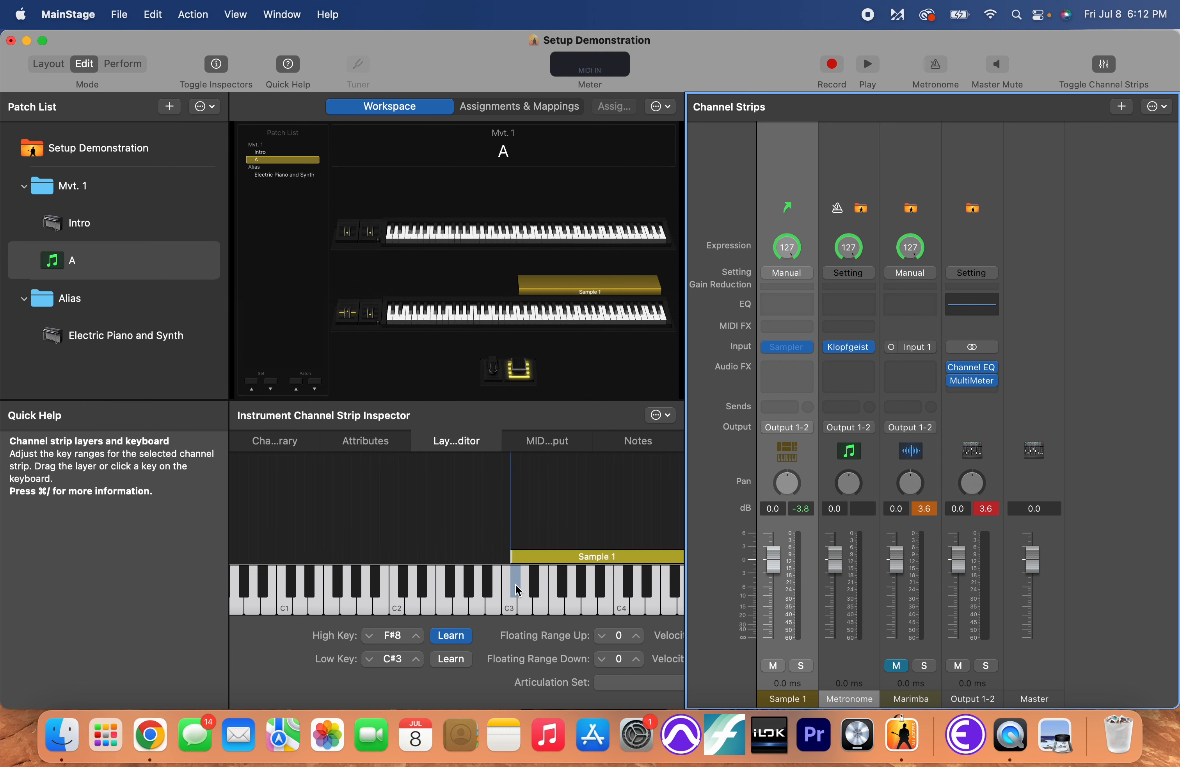
{"action": "left_click", "coordinate": [450, 658]}
{"action": "left_click", "coordinate": [495, 592]}
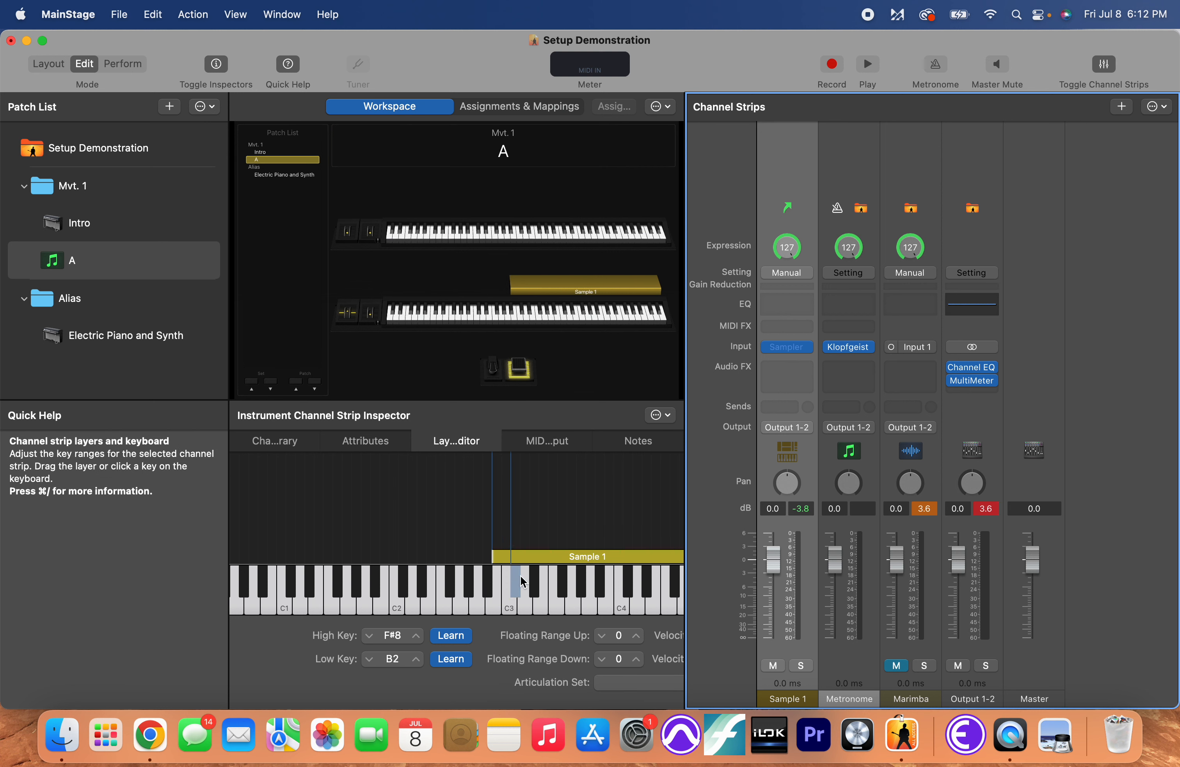
{"action": "left_click", "coordinate": [451, 658]}
{"action": "left_click", "coordinate": [516, 585]}
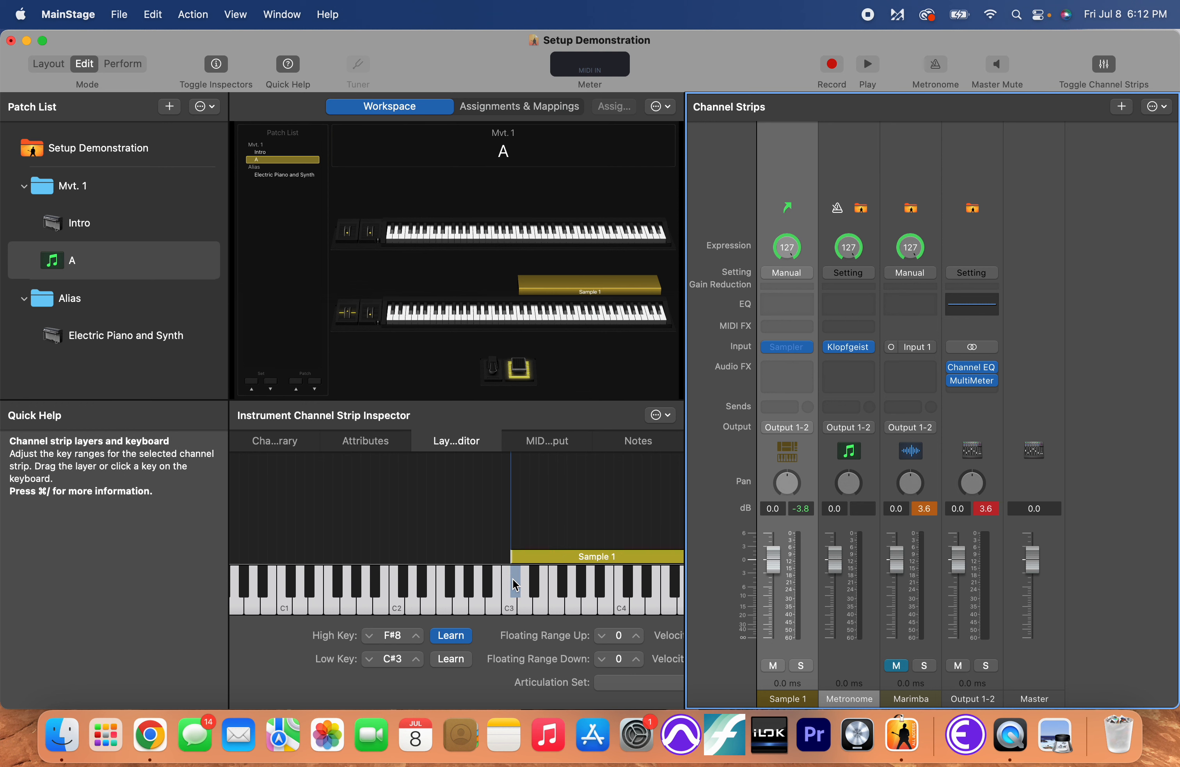
{"action": "left_click_drag", "start_coordinate": [539, 557], "coordinate": [340, 557]}
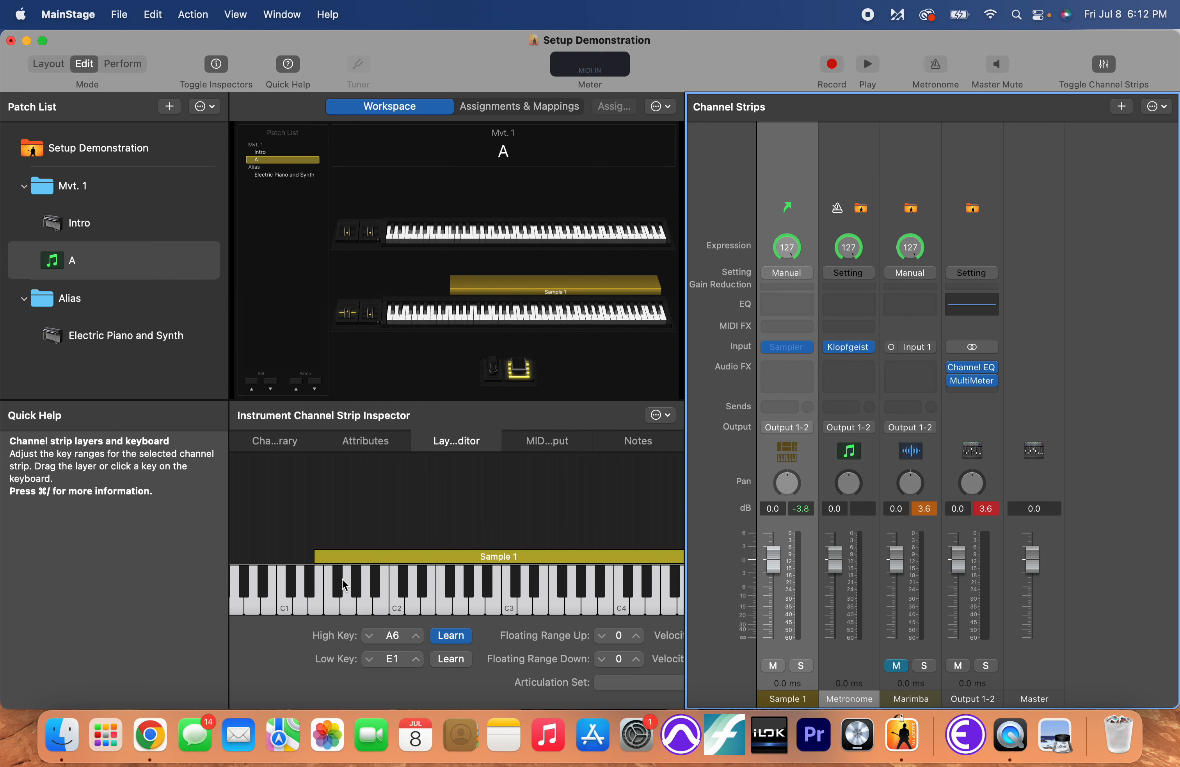
Learn C3 as Sample 1's low key, then tighten the layer's key range to B2 through C#3.
{"action": "left_click", "coordinate": [450, 662]}
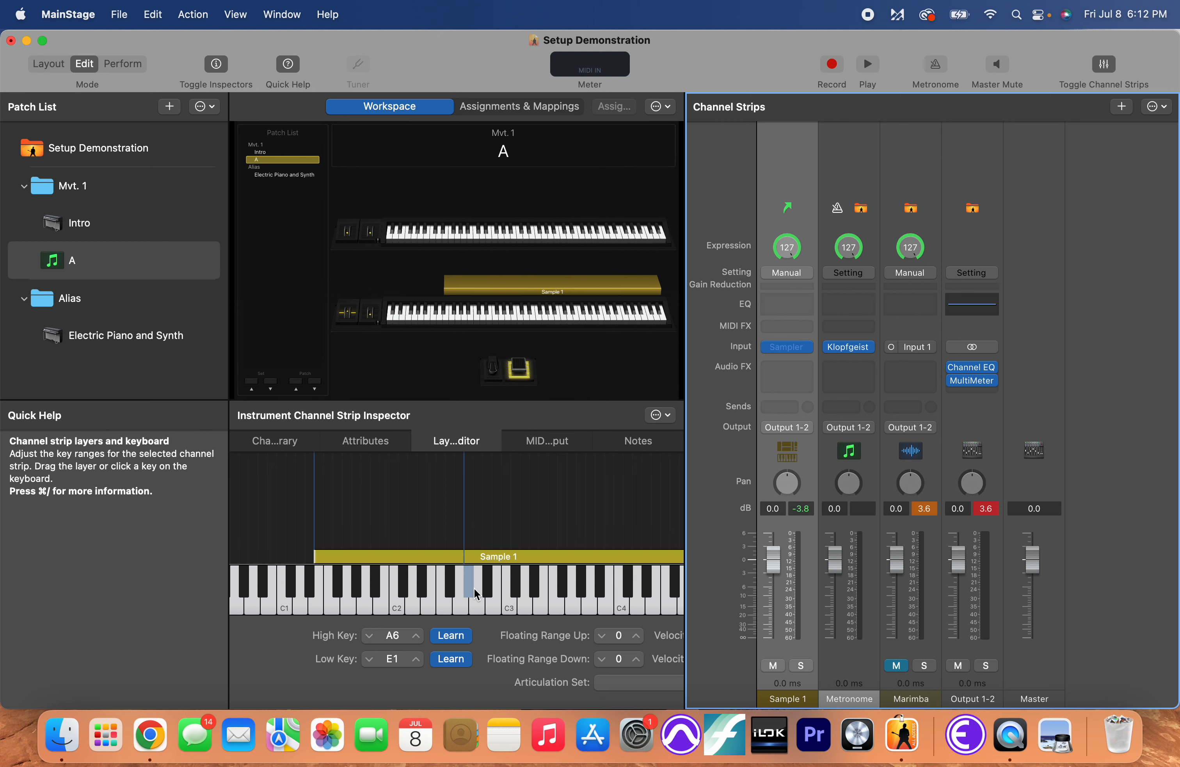
{"action": "left_click", "coordinate": [508, 598]}
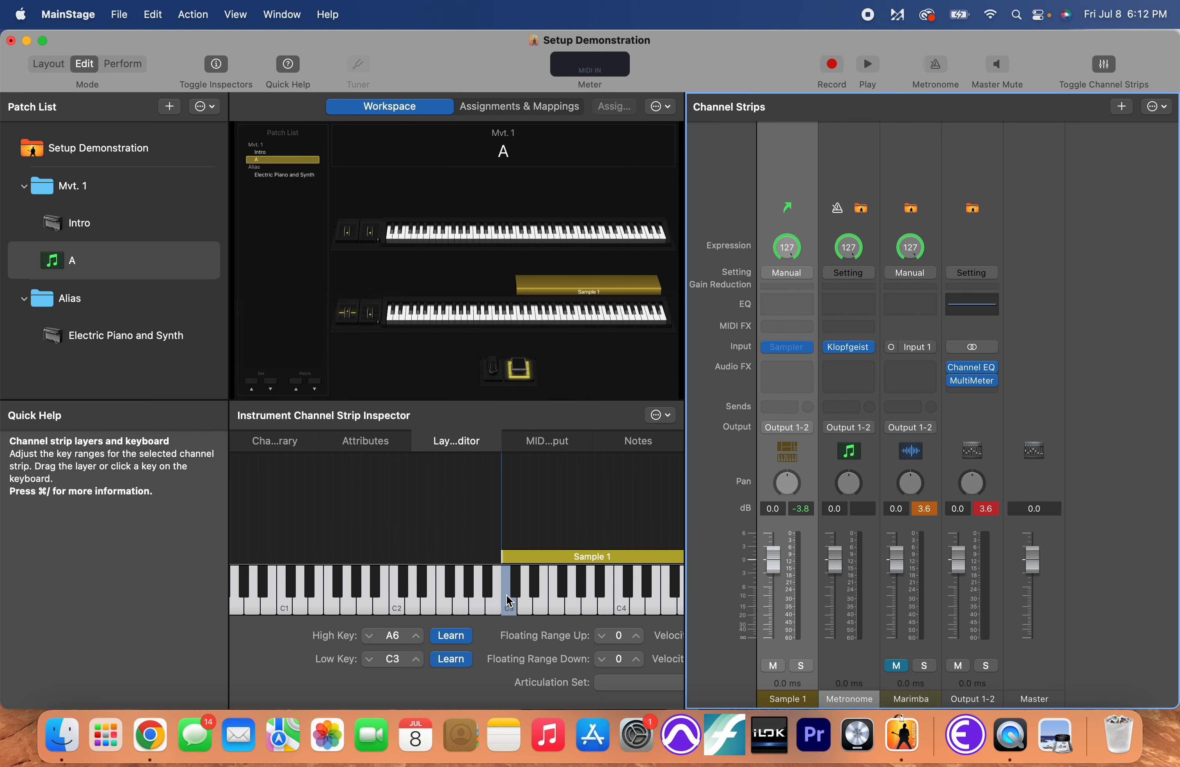
{"action": "left_click", "coordinate": [446, 638]}
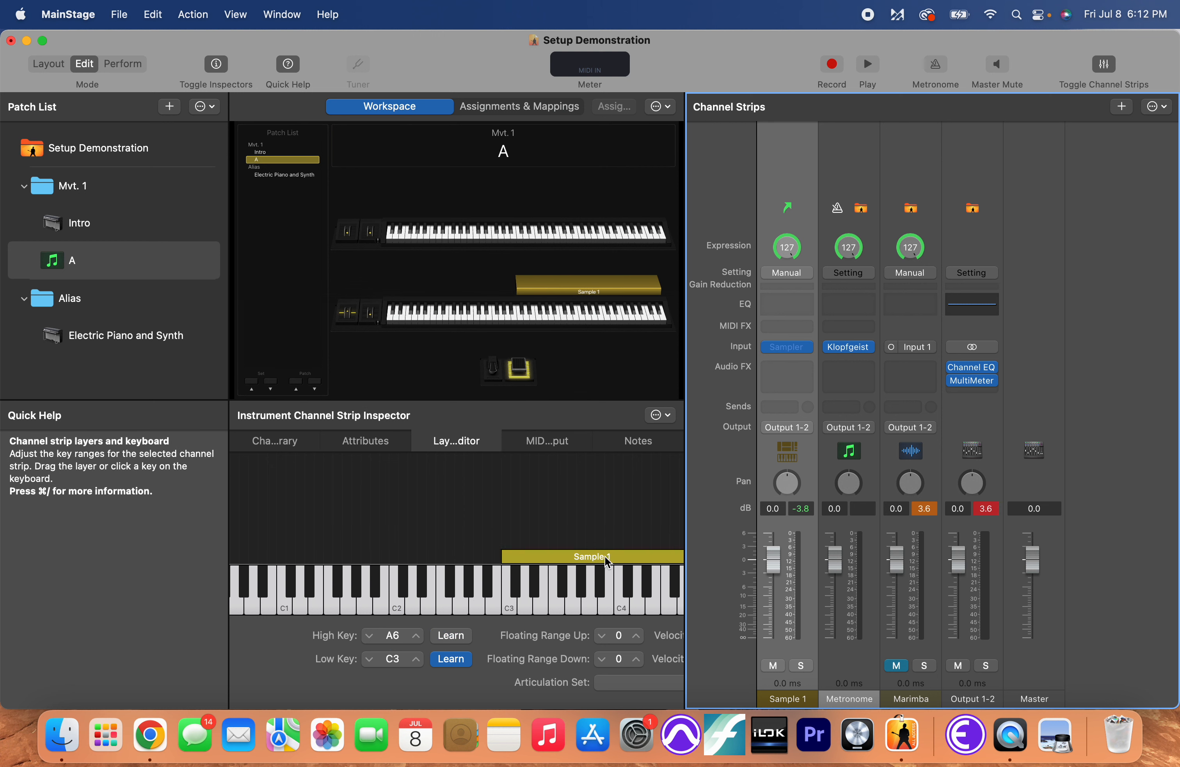
{"action": "left_click_drag", "start_coordinate": [393, 636], "coordinate": [386, 736]}
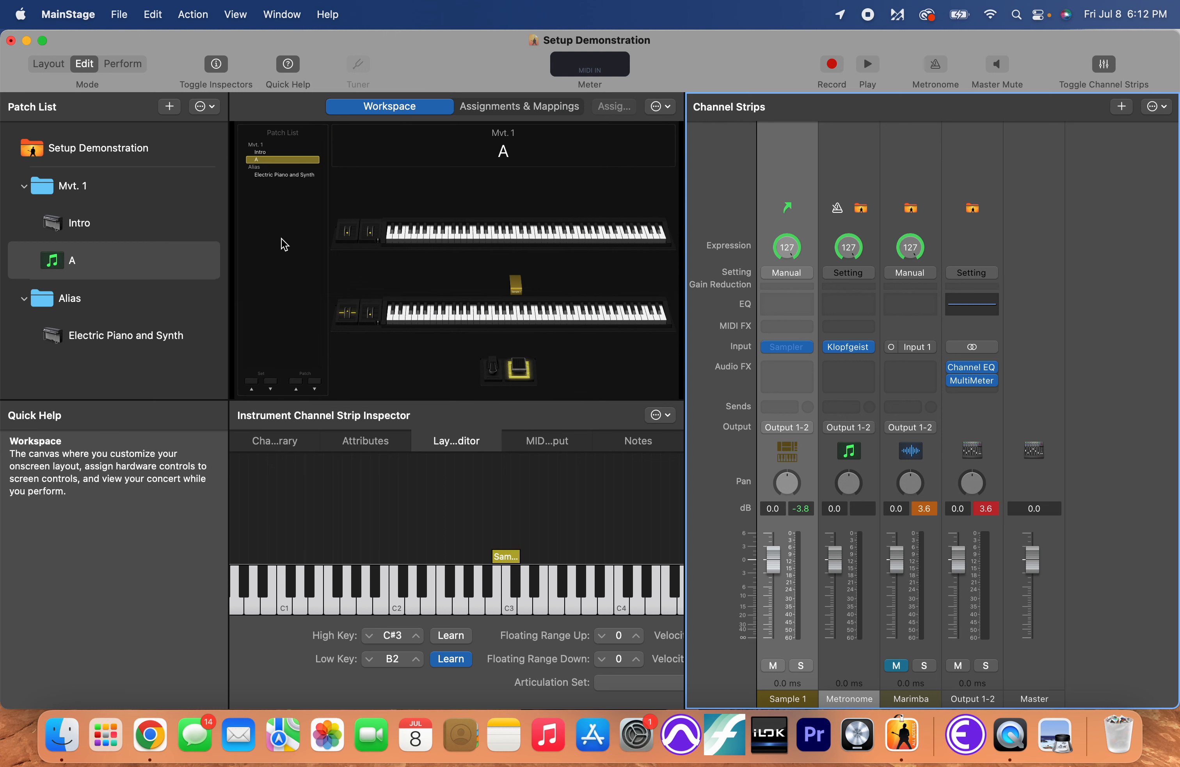
Audition C3 and keys outside the Sample 1 layer in Perform mode, and return to Edit mode.
{"action": "left_click", "coordinate": [125, 68]}
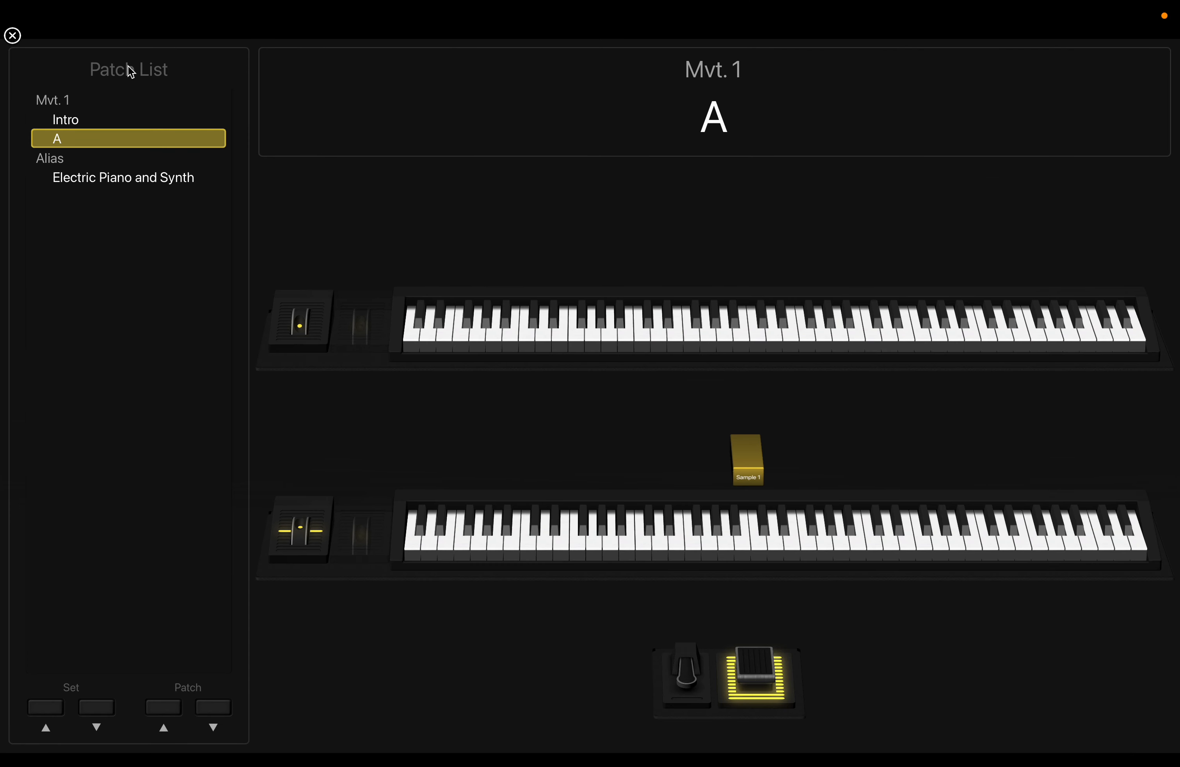
{"action": "left_click", "coordinate": [756, 537]}
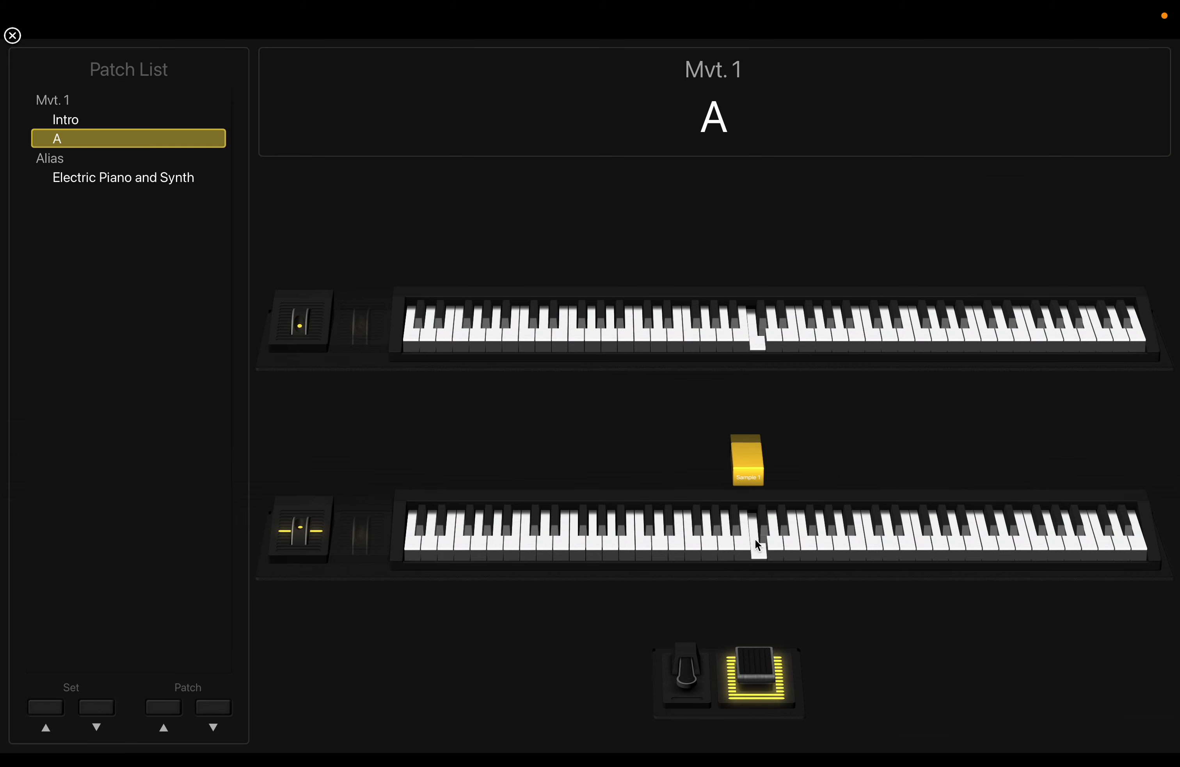
{"action": "left_click_drag", "start_coordinate": [706, 544], "coordinate": [612, 547]}
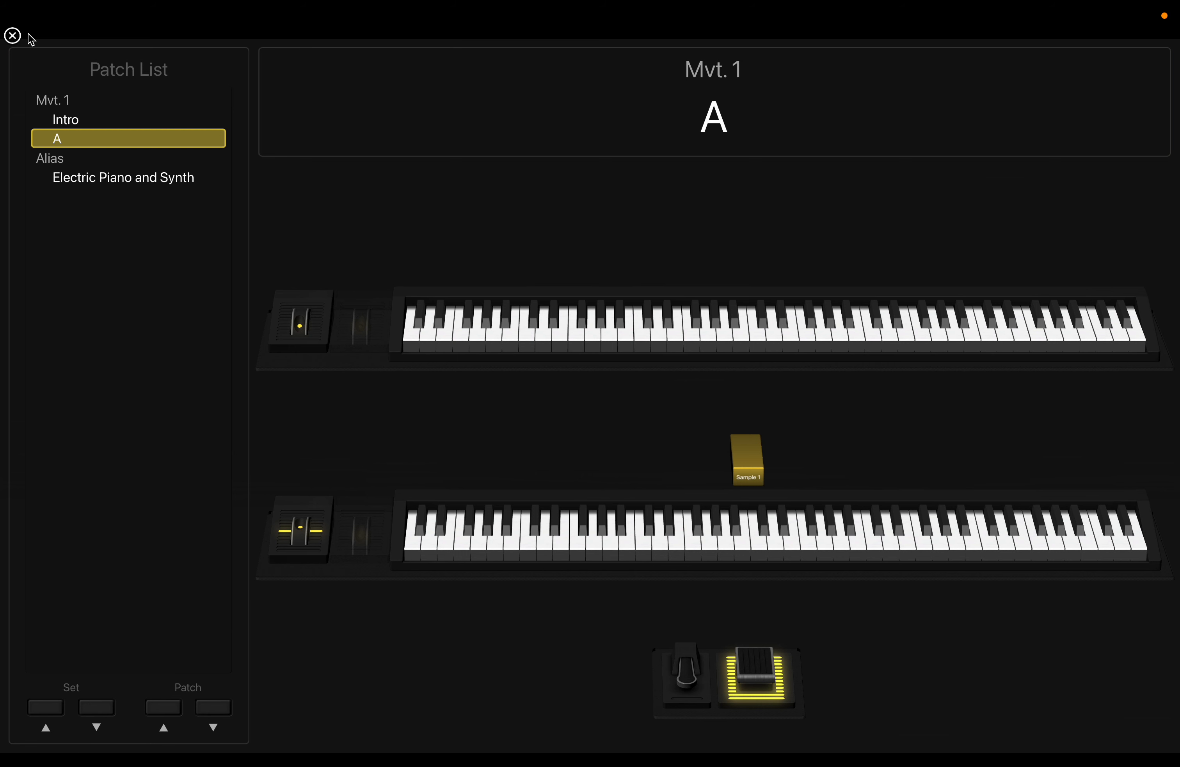
{"action": "left_click", "coordinate": [13, 36]}
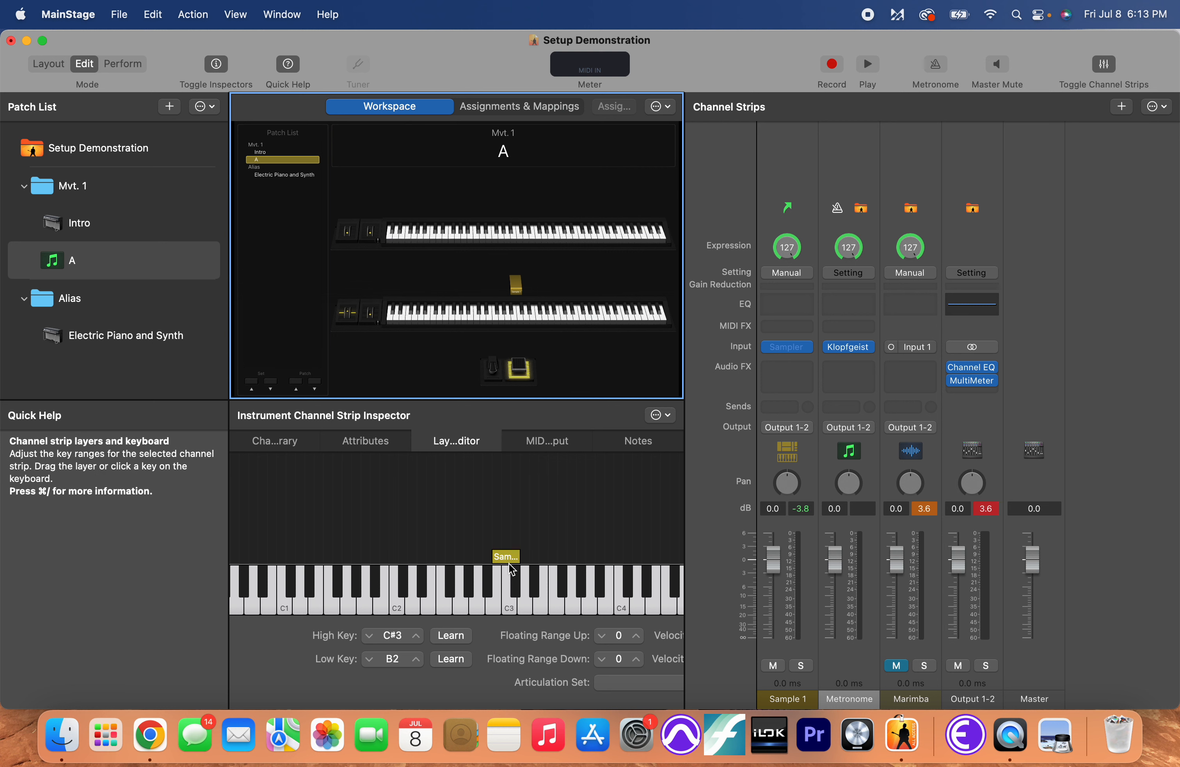
Resize Sample 1's layer so that both its low and high keys are C3.
{"action": "left_click_drag", "start_coordinate": [512, 561], "coordinate": [623, 562]}
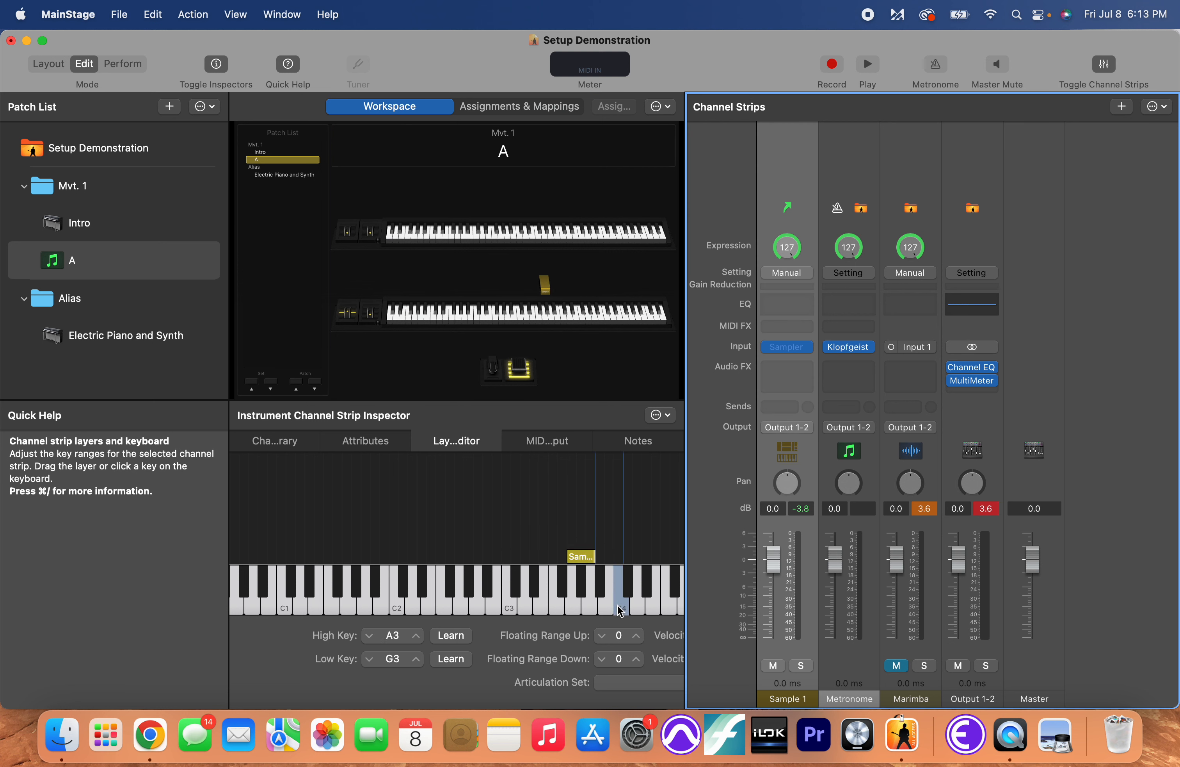
{"action": "left_click", "coordinate": [515, 610]}
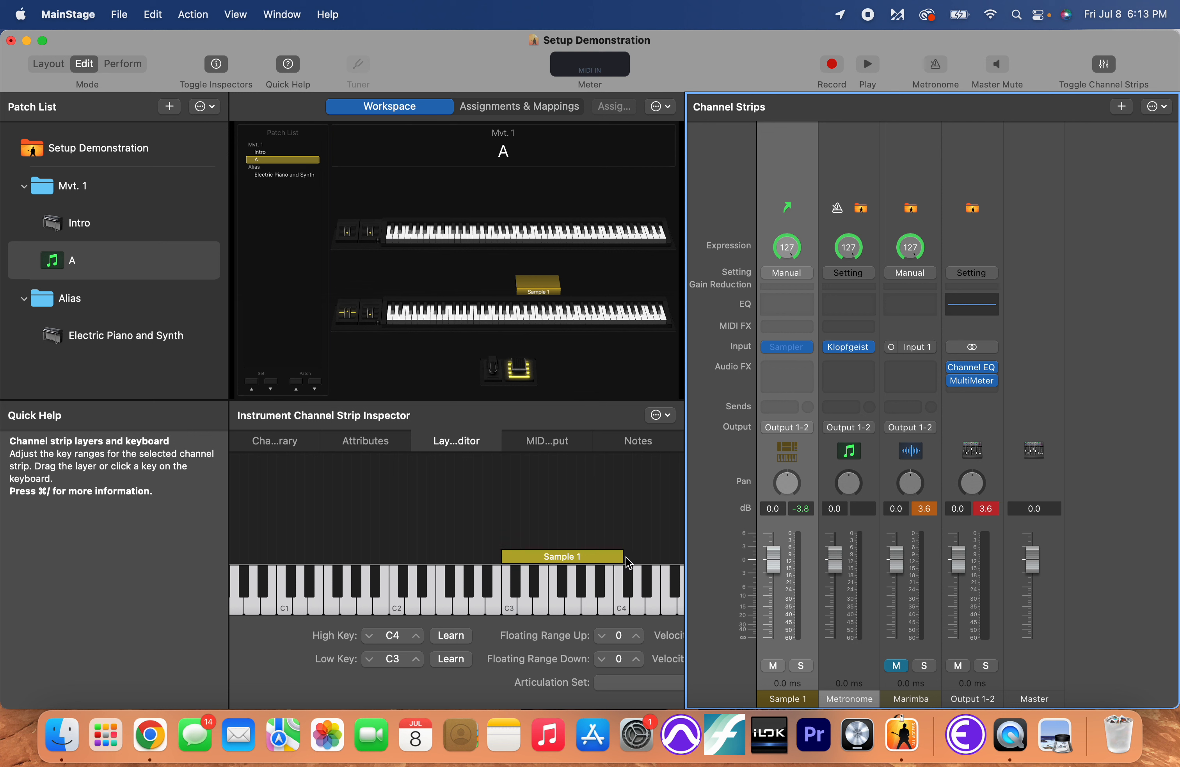
{"action": "left_click_drag", "start_coordinate": [623, 556], "coordinate": [508, 557]}
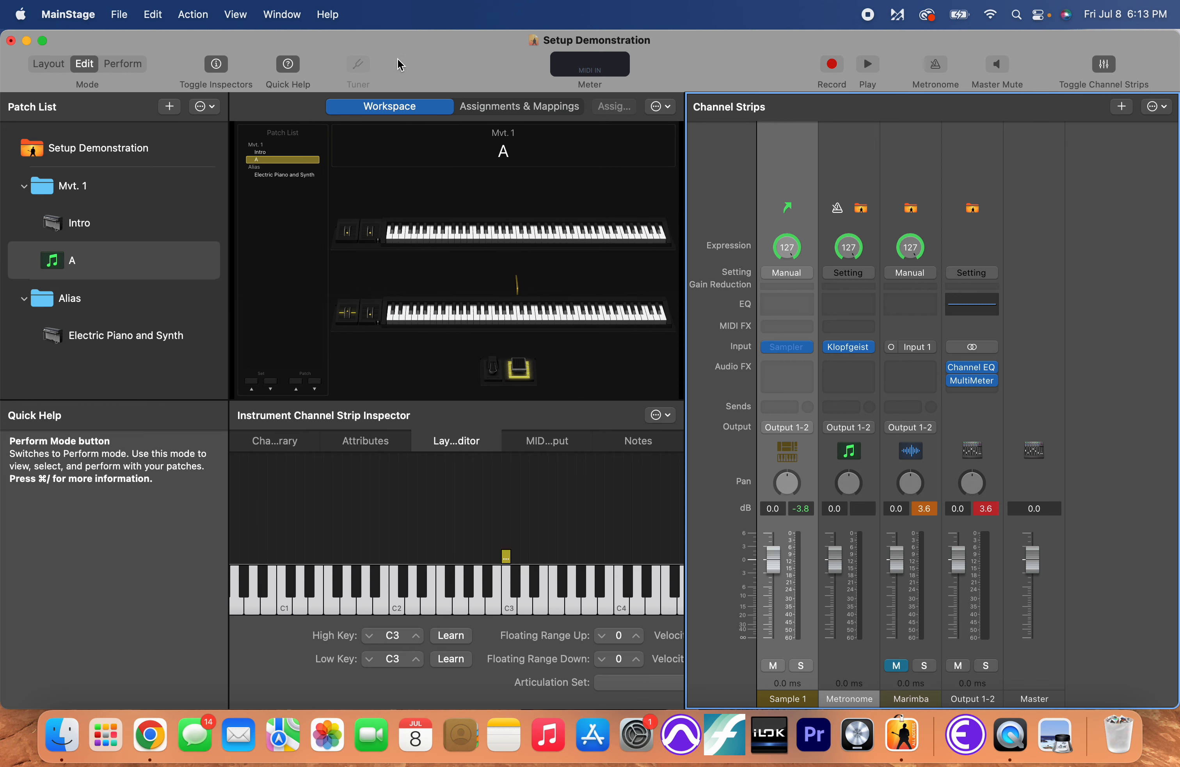
Switch to Perform mode and select the Intro, A, and Electric Piano and Synth patches to compare their layers.
{"action": "left_click", "coordinate": [122, 64]}
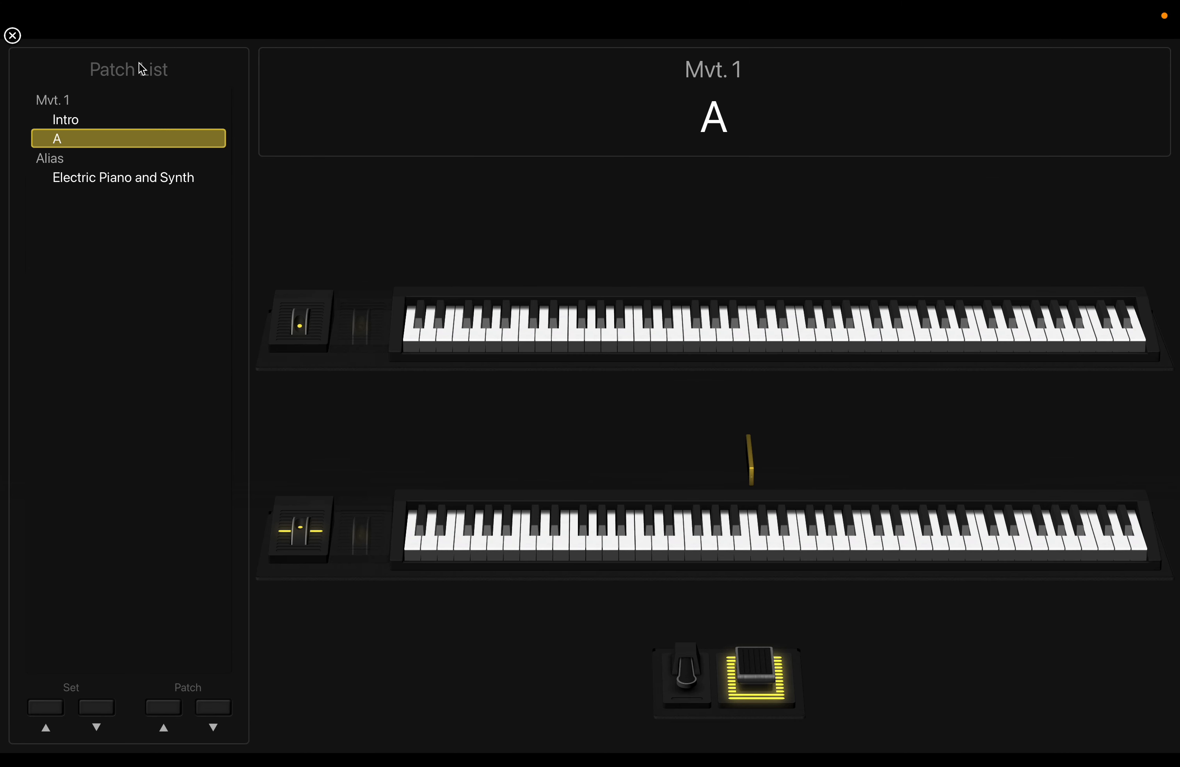
{"action": "left_click", "coordinate": [63, 126]}
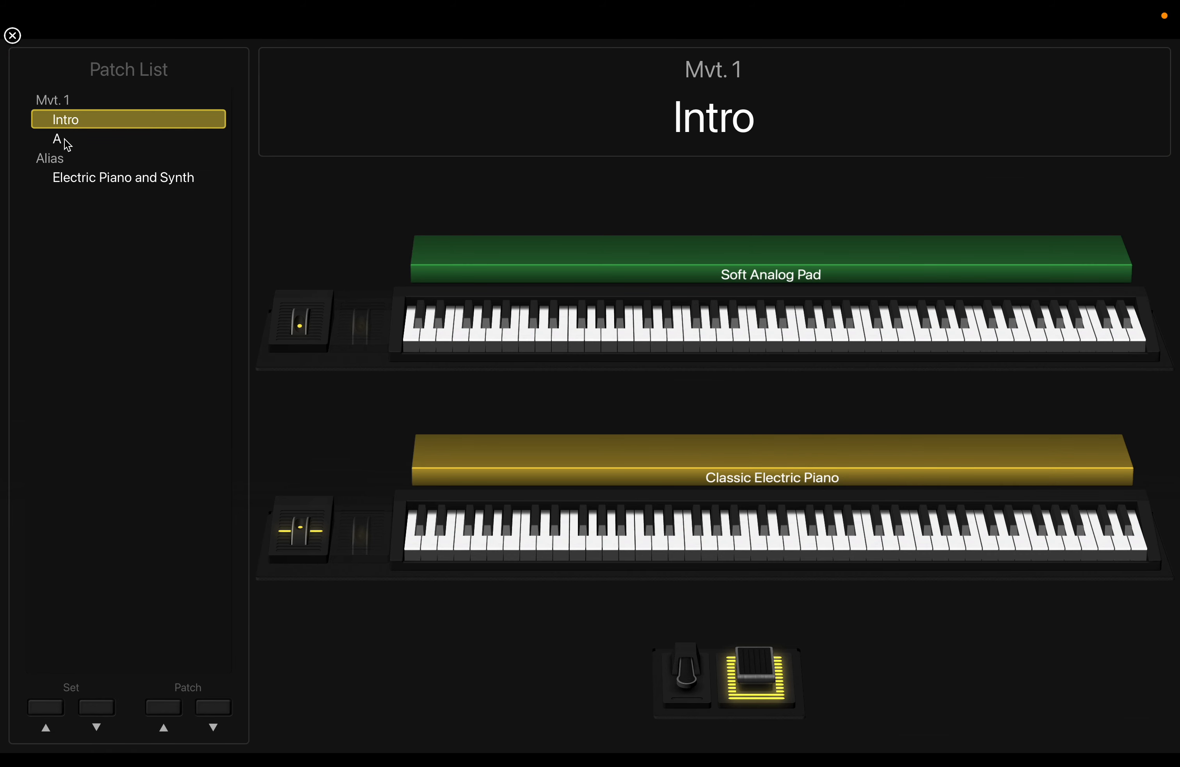
{"action": "left_click", "coordinate": [69, 145]}
{"action": "left_click", "coordinate": [107, 188]}
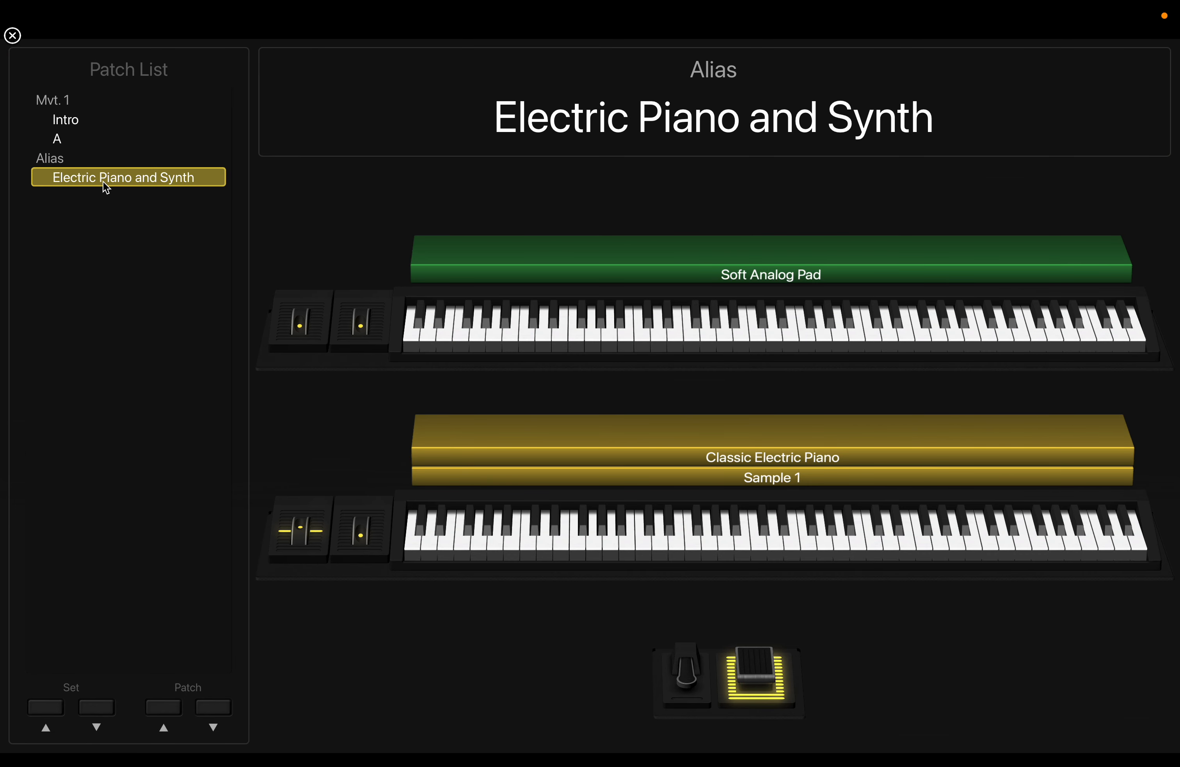
{"action": "left_click", "coordinate": [63, 114]}
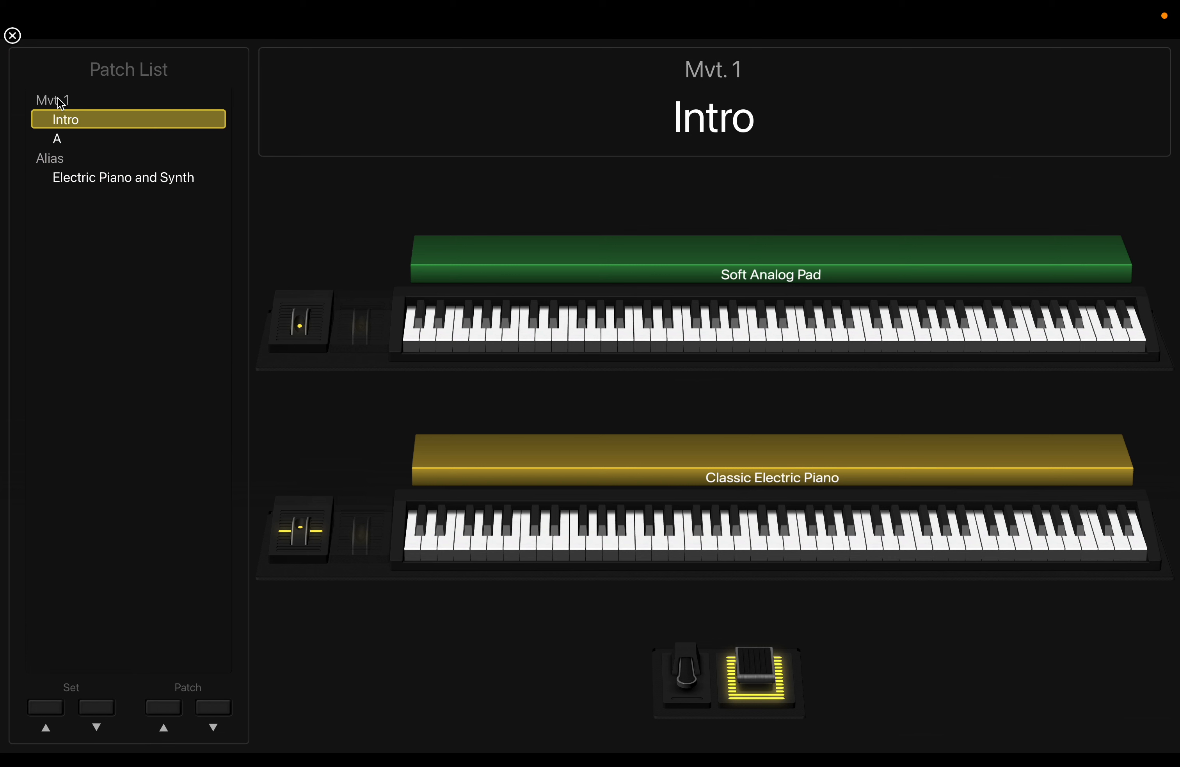
{"action": "left_click", "coordinate": [59, 160]}
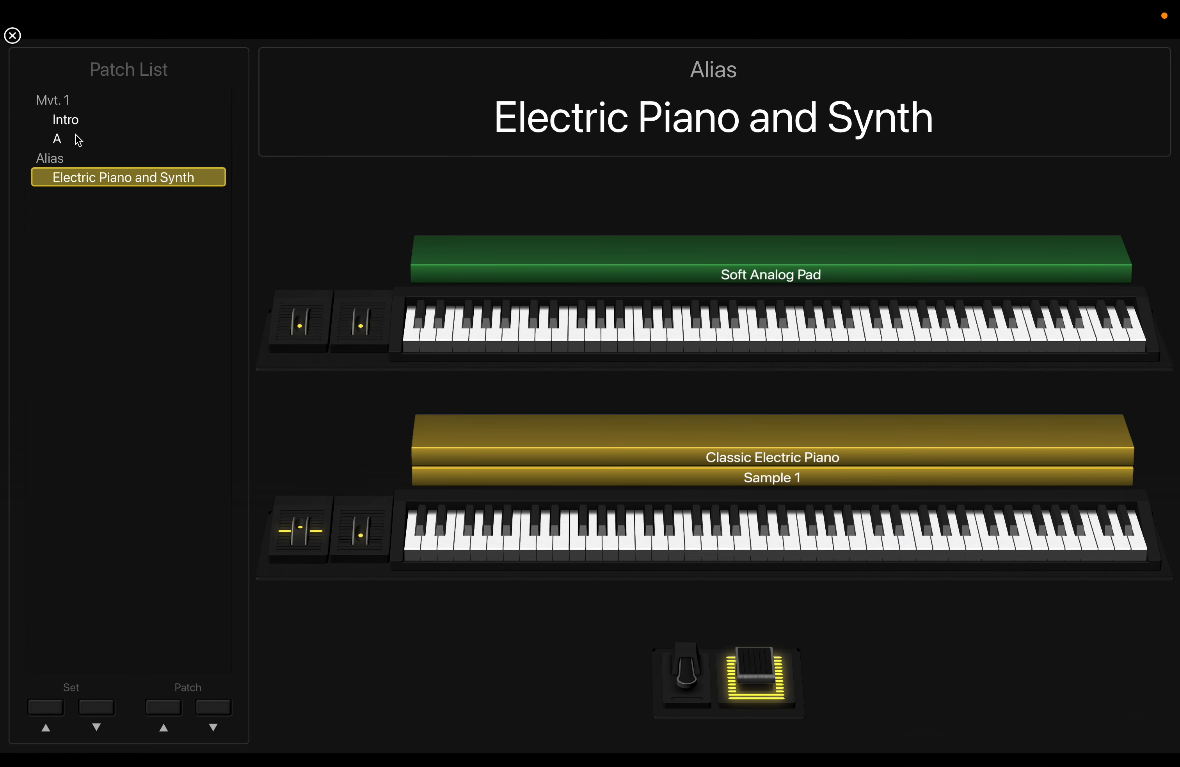
Step up and down through the patch list one patch at a time, ending on Intro.
{"action": "key", "text": "Up"}
{"action": "key", "text": "Up"}
{"action": "key", "text": "Up"}
{"action": "key", "text": "Down"}
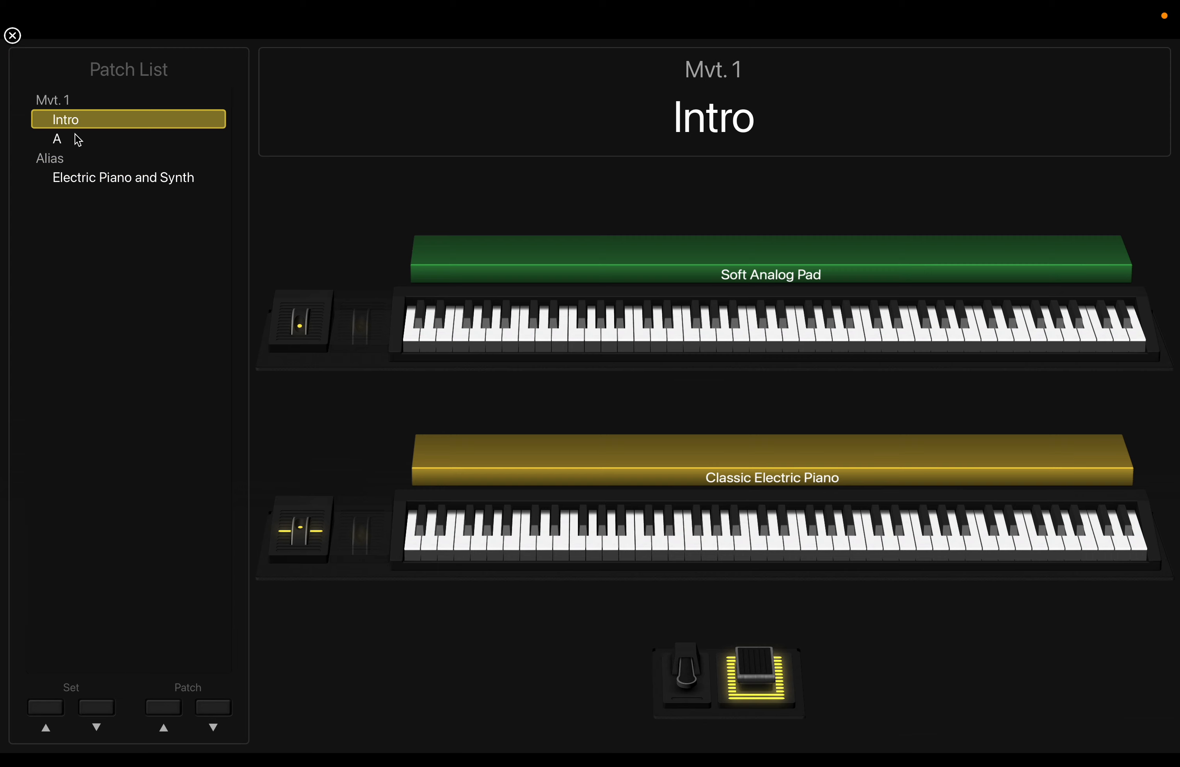
{"action": "key", "text": "Down"}
{"action": "key", "text": "Up"}
{"action": "key", "text": "Down"}
{"action": "key", "text": "Down"}
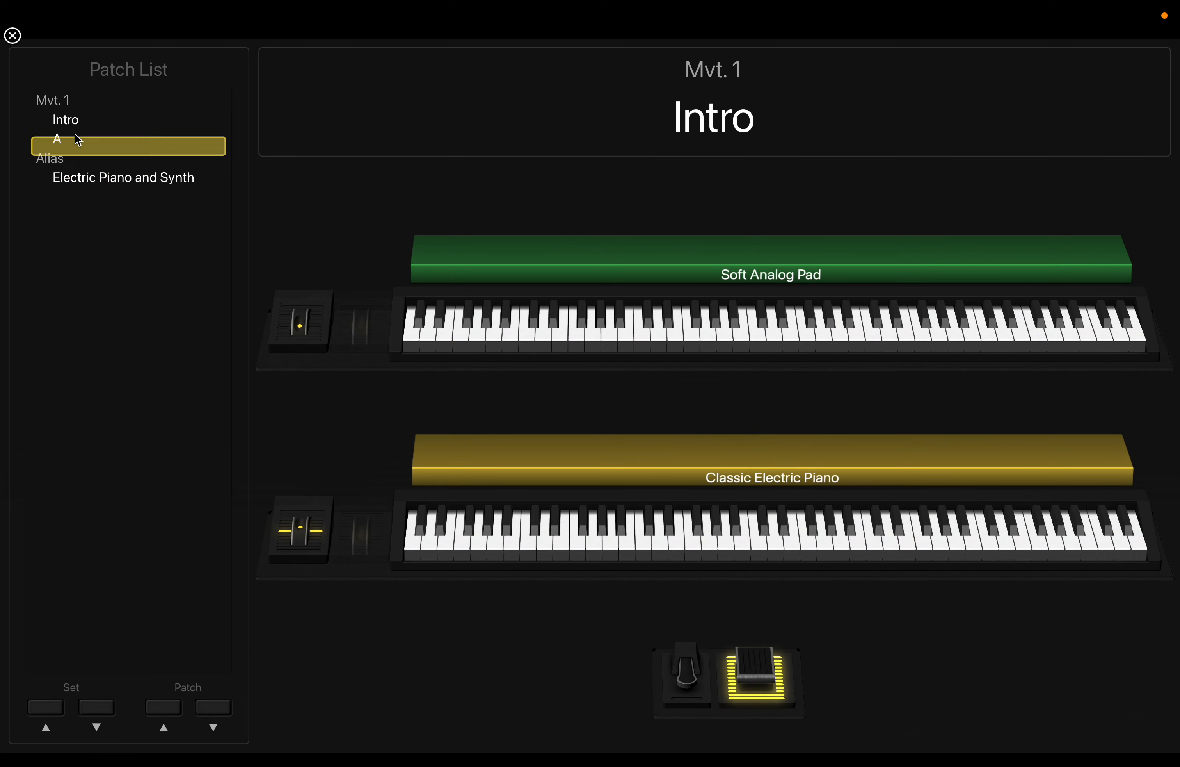
{"action": "key", "text": "Up"}
{"action": "key", "text": "Up"}
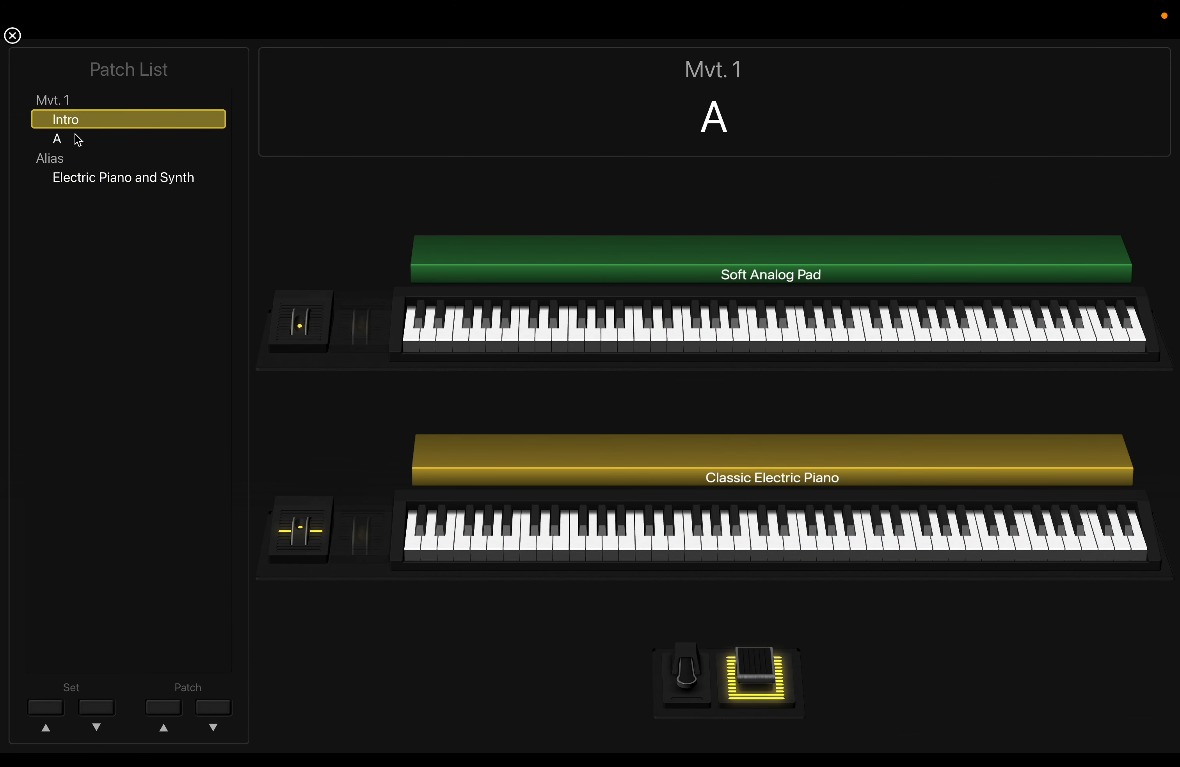
{"action": "key", "text": "Down"}
{"action": "key", "text": "Down"}
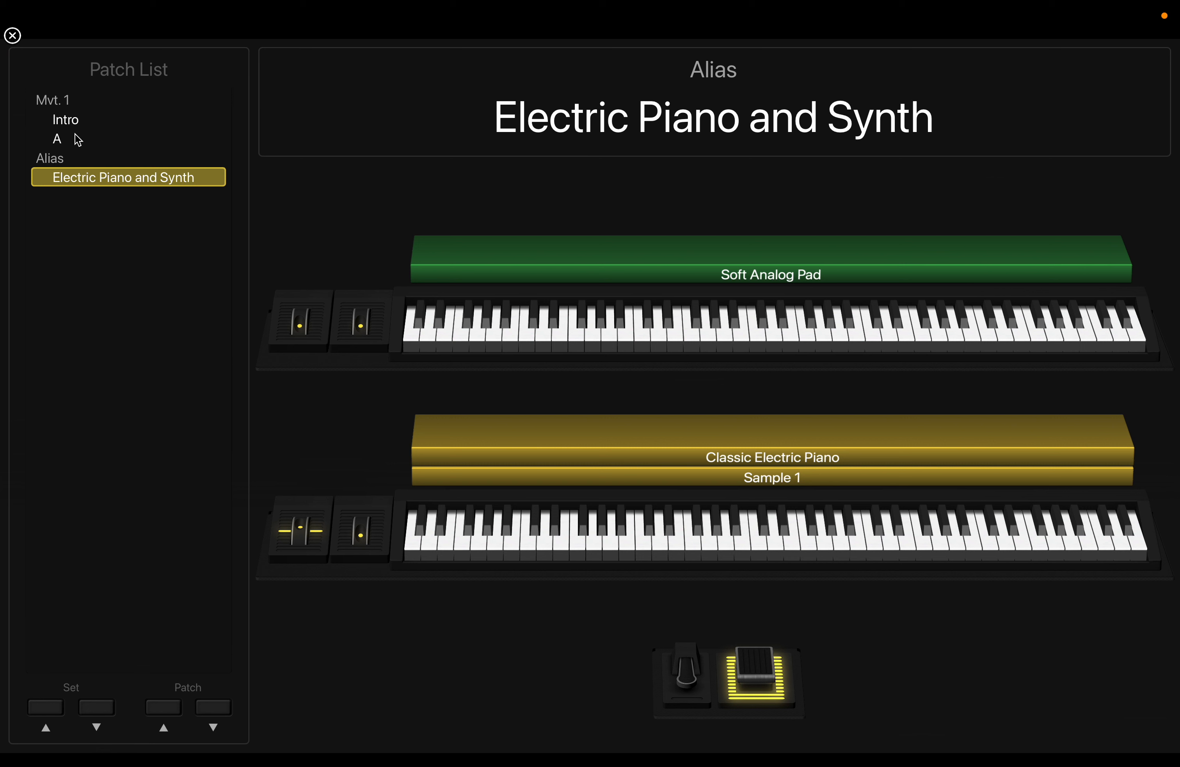
{"action": "key", "text": "Down"}
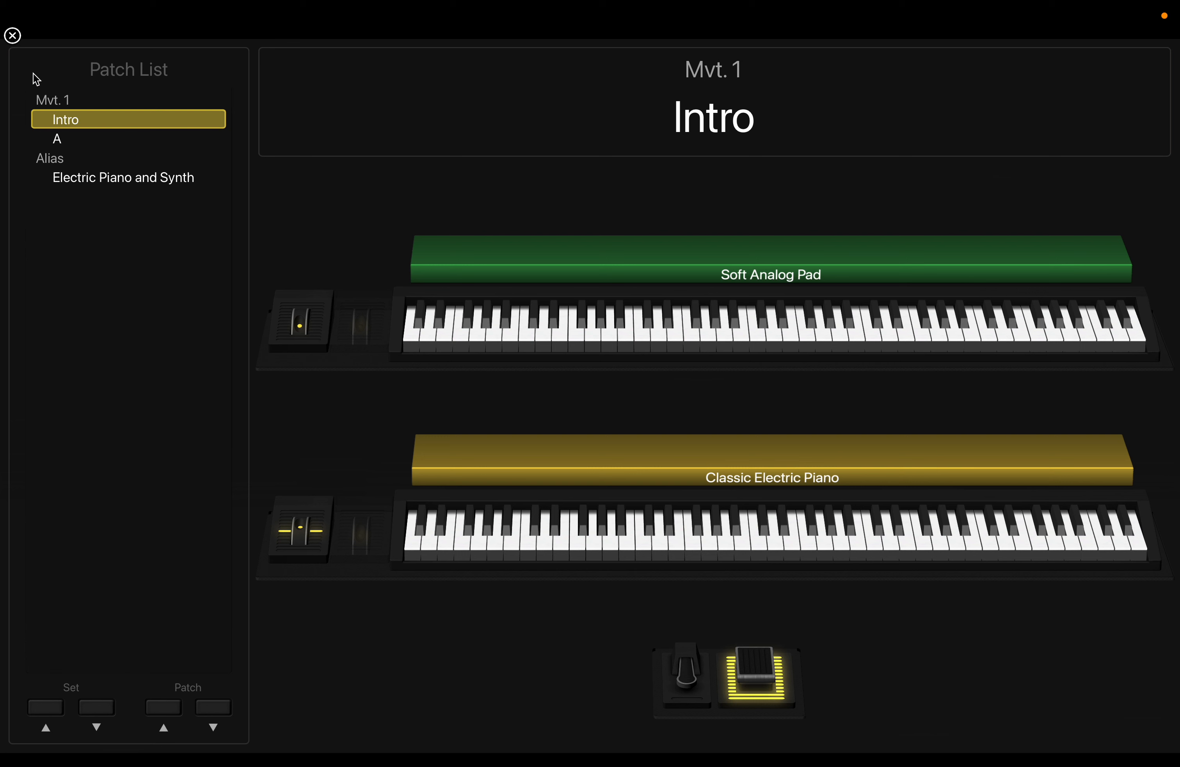
Switch to Layout mode and examine the settings of the patch up and down buttons and of the patch list.
{"action": "left_click", "coordinate": [13, 36]}
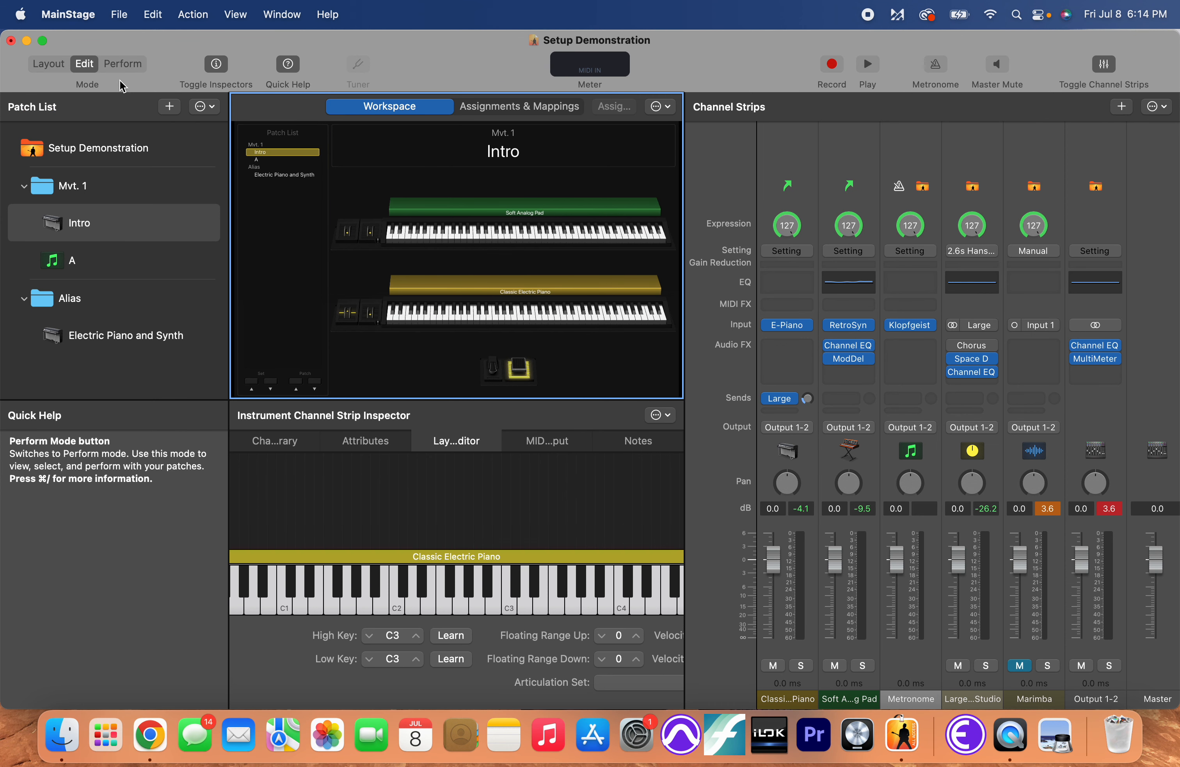
{"action": "left_click", "coordinate": [49, 63]}
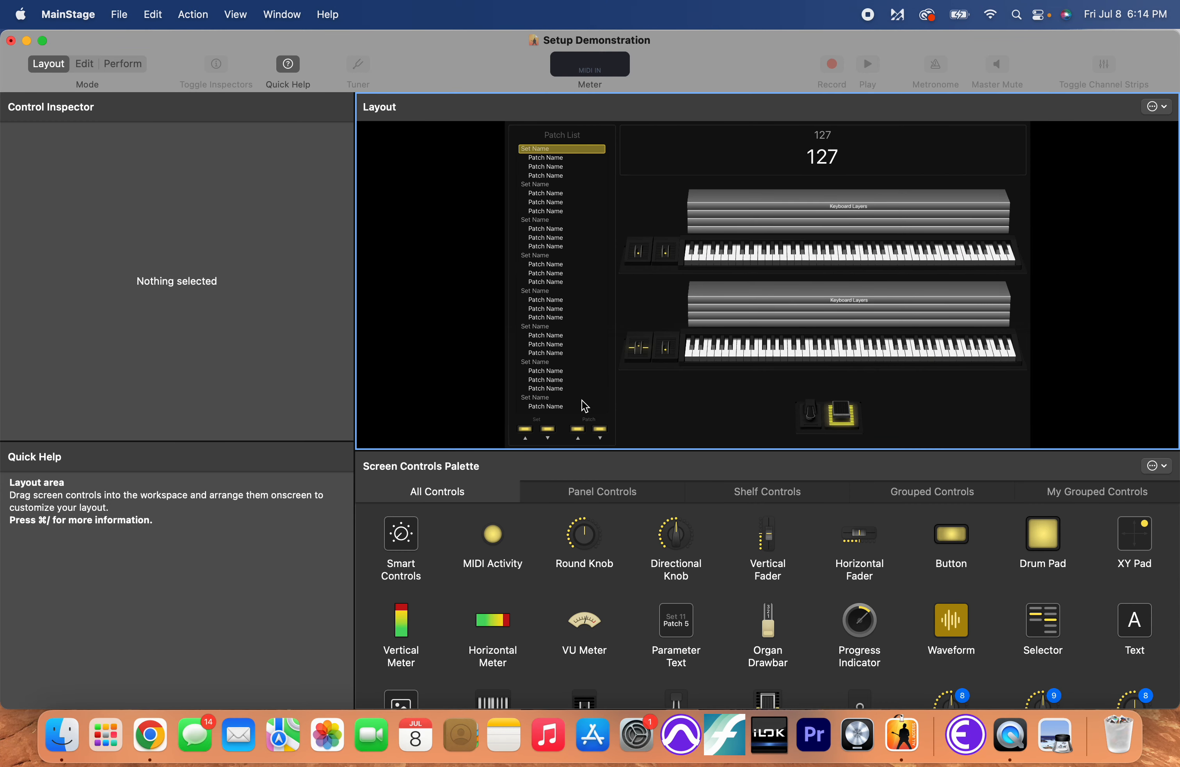
{"action": "left_click", "coordinate": [600, 430]}
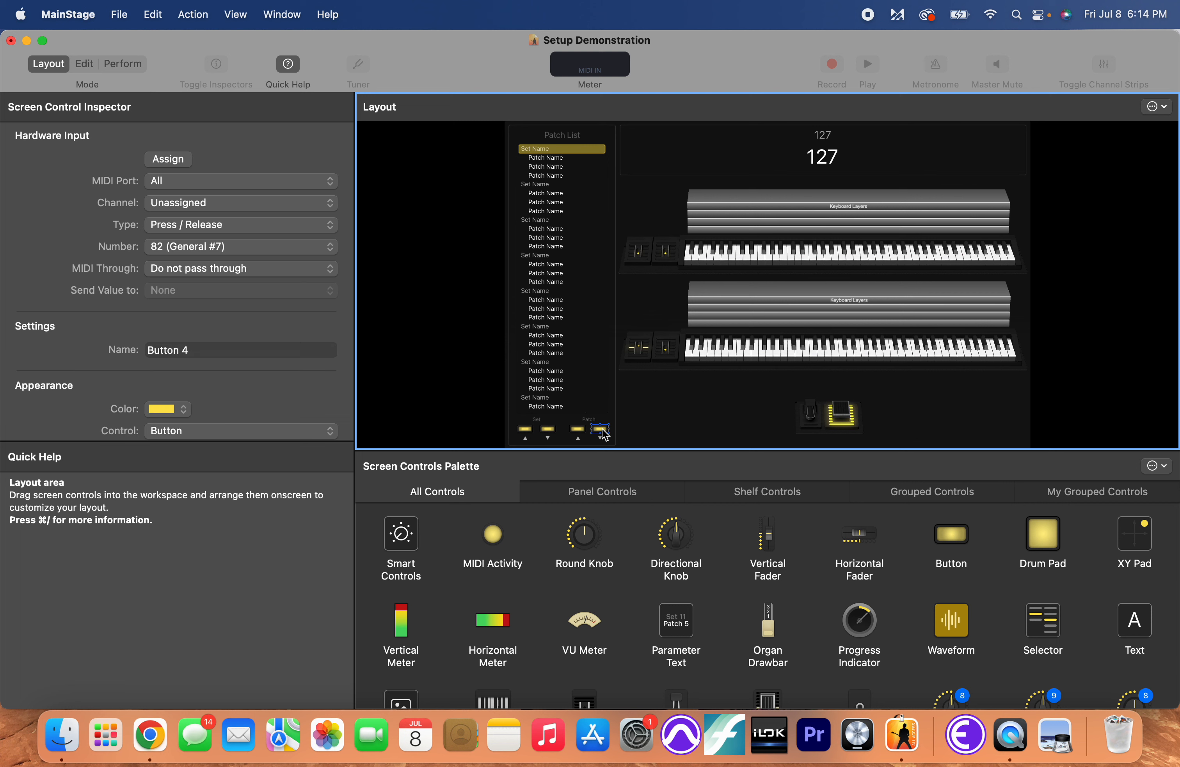
{"action": "left_click", "coordinate": [576, 430]}
{"action": "left_click", "coordinate": [601, 430]}
{"action": "left_click", "coordinate": [573, 430]}
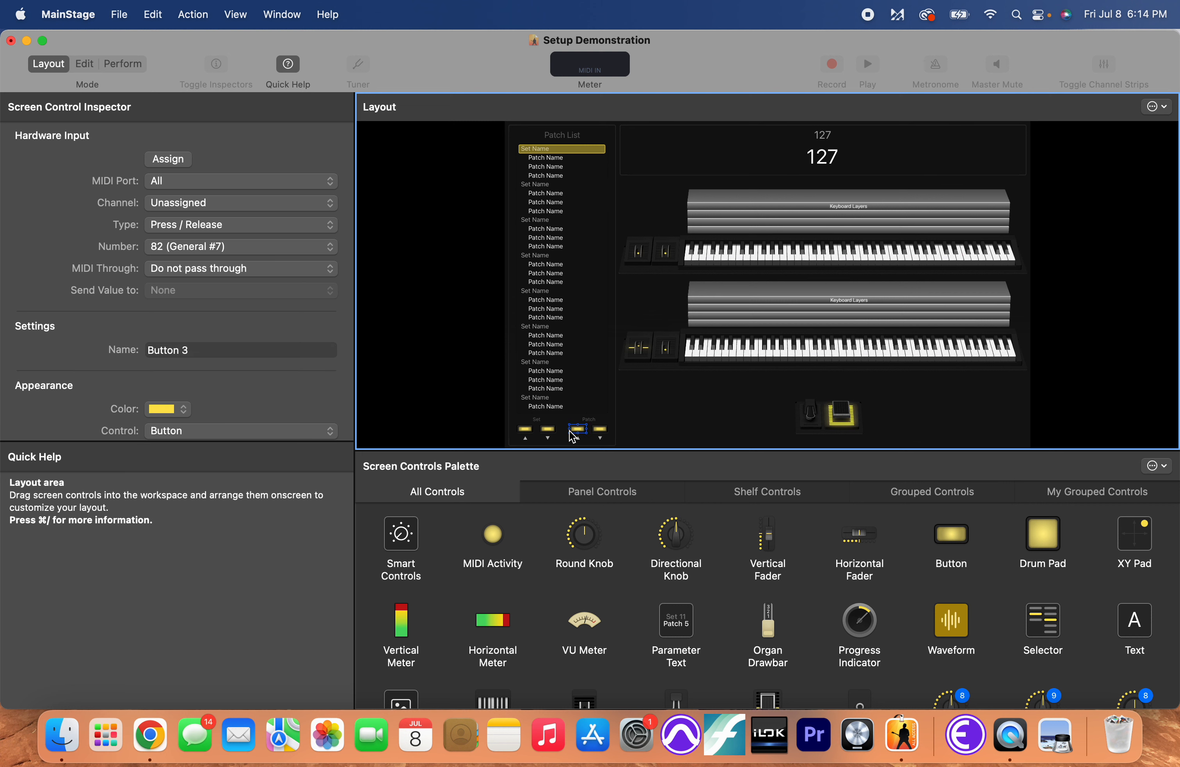
{"action": "left_click", "coordinate": [560, 161]}
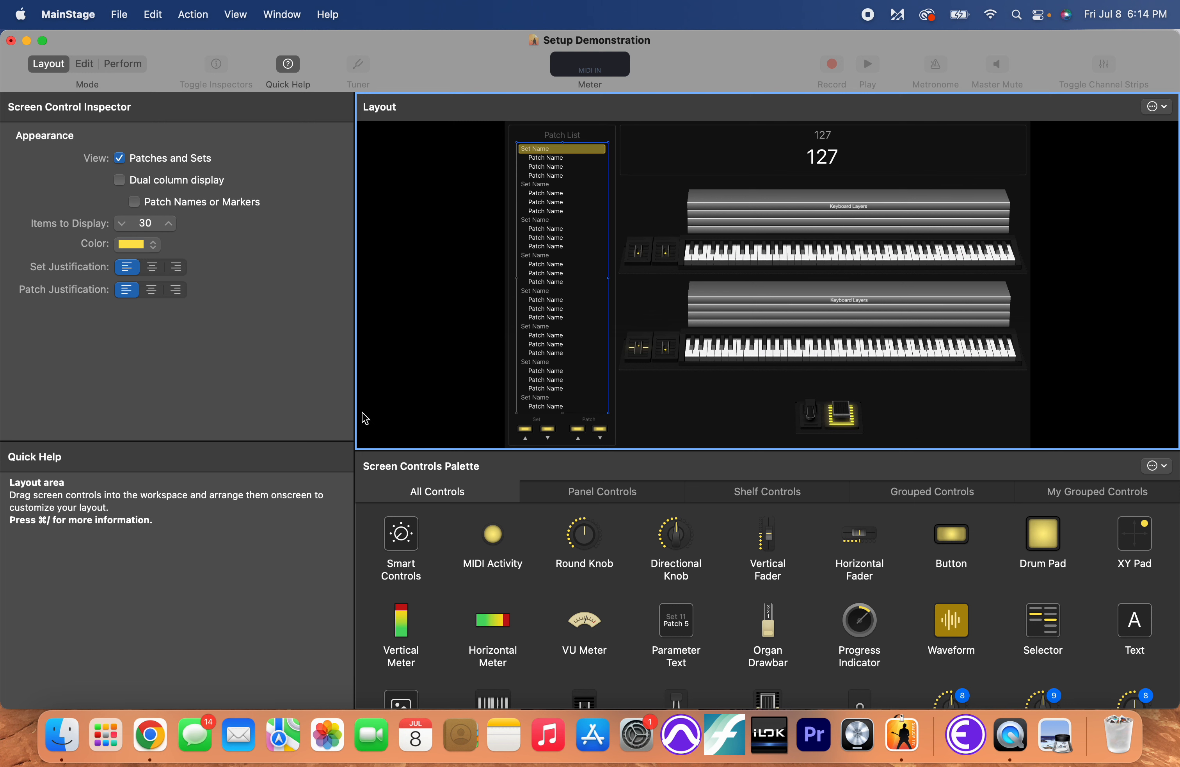
Select the patch-down button in the layout, keep its MIDI port on All and assign it to Channel 1.
{"action": "left_click", "coordinate": [601, 430]}
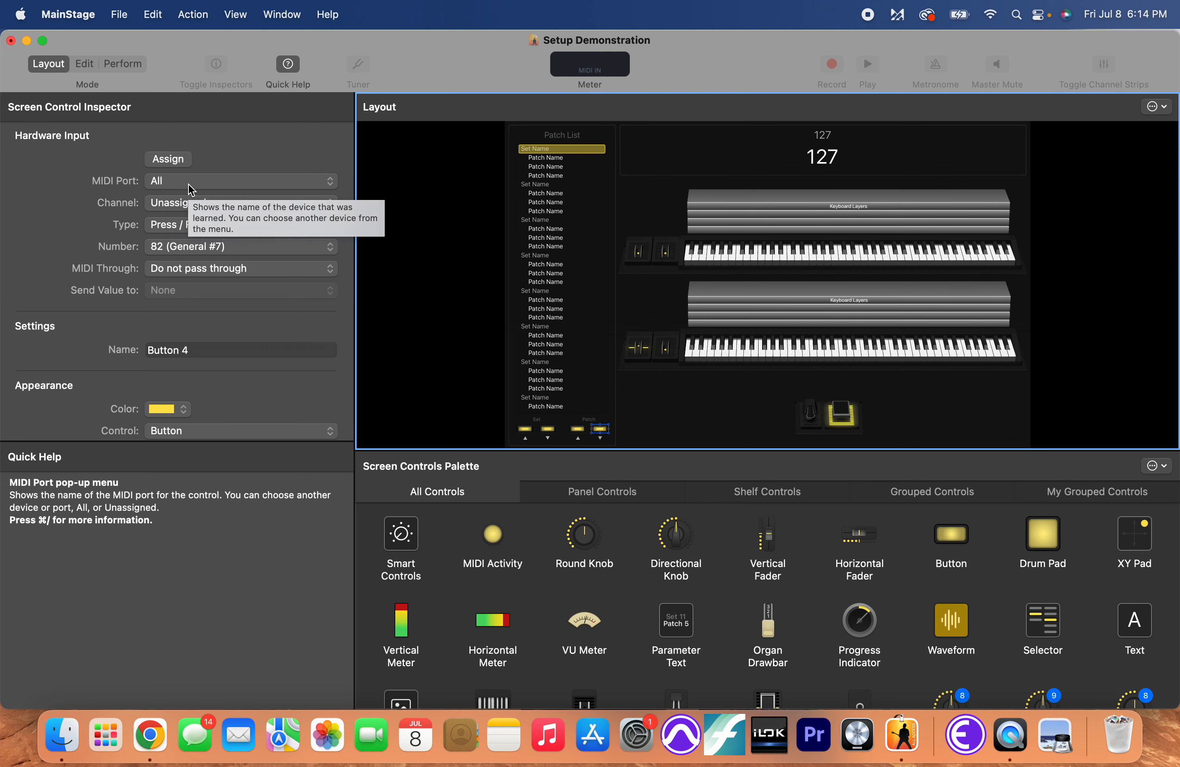
{"action": "left_click", "coordinate": [232, 181]}
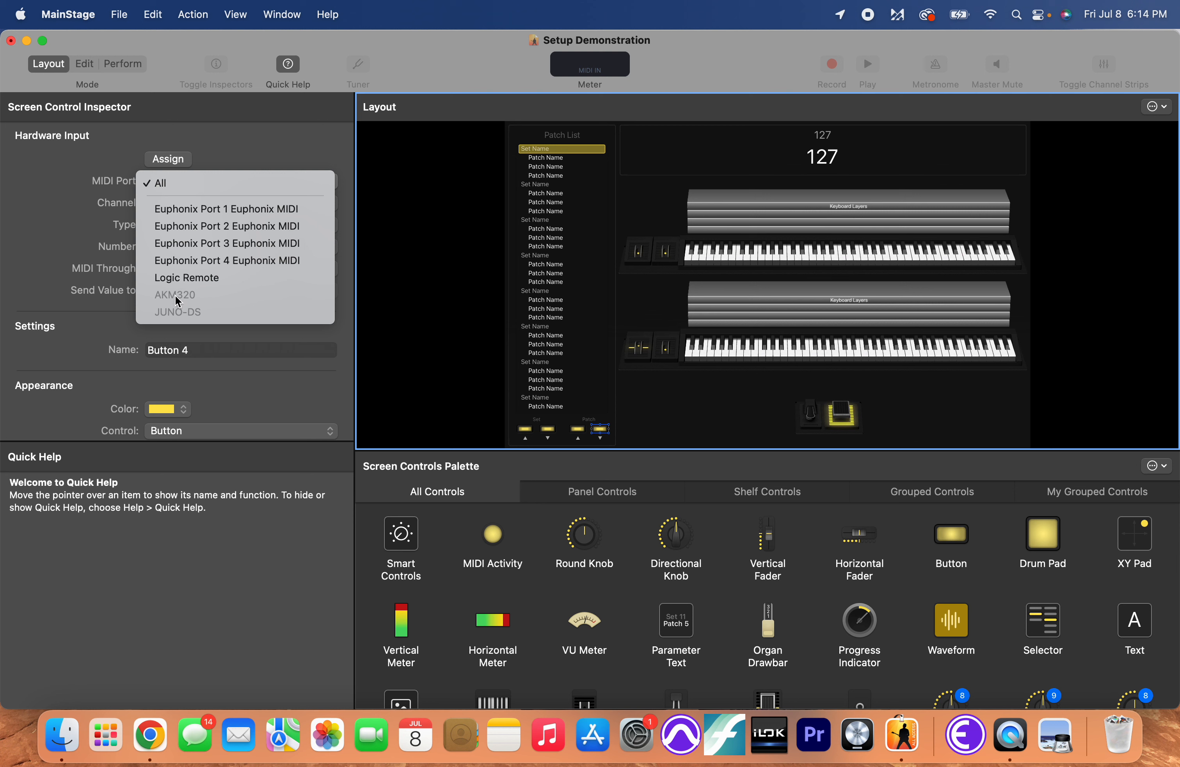
{"action": "left_click", "coordinate": [241, 141]}
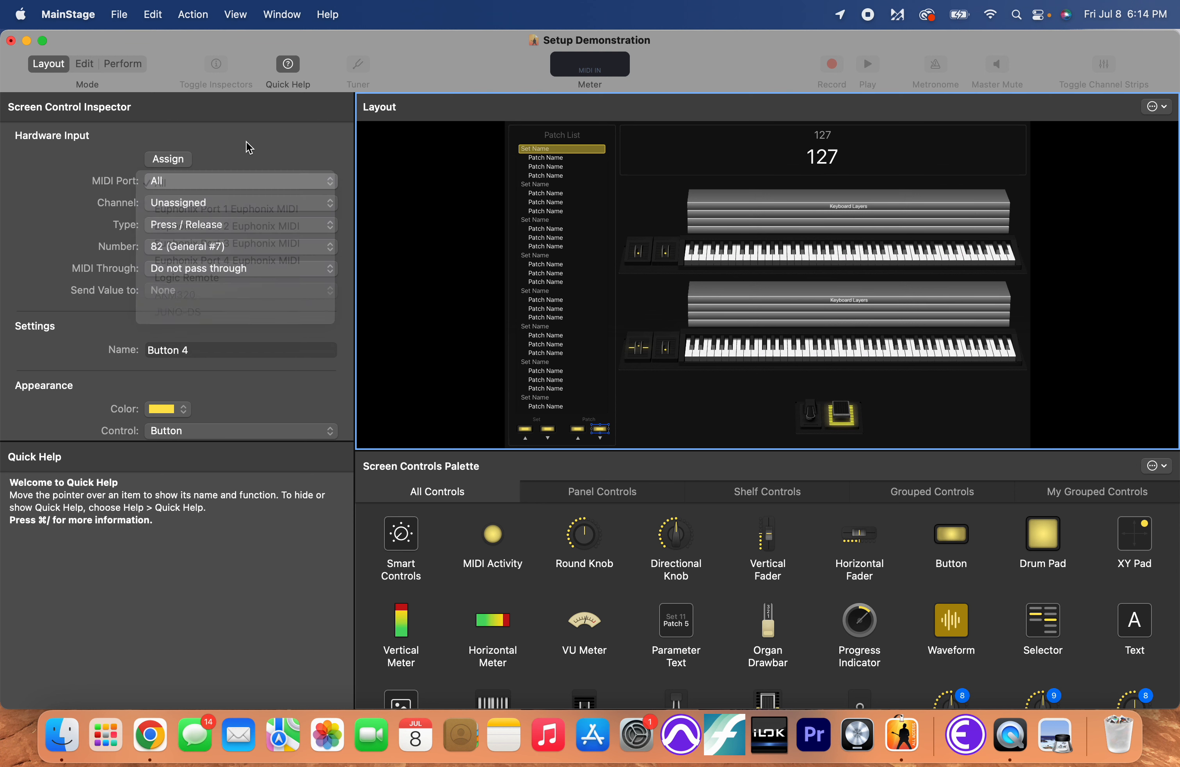
{"action": "left_click", "coordinate": [201, 206]}
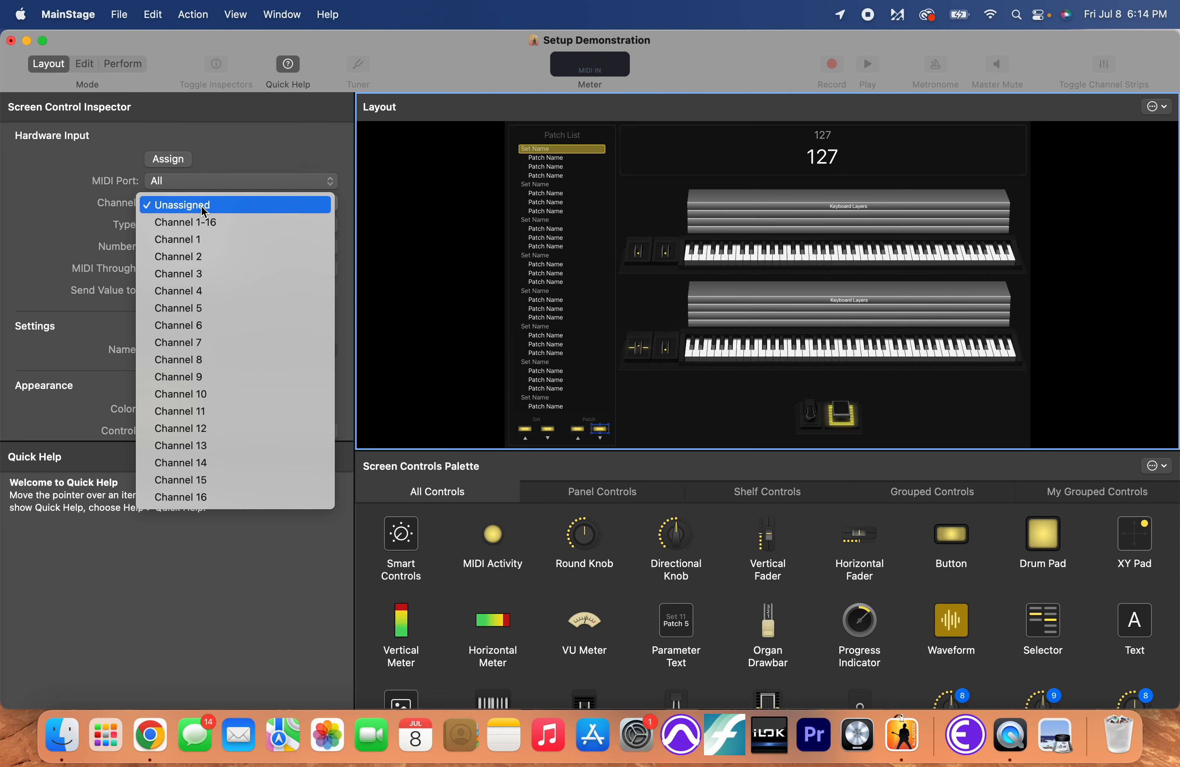
{"action": "left_click", "coordinate": [202, 243]}
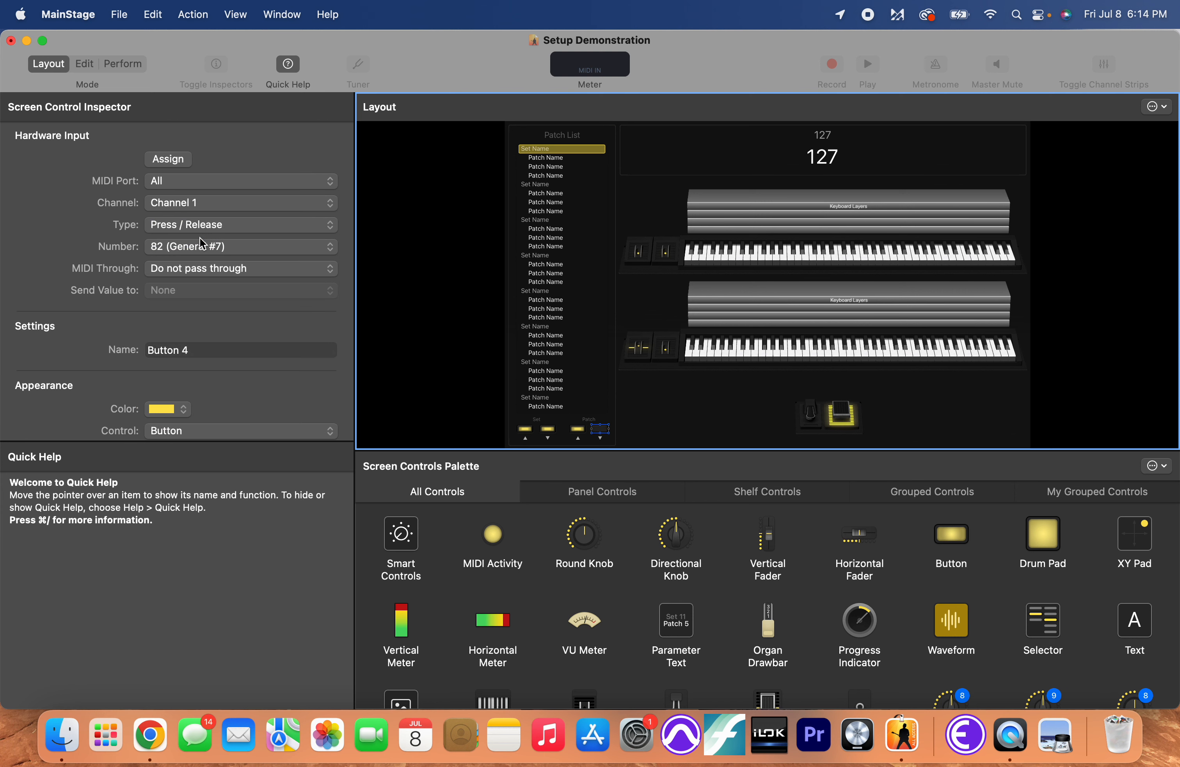
Set the patch-down button's hardware input type to Note On/Off and its number to C6, and return to Edit mode.
{"action": "left_click", "coordinate": [215, 224]}
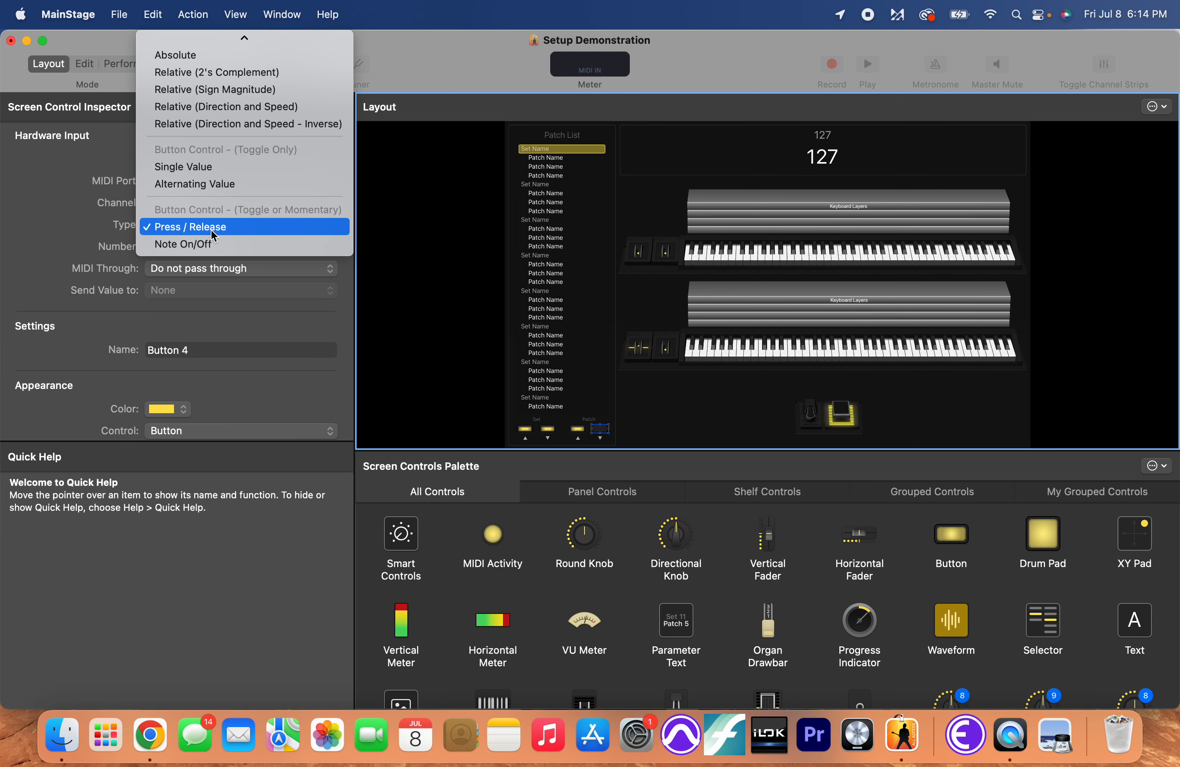
{"action": "left_click", "coordinate": [213, 244]}
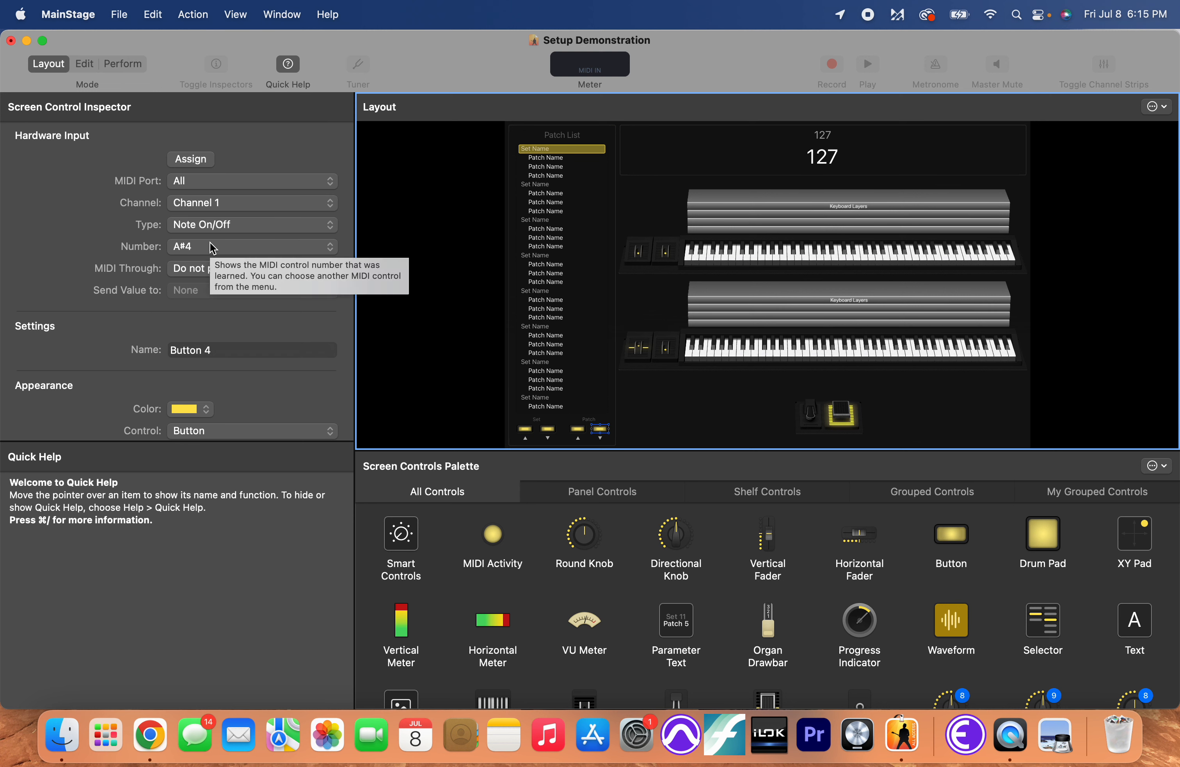
{"action": "left_click", "coordinate": [186, 249]}
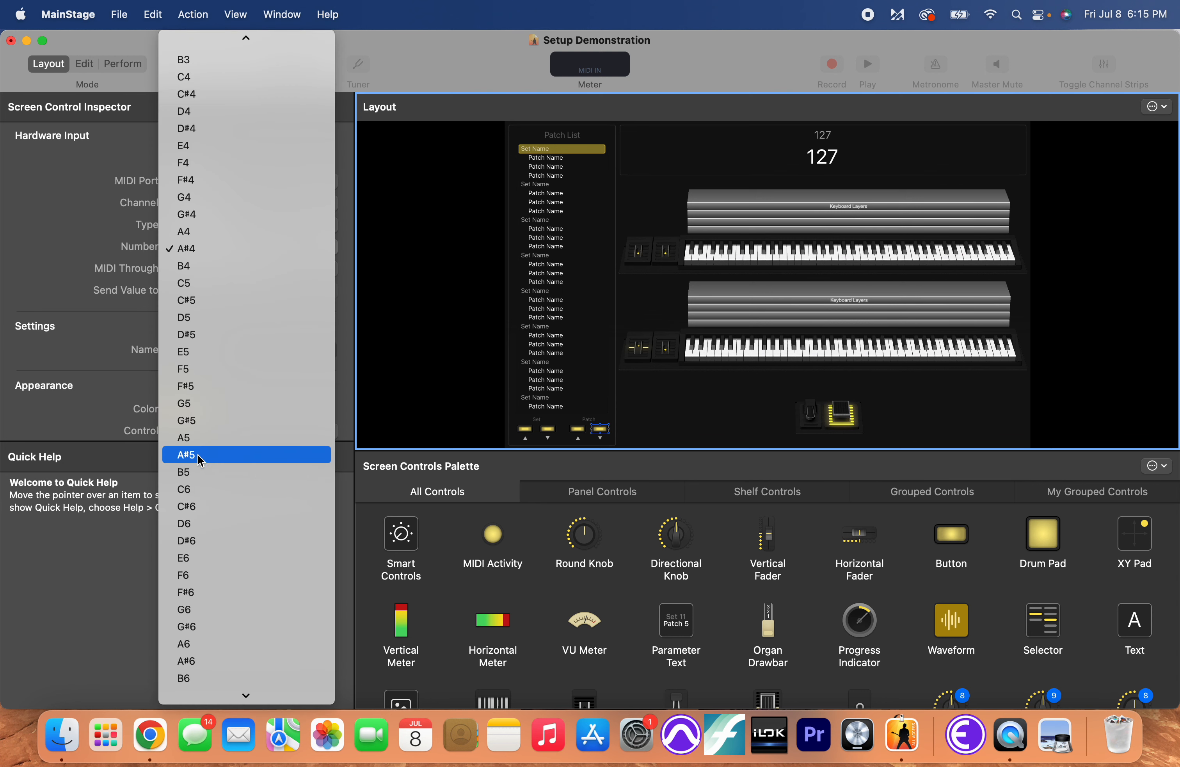
{"action": "left_click", "coordinate": [194, 491]}
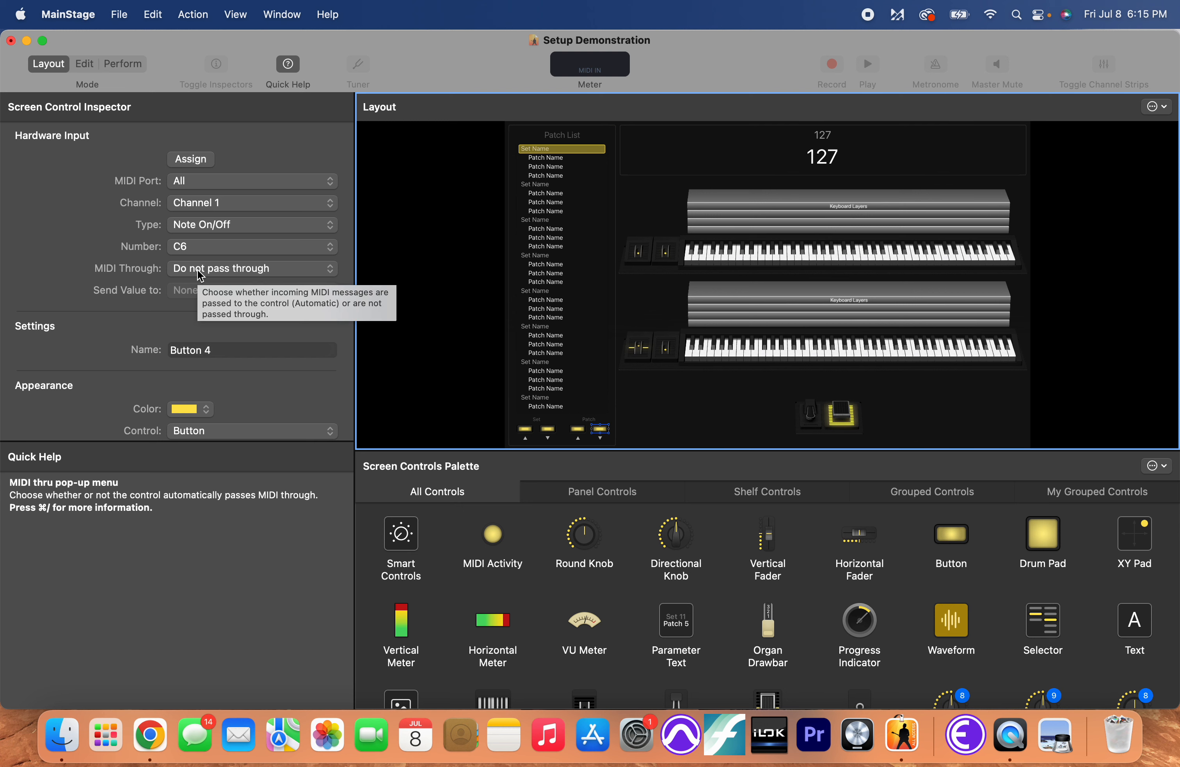
{"action": "left_click", "coordinate": [84, 63]}
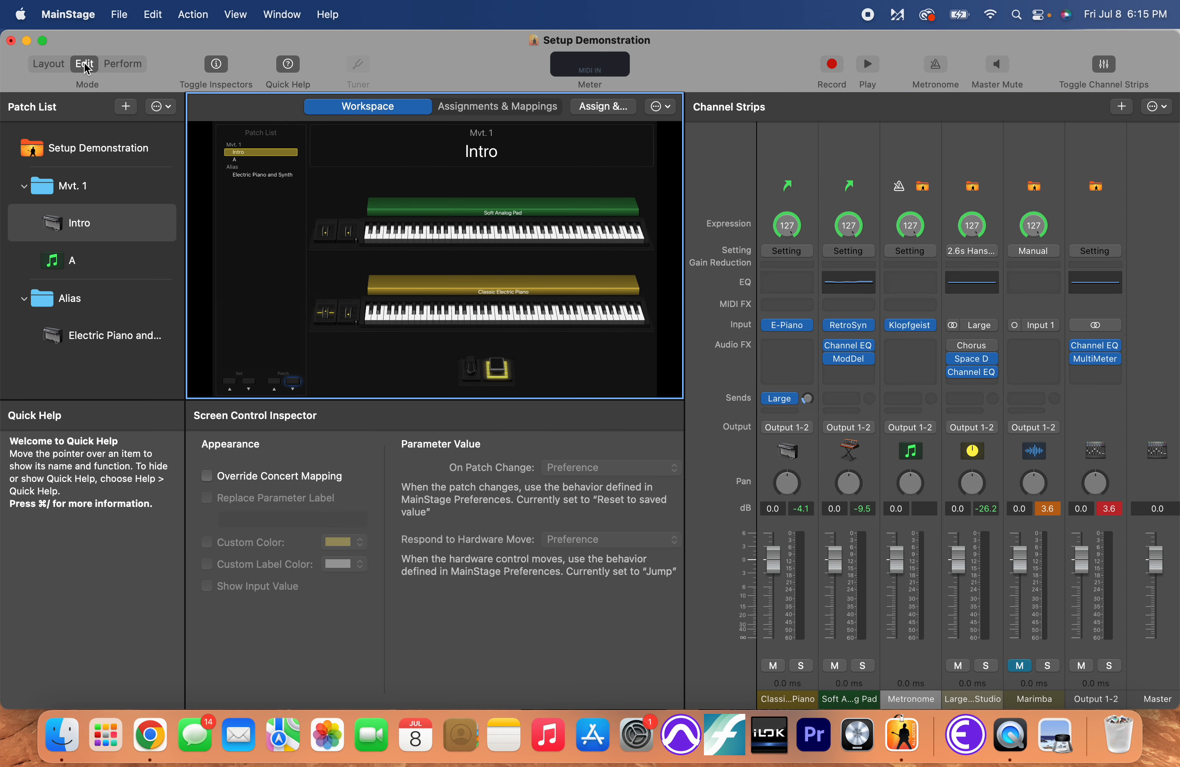
With patch A active, switch to Perform mode and test the patch-down note assignment on the lower keyboard.
{"action": "left_click", "coordinate": [628, 318]}
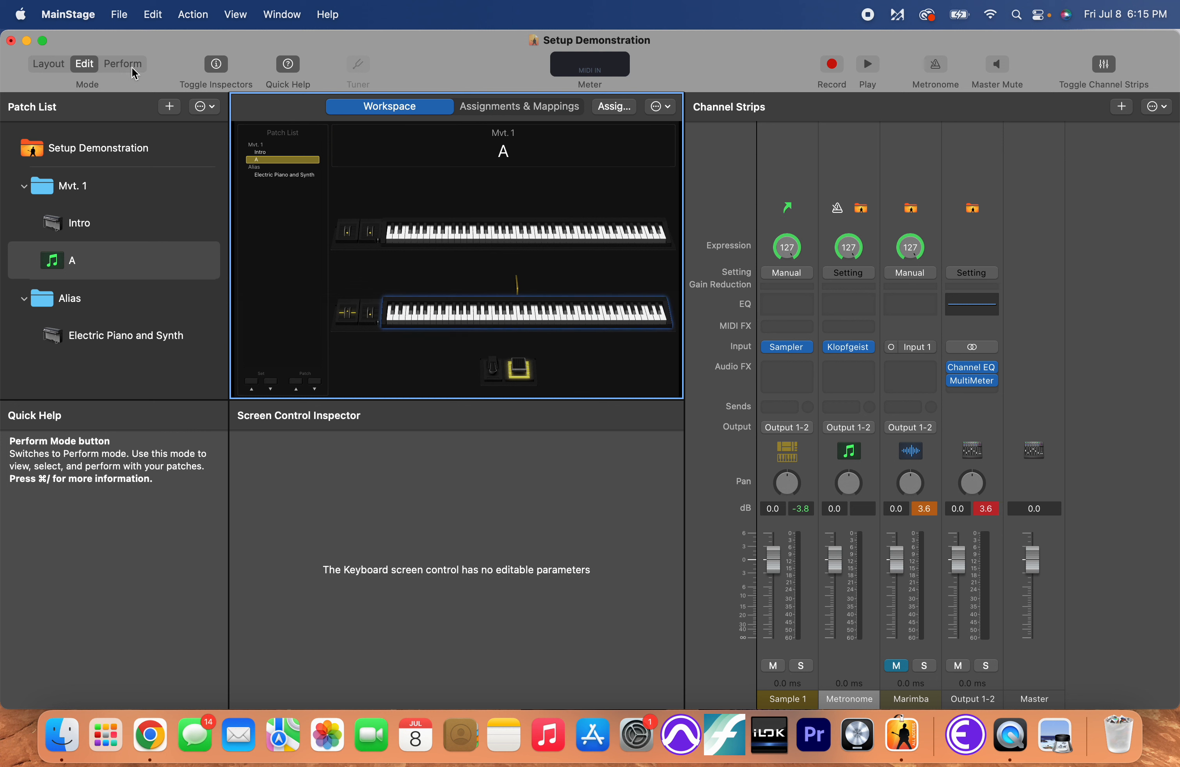
{"action": "left_click", "coordinate": [1117, 170]}
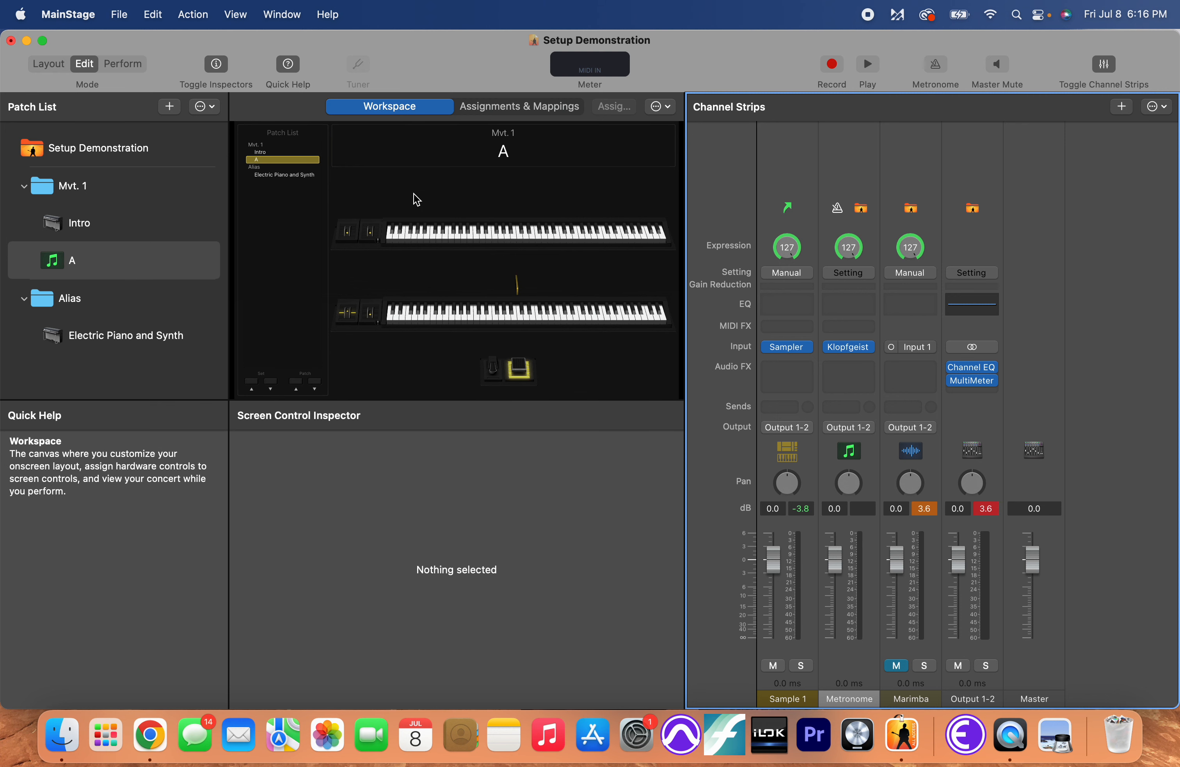
{"action": "left_click", "coordinate": [114, 63]}
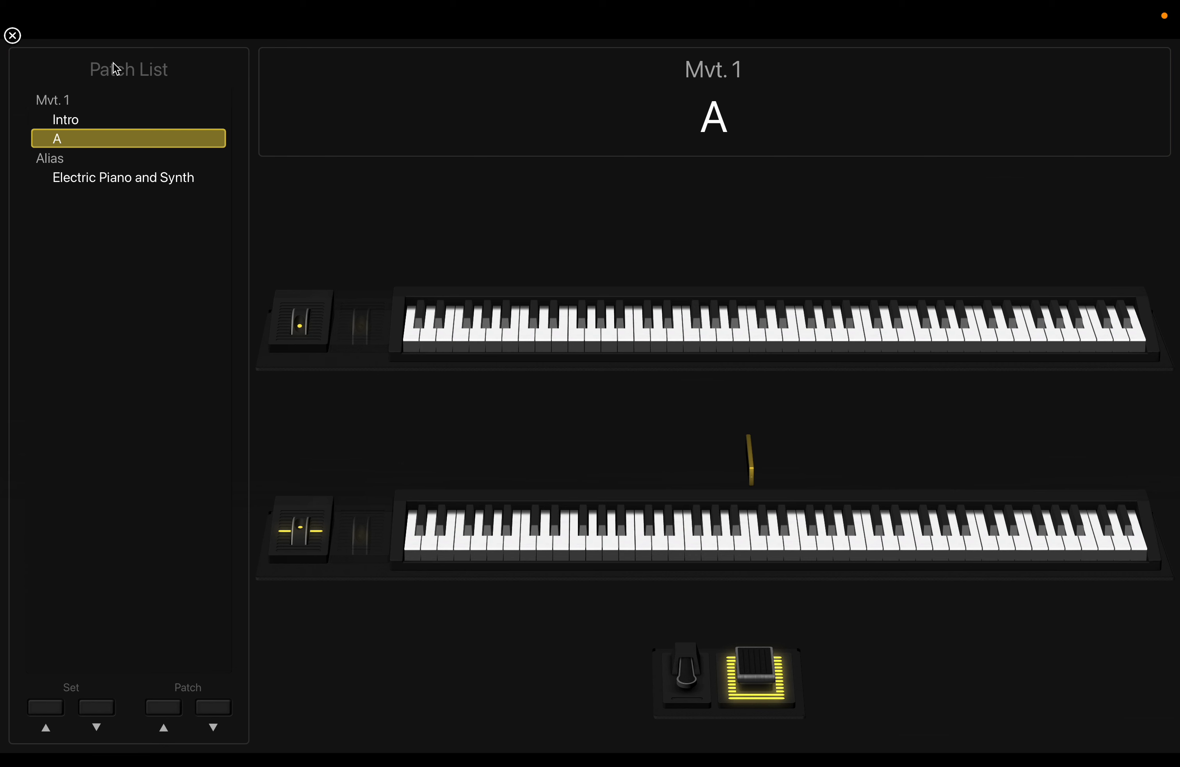
{"action": "left_click", "coordinate": [12, 36]}
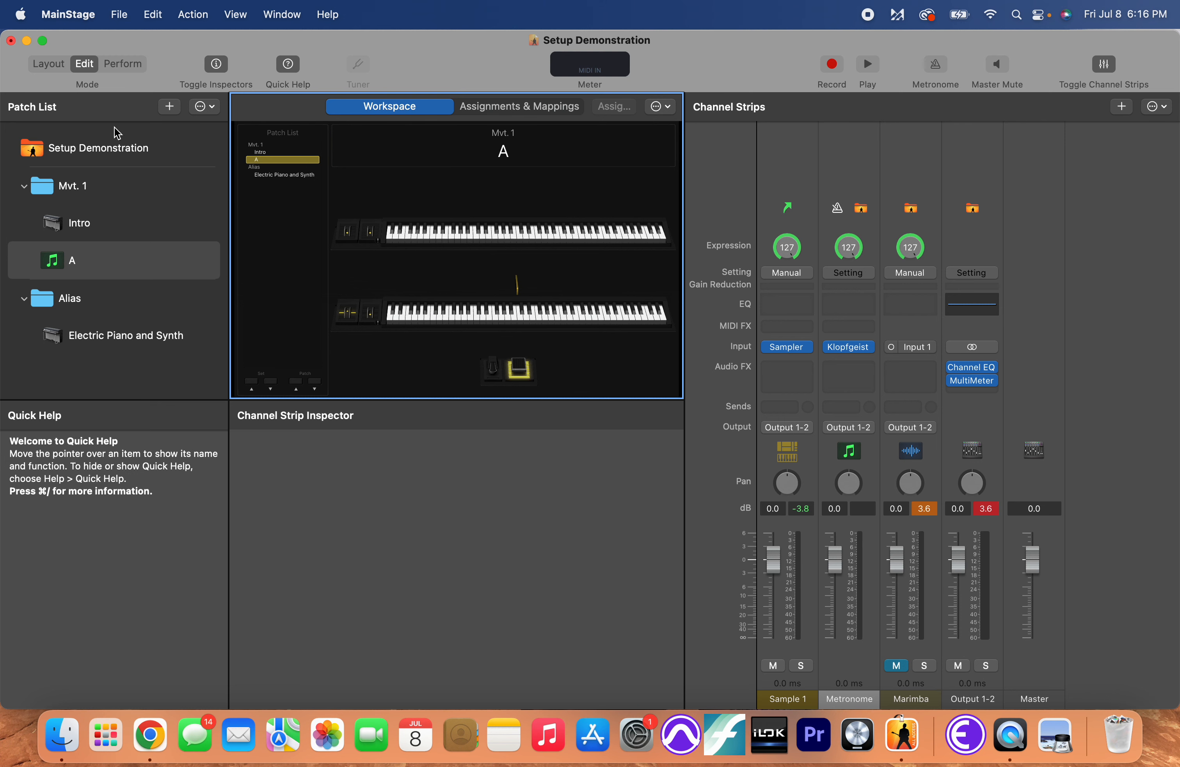
{"action": "left_click", "coordinate": [123, 63]}
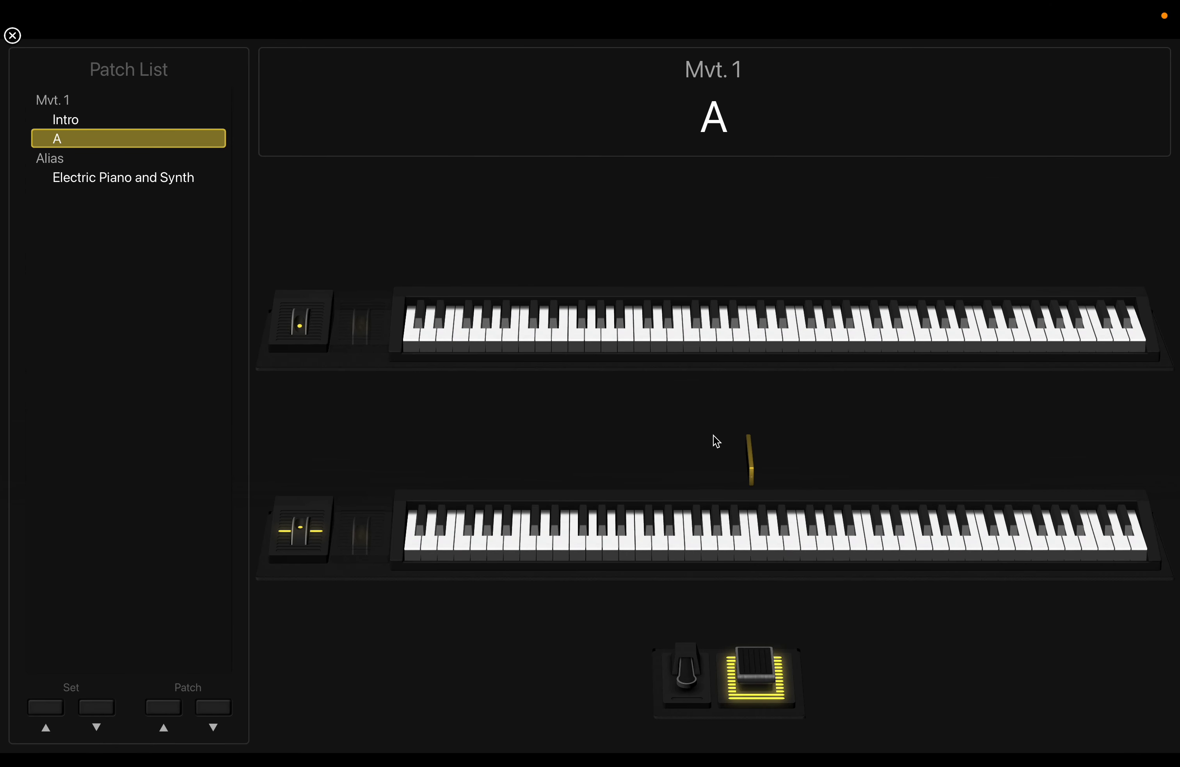
{"action": "left_click", "coordinate": [1105, 547]}
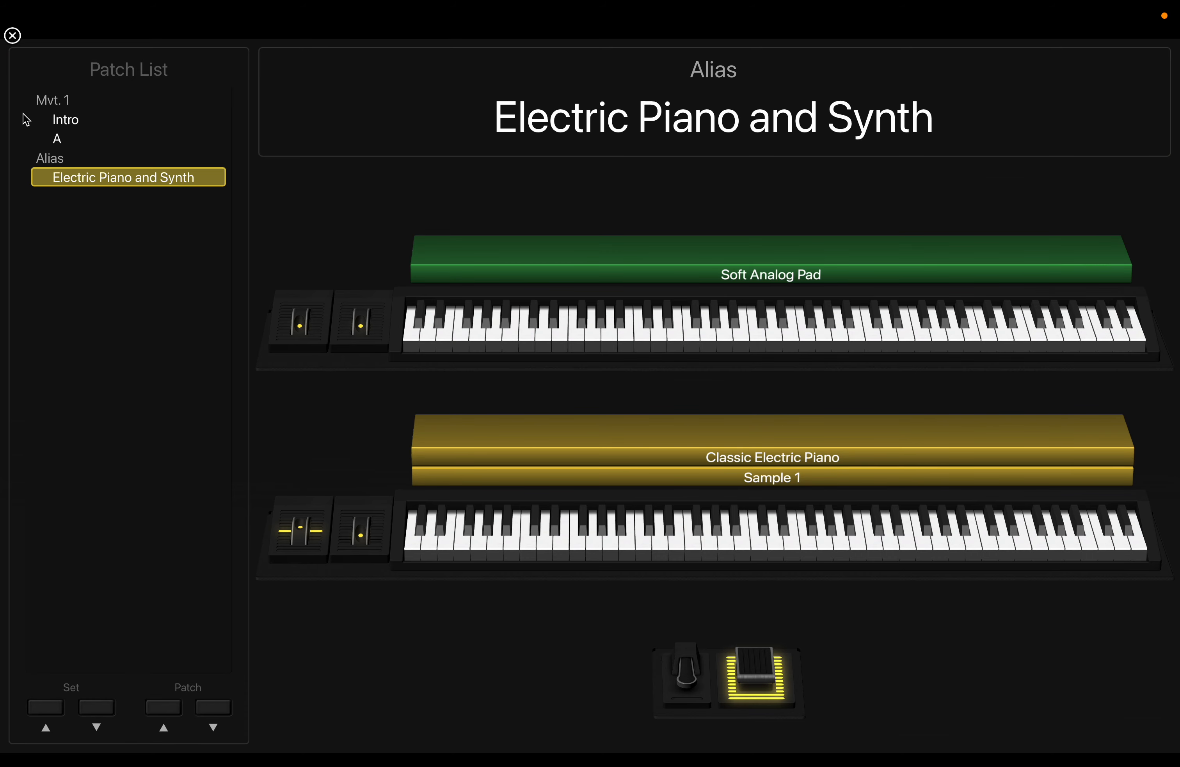
Alternate between the Intro and A patches in Perform mode, ending on A, and return to Edit mode.
{"action": "left_click", "coordinate": [75, 124]}
{"action": "left_click", "coordinate": [70, 141]}
{"action": "left_click", "coordinate": [75, 125]}
{"action": "left_click", "coordinate": [70, 144]}
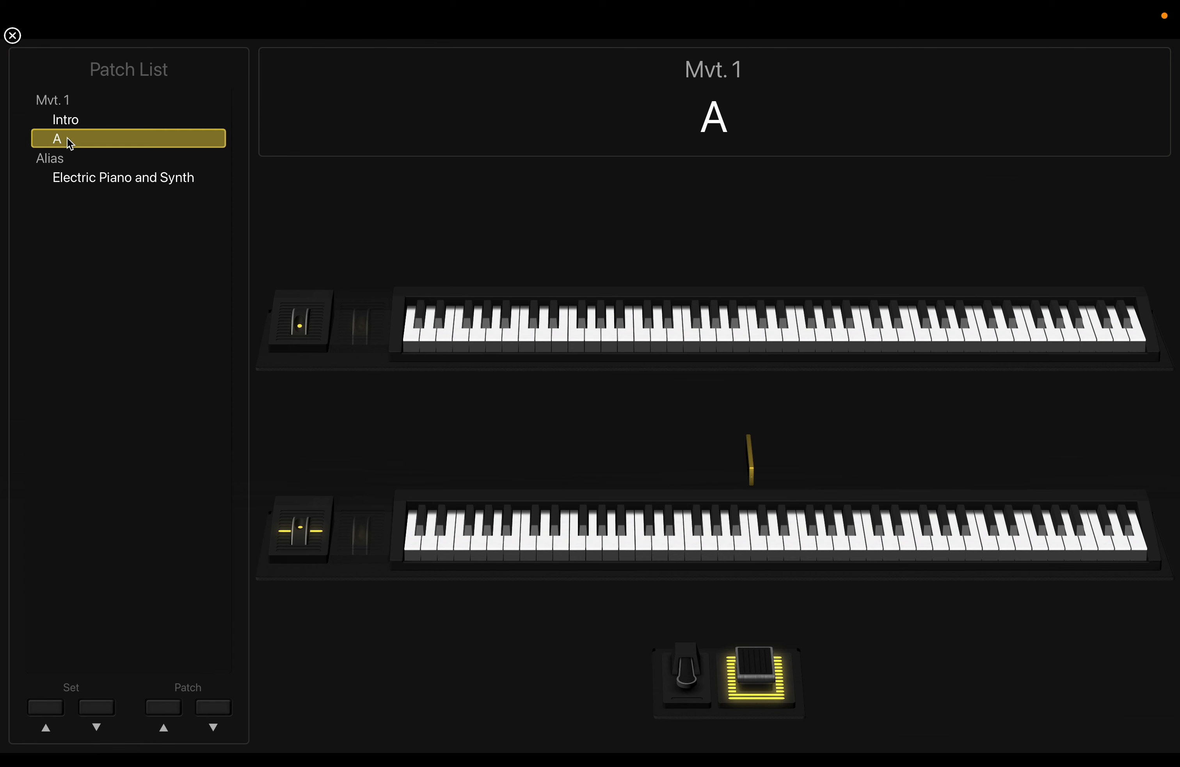
{"action": "left_click", "coordinate": [13, 36]}
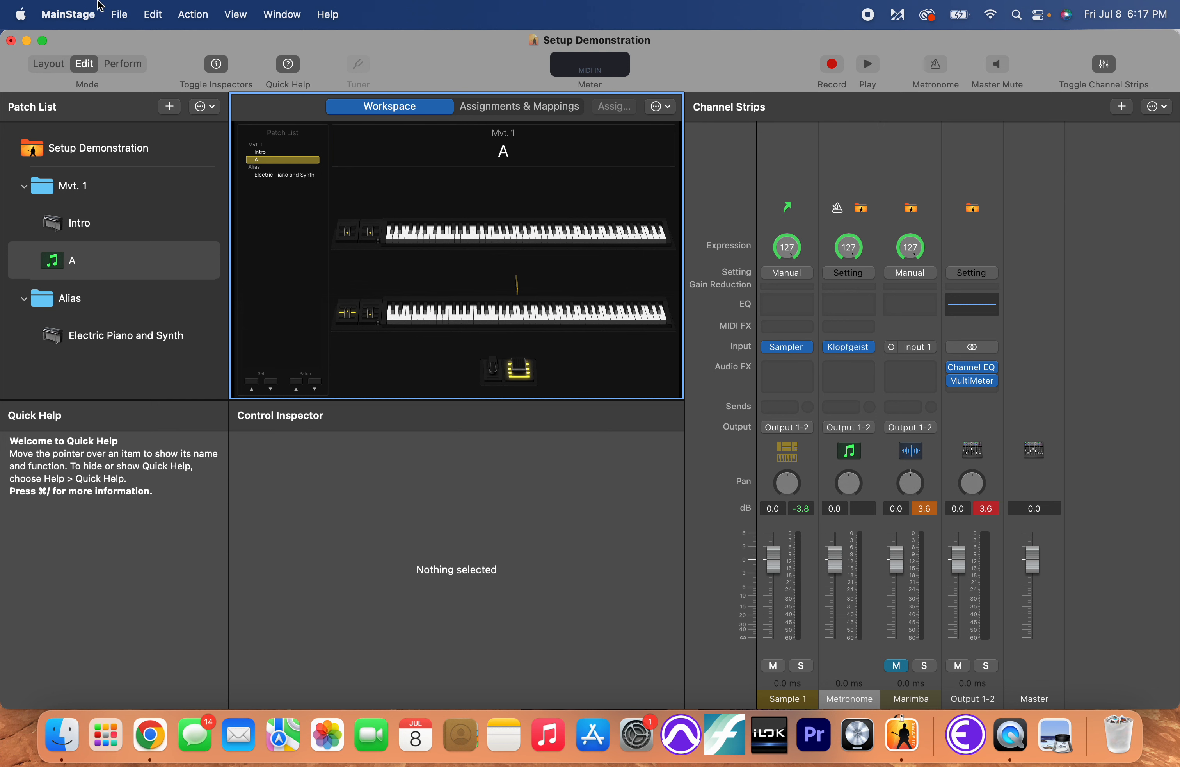
Select the Marimba channel strip in the Electric Piano and Synth patch, adjust the pane widths, and show the strip's attributes.
{"action": "left_click_drag", "start_coordinate": [685, 102], "coordinate": [264, 106]}
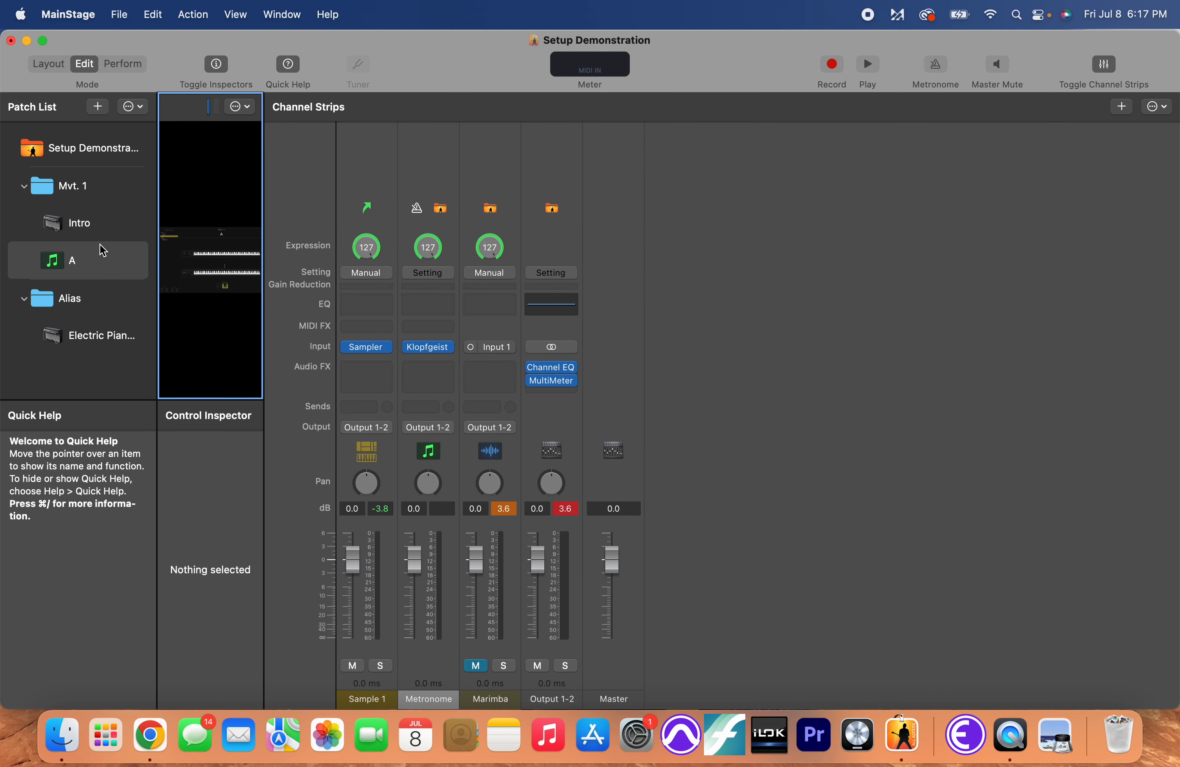
{"action": "left_click", "coordinate": [87, 339]}
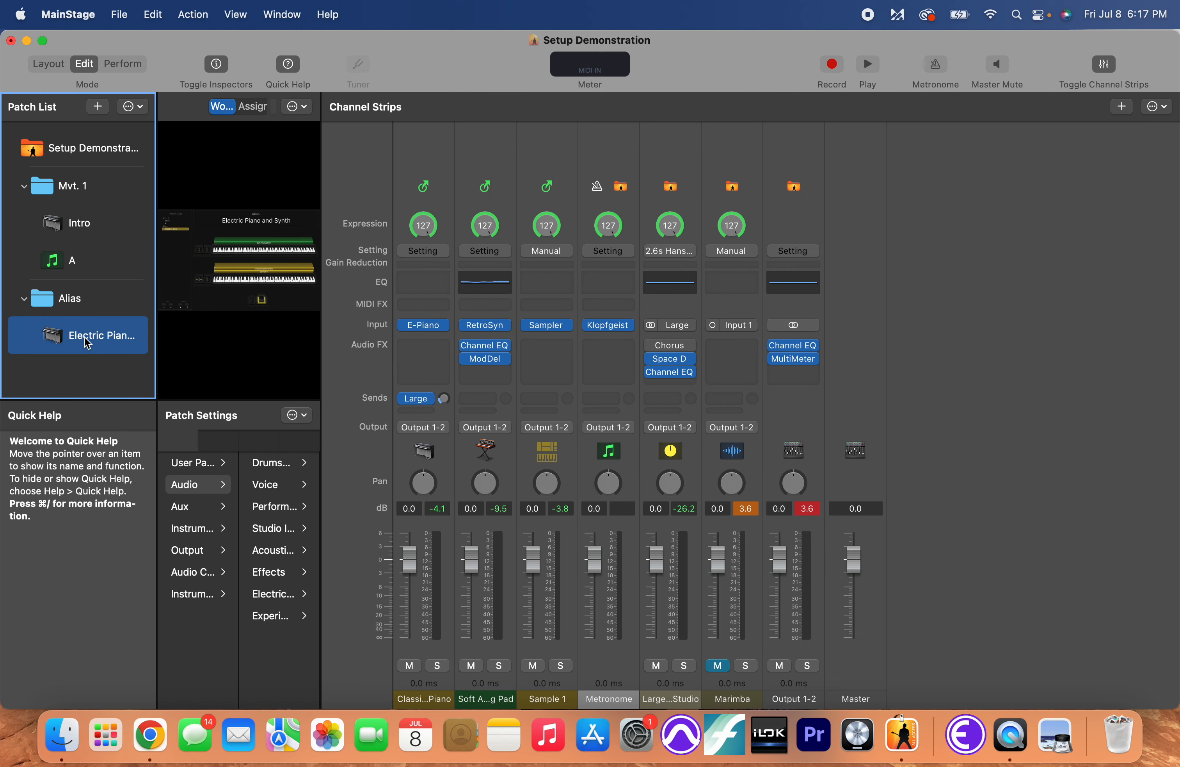
{"action": "left_click", "coordinate": [732, 699]}
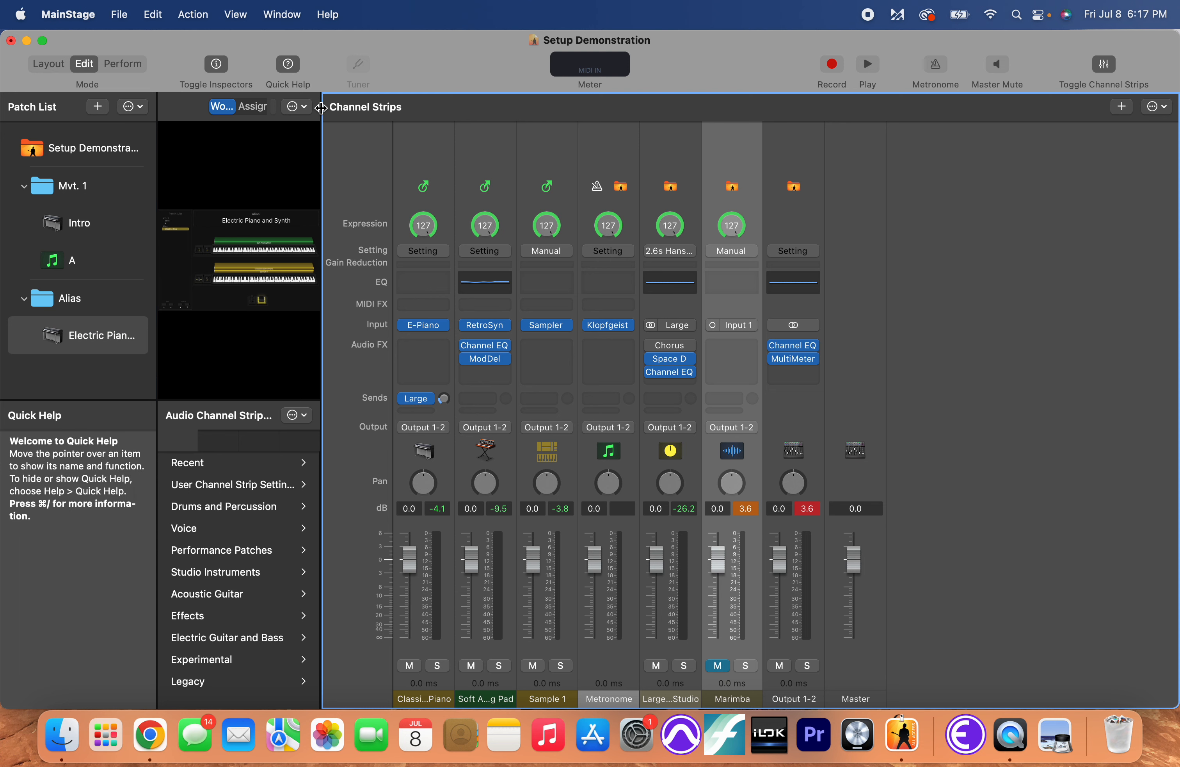
{"action": "left_click_drag", "start_coordinate": [322, 115], "coordinate": [611, 125]}
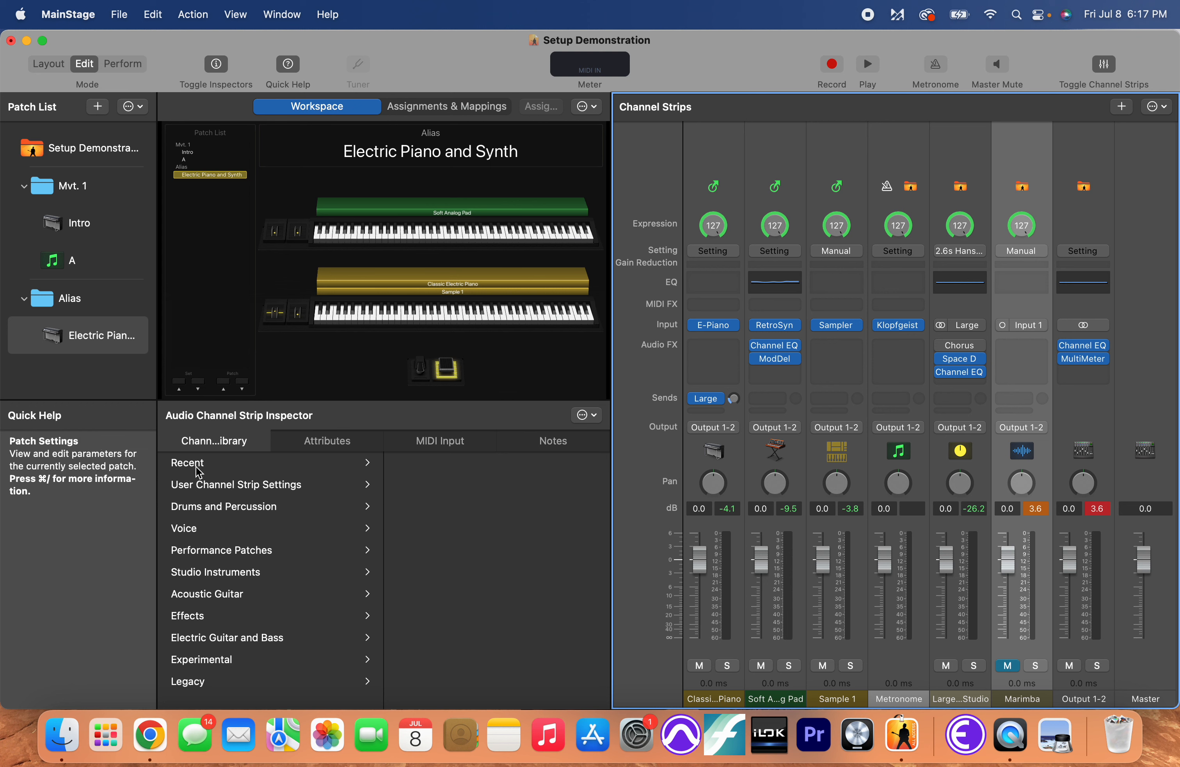
{"action": "left_click", "coordinate": [327, 442]}
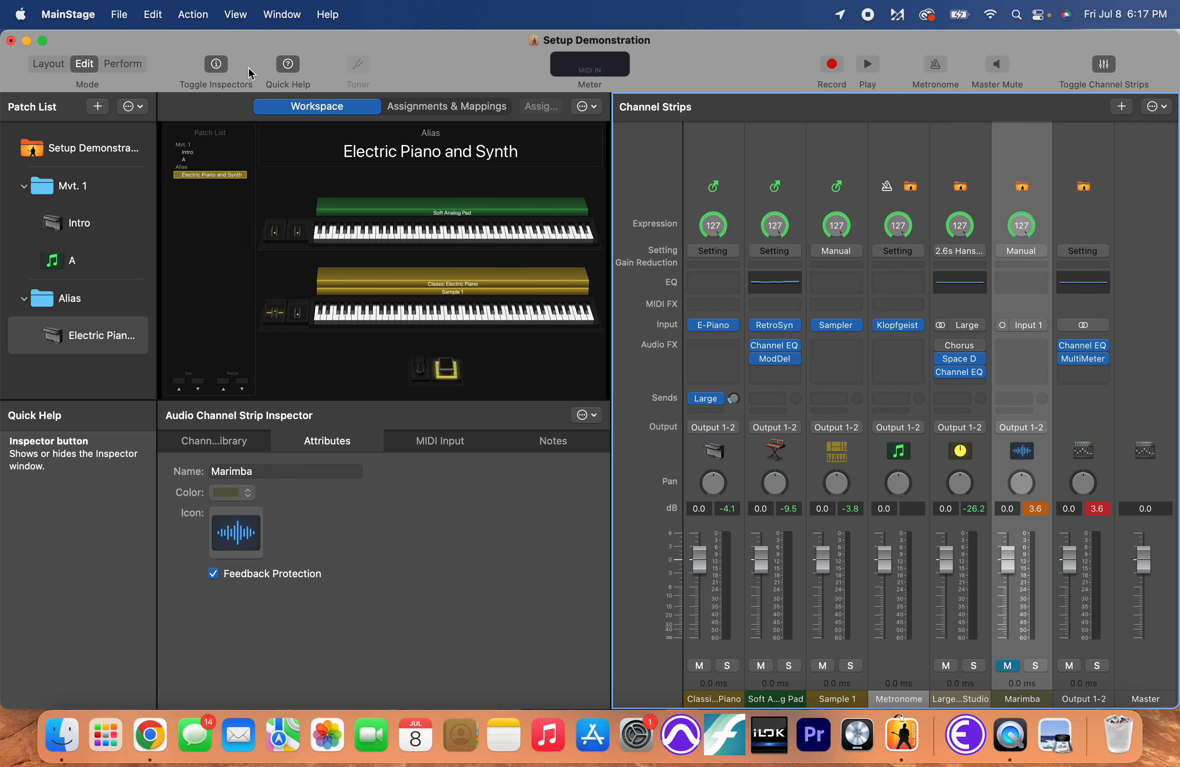
Hide and show Quick Help, and do the same with the inspectors.
{"action": "left_click", "coordinate": [287, 69]}
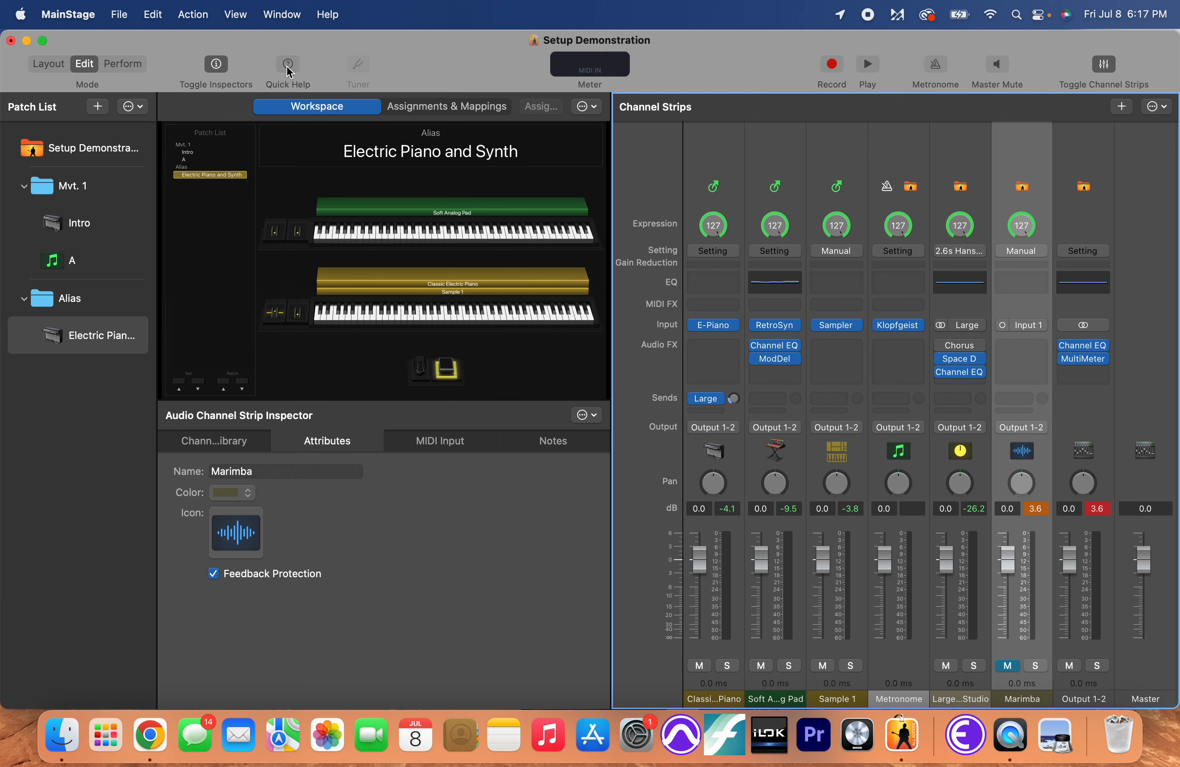
{"action": "left_click", "coordinate": [287, 70]}
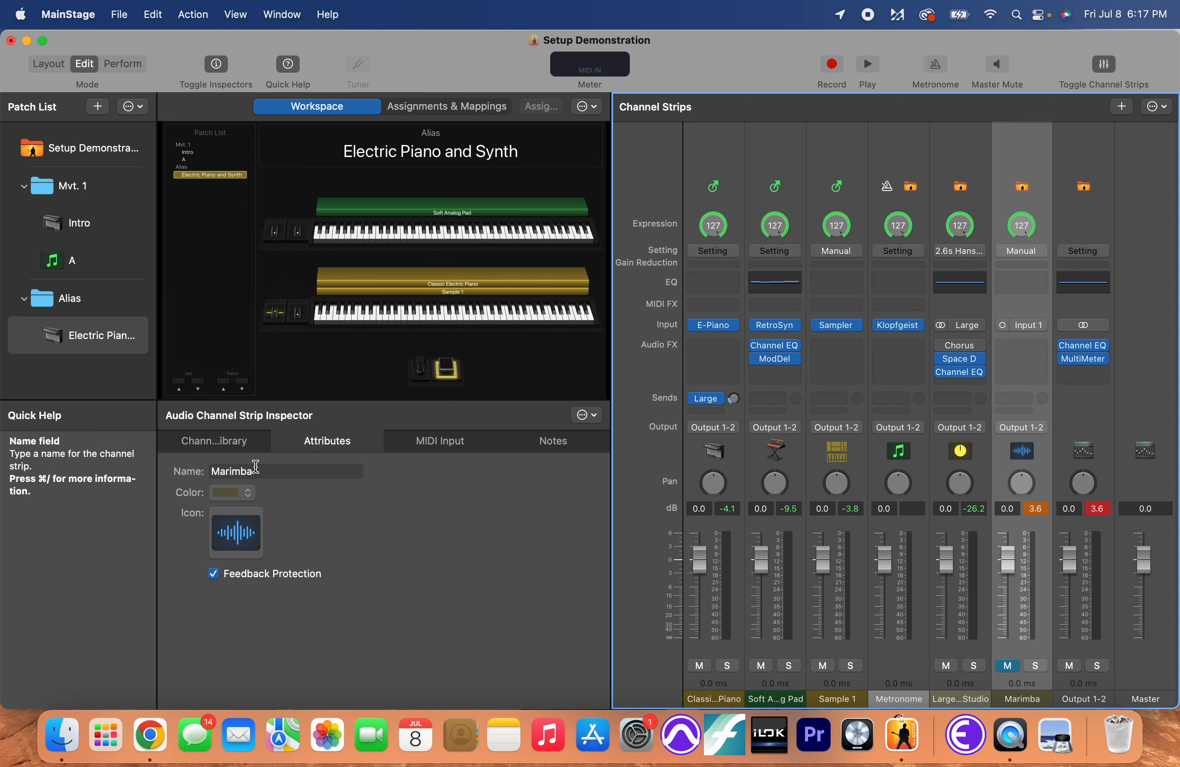
{"action": "left_click", "coordinate": [210, 67]}
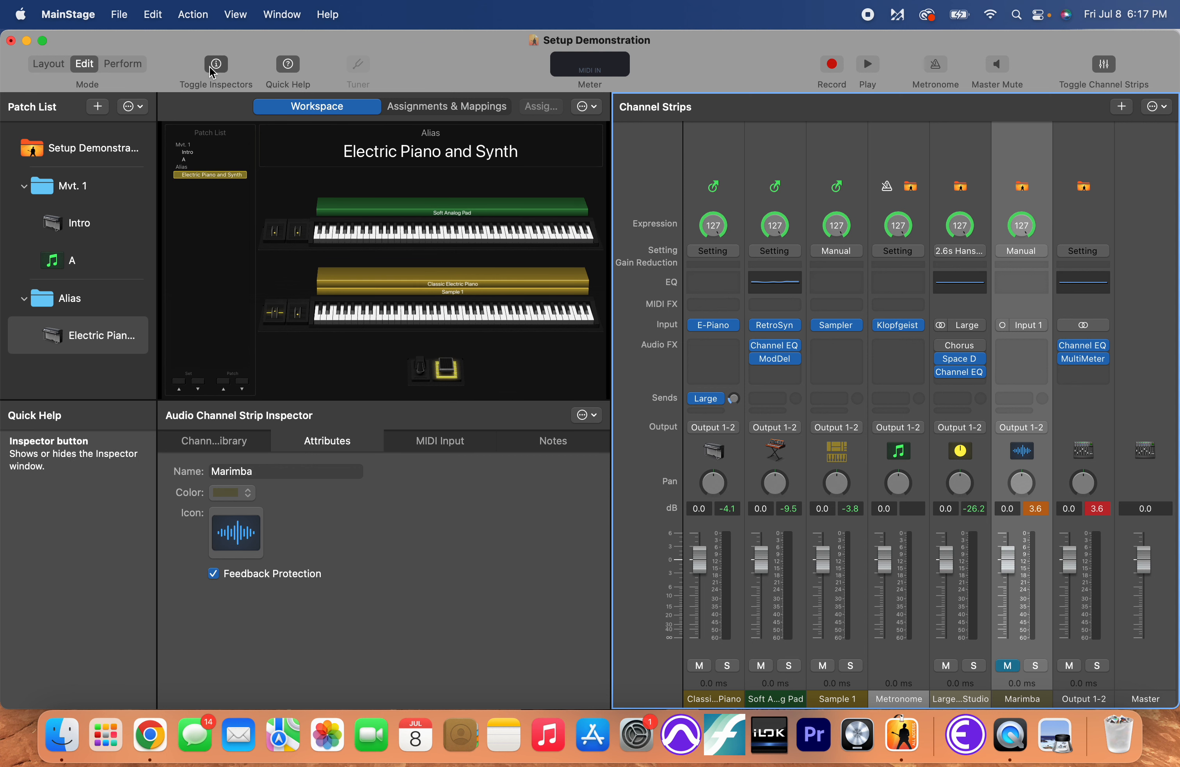
{"action": "left_click", "coordinate": [209, 67]}
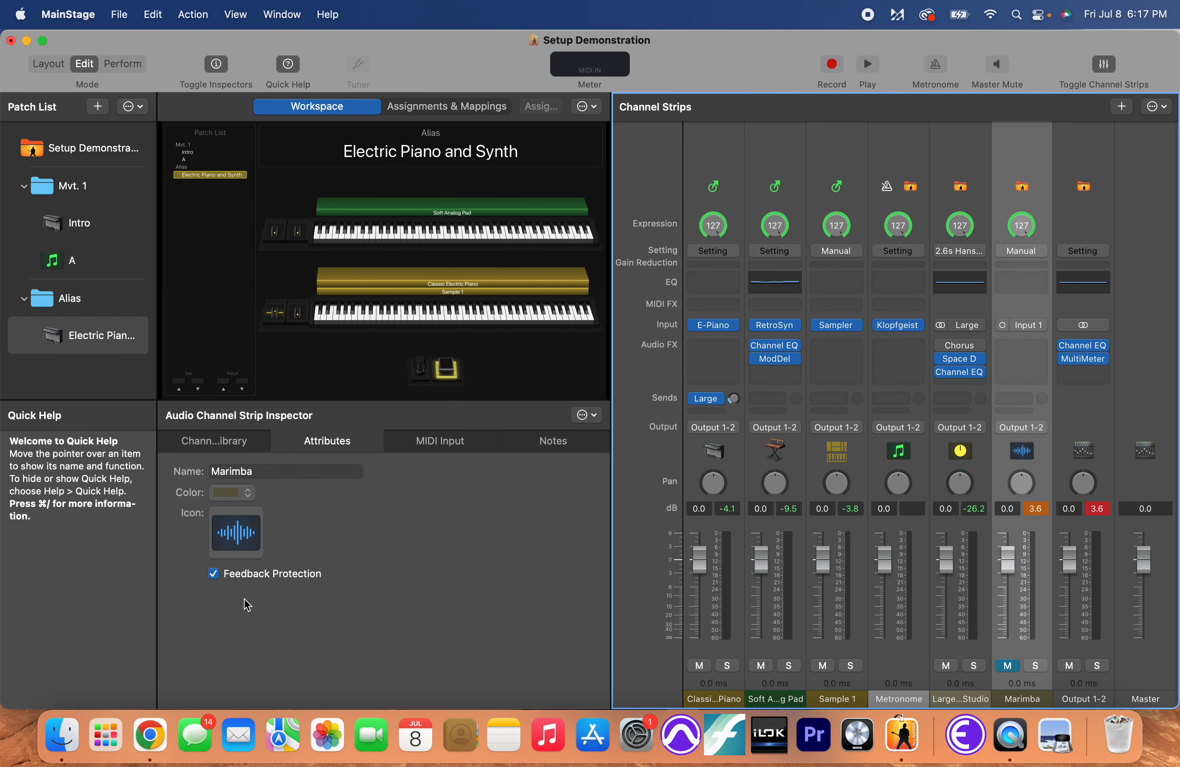
Change the Marimba channel strip's icon to the mallet keyboard picture in the Percussion category.
{"action": "left_click", "coordinate": [245, 533]}
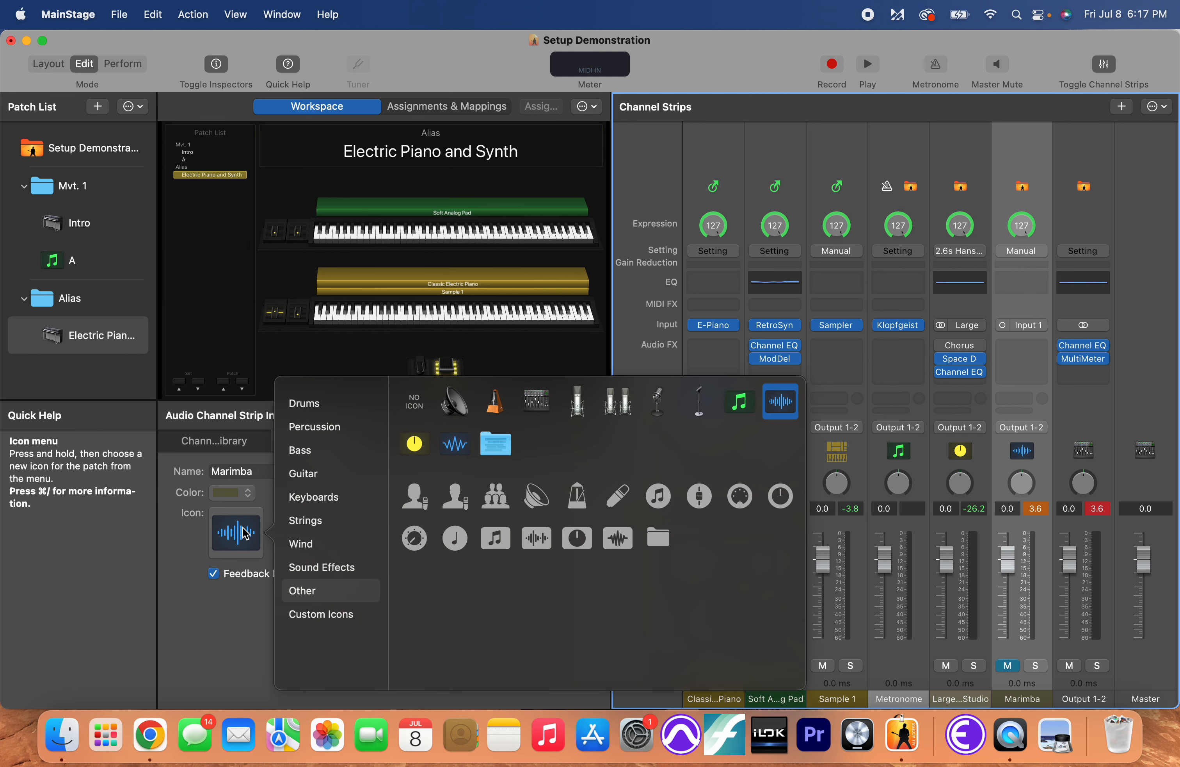
{"action": "mouse_move", "coordinate": [330, 429]}
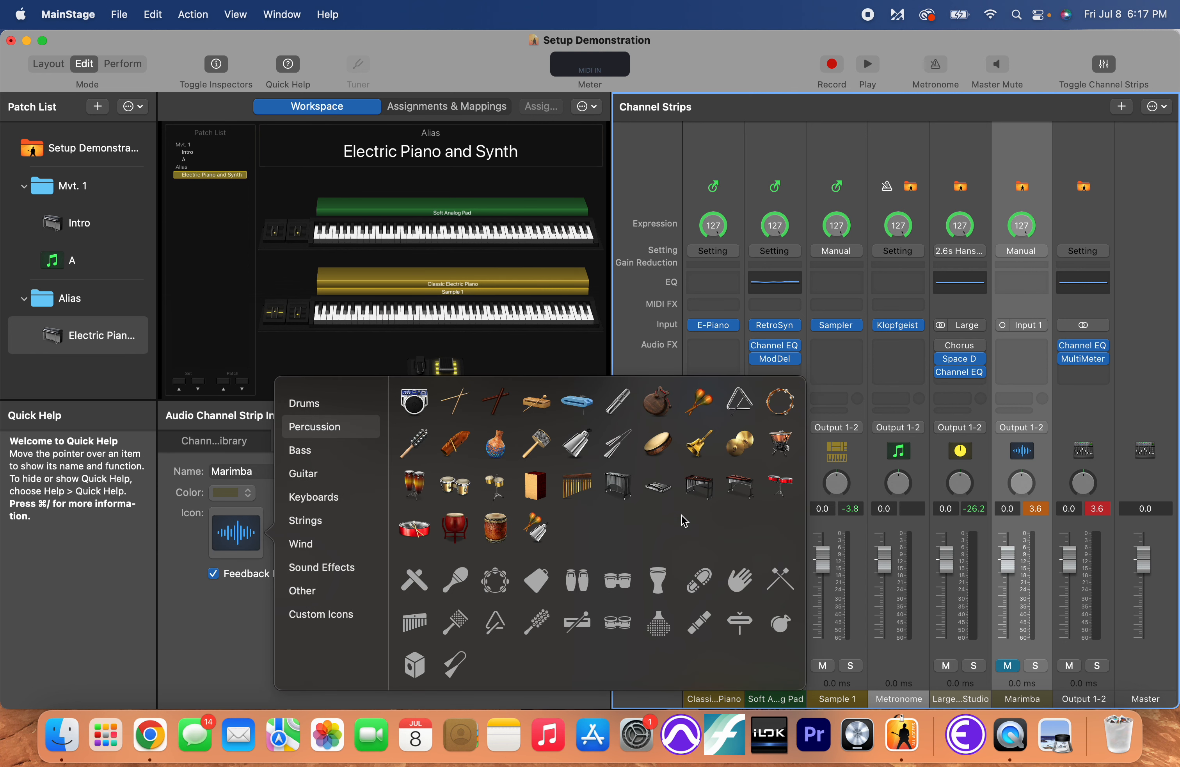
{"action": "left_click", "coordinate": [700, 485]}
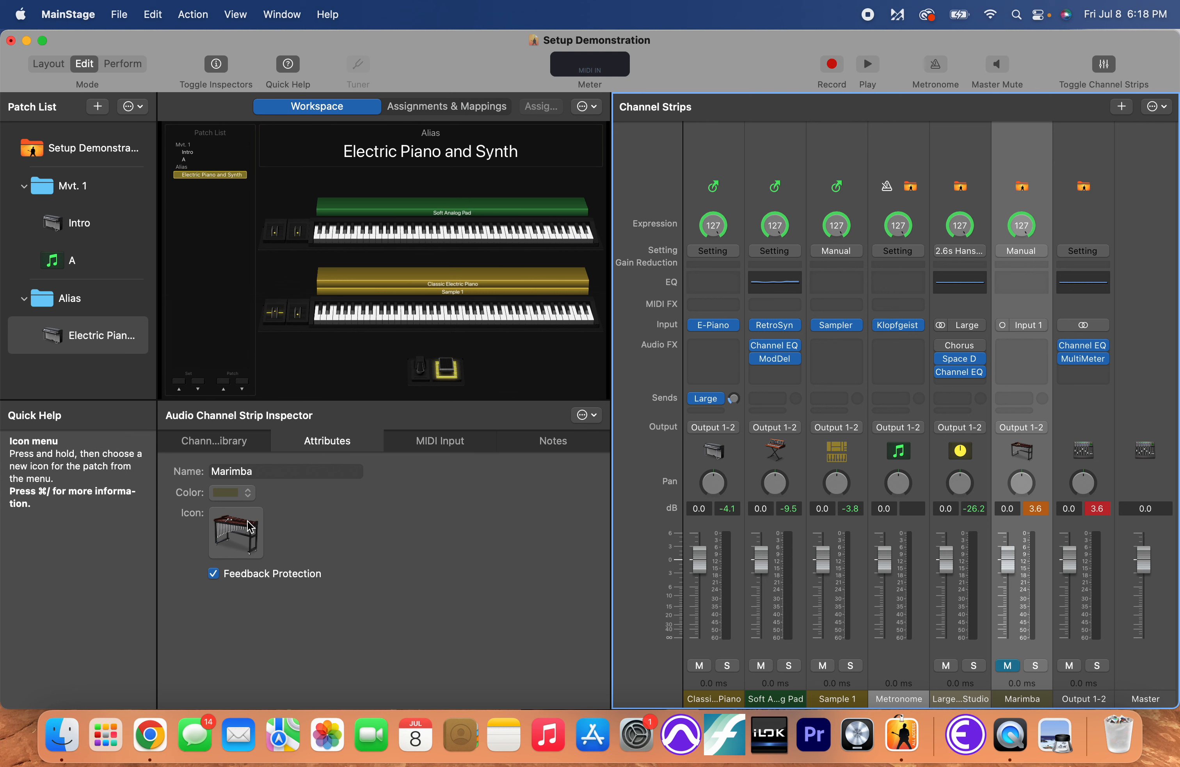
Open the custom color chooser for the Marimba channel strip and look through its color wheel and grayscale slider.
{"action": "left_click", "coordinate": [242, 492]}
{"action": "left_click", "coordinate": [249, 534]}
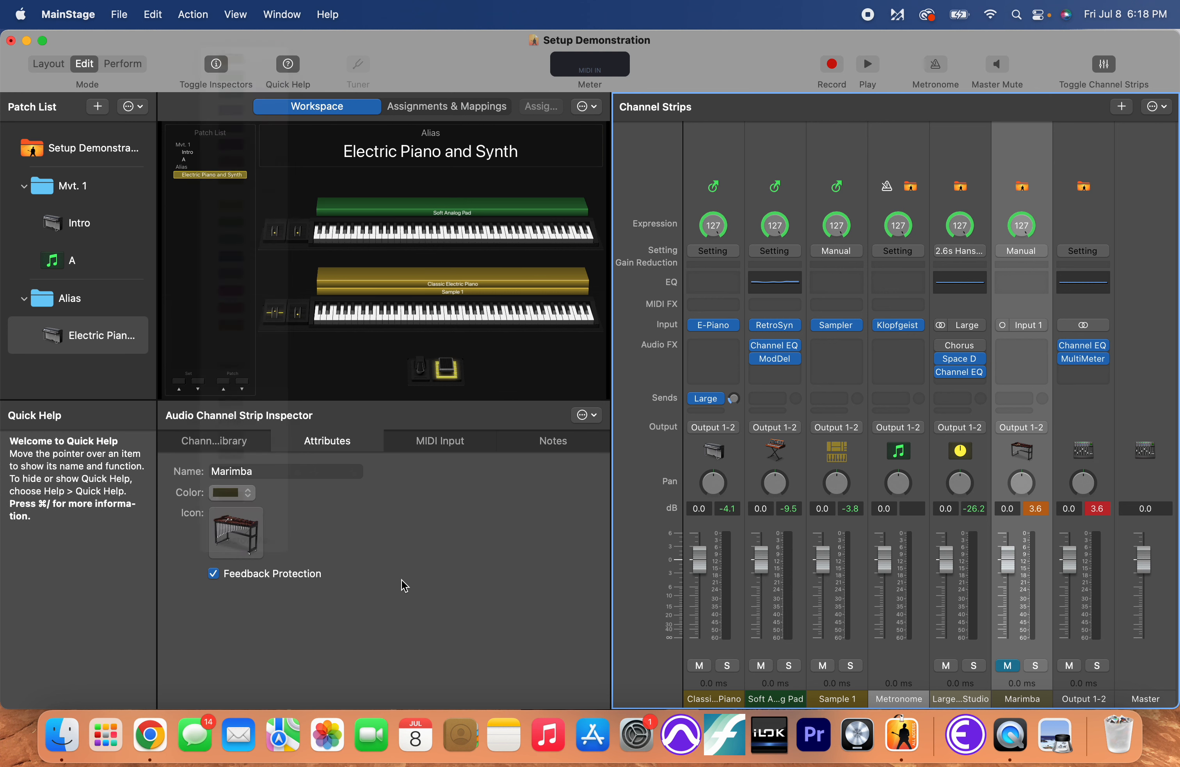
{"action": "left_click", "coordinate": [229, 496]}
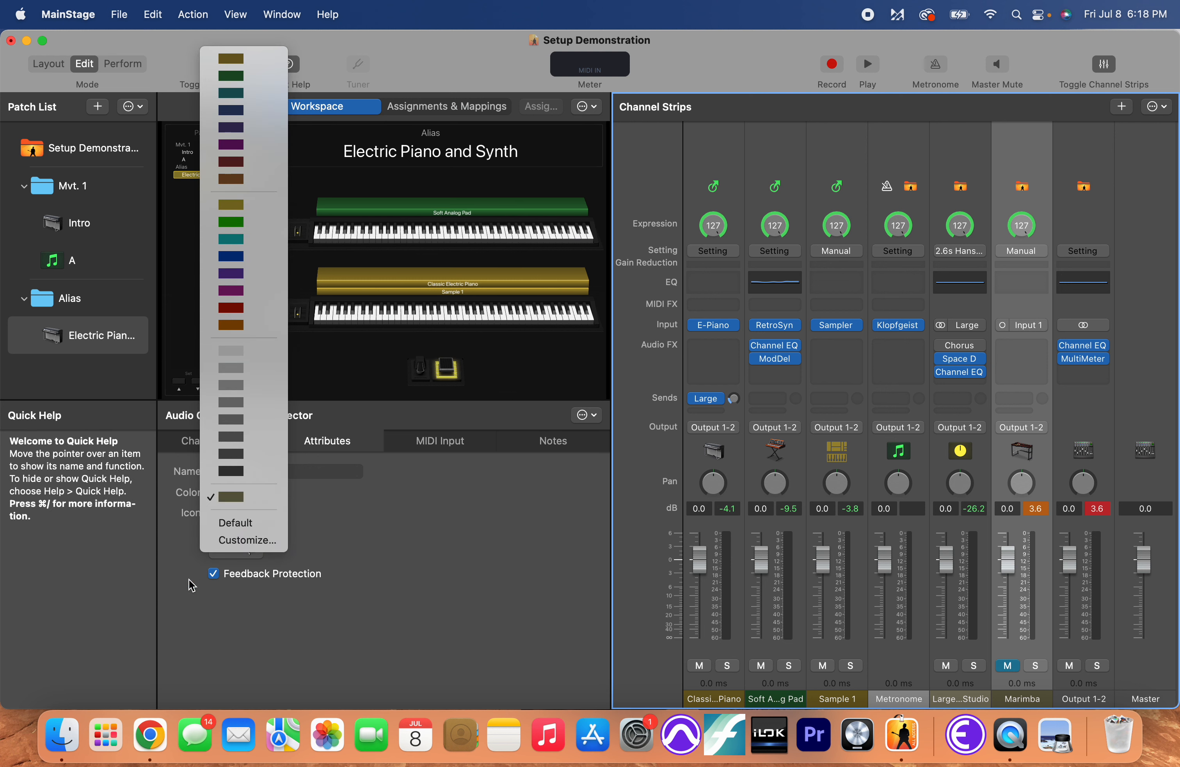
{"action": "left_click", "coordinate": [240, 542]}
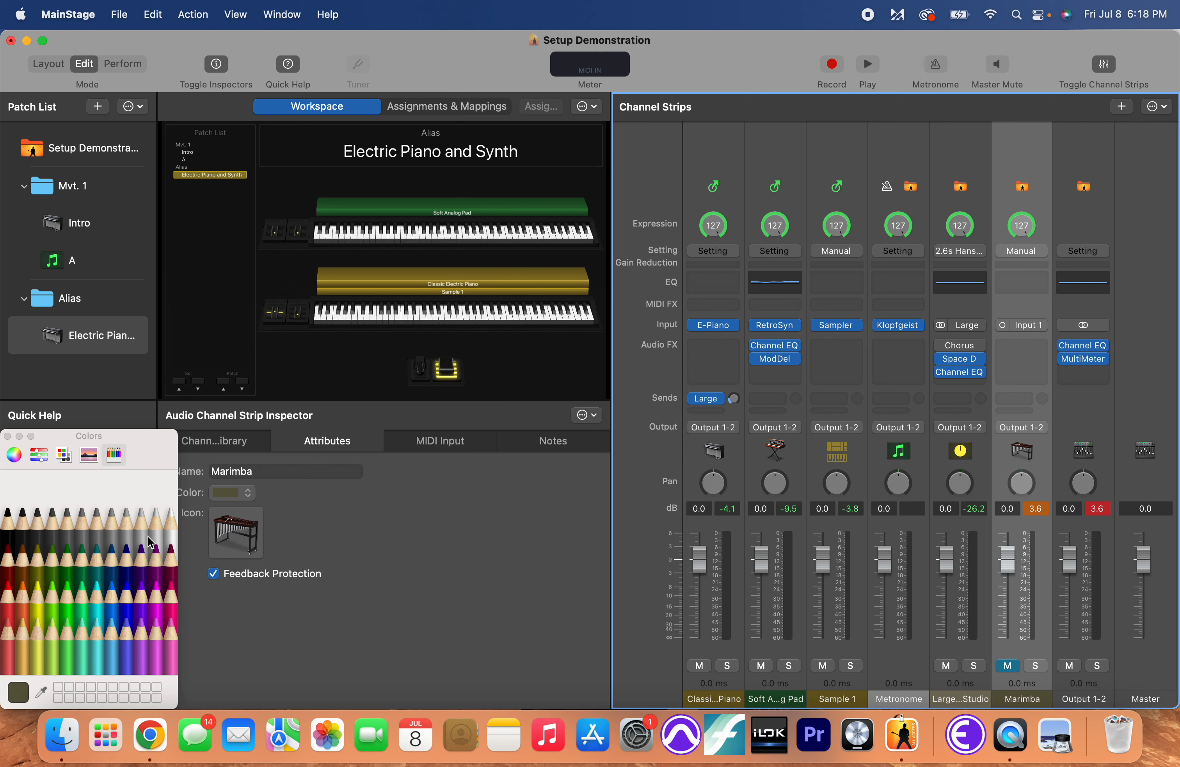
{"action": "left_click", "coordinate": [15, 459]}
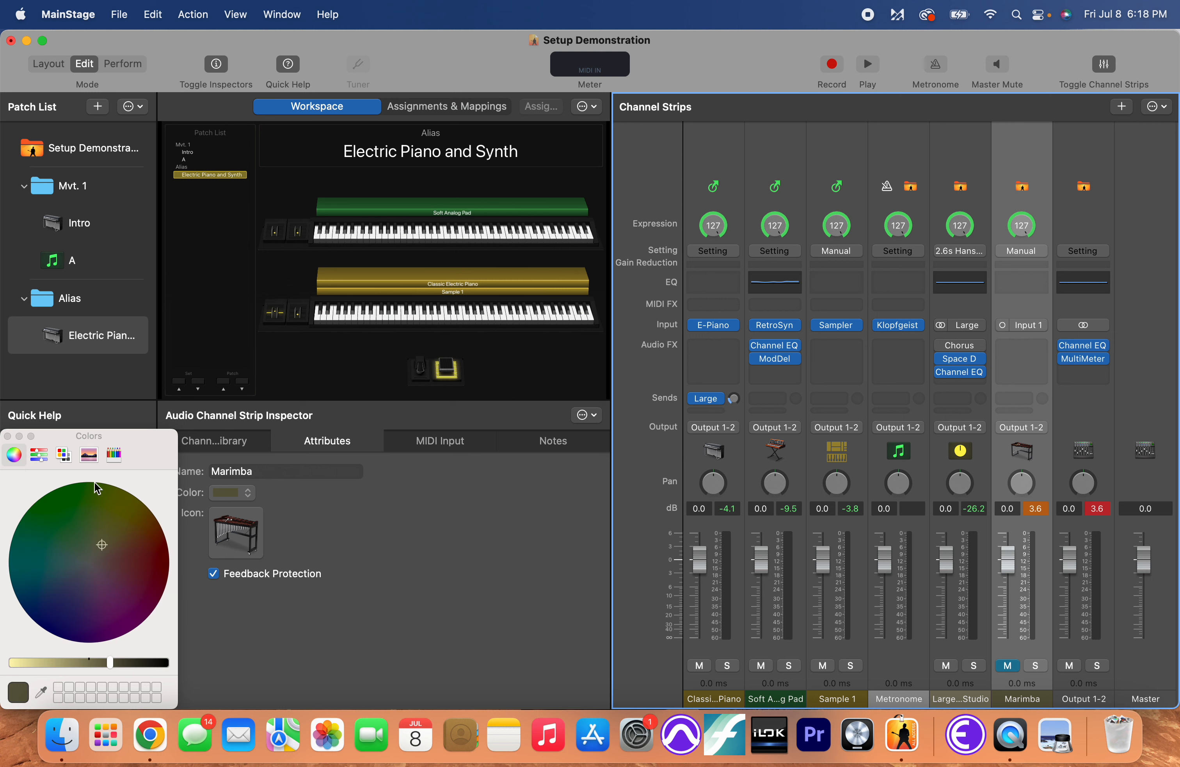
{"action": "left_click", "coordinate": [39, 455]}
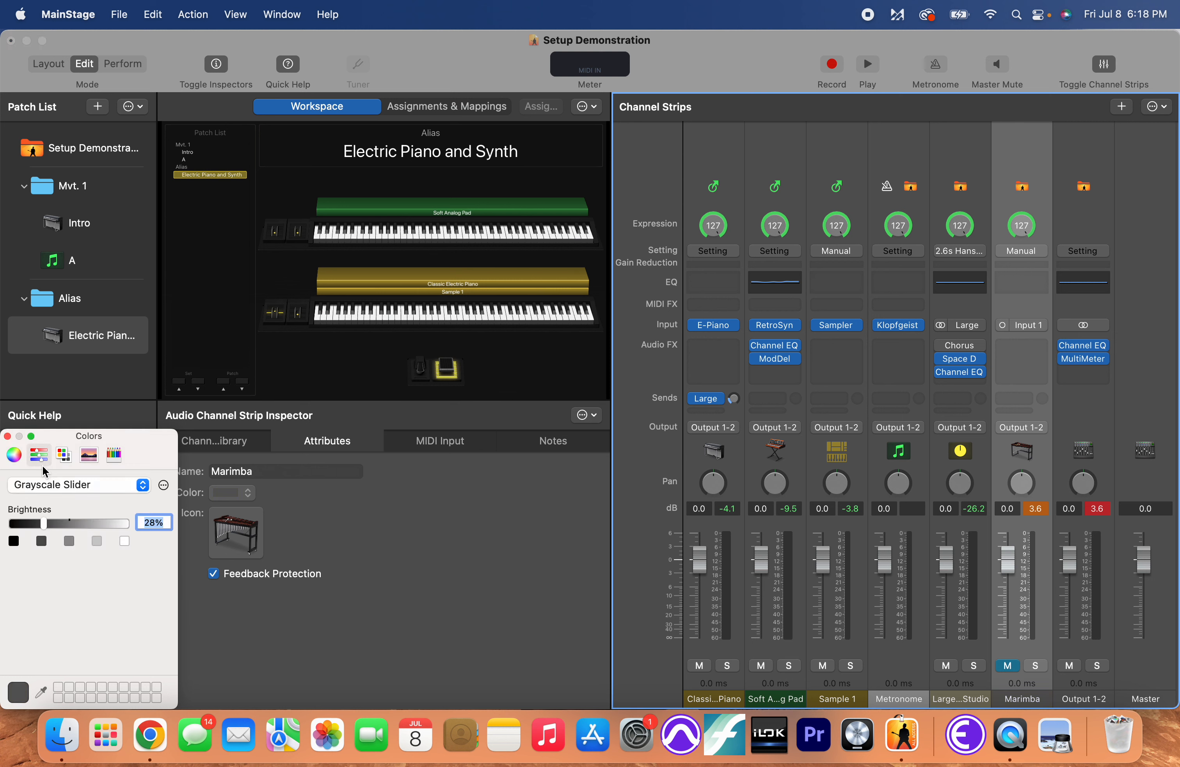
Search the Apple color palette for "red", apply Red to the Marimba channel strip, and close the color chooser.
{"action": "left_click", "coordinate": [64, 454]}
{"action": "scroll", "coordinate": [34, 605], "scroll_direction": "down", "scroll_amount": 2}
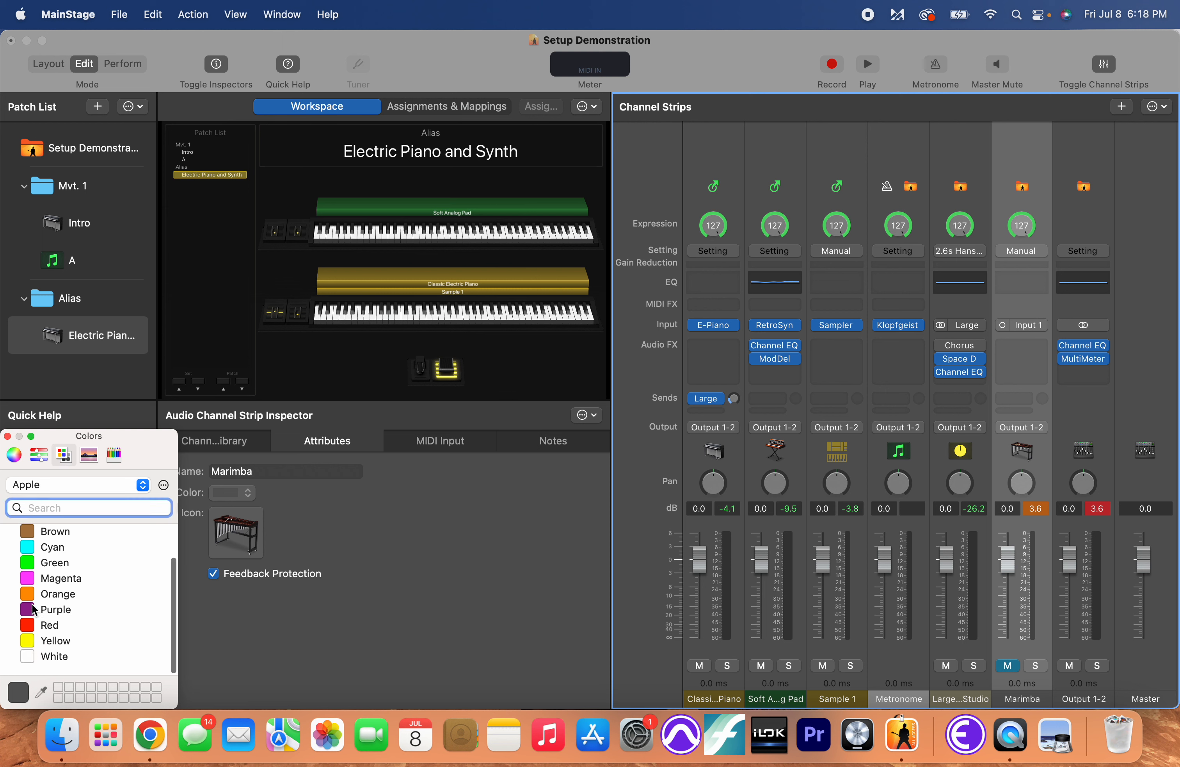
{"action": "scroll", "coordinate": [34, 604], "scroll_direction": "up", "scroll_amount": 2}
{"action": "scroll", "coordinate": [34, 604], "scroll_direction": "down", "scroll_amount": 1}
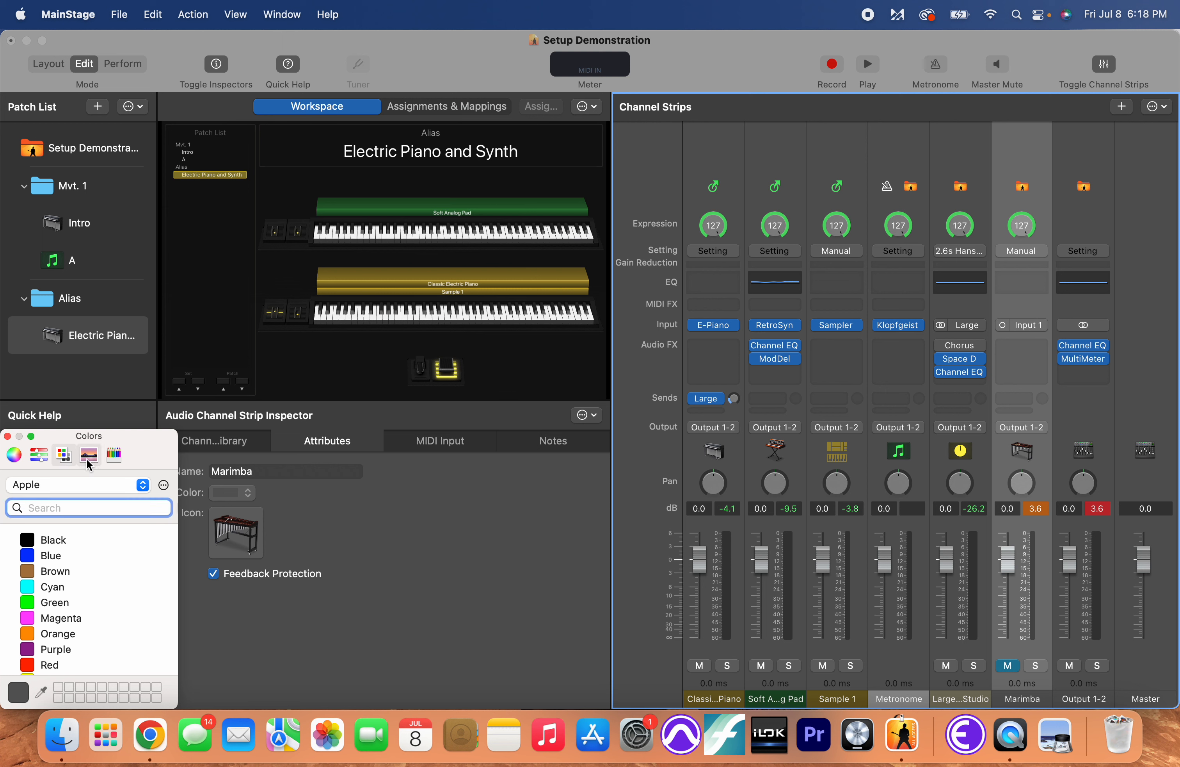
{"action": "type", "text": "red"}
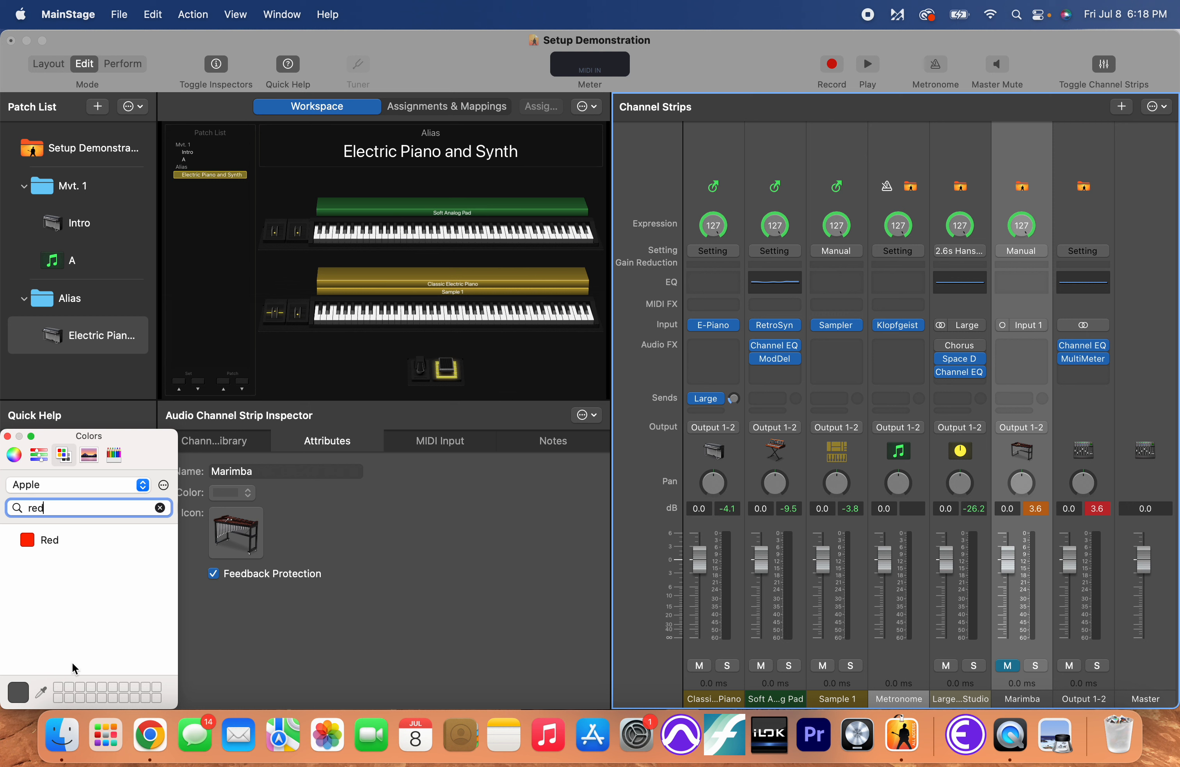
{"action": "left_click", "coordinate": [56, 541]}
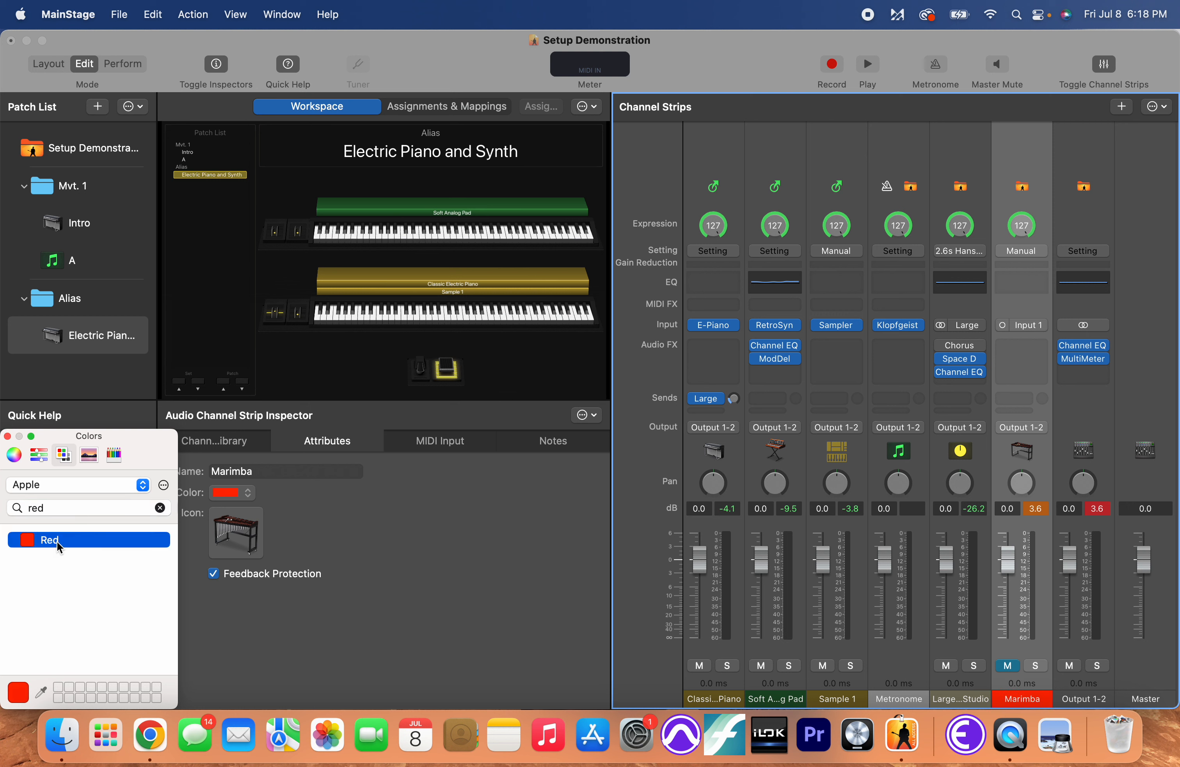
{"action": "left_click", "coordinate": [122, 456]}
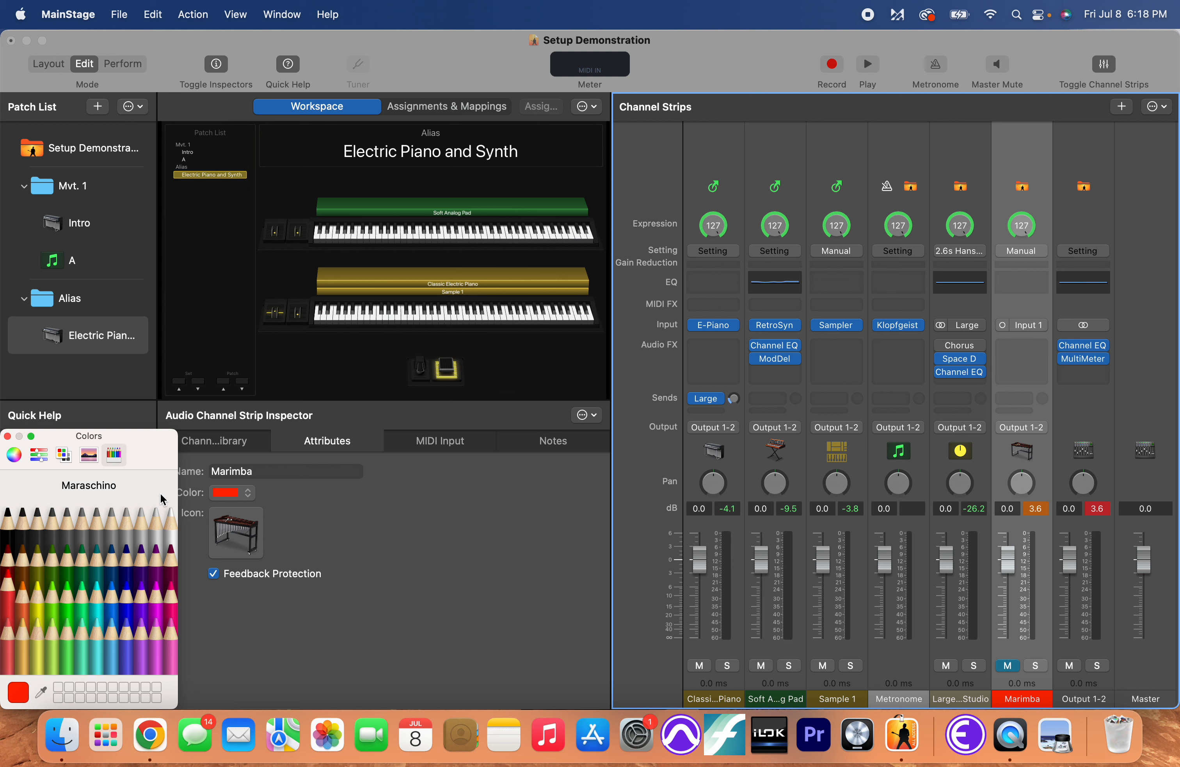
{"action": "left_click", "coordinate": [7, 436]}
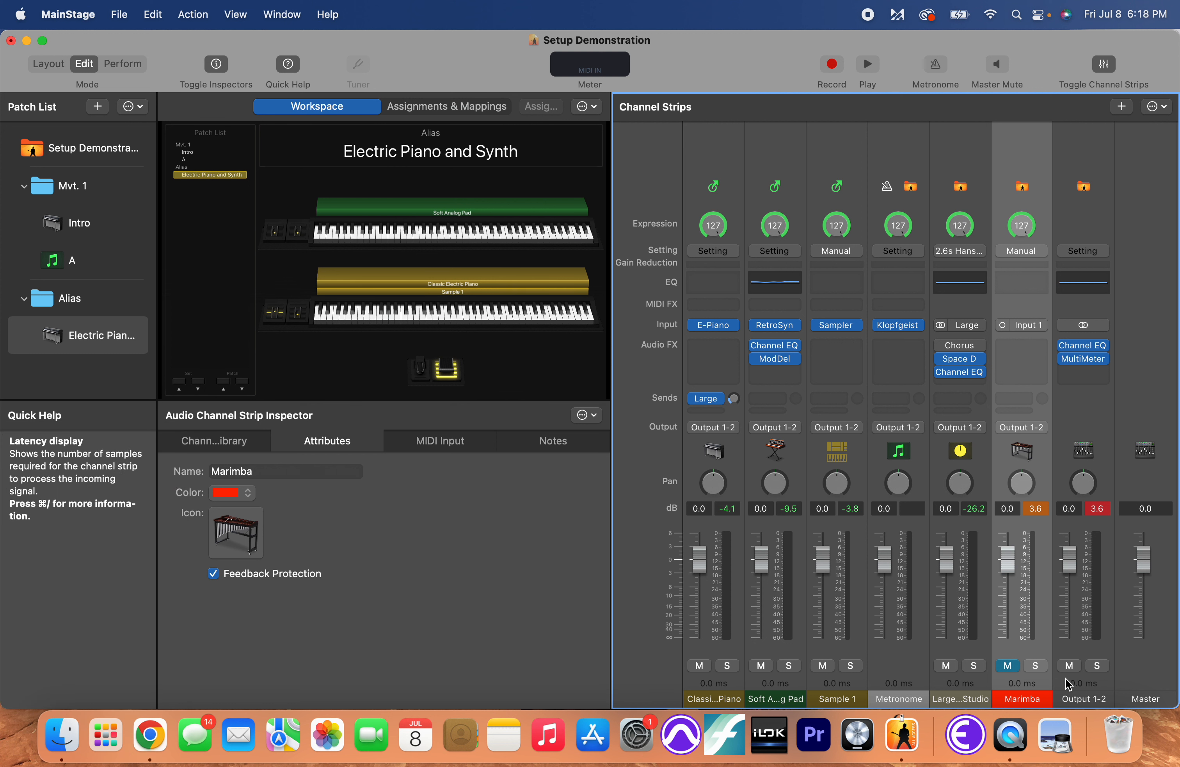
Look at the Custom Icons and Other icon categories for the Output 1-2 channel strip, keeping its mixer icon.
{"action": "left_click", "coordinate": [1083, 697]}
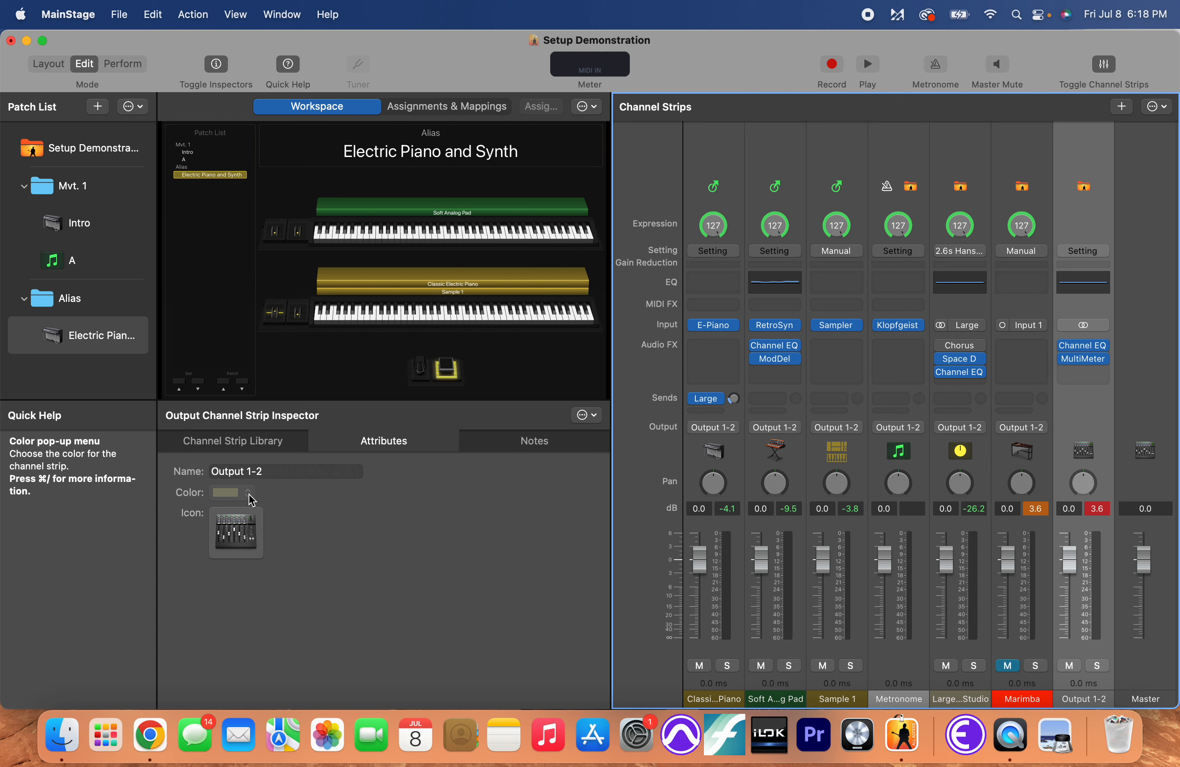
{"action": "left_click", "coordinate": [232, 540]}
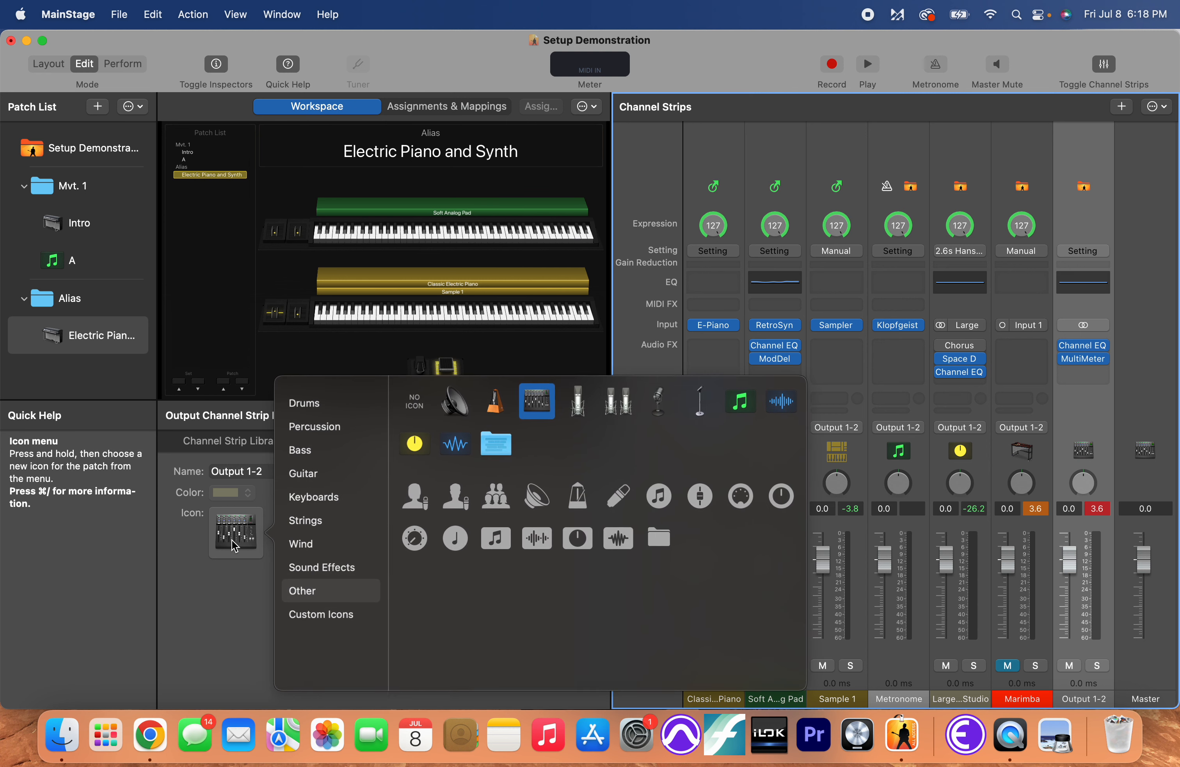
{"action": "left_click", "coordinate": [339, 615]}
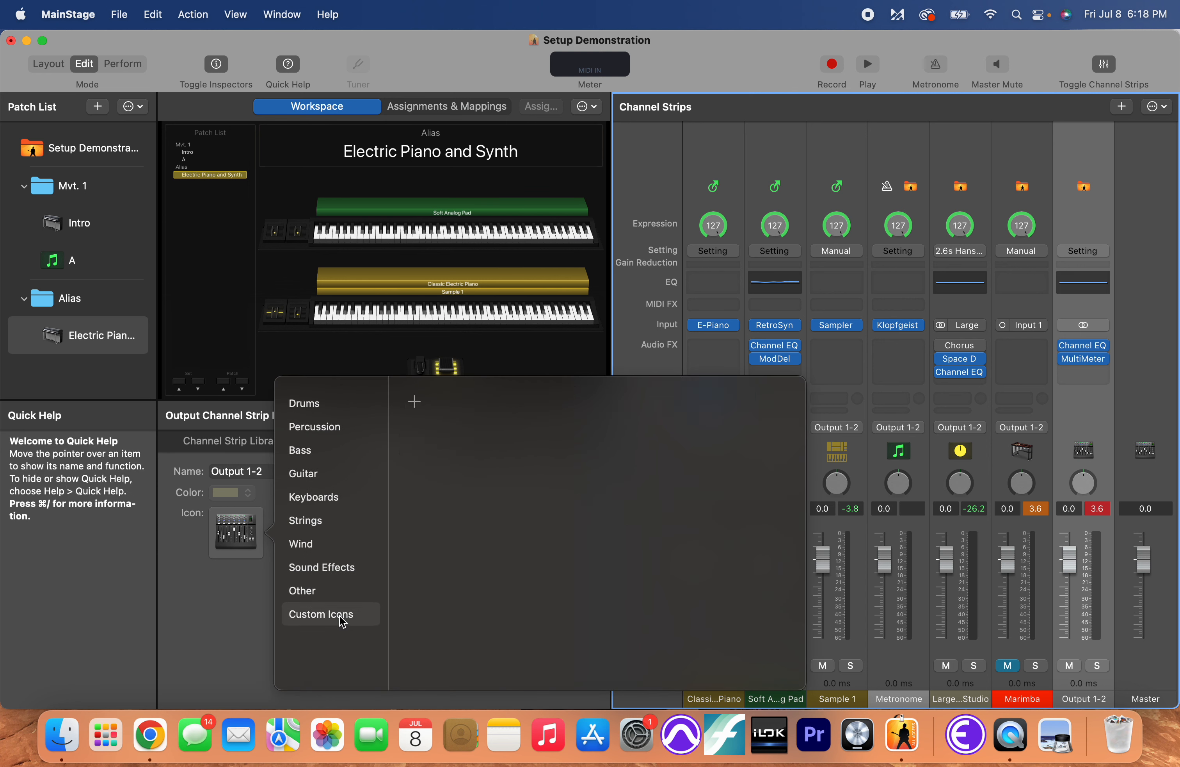
{"action": "left_click", "coordinate": [317, 590]}
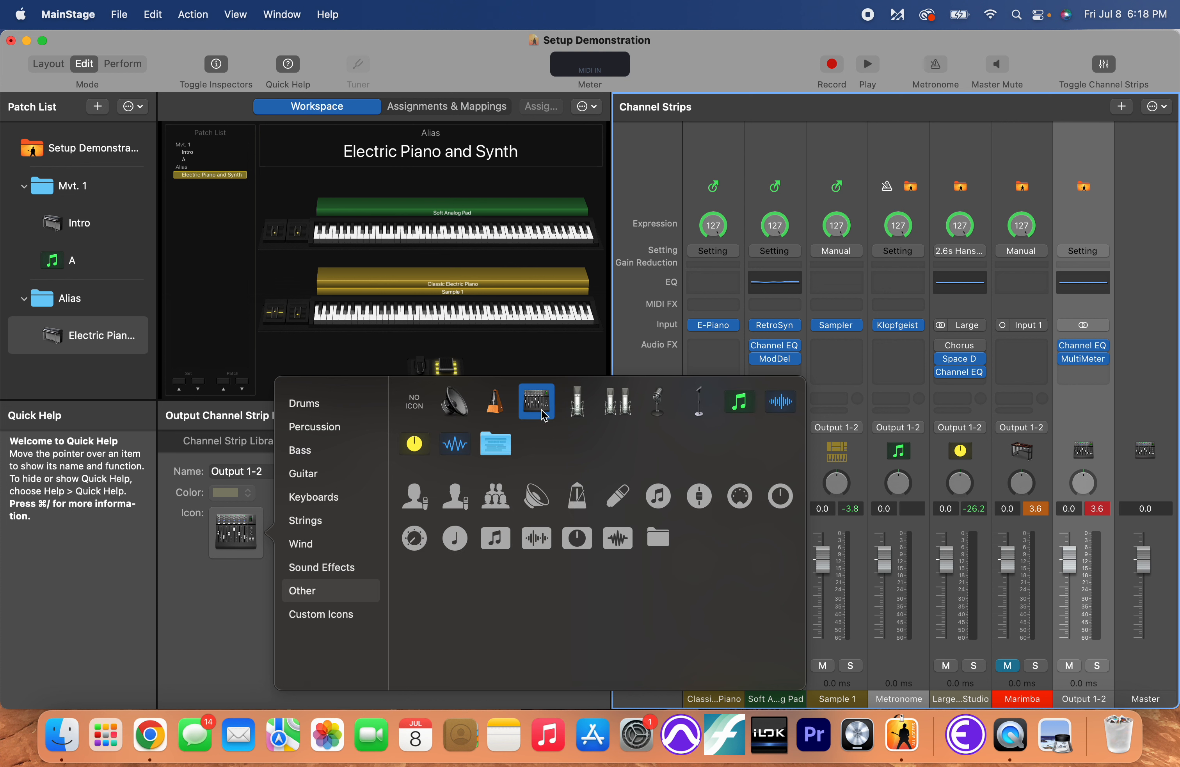
{"action": "left_click", "coordinate": [225, 625]}
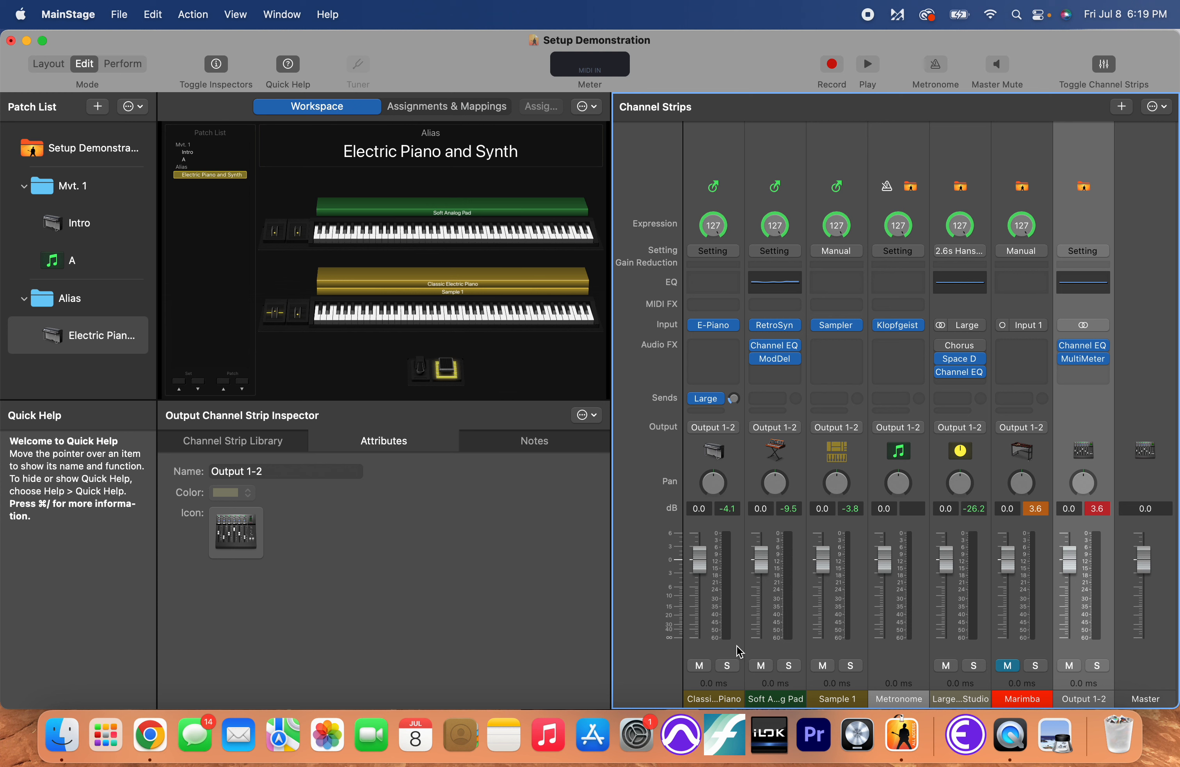
Review the Sample 1 and Soft Analog Pad icons, and give the Classic Electric Piano strip the orange synthesizer-on-stand icon from Keyboards.
{"action": "left_click", "coordinate": [844, 460]}
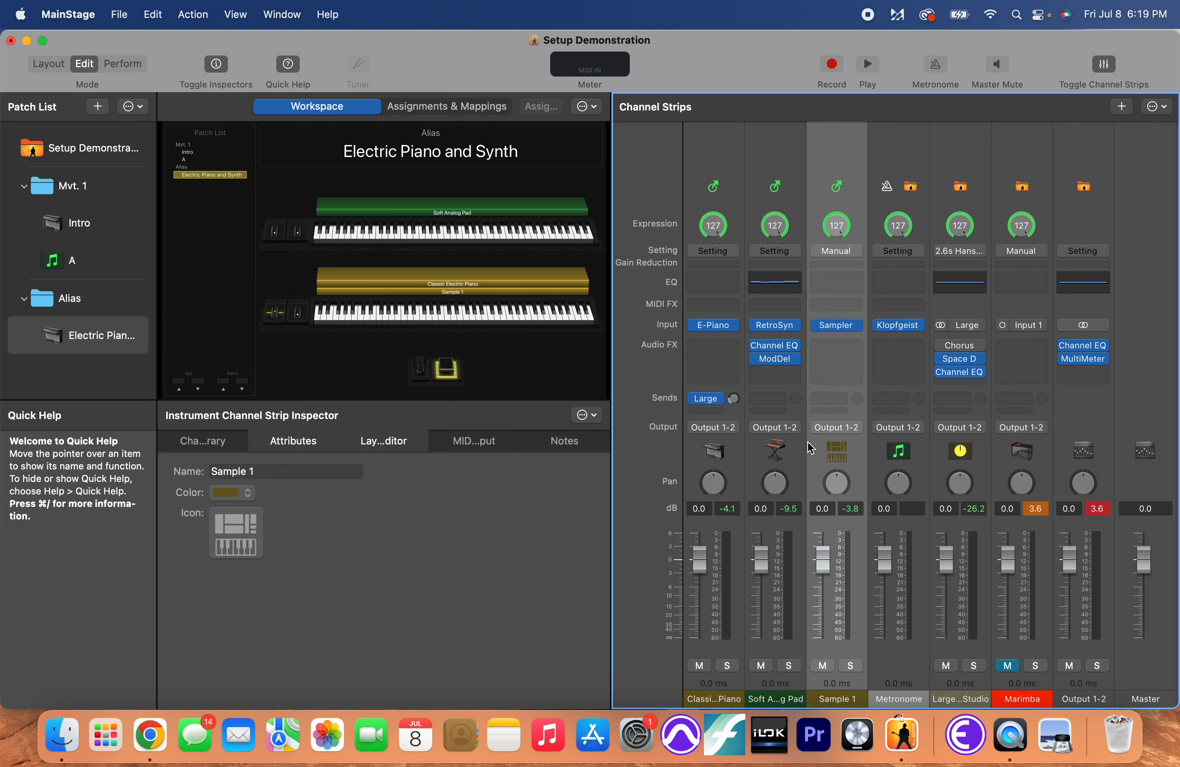
{"action": "left_click", "coordinate": [767, 450]}
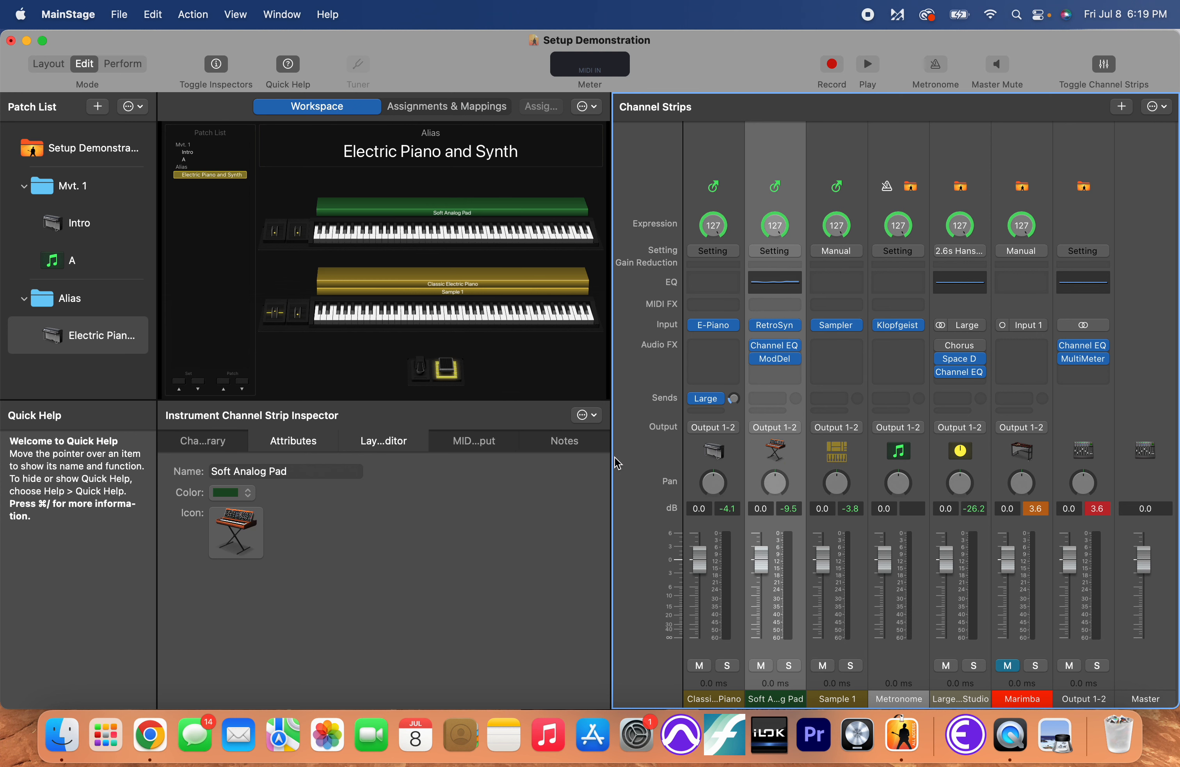
{"action": "left_click", "coordinate": [714, 455]}
{"action": "left_click", "coordinate": [256, 540]}
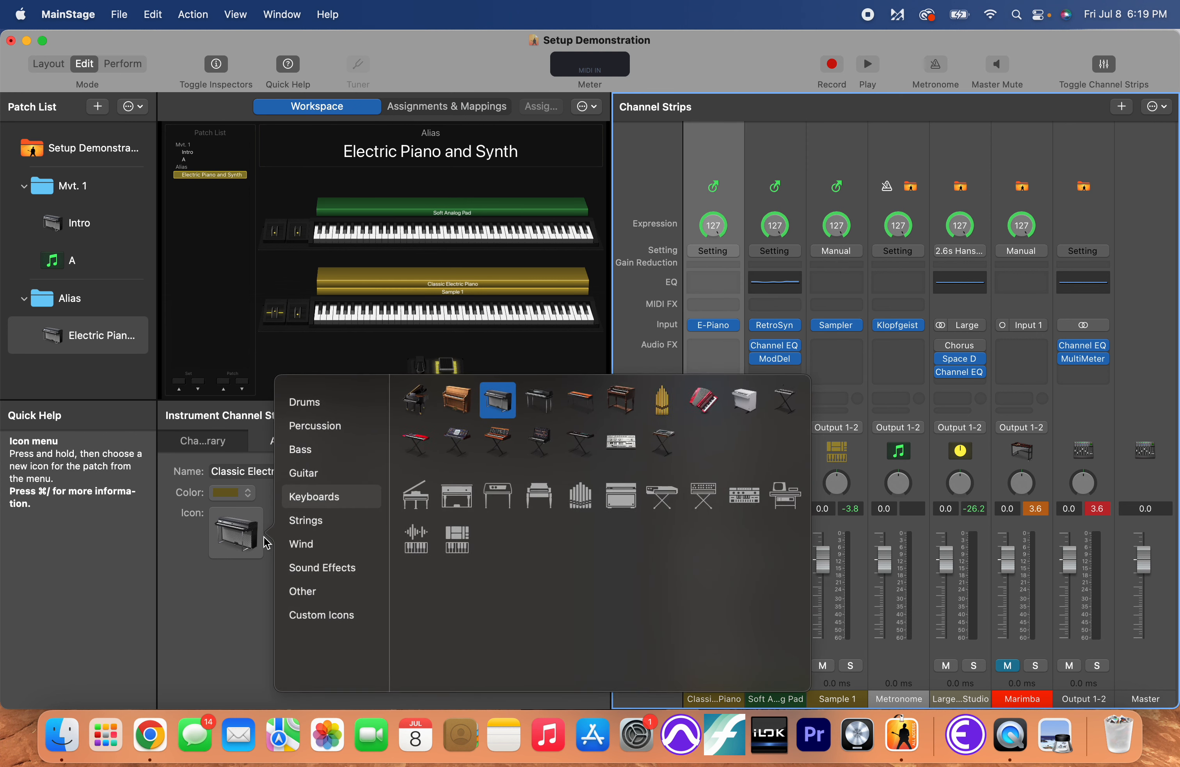
{"action": "left_click", "coordinate": [495, 443]}
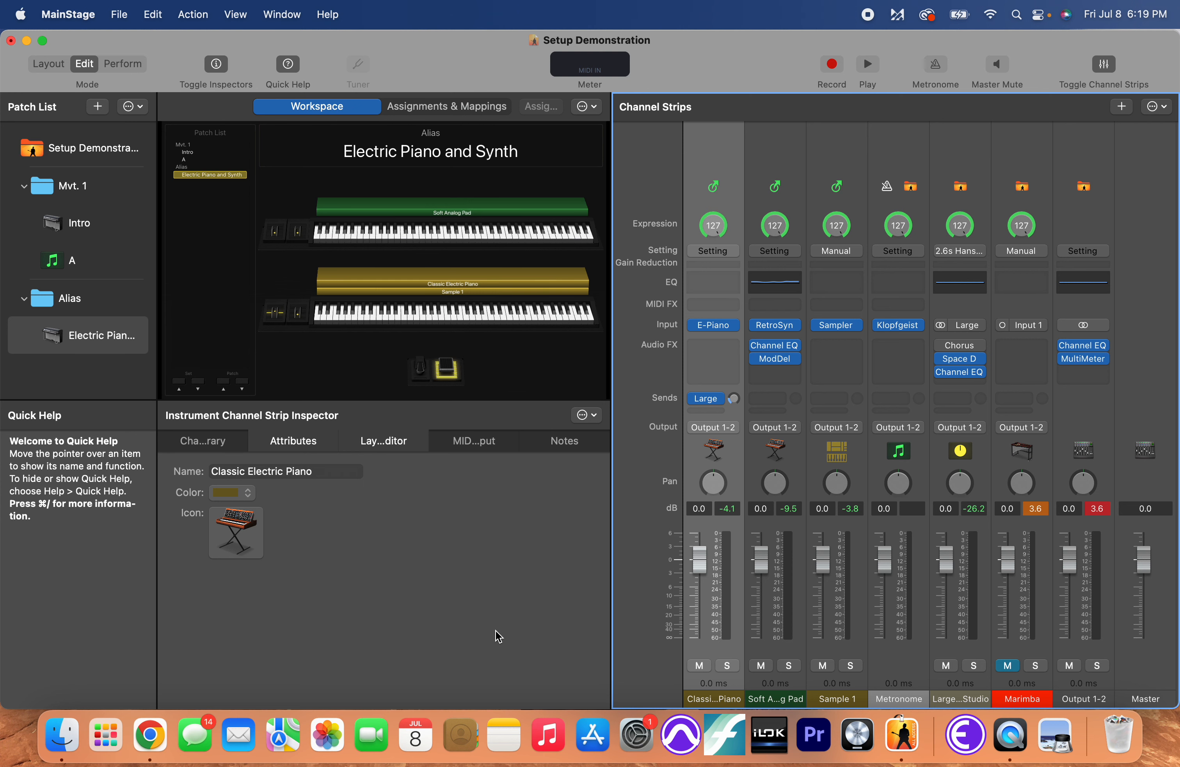
Examine the channel strip badges at concert level and in the Intro patch, and follow the Classic Electric Piano alias to its original.
{"action": "left_click", "coordinate": [61, 154]}
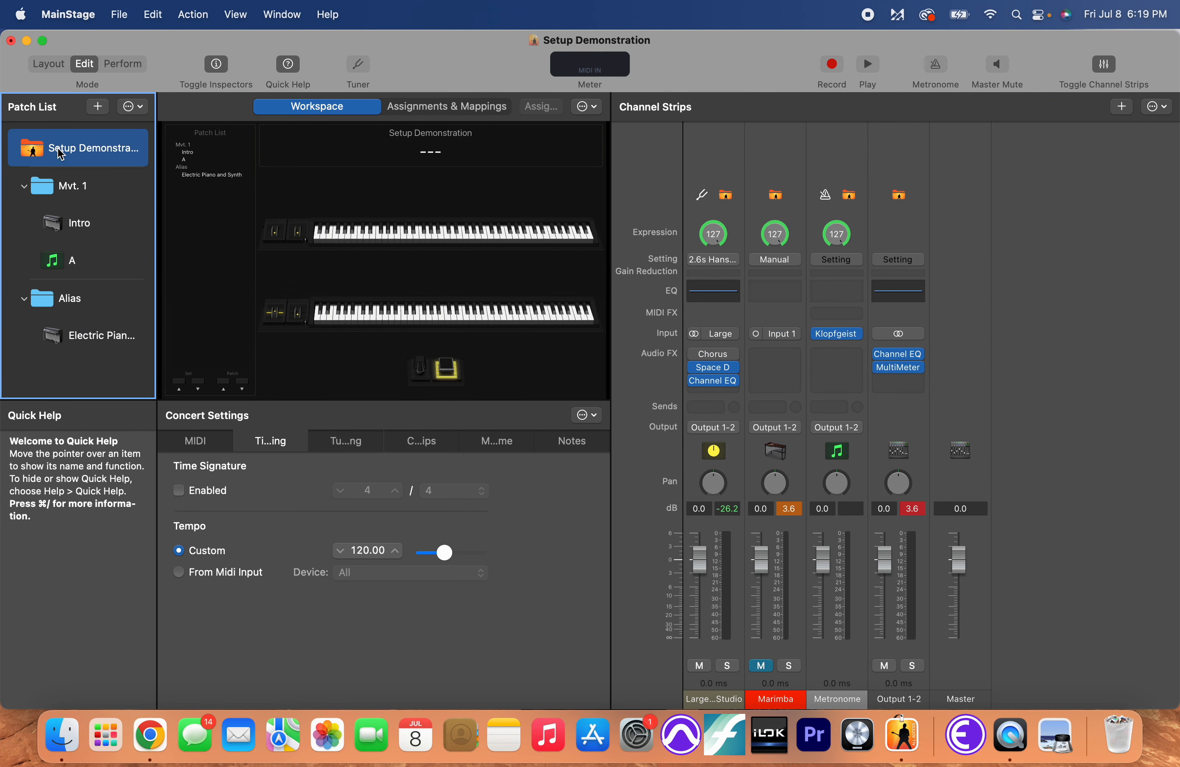
{"action": "left_click", "coordinate": [907, 194]}
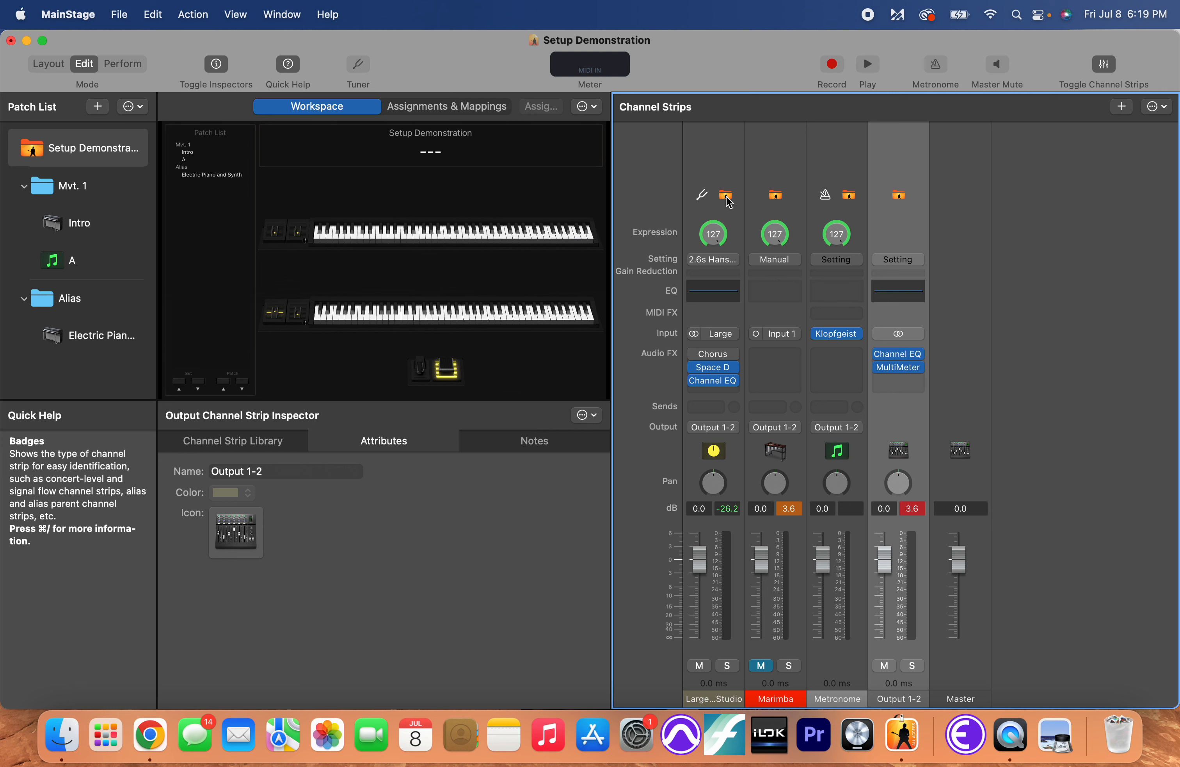
{"action": "left_click", "coordinate": [87, 223]}
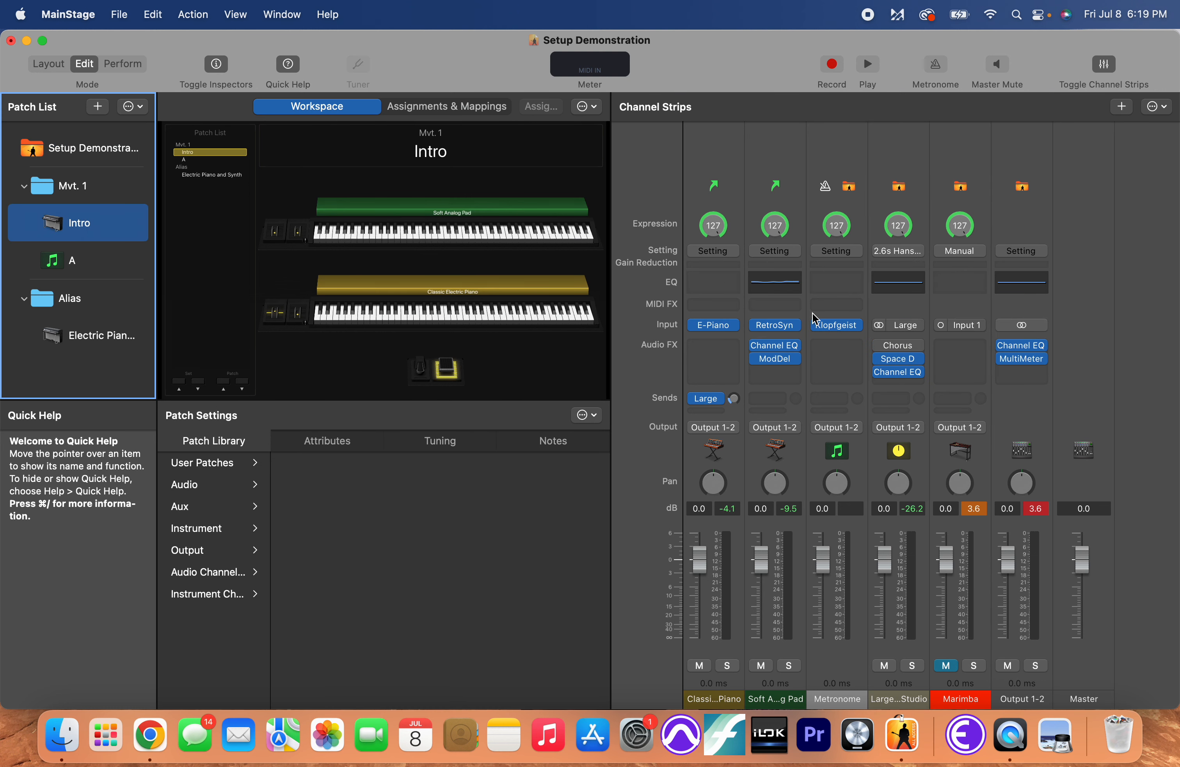
{"action": "left_click", "coordinate": [719, 190]}
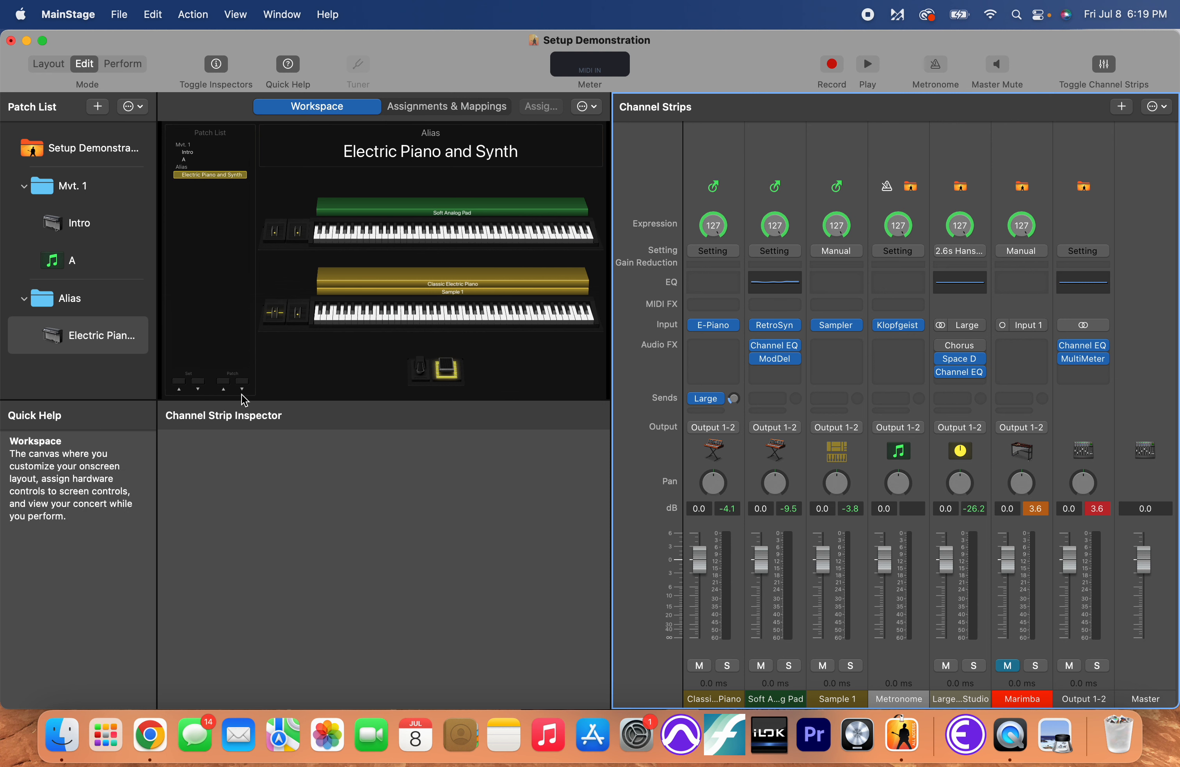
Select the lower keyboard, and inspect the Classic Electric Piano, Soft Analog Pad and Sample 1 original channel strips one after another.
{"action": "left_click", "coordinate": [538, 324]}
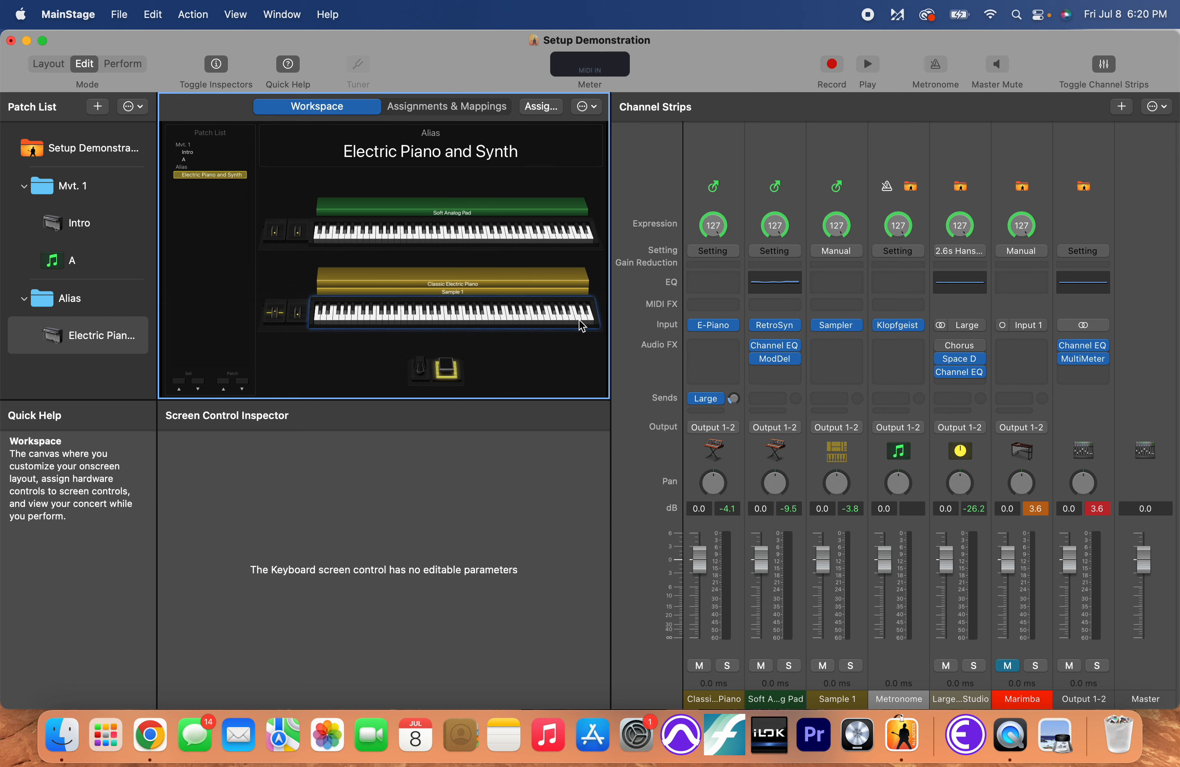
{"action": "left_click", "coordinate": [733, 159]}
{"action": "left_click", "coordinate": [786, 159]}
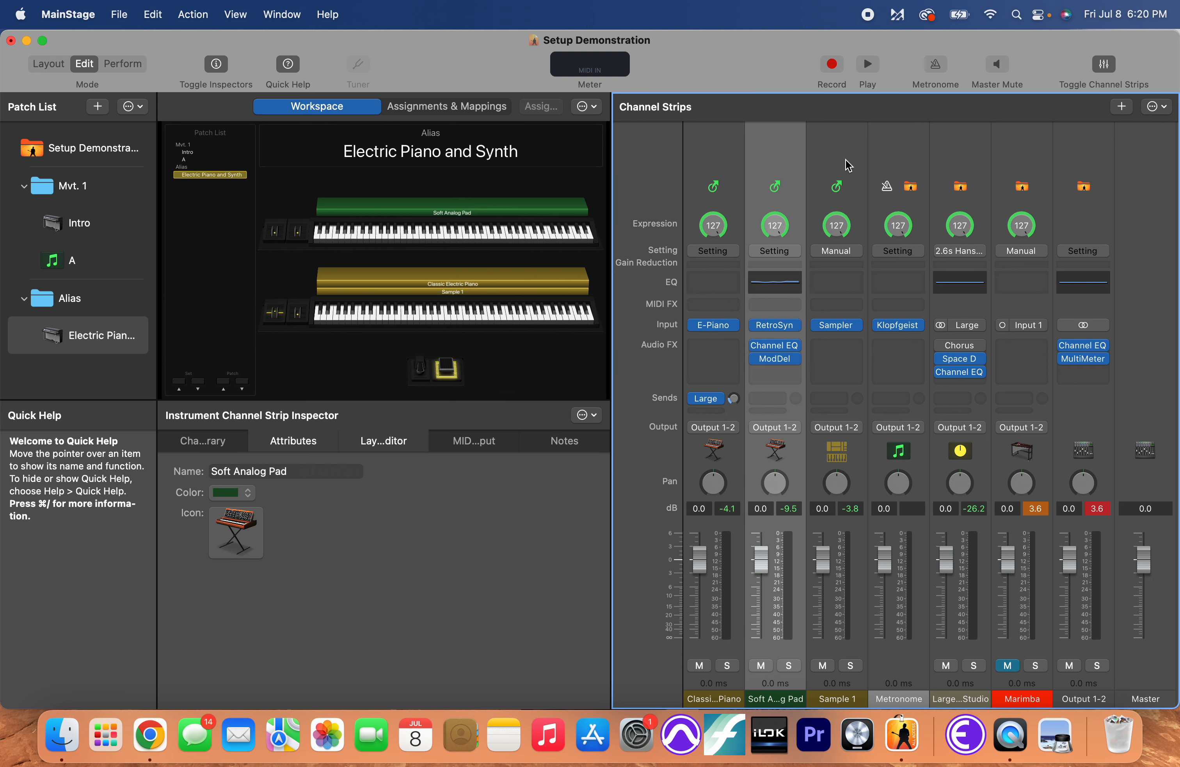
{"action": "left_click", "coordinate": [848, 165]}
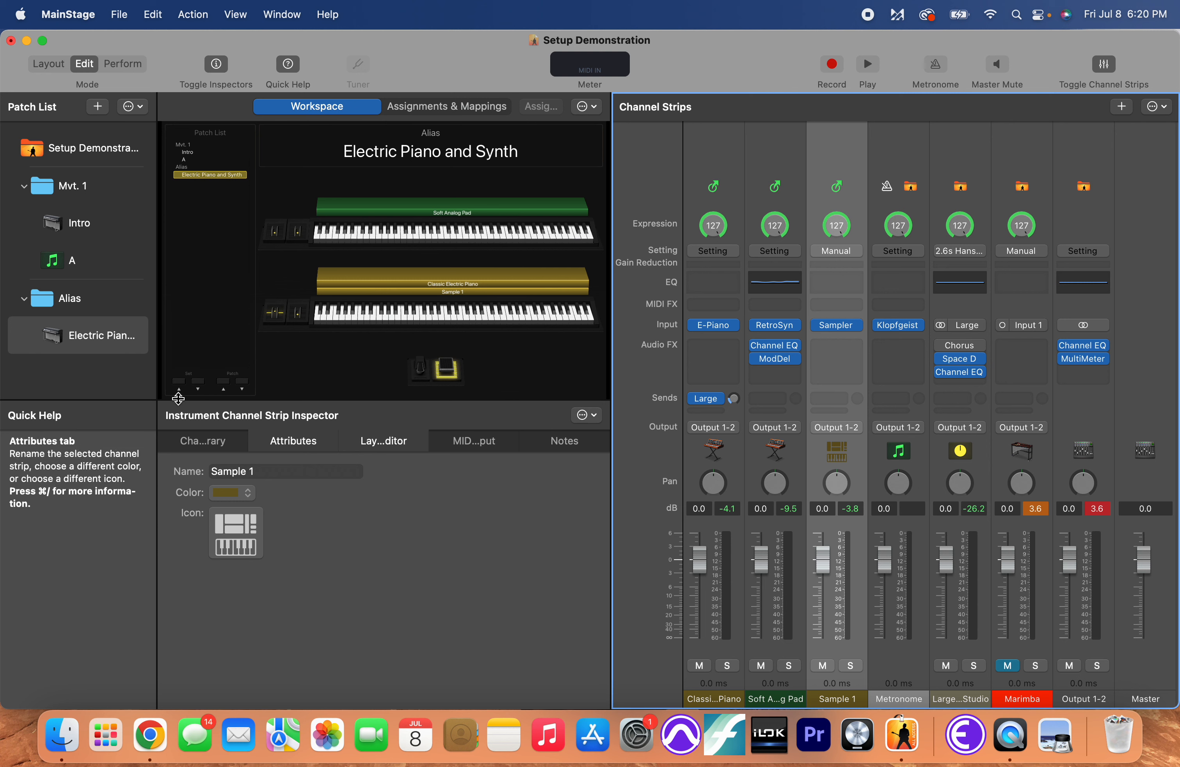
Open the recent concert To A Flame without saving the changes to Setup Demonstration, and show it full screen.
{"action": "left_click", "coordinate": [119, 14]}
{"action": "mouse_move", "coordinate": [149, 77]}
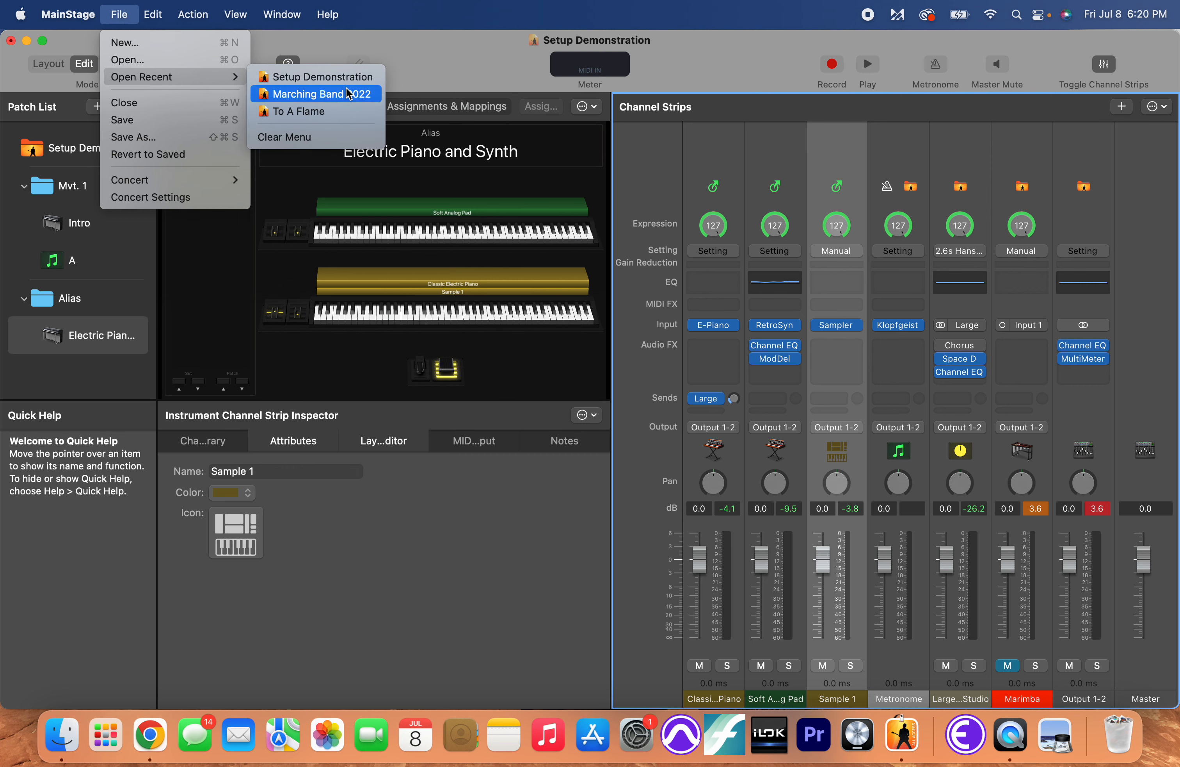
{"action": "left_click", "coordinate": [325, 110]}
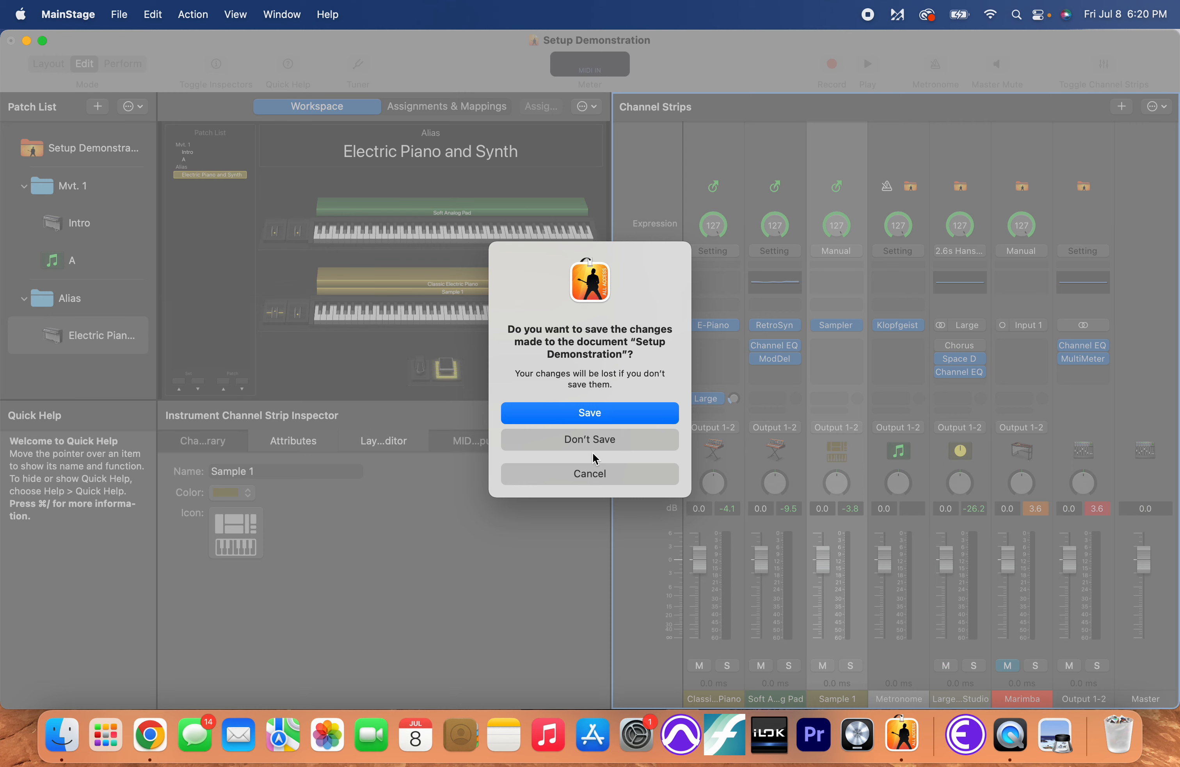
{"action": "left_click", "coordinate": [588, 440]}
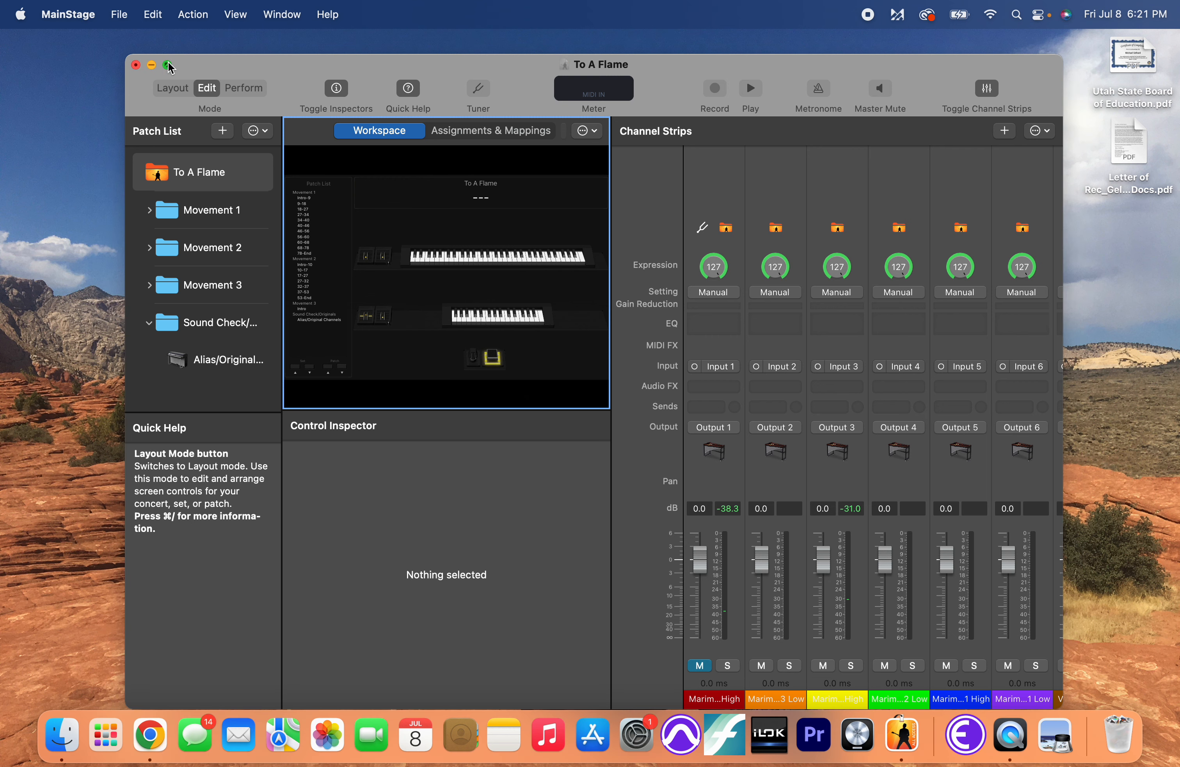
{"action": "left_click", "coordinate": [167, 65]}
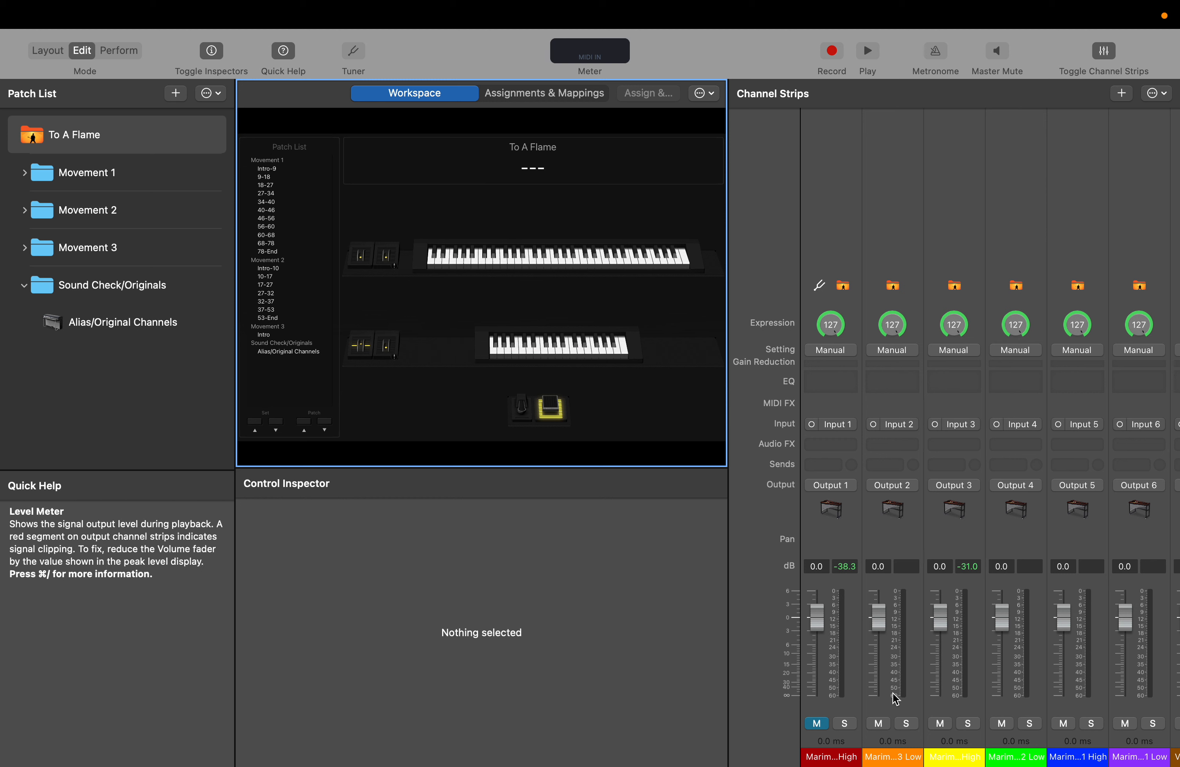
Review the concert-level channel strips of To A Flame, and show the Alias/Original Channels patch in the Sound Check/Originals set.
{"action": "scroll", "coordinate": [1160, 729], "scroll_direction": "right", "scroll_amount": 5}
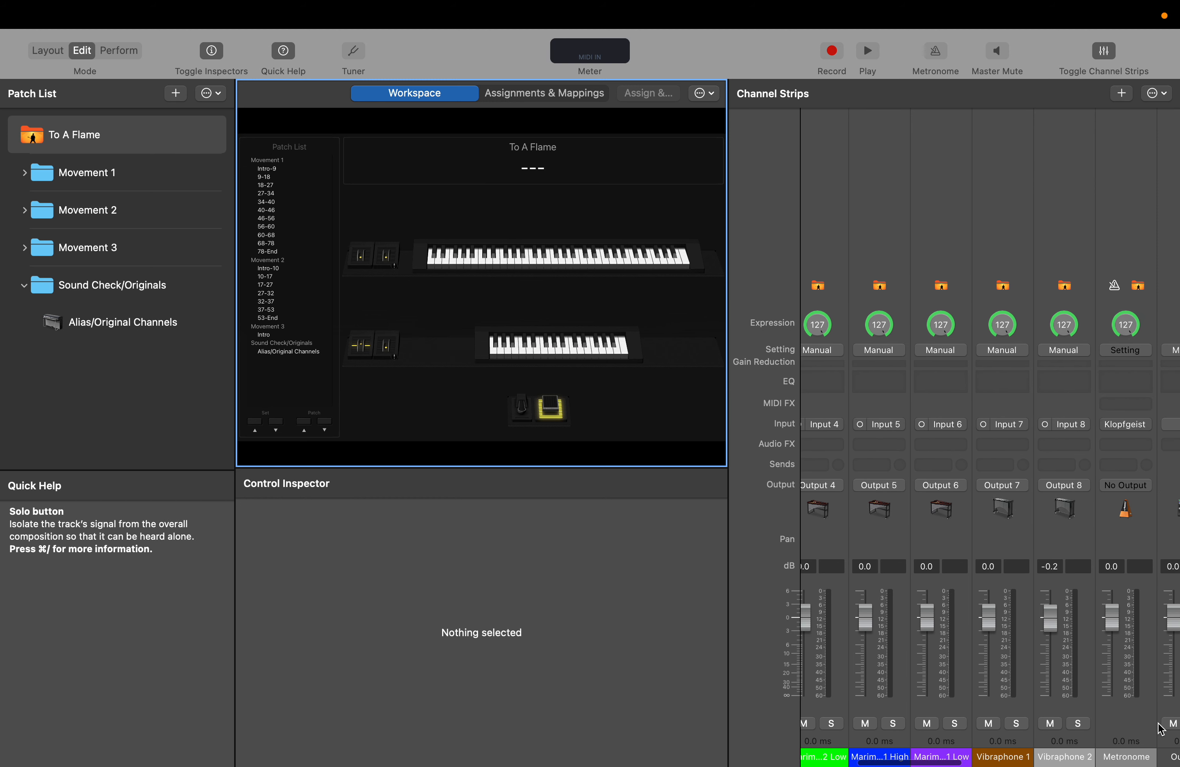
{"action": "scroll", "coordinate": [1160, 729], "scroll_direction": "right", "scroll_amount": 10}
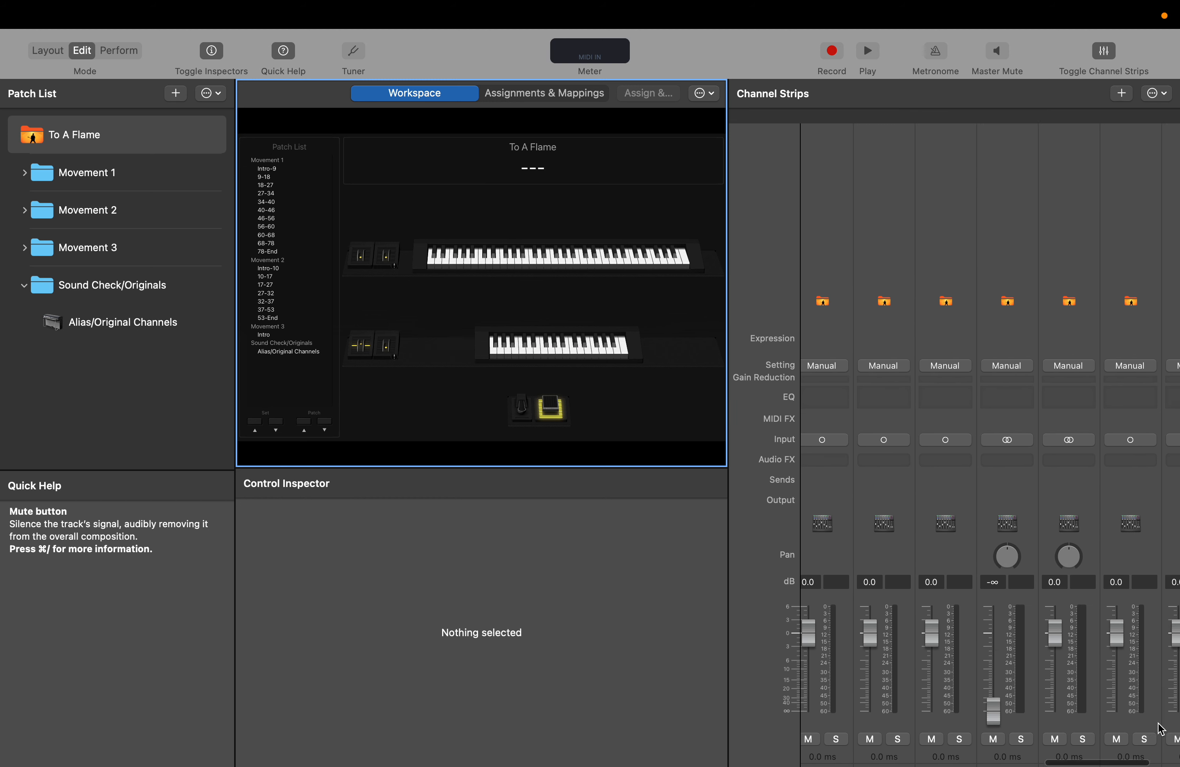
{"action": "scroll", "coordinate": [1161, 729], "scroll_direction": "left", "scroll_amount": 10}
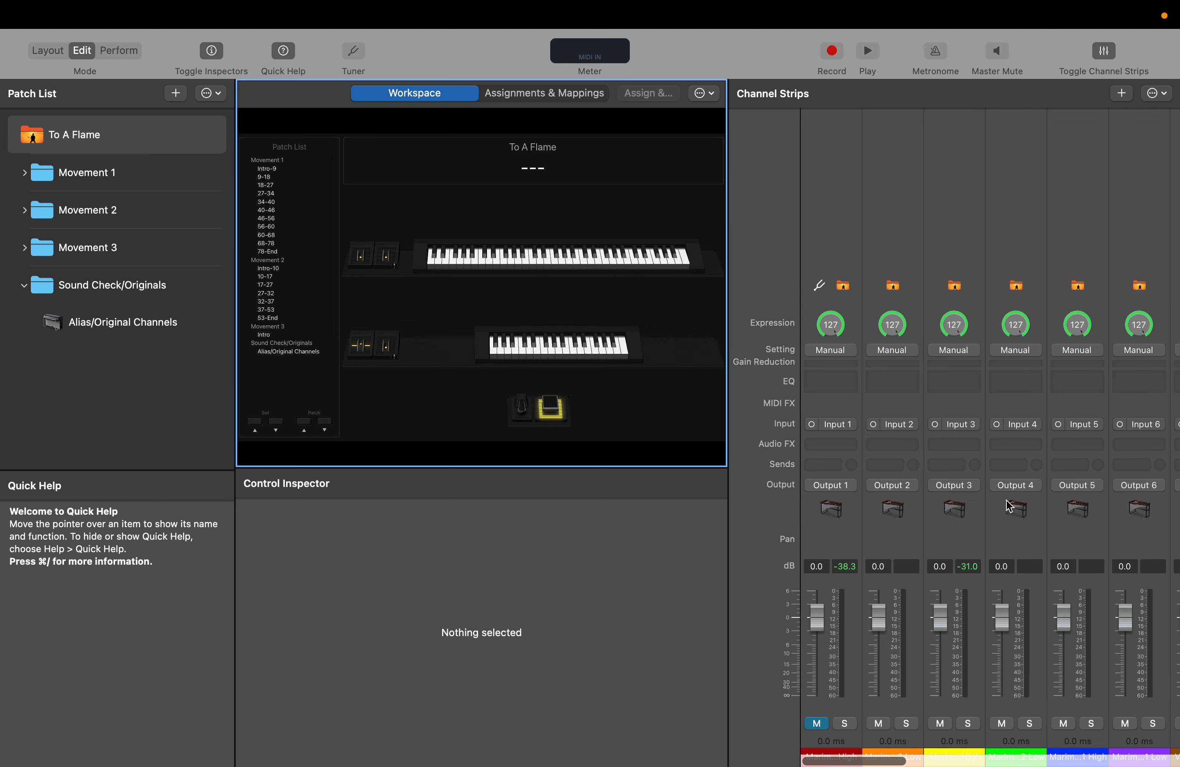
{"action": "left_click", "coordinate": [95, 322]}
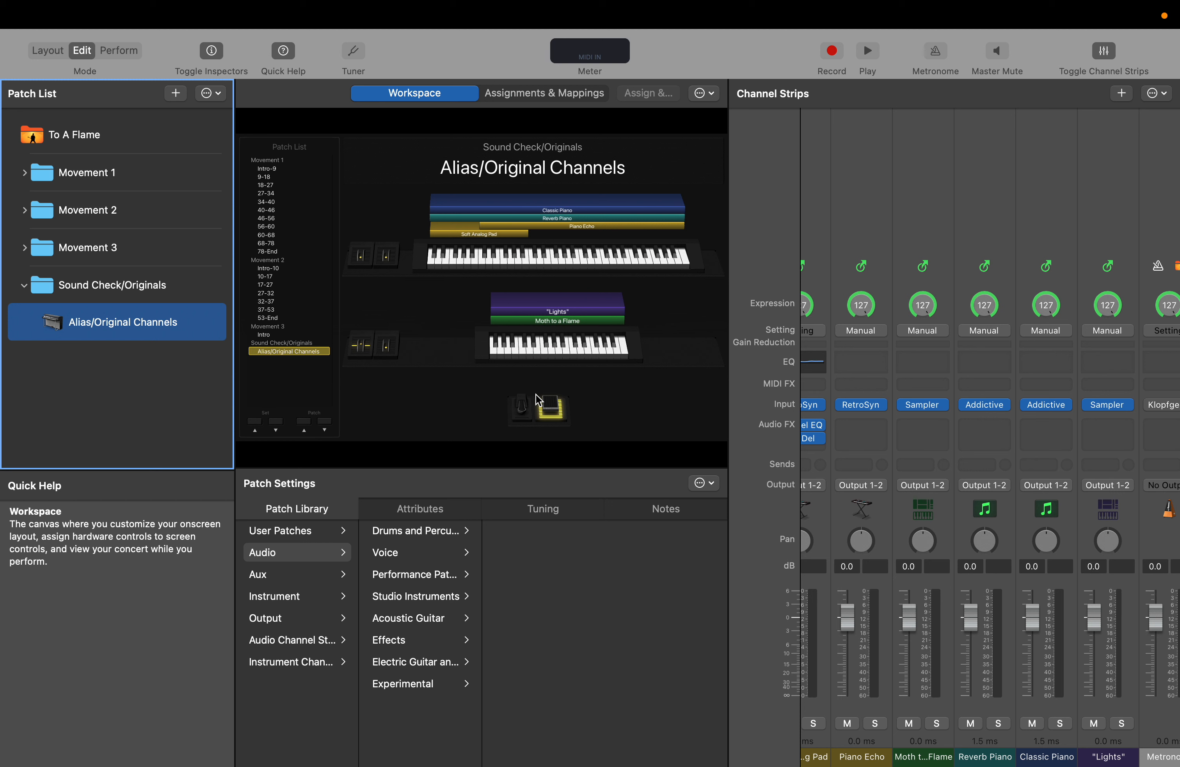
Select the lower keyboard, and play a run of notes on the upper keyboard in the Alias/Original Channels patch.
{"action": "left_click", "coordinate": [577, 323]}
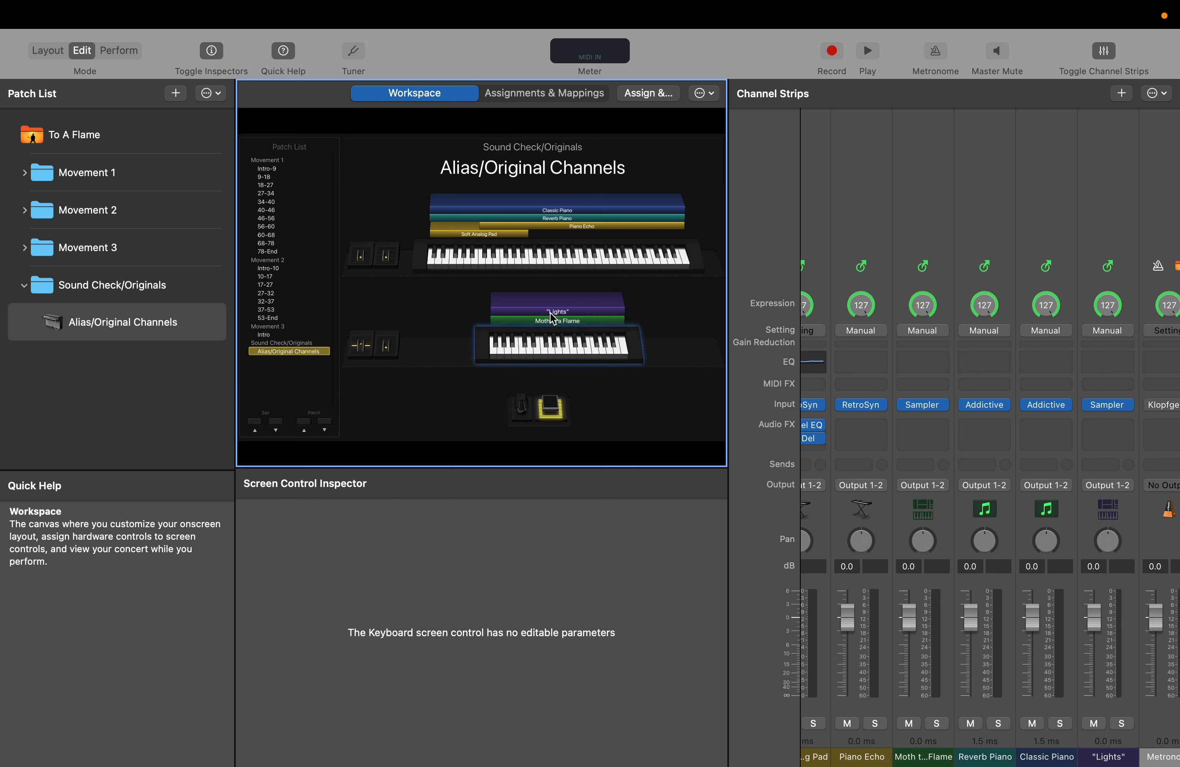
{"action": "left_click", "coordinate": [531, 260]}
{"action": "left_click_drag", "start_coordinate": [530, 259], "coordinate": [615, 259]}
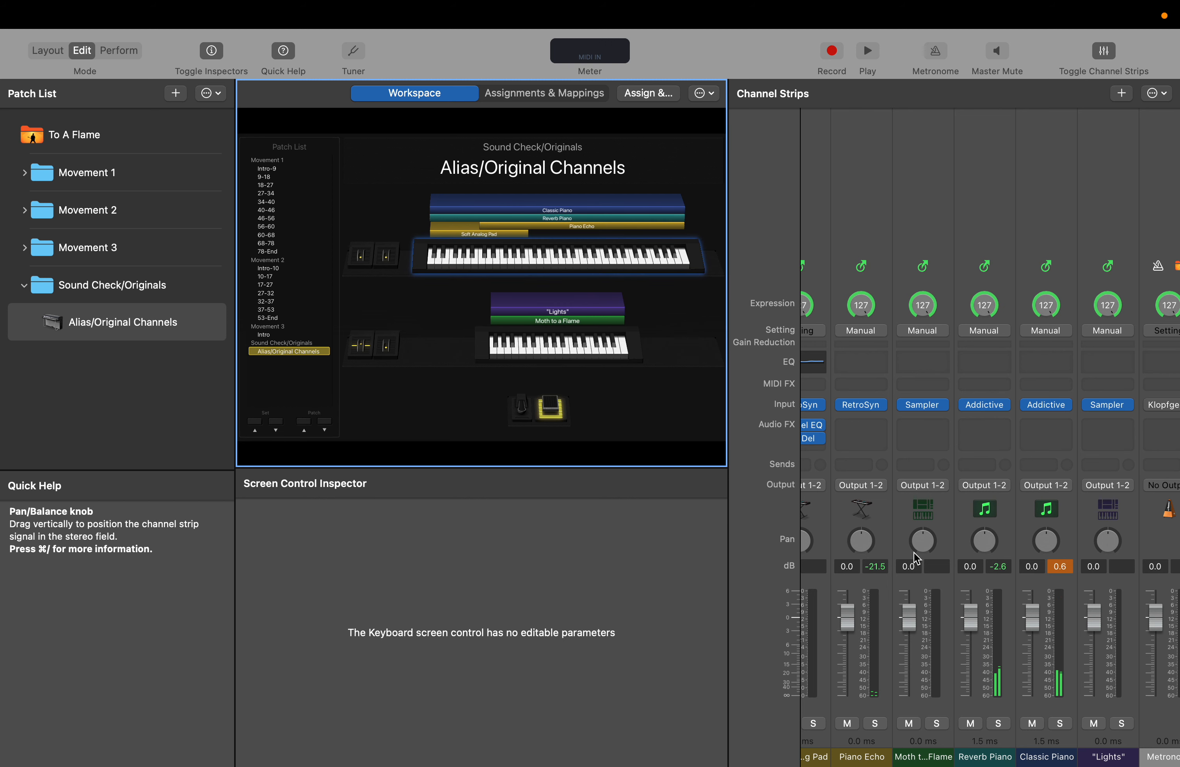
Switch the Flute Solo channel strip's input to stereo In 11-12 and back to mono Input 11.
{"action": "scroll", "coordinate": [914, 551], "scroll_direction": "left", "scroll_amount": 5}
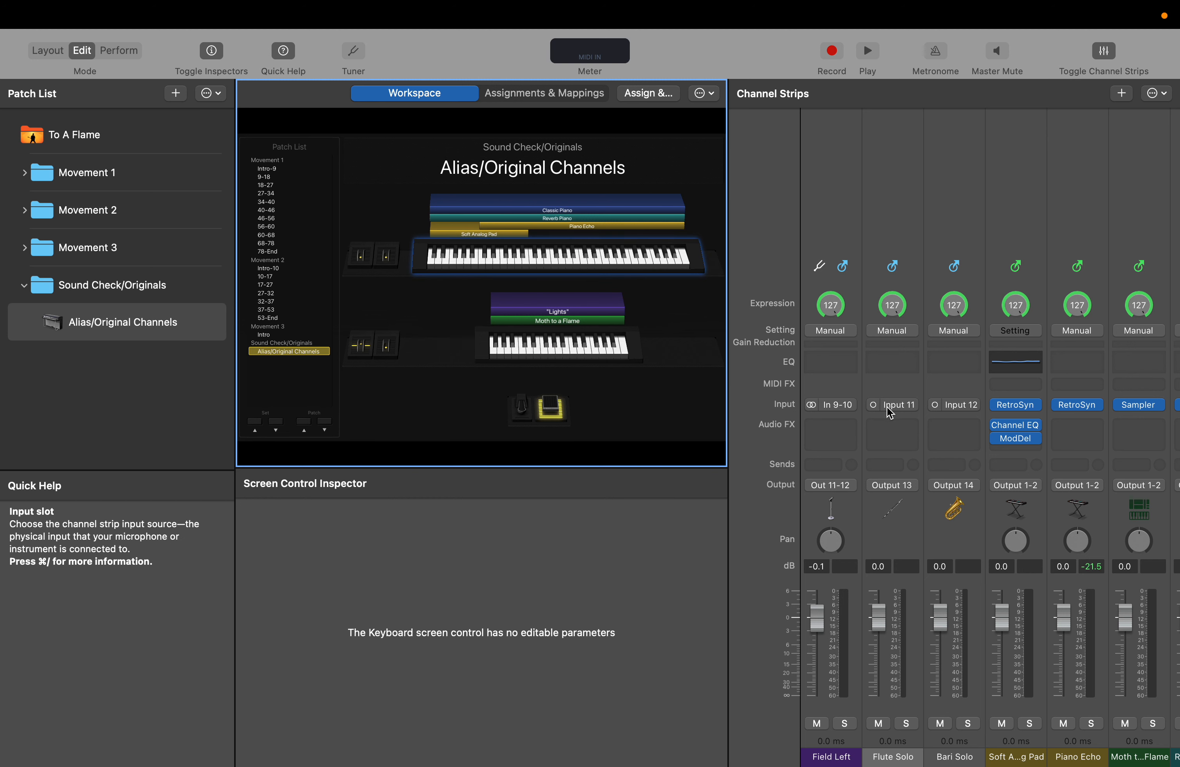
{"action": "left_click", "coordinate": [875, 405]}
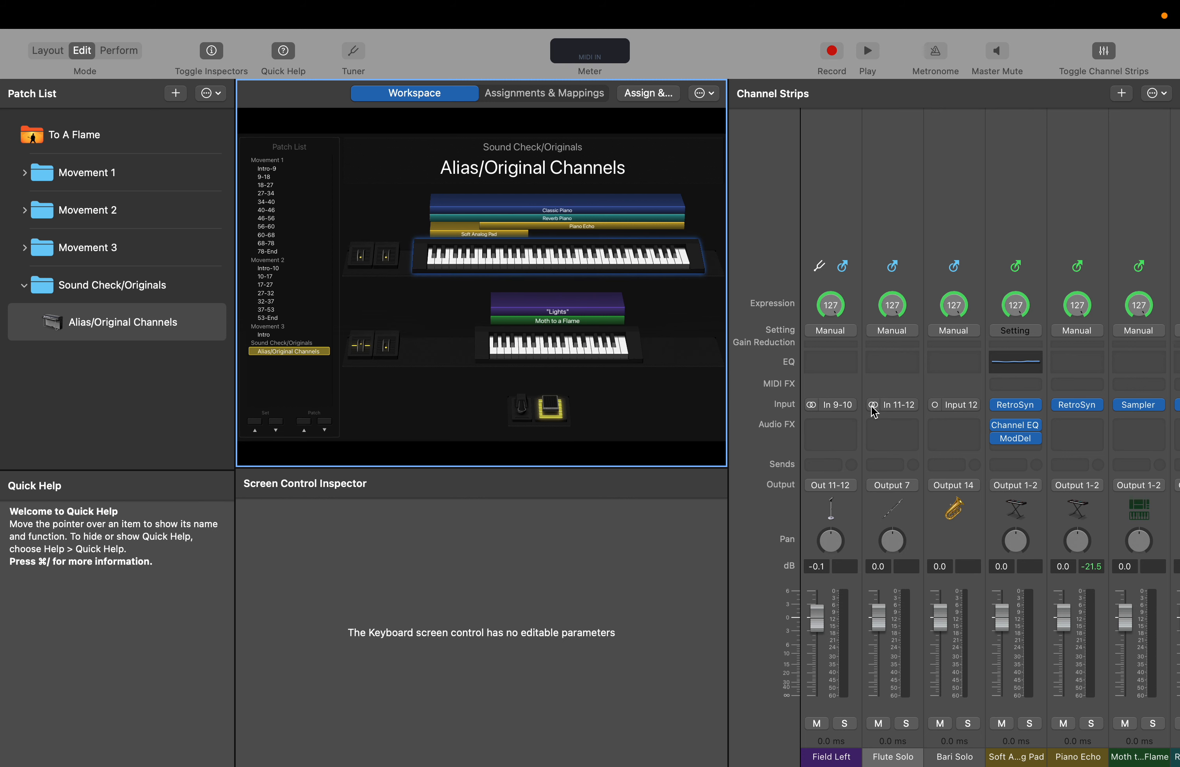
{"action": "left_click", "coordinate": [873, 406]}
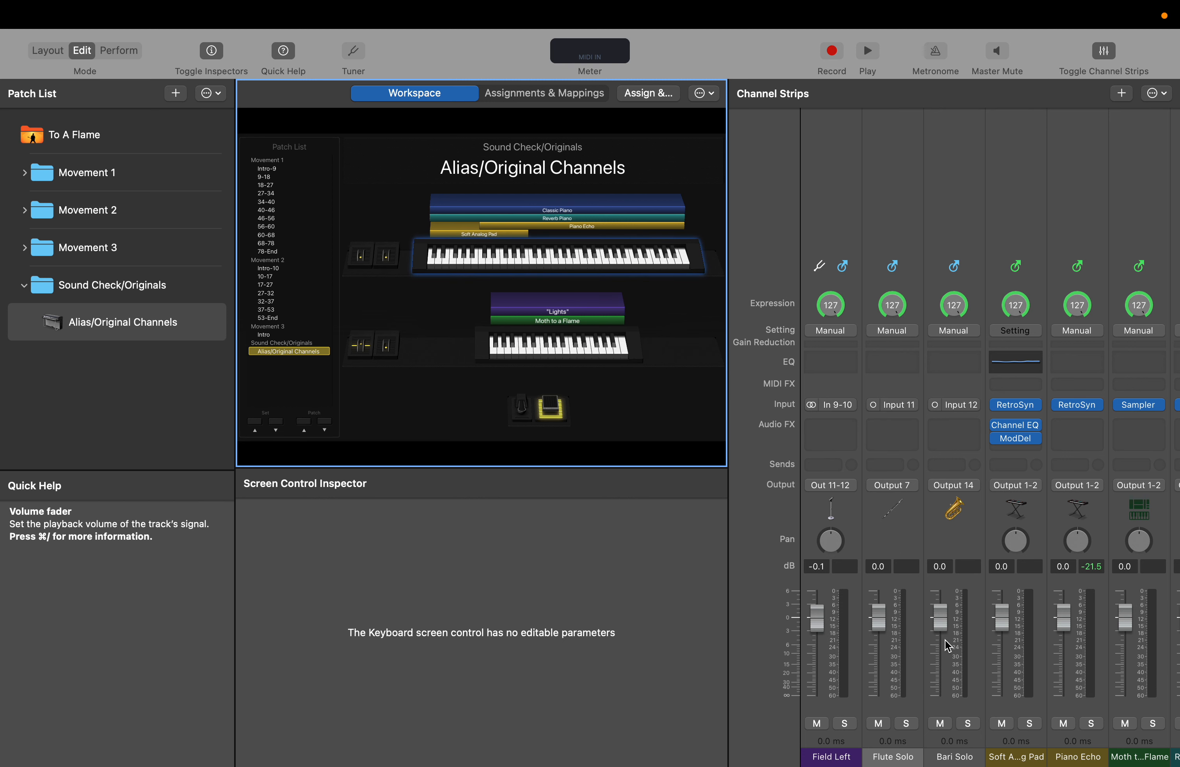
Review the instrument and concert-level channel strips of the Alias/Original Channels patch, and select the lower keyboard.
{"action": "scroll", "coordinate": [1002, 587], "scroll_direction": "right", "scroll_amount": 5}
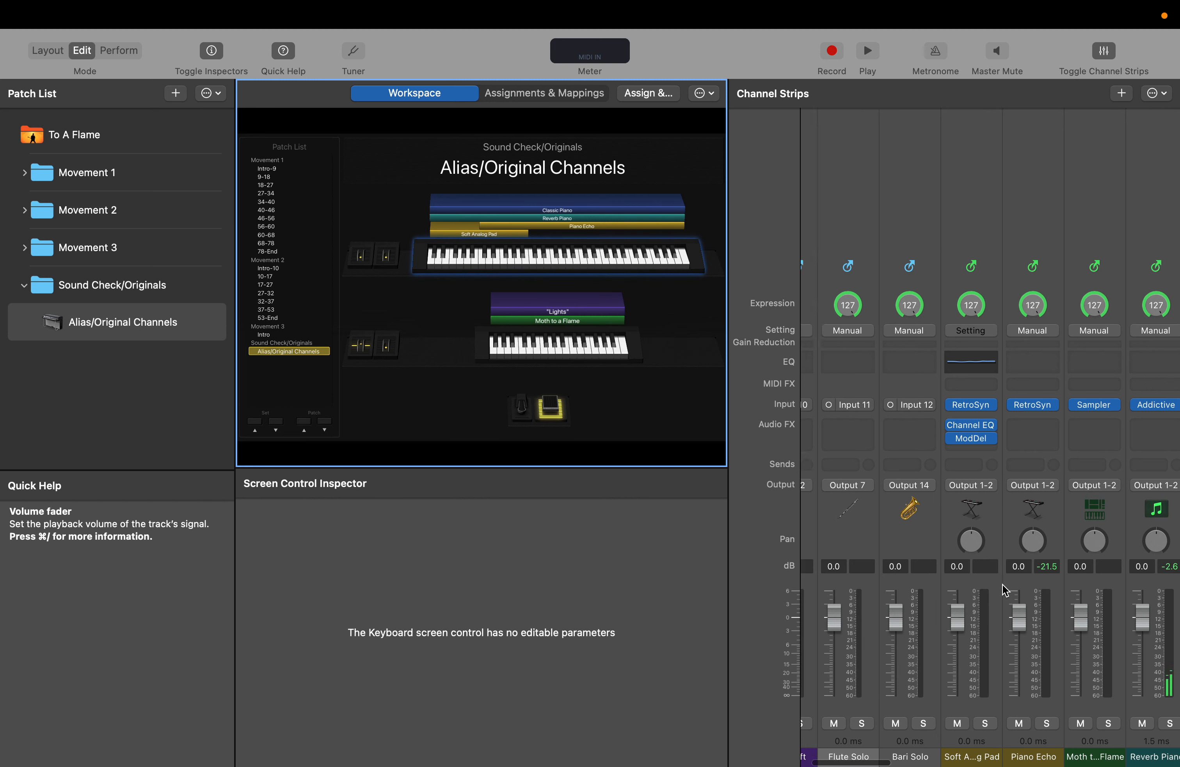
{"action": "scroll", "coordinate": [1002, 584], "scroll_direction": "right", "scroll_amount": 15}
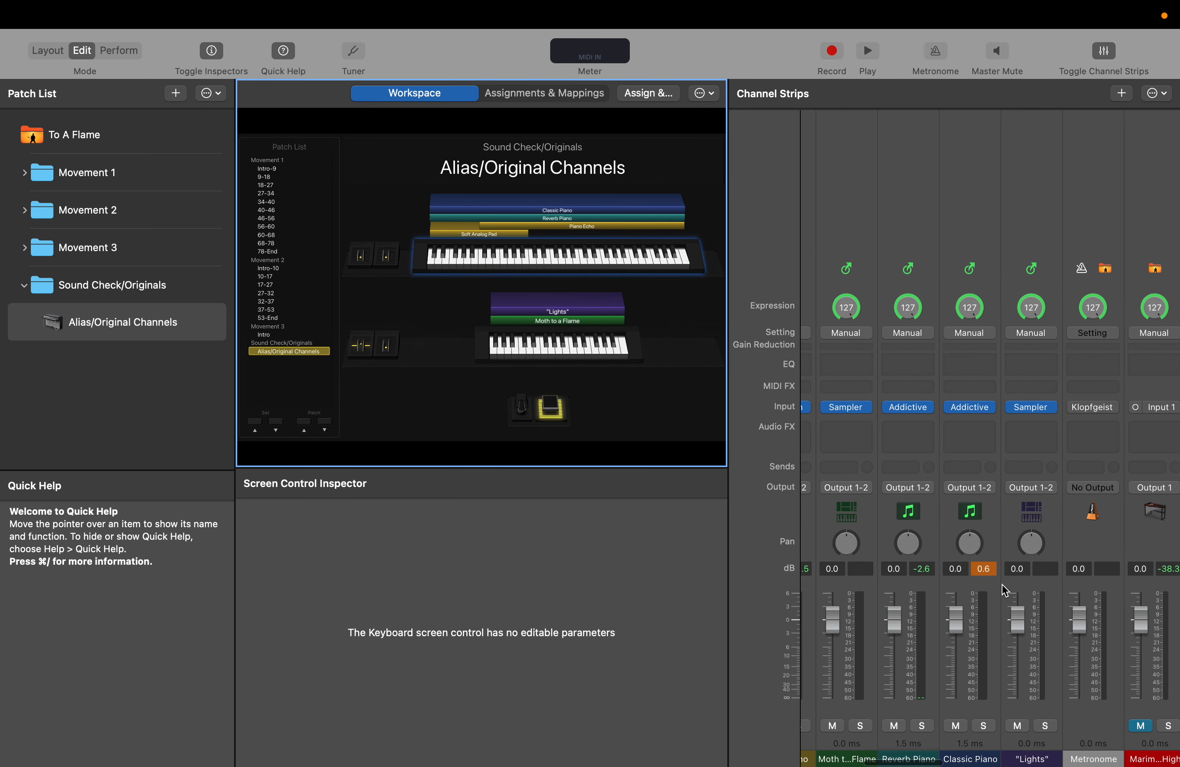
{"action": "scroll", "coordinate": [1002, 584], "scroll_direction": "left", "scroll_amount": 15}
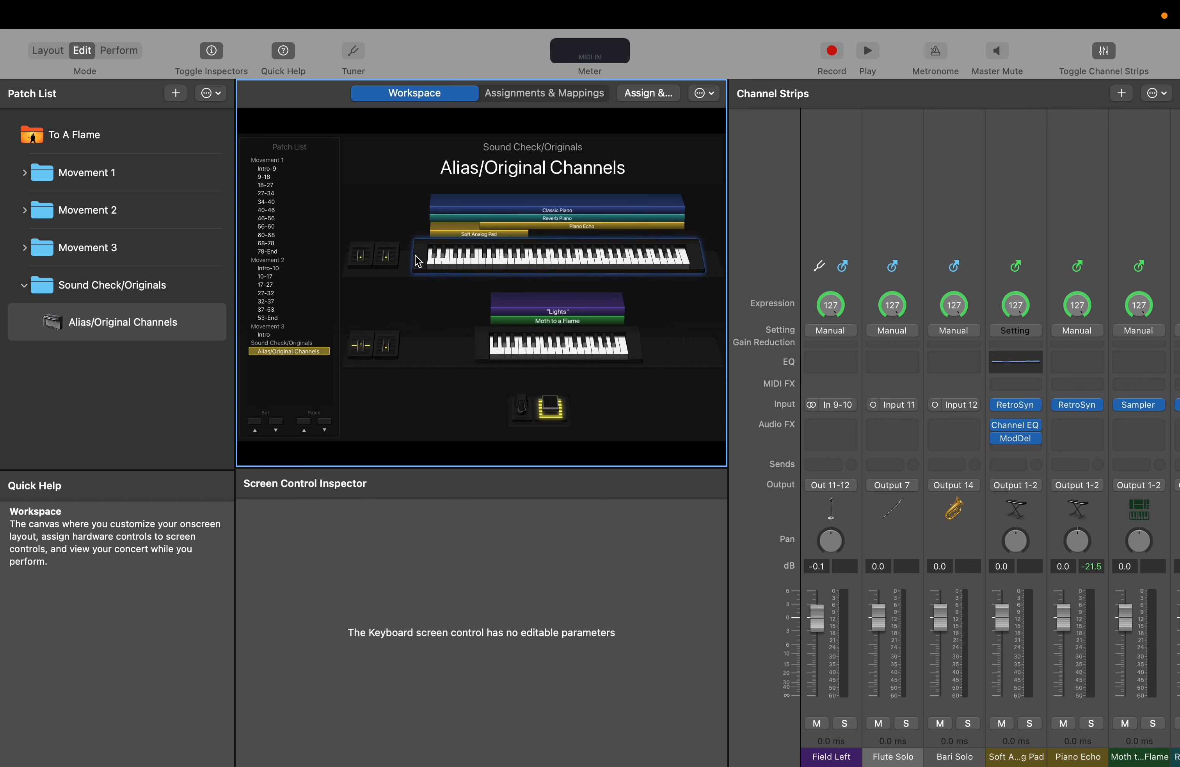
{"action": "left_click", "coordinate": [535, 357]}
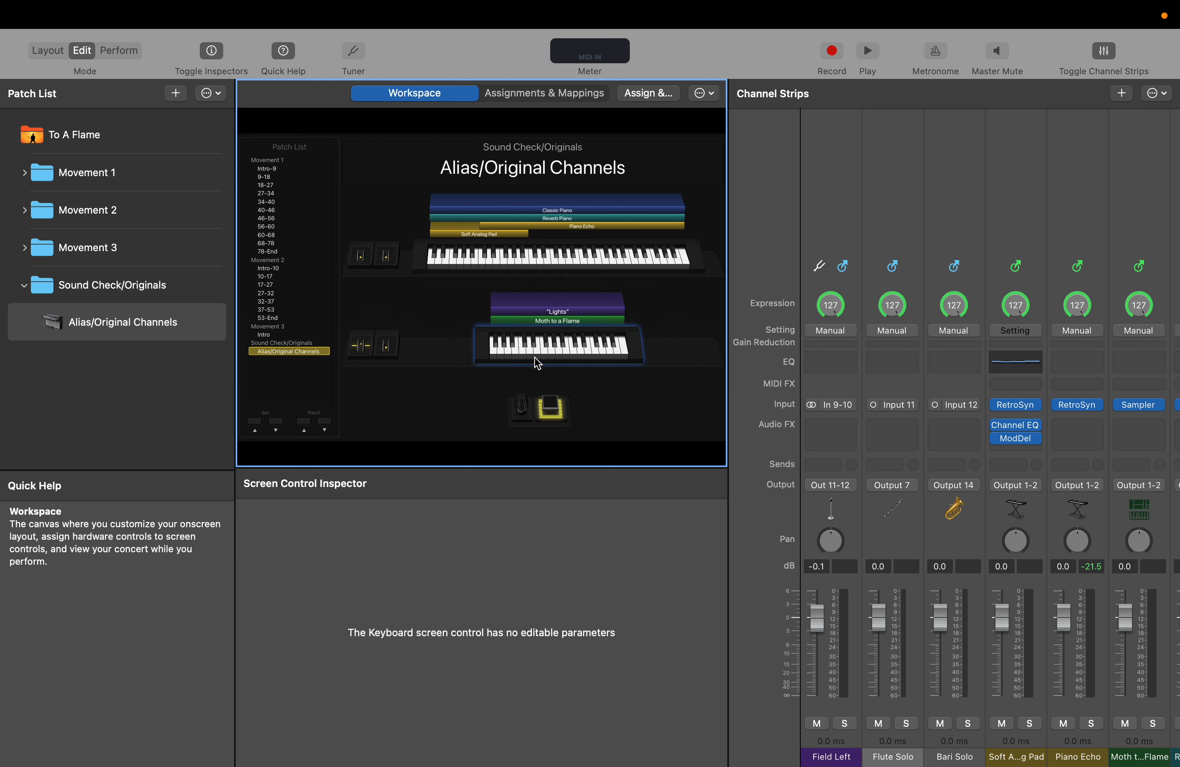